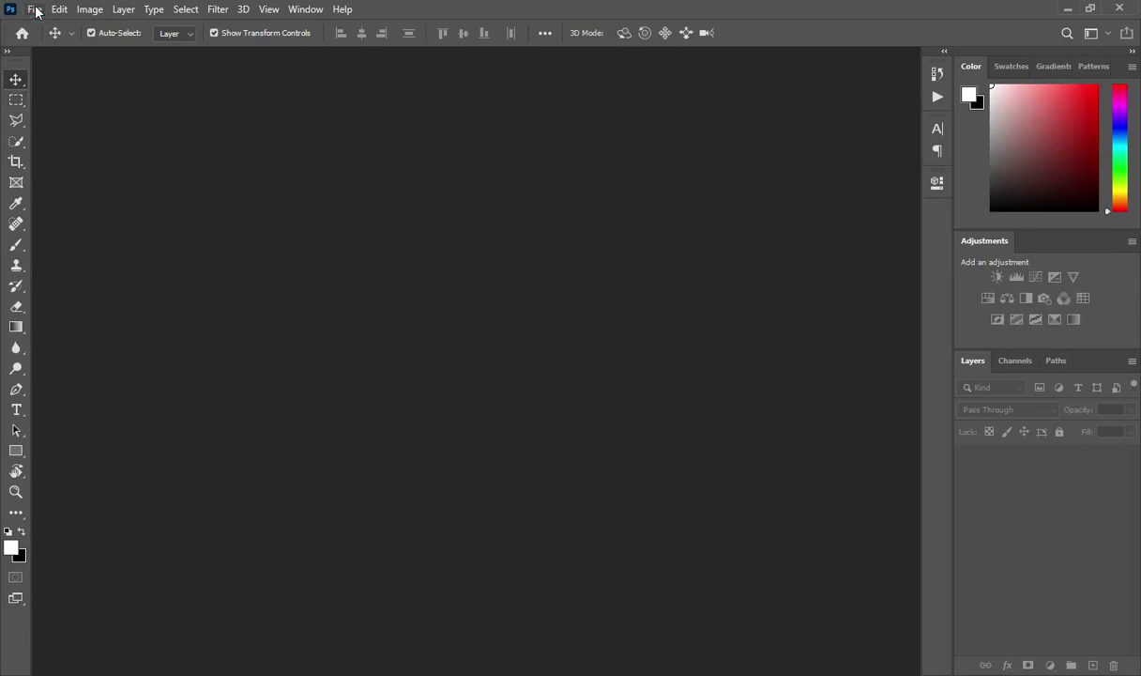
- Create a new white RGB document, 8 x 8 inches at 300 pixels/inch
click(36, 11)
click(41, 24)
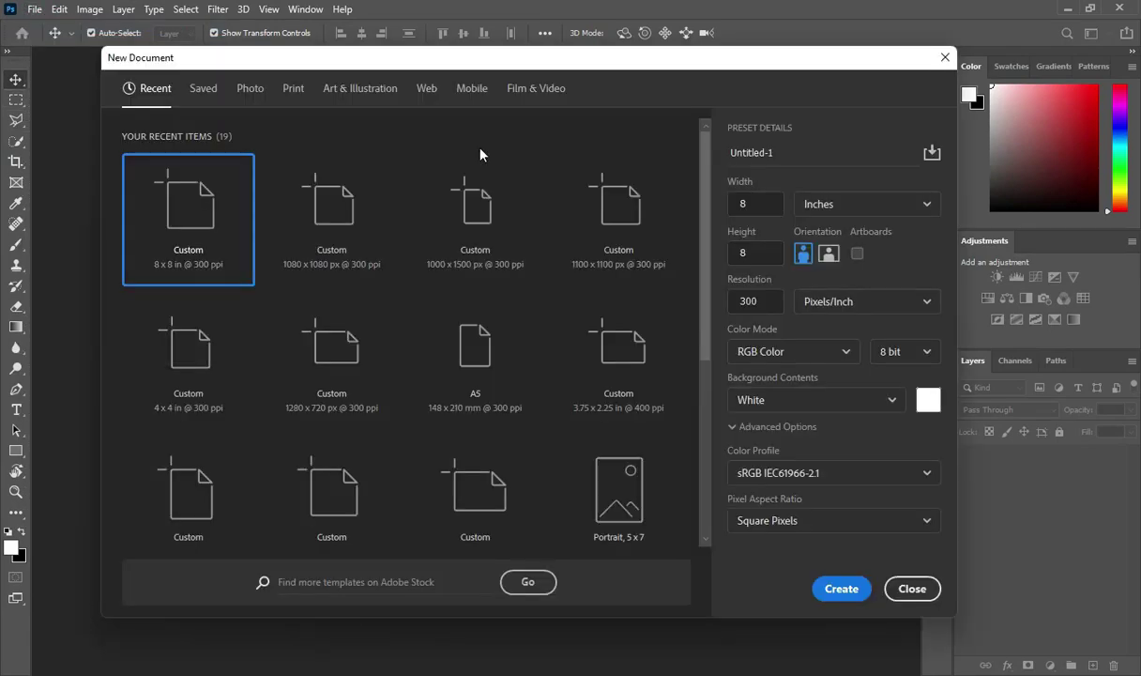
click(757, 204)
click(755, 251)
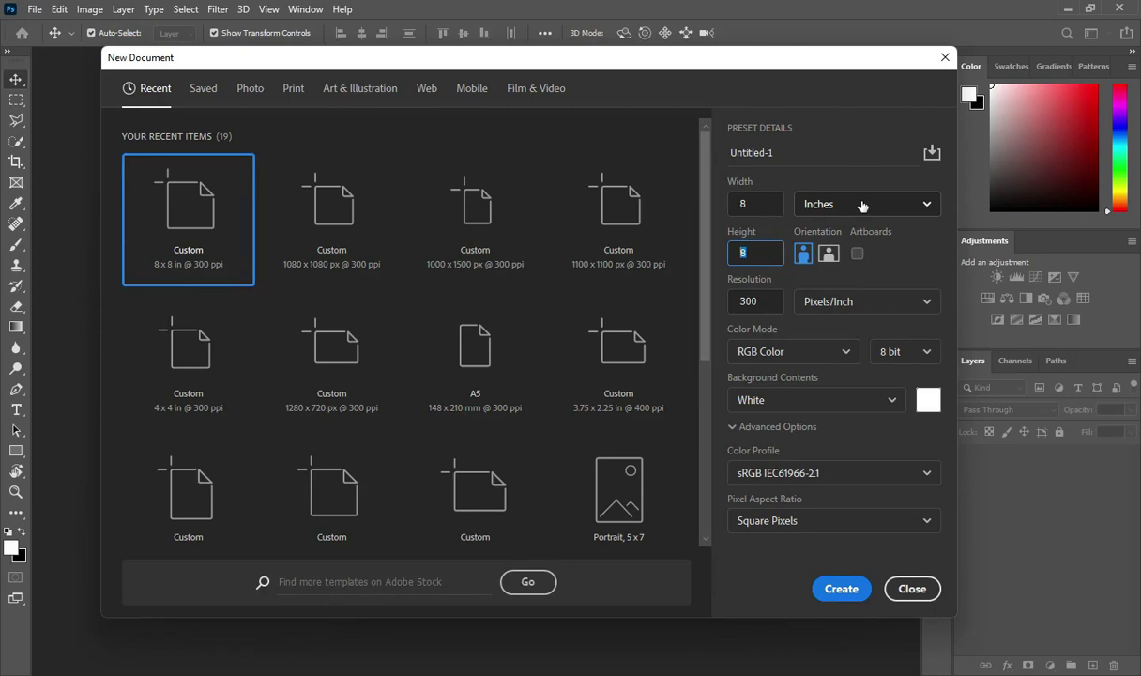
click(763, 300)
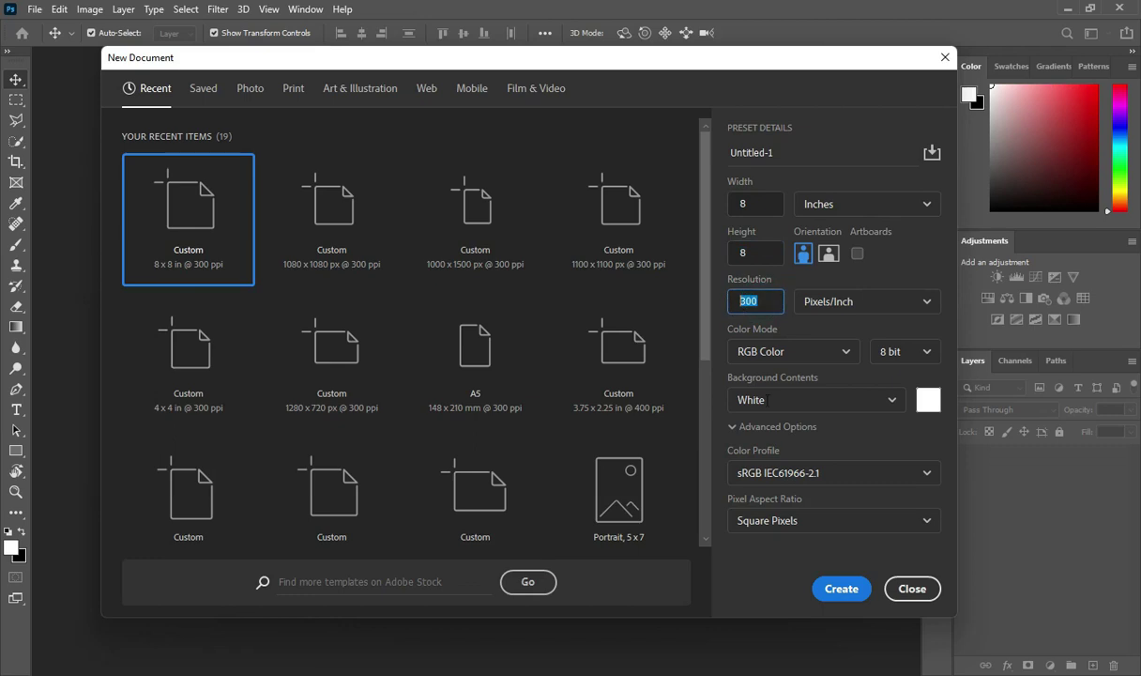
click(841, 589)
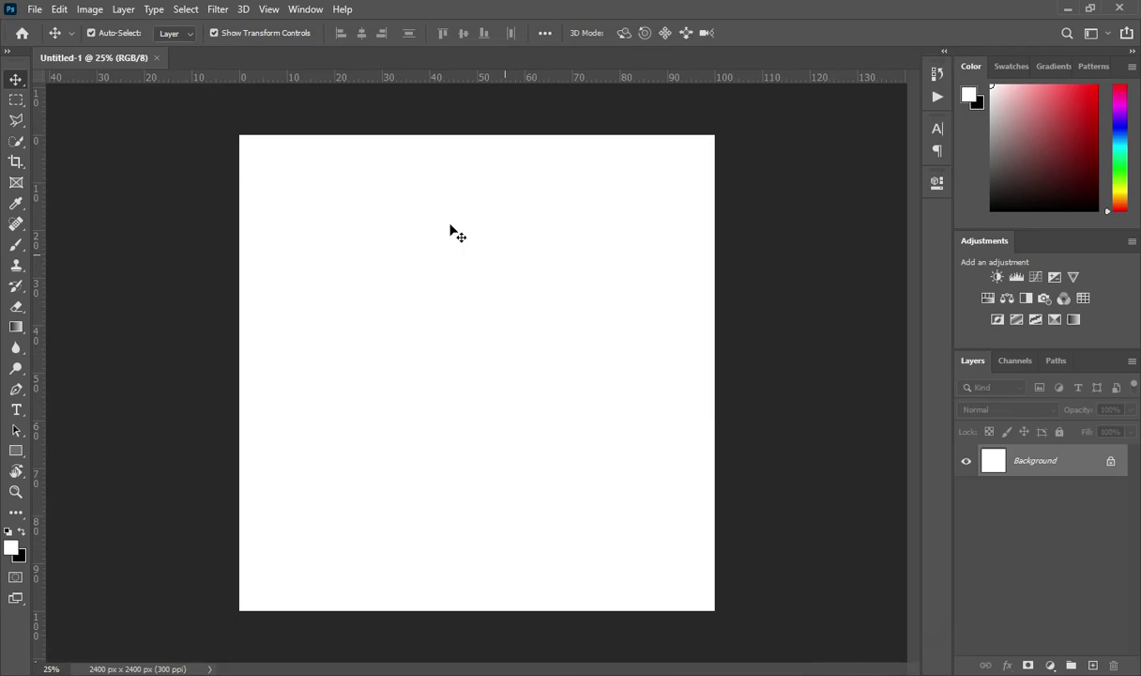
- Switch to the Notepad notes and copy the first gradient colour code, 490101
key(ctrl+plus)
key(ctrl+minus)
click(766, 672)
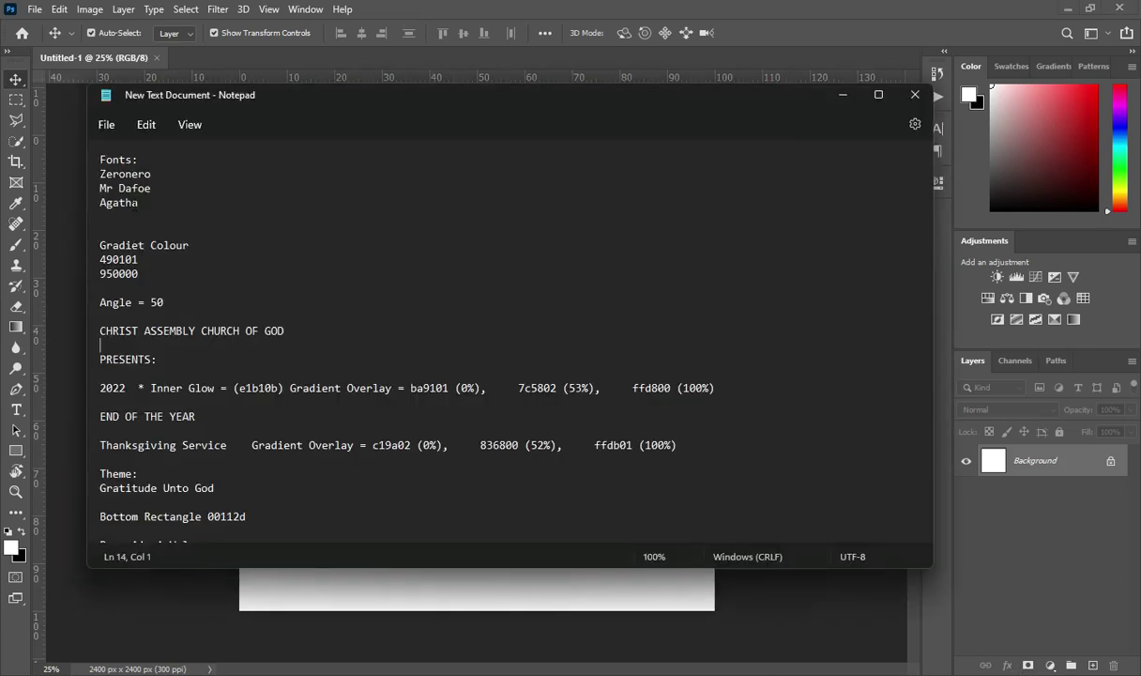
double_click(144, 259)
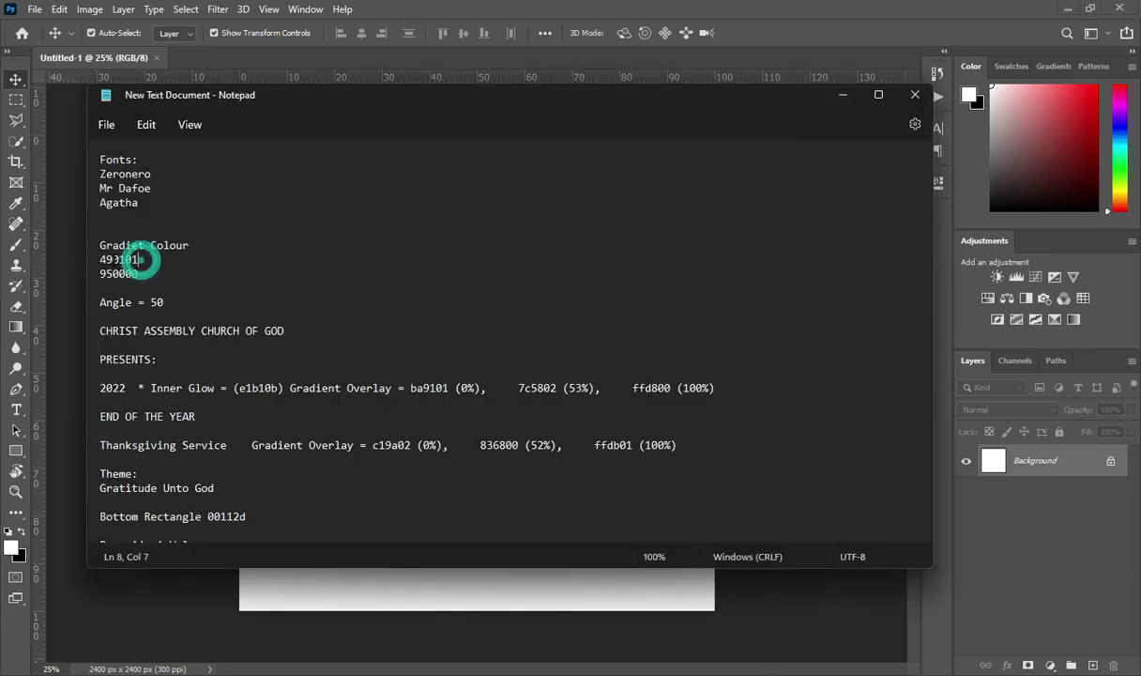
double_click(155, 272)
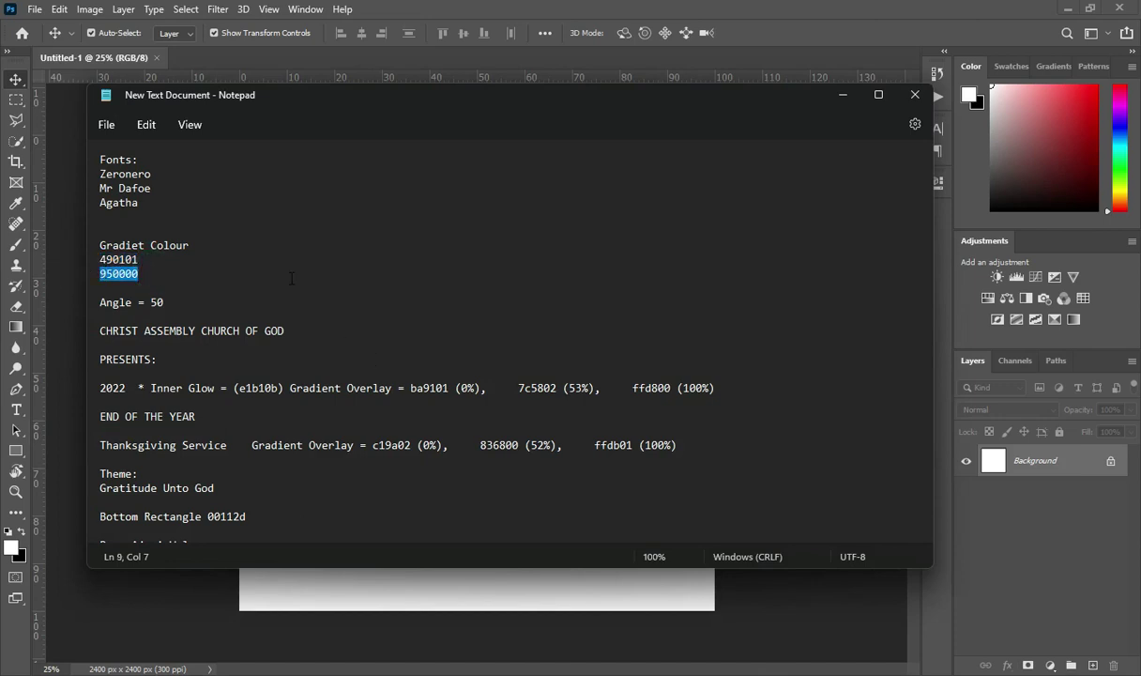
mouse_move(113, 259)
mouse_down()
mouse_move(138, 259)
mouse_move(99, 259)
mouse_up()
key(ctrl+c)
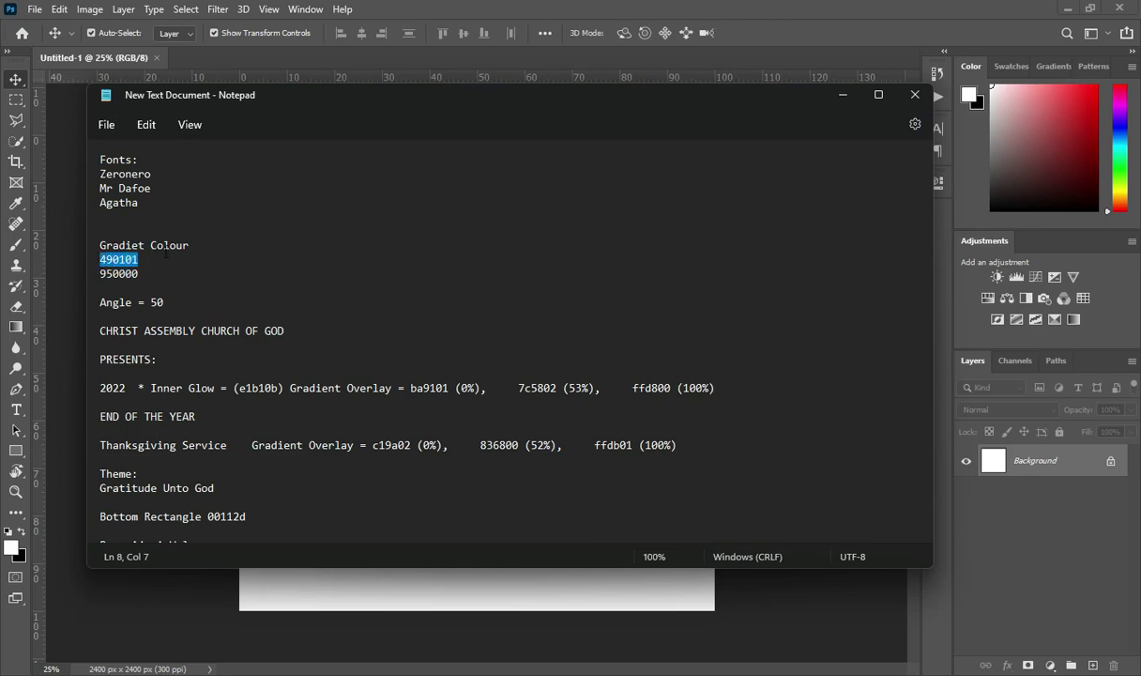
- Back in Photoshop, add a gradient fill layer and set its starting colour stop to 490101
click(843, 94)
click(1051, 664)
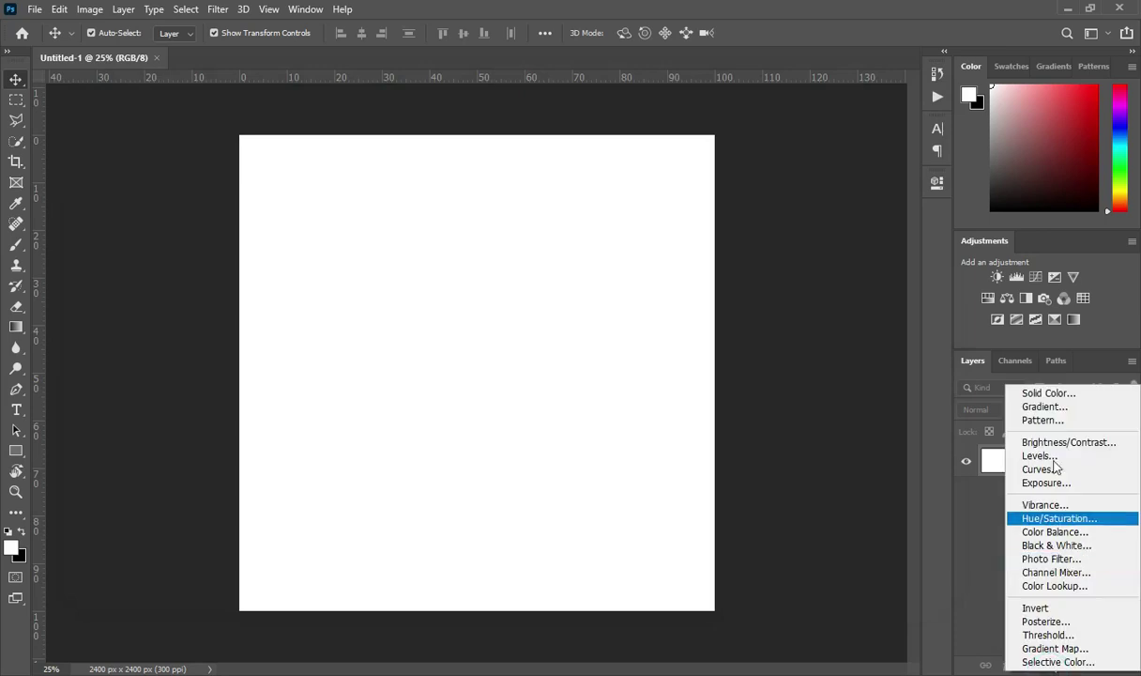
click(1048, 410)
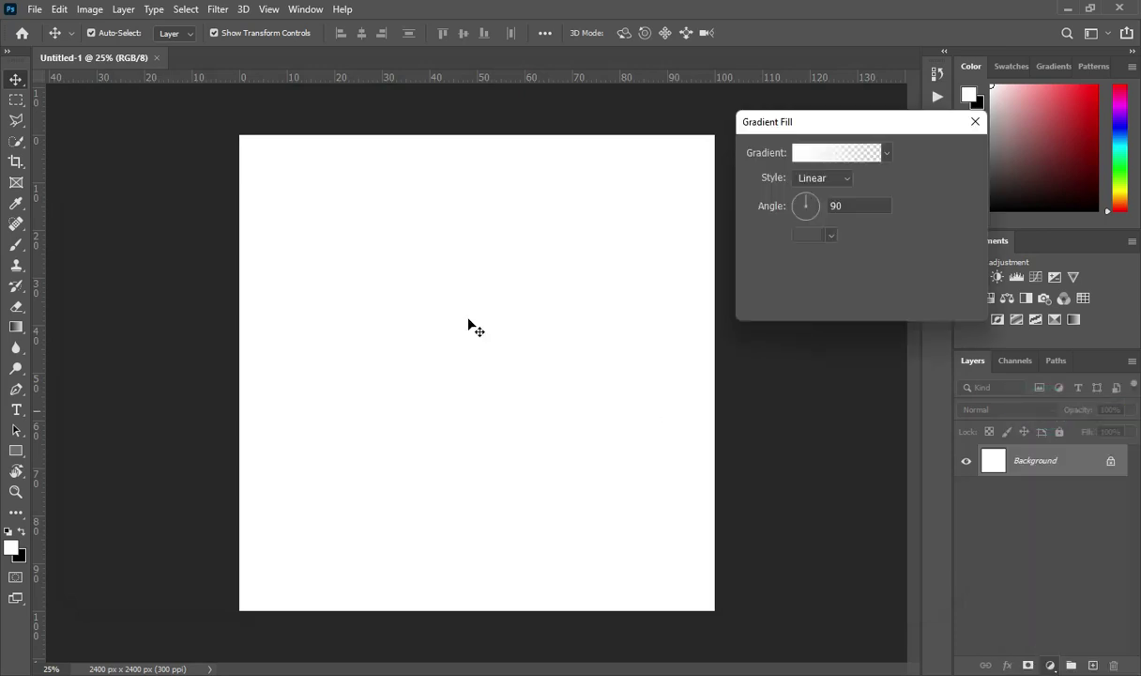
click(838, 154)
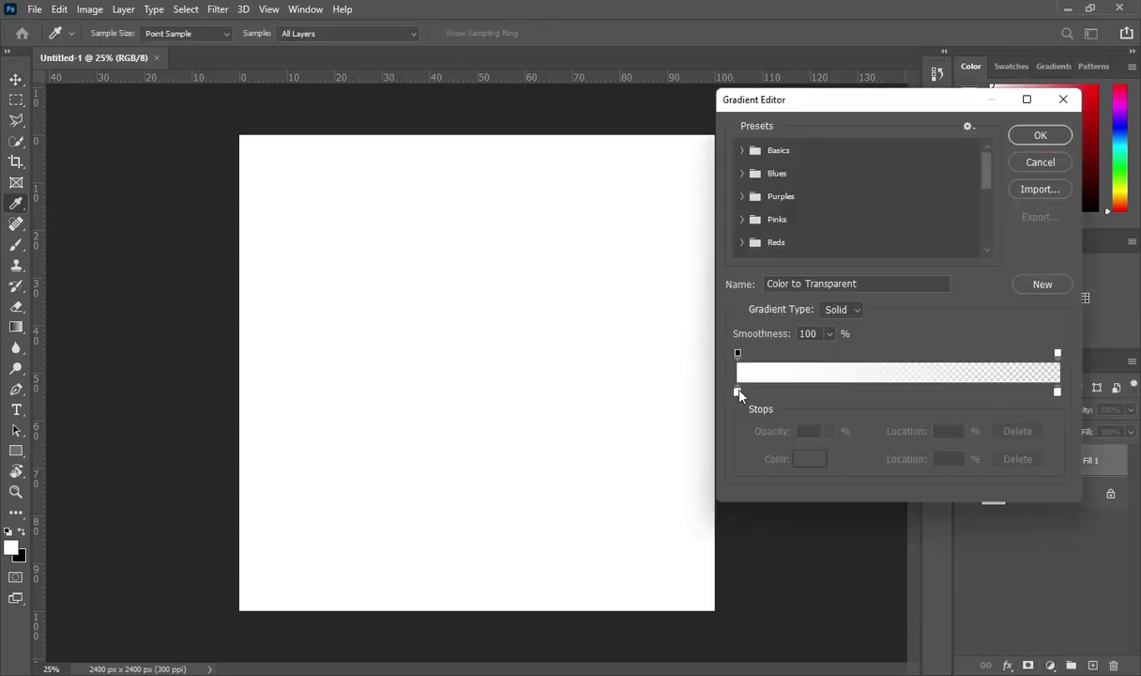
click(739, 392)
click(810, 459)
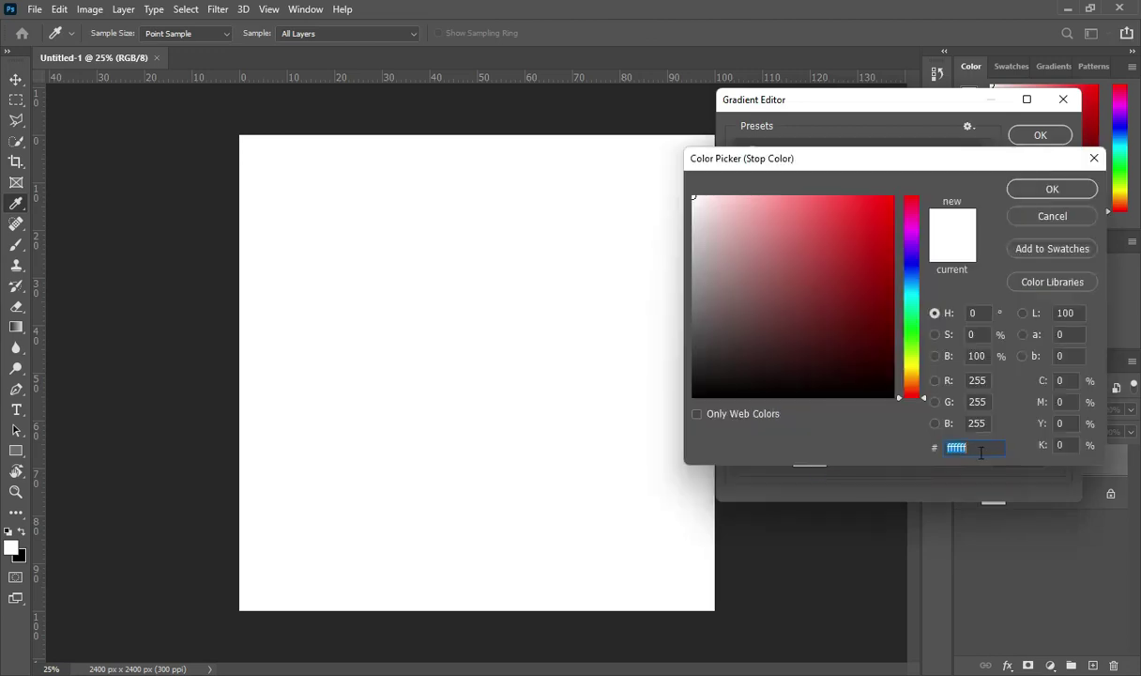
key(ctrl+v)
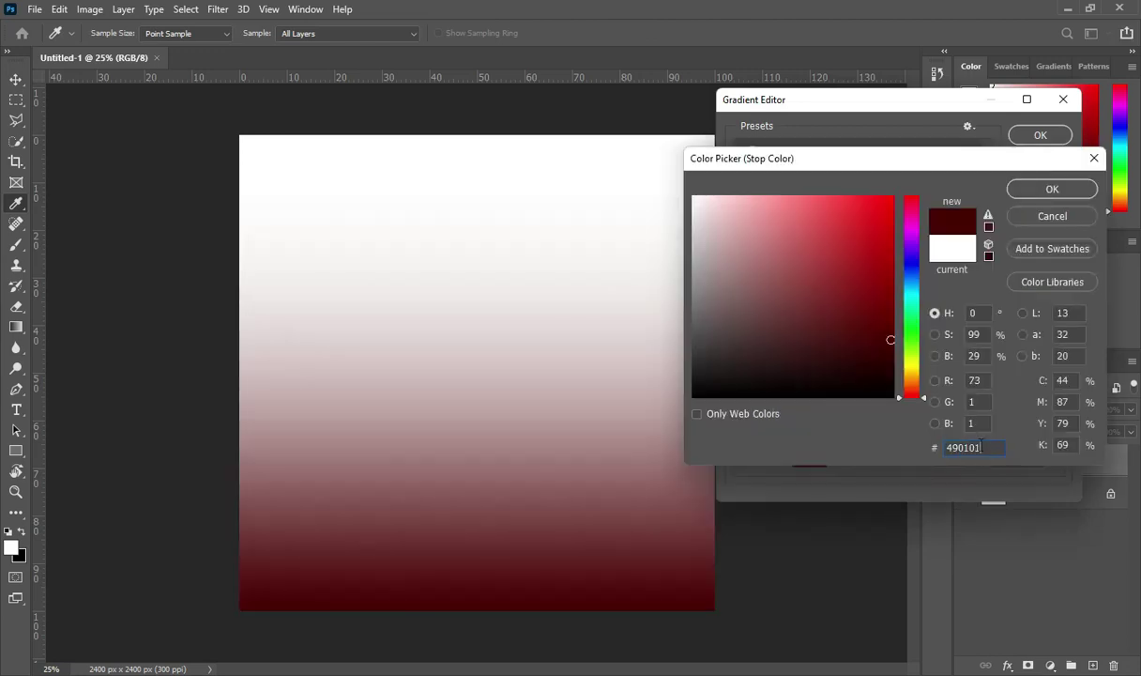
click(1052, 188)
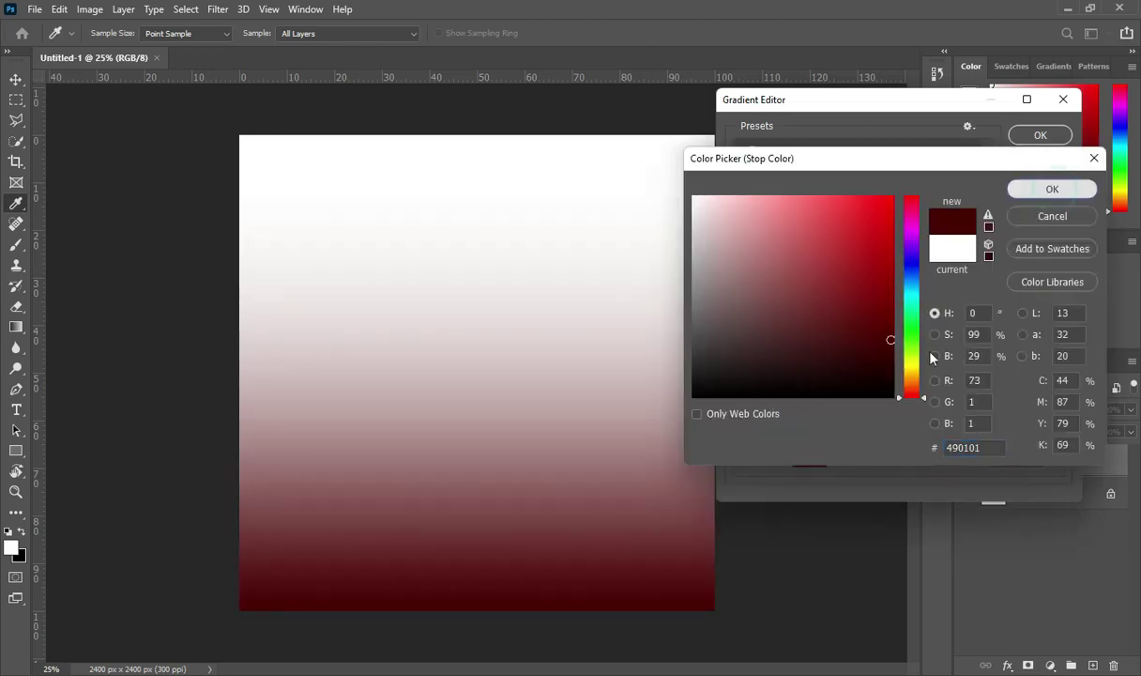
- Set the gradient's end colour stop to 950000, copying the code from the Notepad notes
click(1058, 393)
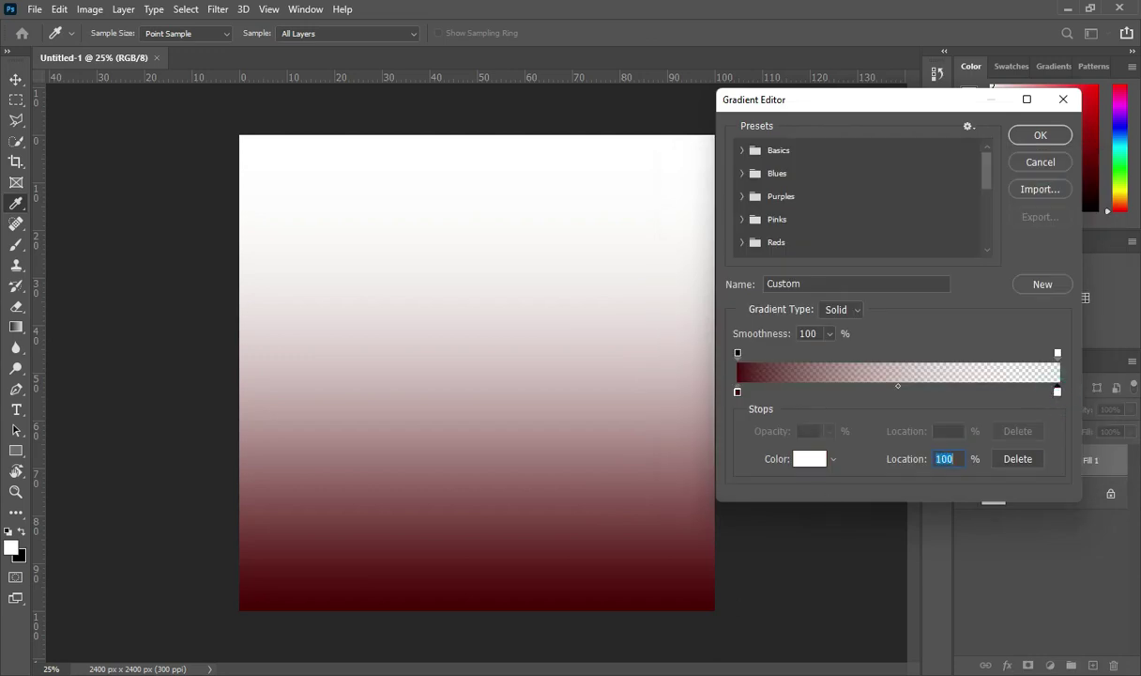
key(alt+Tab)
mouse_move(147, 279)
mouse_down()
mouse_move(100, 274)
mouse_move(142, 278)
mouse_up()
key(ctrl+c)
click(841, 96)
click(809, 459)
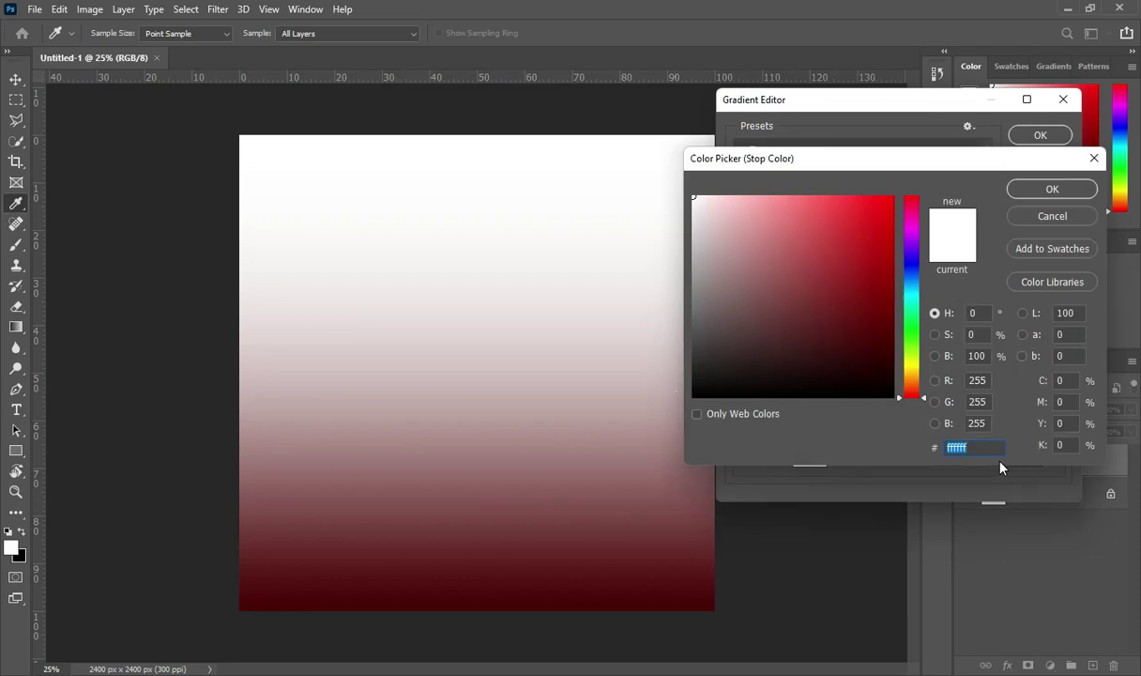
key(ctrl+v)
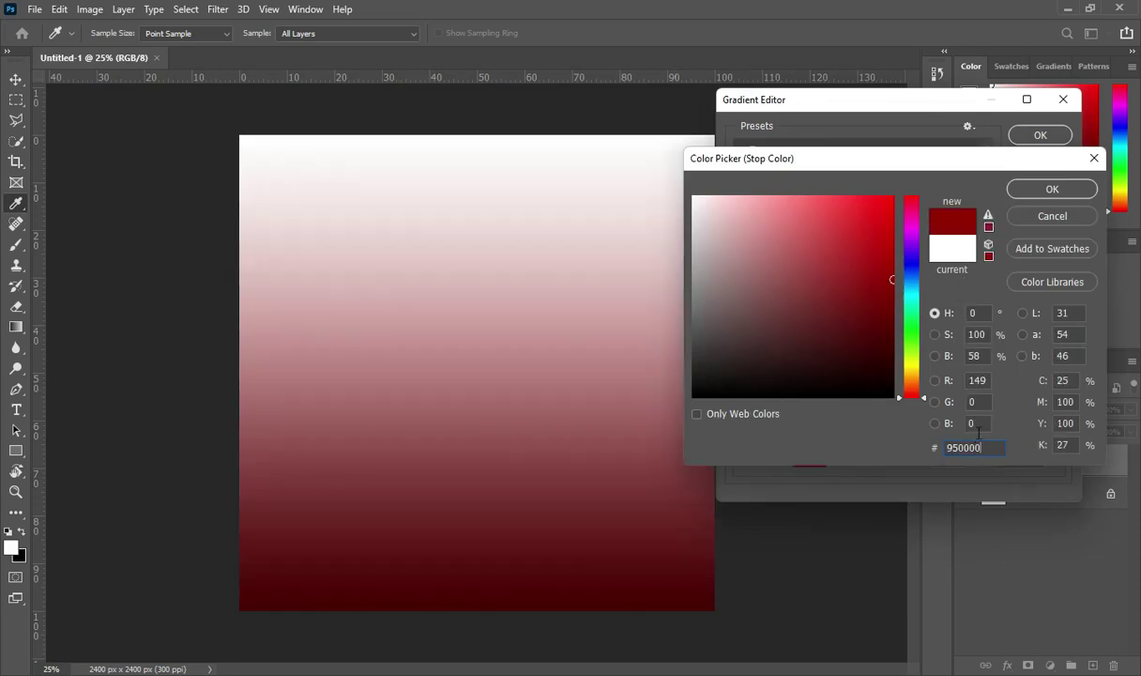
click(1052, 190)
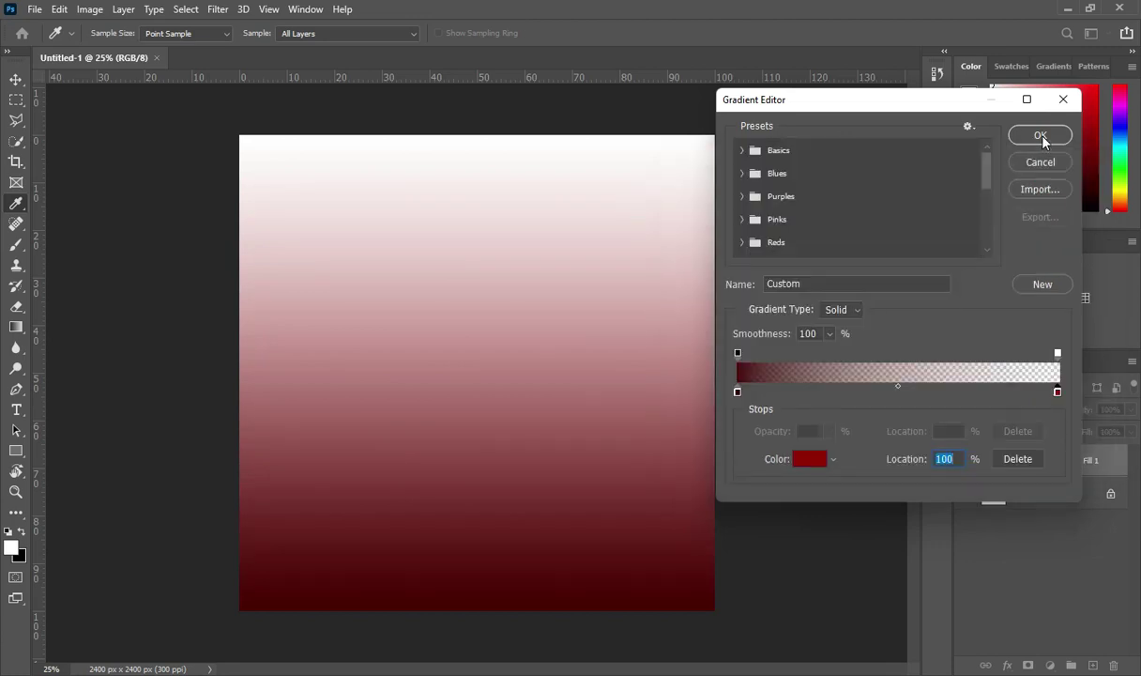
- Set the gradient's end opacity stop to 100% and accept the edited gradient
click(1057, 354)
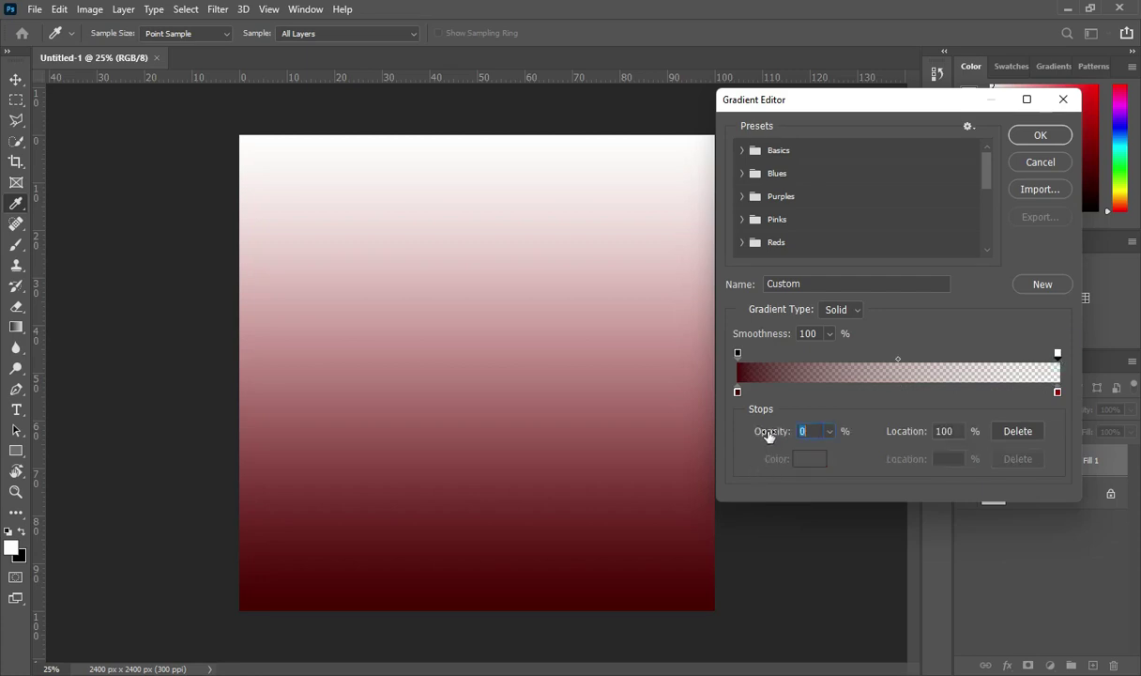
drag(767, 433, 861, 434)
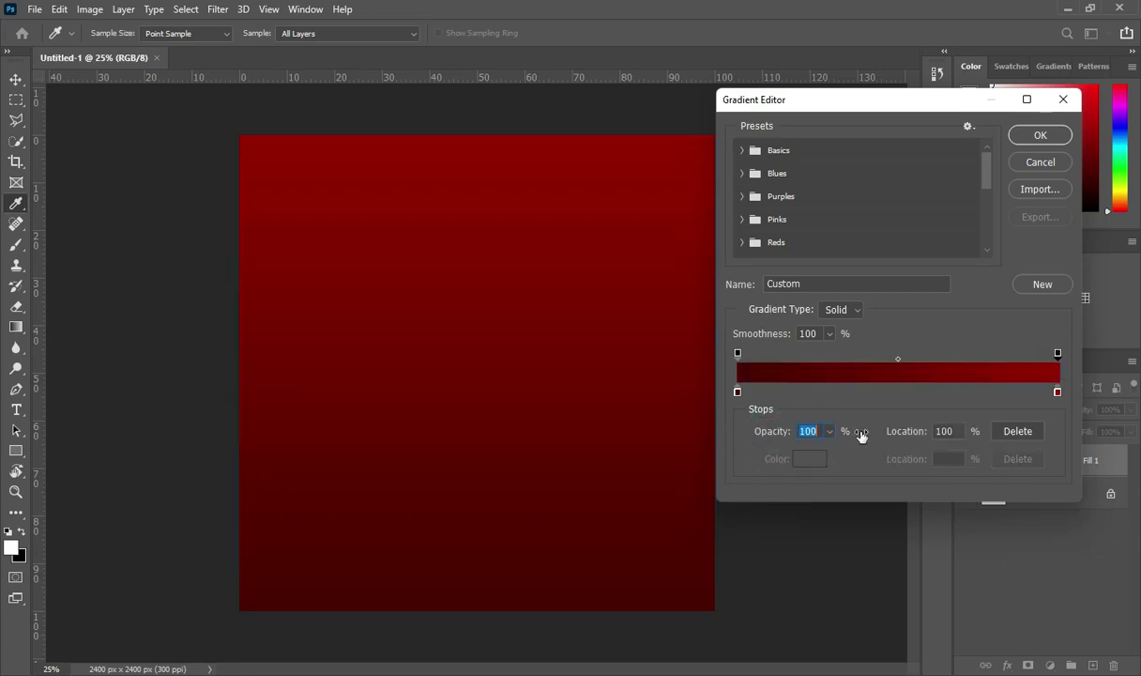
click(1040, 136)
- Set the gradient fill's angle to 50° and apply the fill
drag(856, 206, 821, 205)
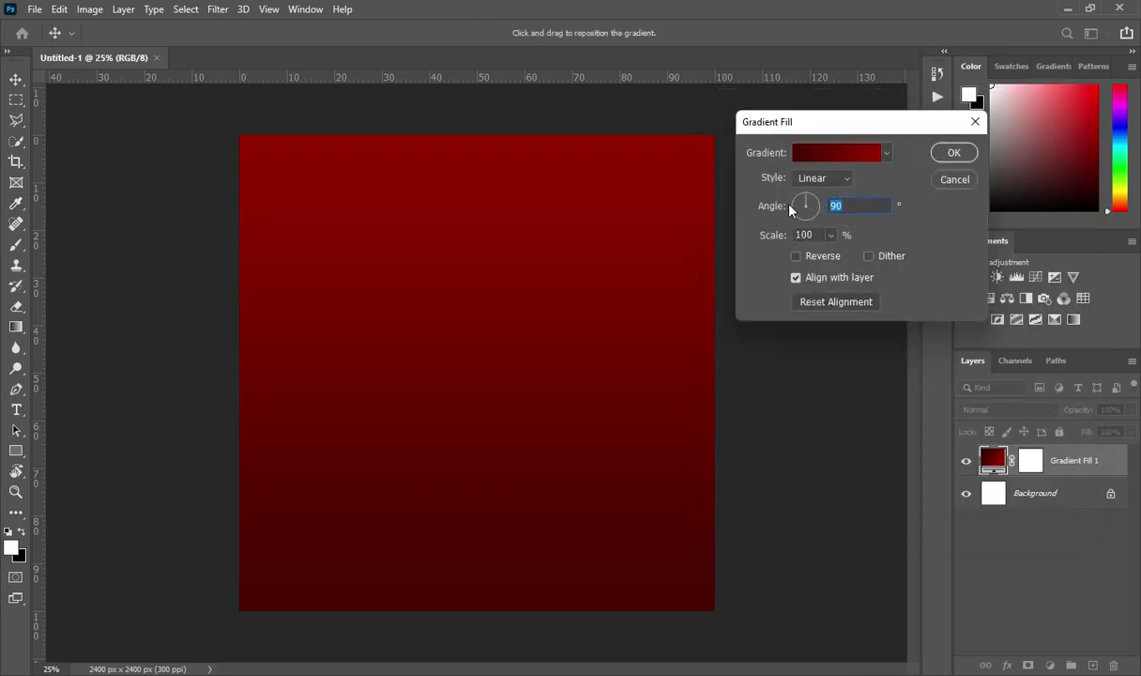
text(50)
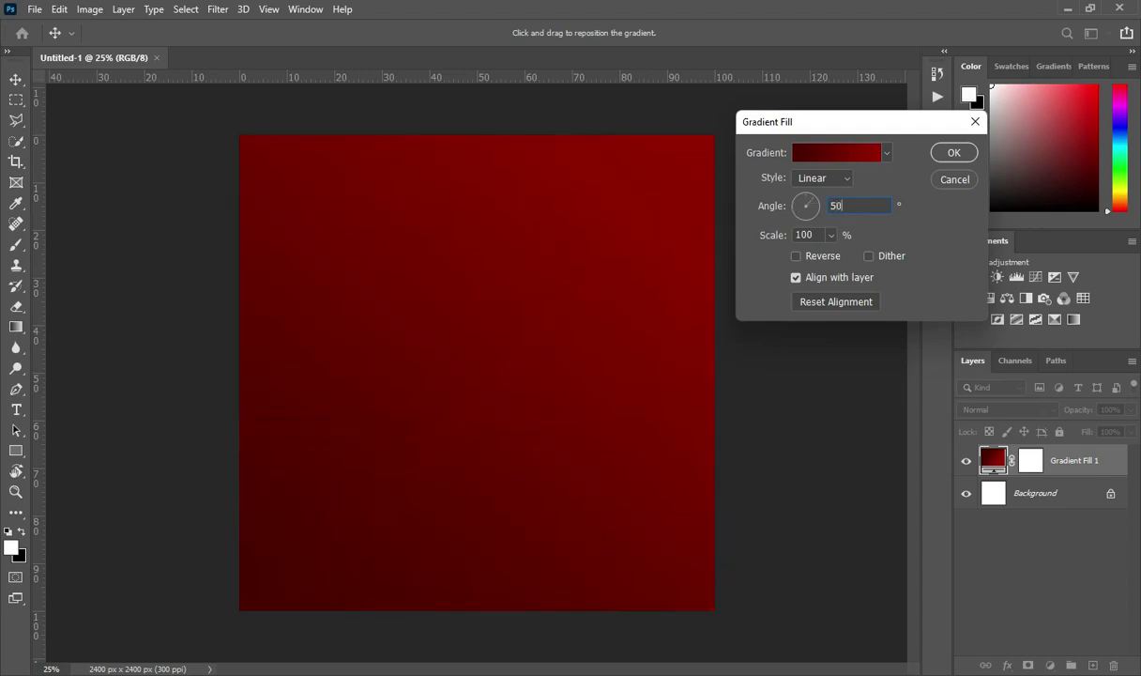
click(950, 154)
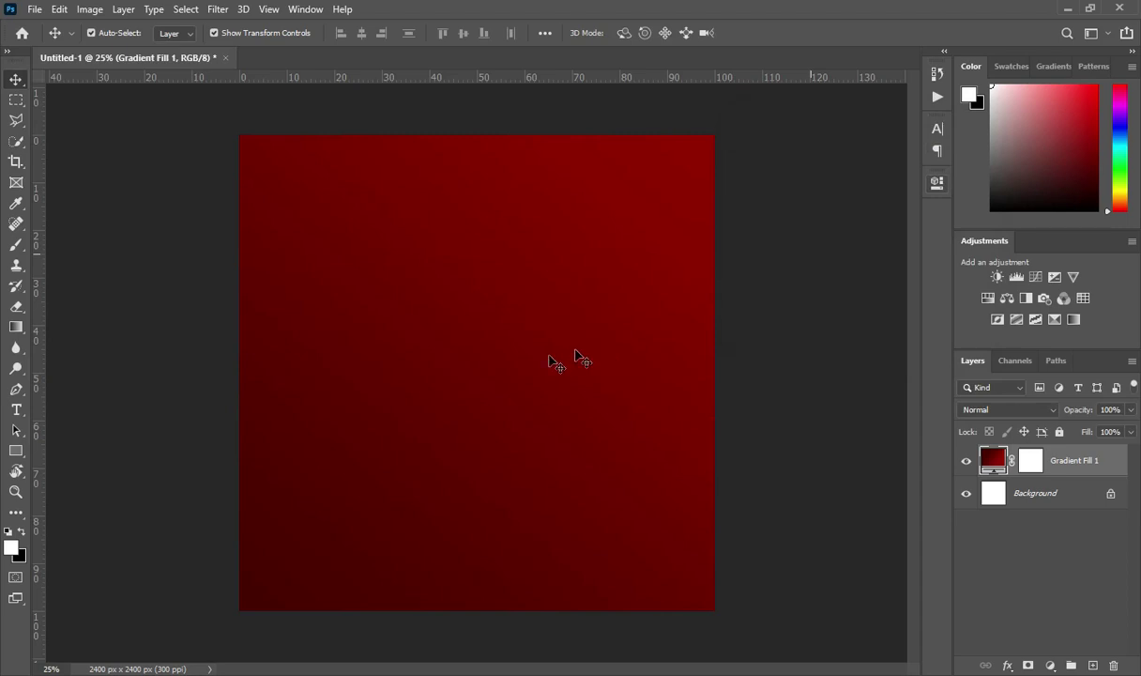
- Add a new empty layer and set up the Brush tool with Kyle's Real Watercolor - Big Rough brush from the watercolor set at 700 px
click(1093, 666)
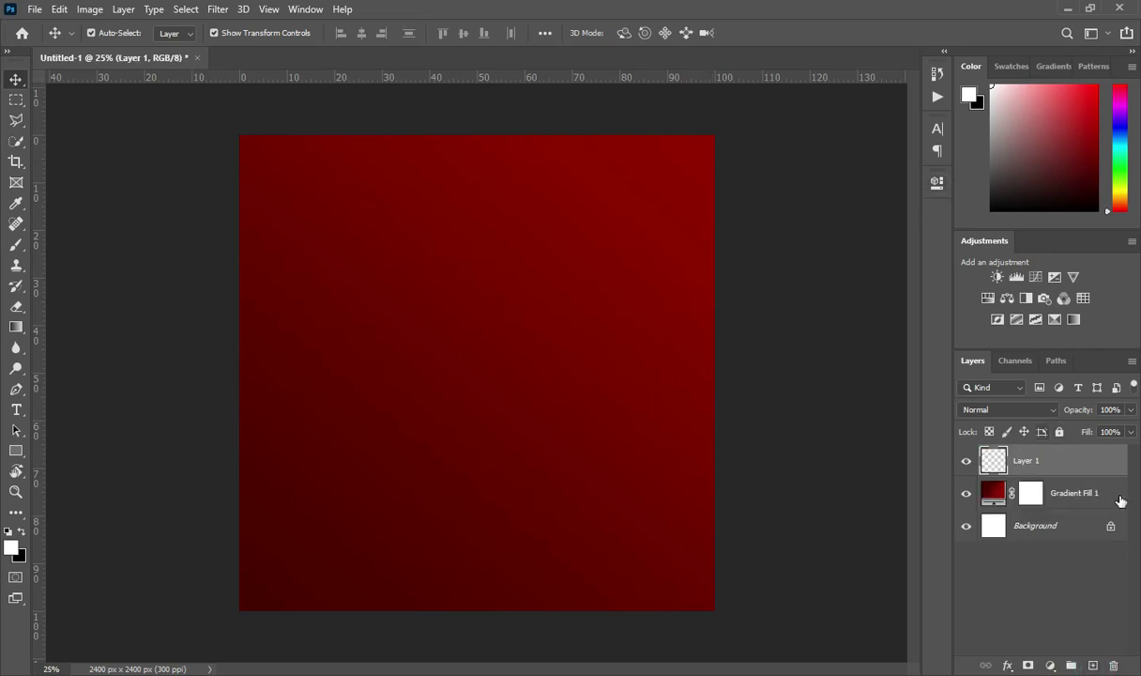
click(16, 244)
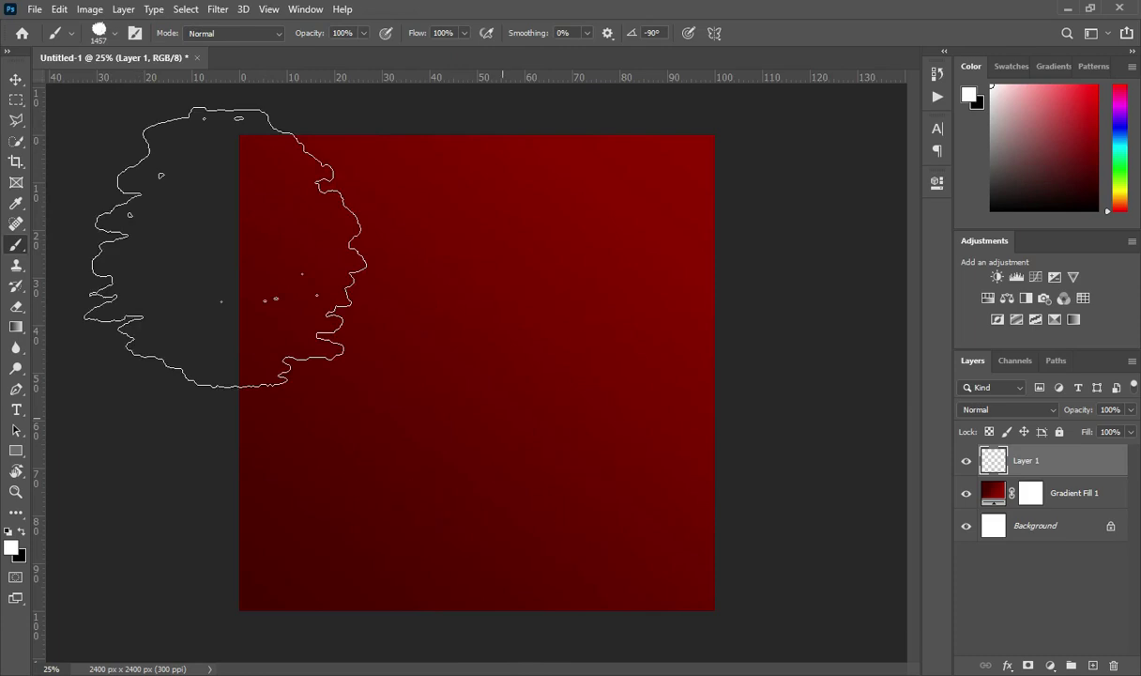
click(114, 35)
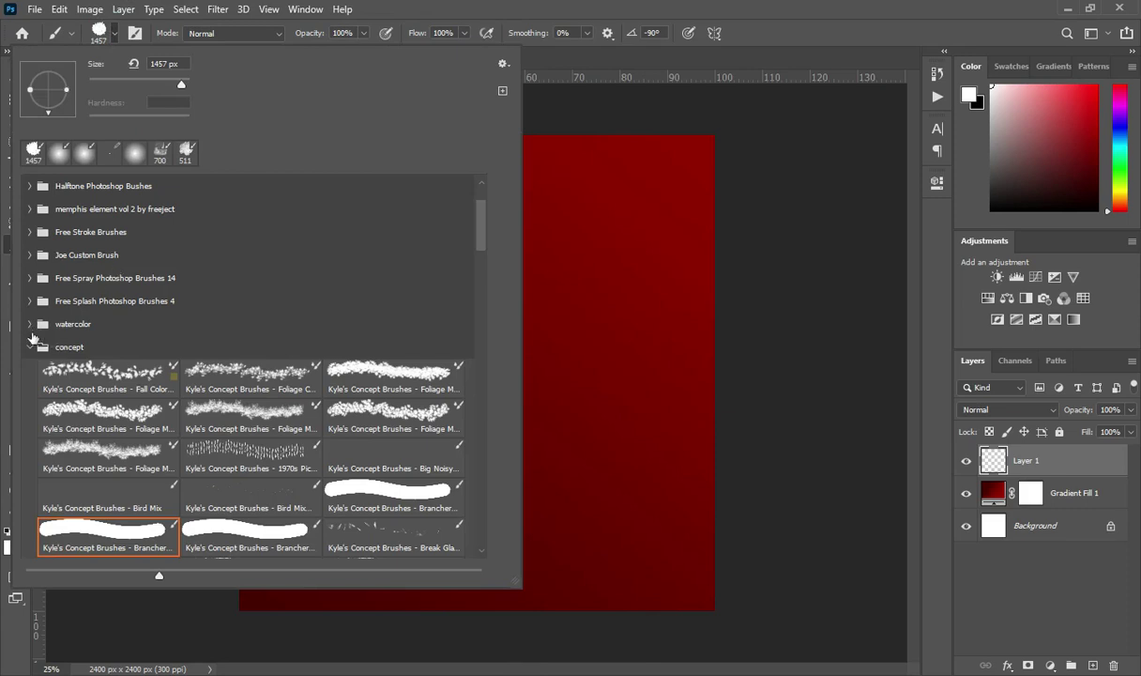
click(28, 347)
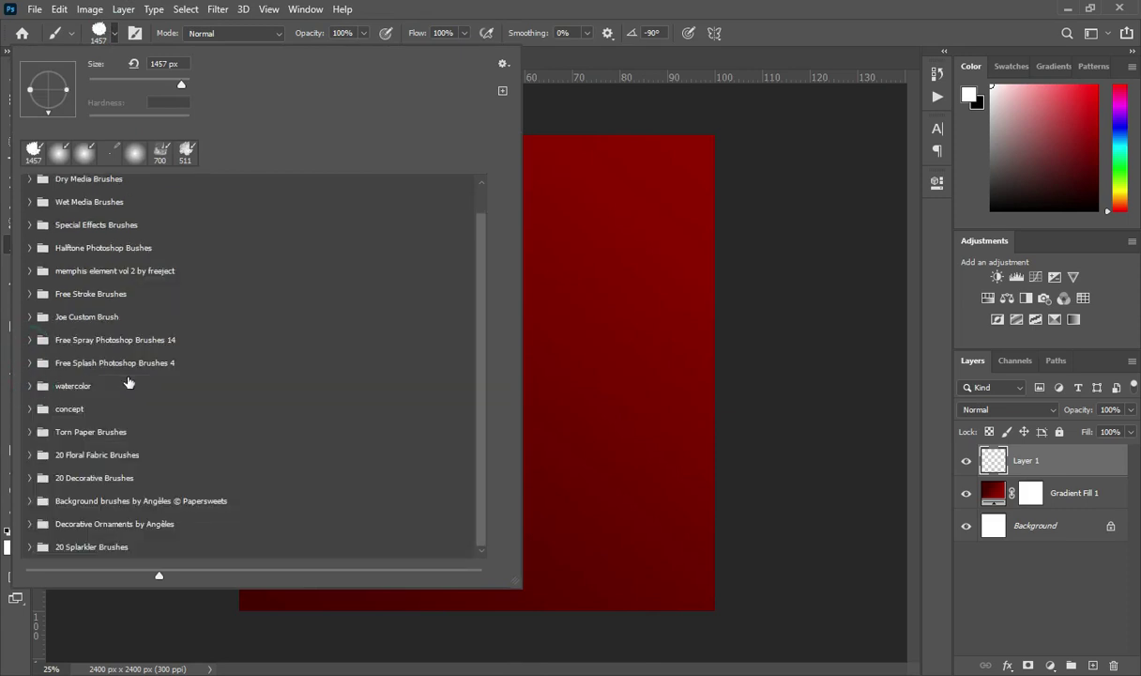
click(30, 385)
scroll(282, 413, down, 1)
scroll(287, 416, down, 3)
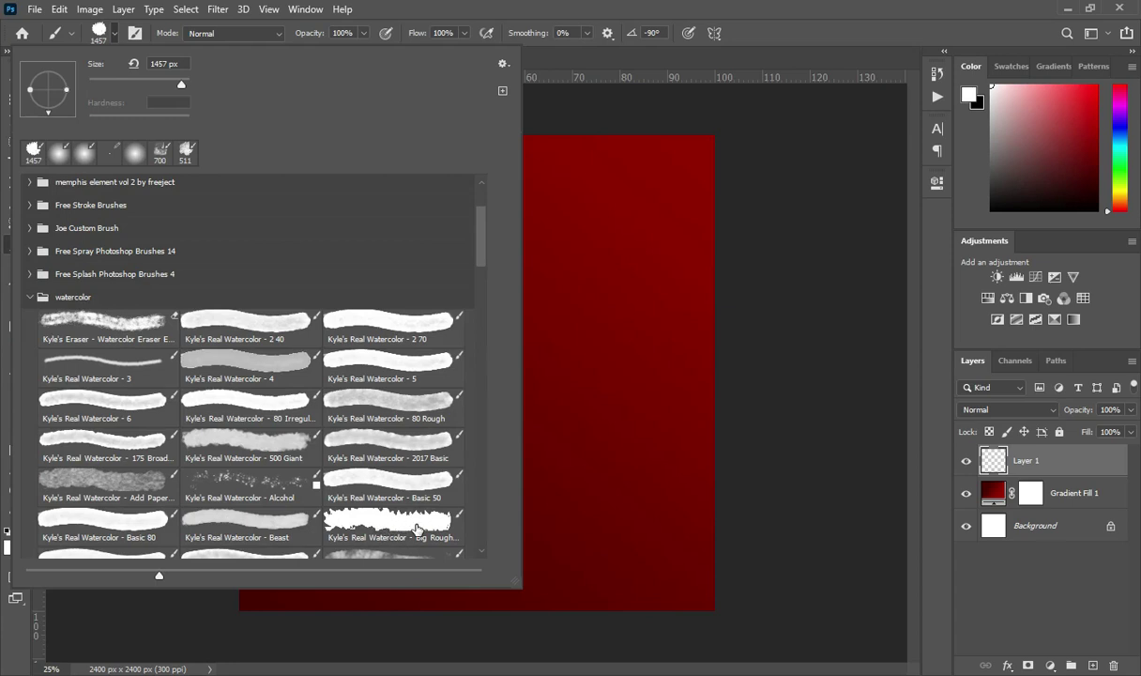
click(409, 518)
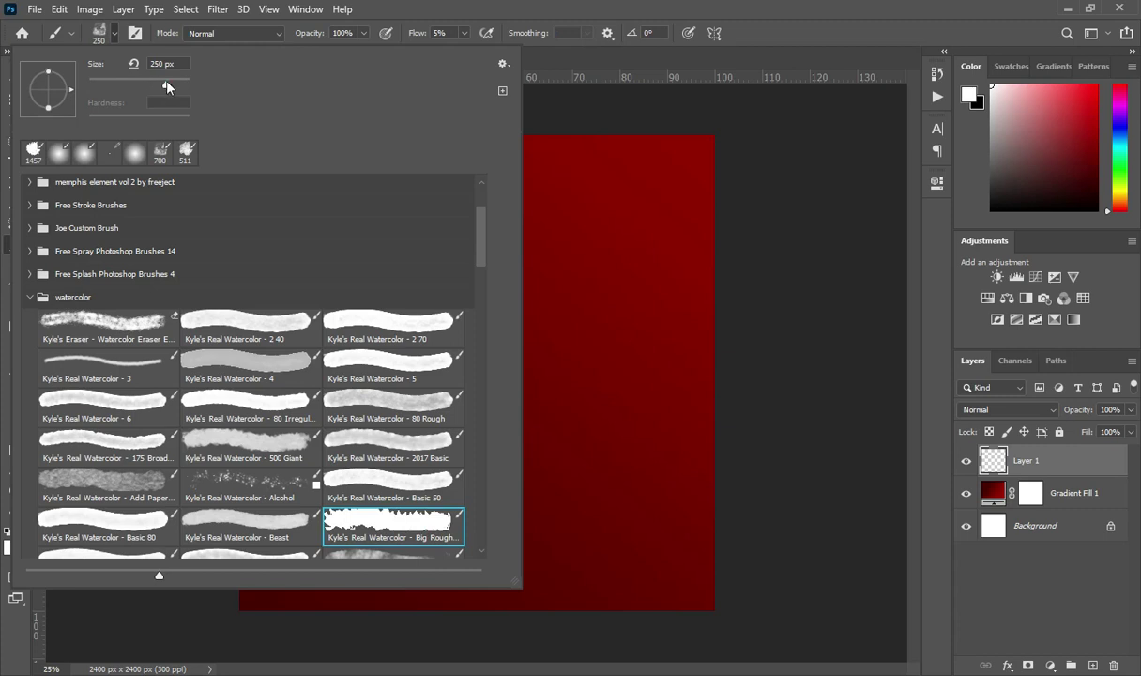
drag(170, 89, 175, 86)
click(113, 36)
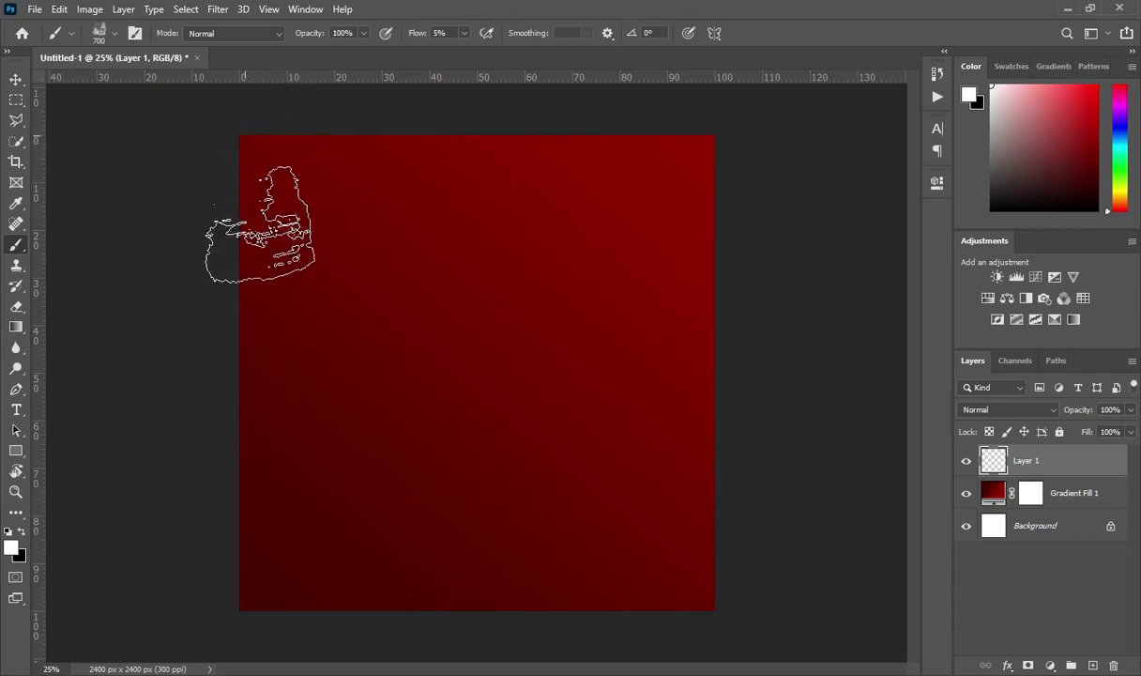
- Paint overlapping white watercolor strokes on the new layer along the canvas's left edge and across its lower part
mouse_move(290, 425)
mouse_down()
mouse_move(306, 438)
mouse_move(286, 415)
mouse_move(289, 393)
mouse_move(535, 448)
mouse_move(746, 459)
mouse_move(224, 450)
mouse_move(251, 437)
mouse_move(738, 488)
mouse_move(741, 543)
mouse_move(717, 567)
mouse_move(696, 560)
mouse_move(657, 469)
mouse_up()
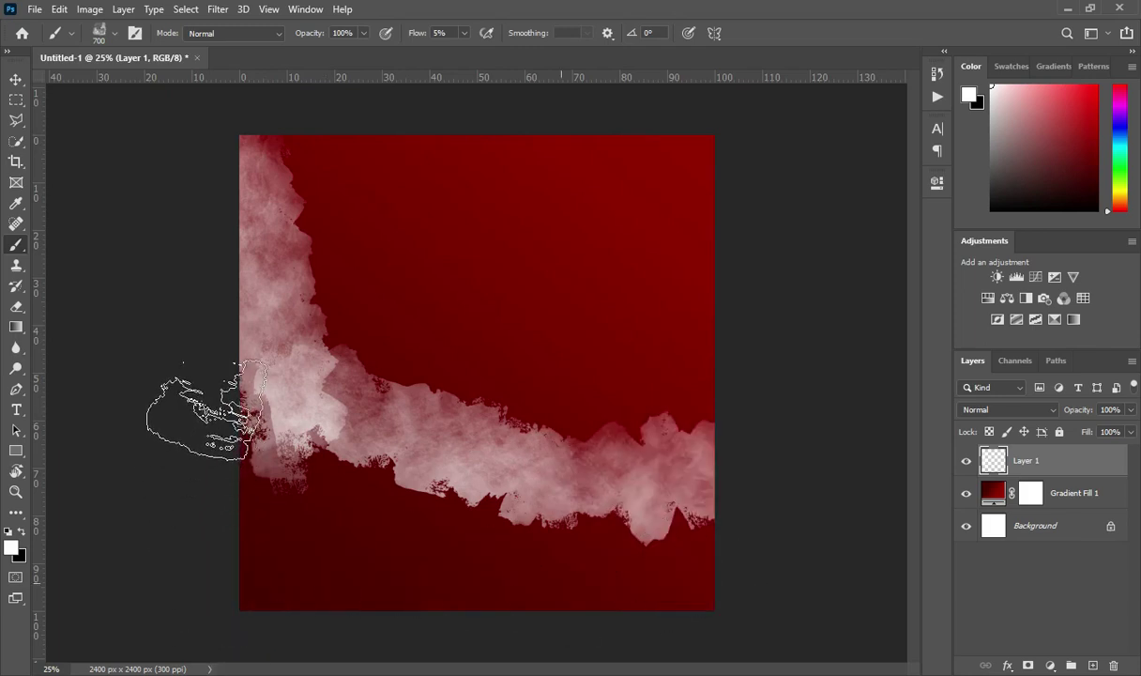
mouse_move(234, 427)
mouse_down()
mouse_move(255, 499)
mouse_move(274, 504)
mouse_move(254, 556)
mouse_move(708, 573)
mouse_move(471, 608)
mouse_move(204, 428)
mouse_move(383, 612)
mouse_move(268, 611)
mouse_move(225, 525)
mouse_up()
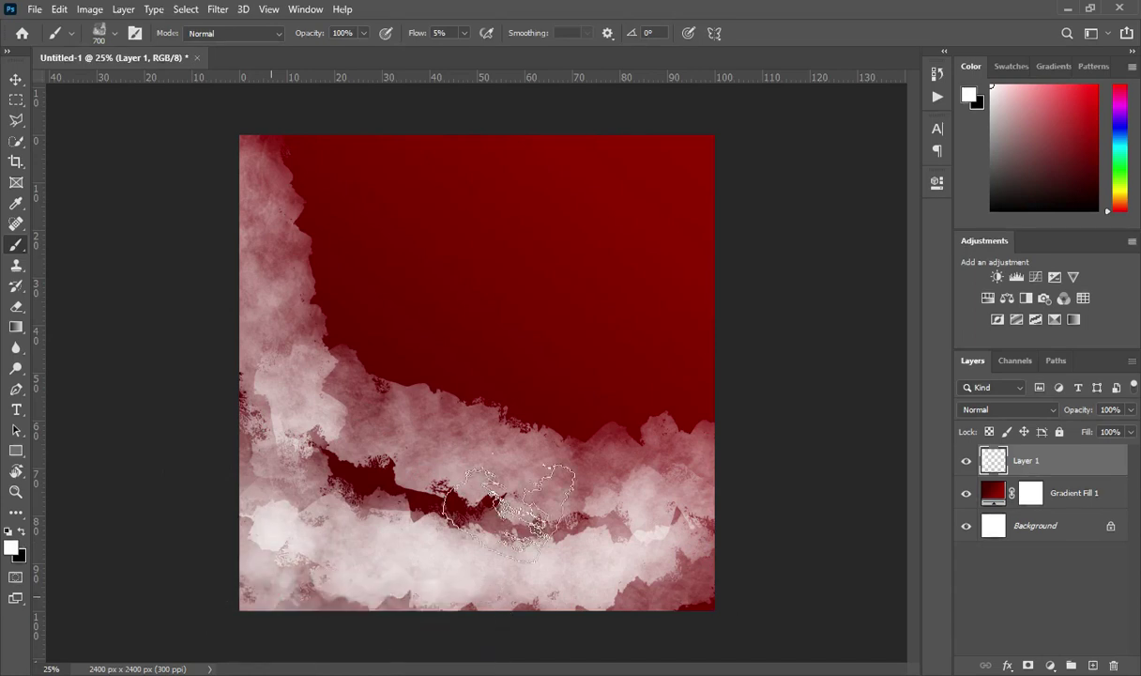
drag(306, 114, 267, 161)
mouse_move(266, 117)
mouse_down()
mouse_move(263, 389)
mouse_move(333, 441)
mouse_move(352, 427)
mouse_move(343, 456)
mouse_move(352, 465)
mouse_move(338, 455)
mouse_move(507, 498)
mouse_move(657, 385)
mouse_move(554, 526)
mouse_move(305, 460)
mouse_move(230, 291)
mouse_move(490, 500)
mouse_up()
mouse_move(336, 455)
mouse_down()
mouse_move(280, 127)
mouse_move(377, 382)
mouse_move(471, 436)
mouse_move(465, 474)
mouse_move(526, 502)
mouse_move(84, 66)
mouse_move(253, 141)
mouse_move(285, 150)
mouse_move(281, 140)
mouse_move(267, 154)
mouse_move(272, 293)
mouse_up()
mouse_move(119, 393)
mouse_down()
mouse_move(206, 431)
mouse_move(280, 293)
mouse_move(247, 140)
mouse_move(266, 302)
mouse_move(64, 90)
mouse_move(216, 101)
mouse_move(265, 196)
mouse_move(261, 182)
mouse_move(248, 214)
mouse_move(260, 223)
mouse_up()
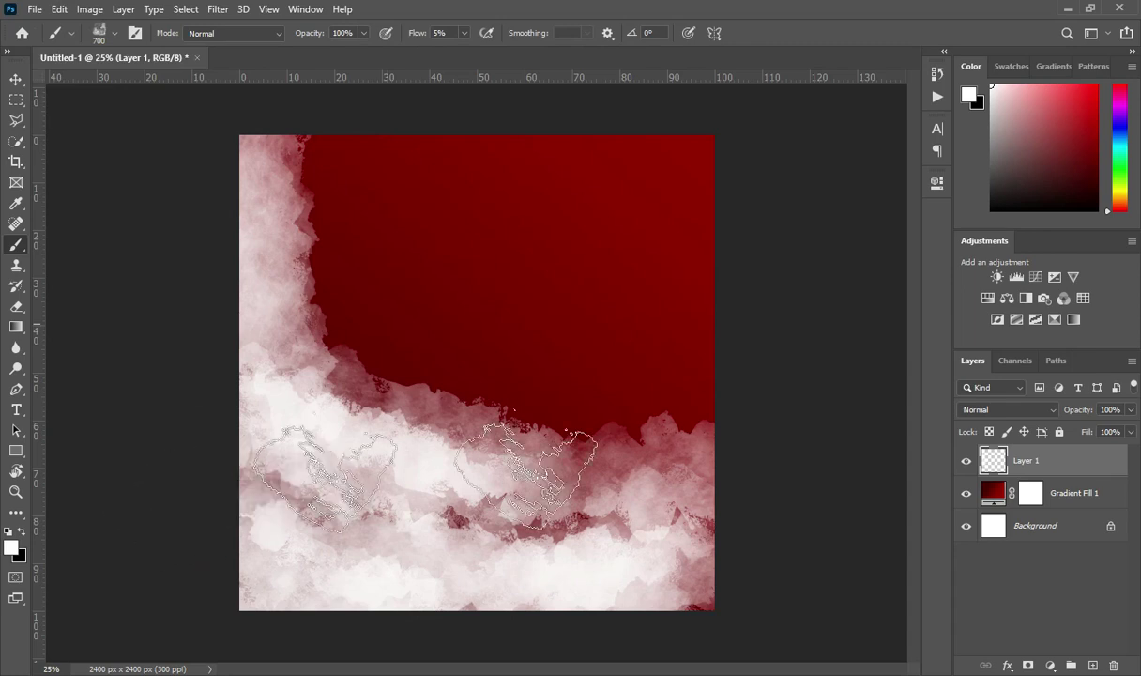
mouse_move(276, 522)
mouse_down()
mouse_move(328, 422)
mouse_move(455, 521)
mouse_move(89, 553)
mouse_up()
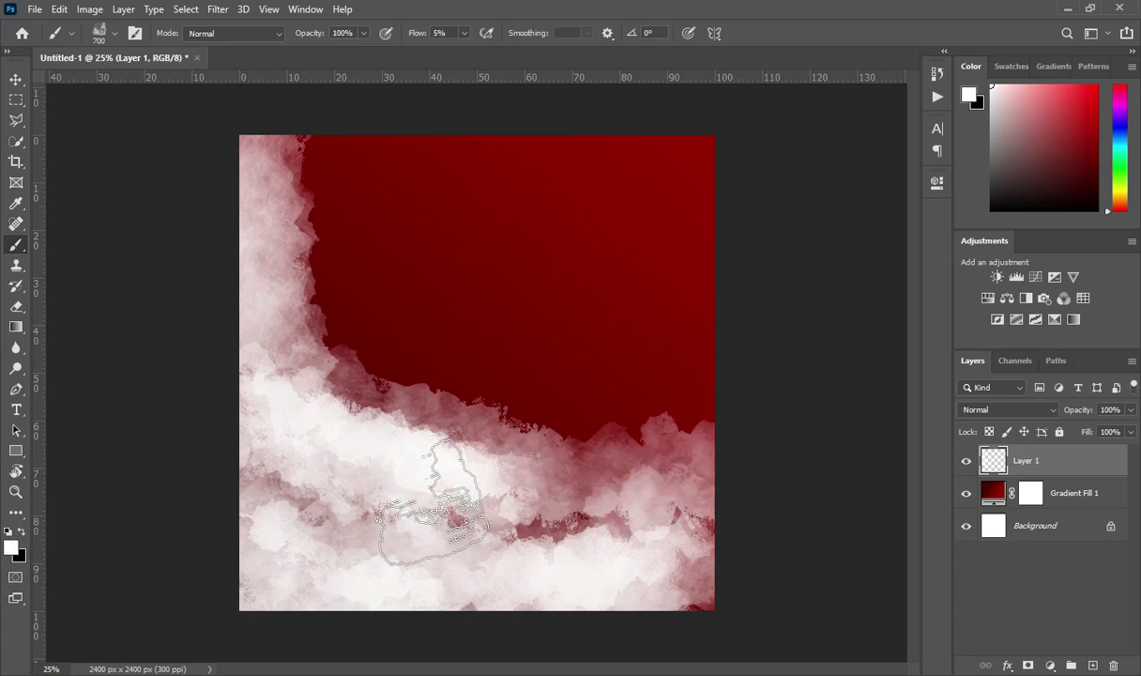
mouse_move(272, 143)
mouse_down()
mouse_move(282, 167)
mouse_move(267, 282)
mouse_up()
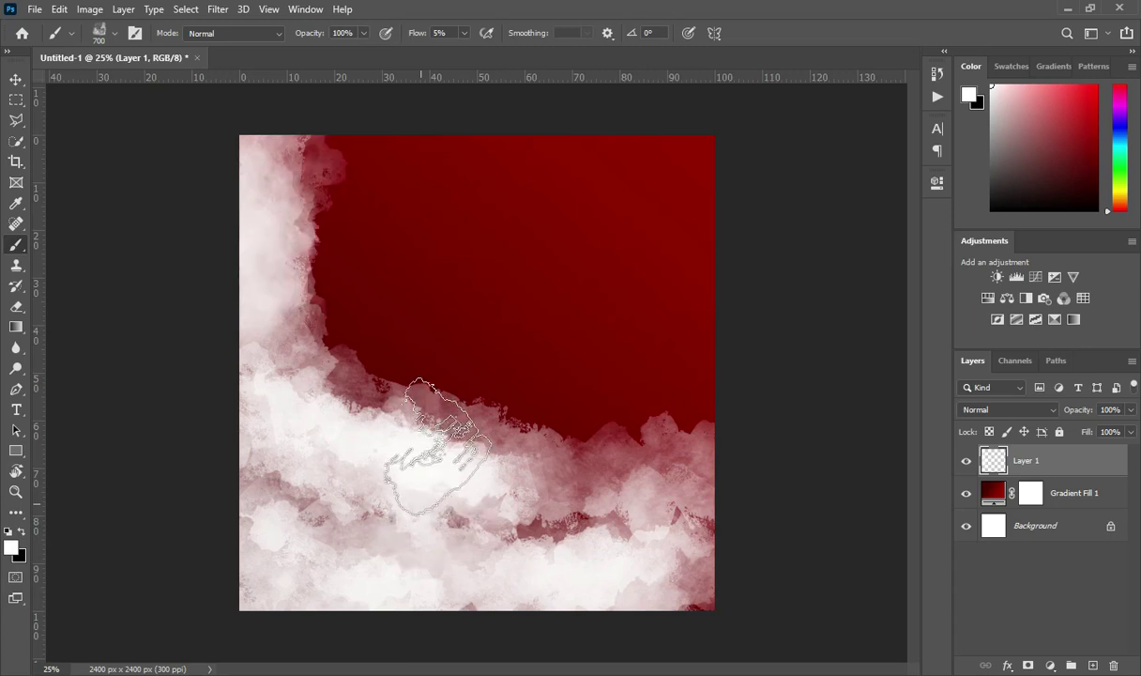
- Add a new empty layer between the gradient fill and the white watercolor layer
key(v)
click(1023, 483)
click(1094, 667)
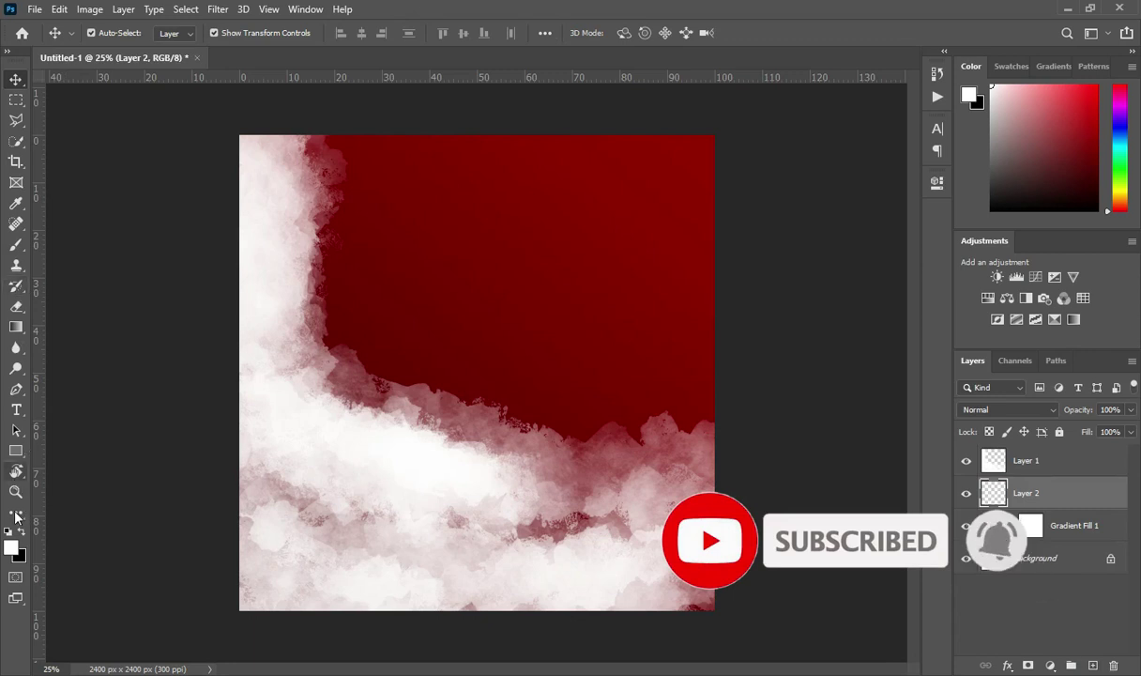
- Set the foreground color to teal #03bab4
click(13, 549)
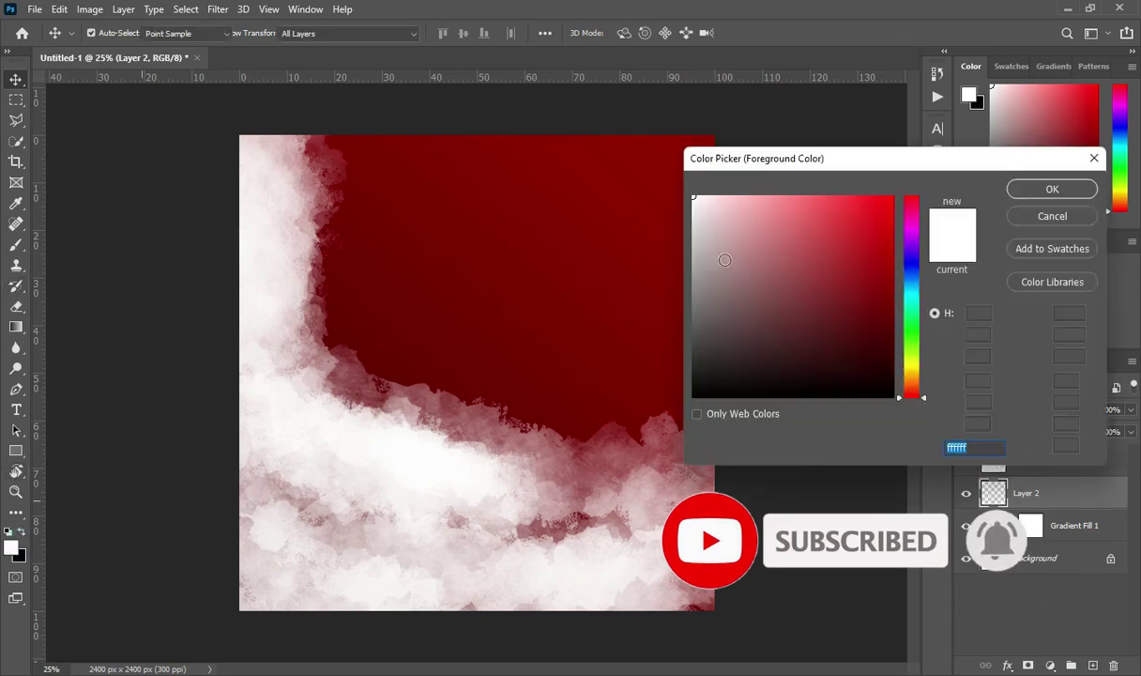
click(914, 303)
drag(915, 306, 915, 303)
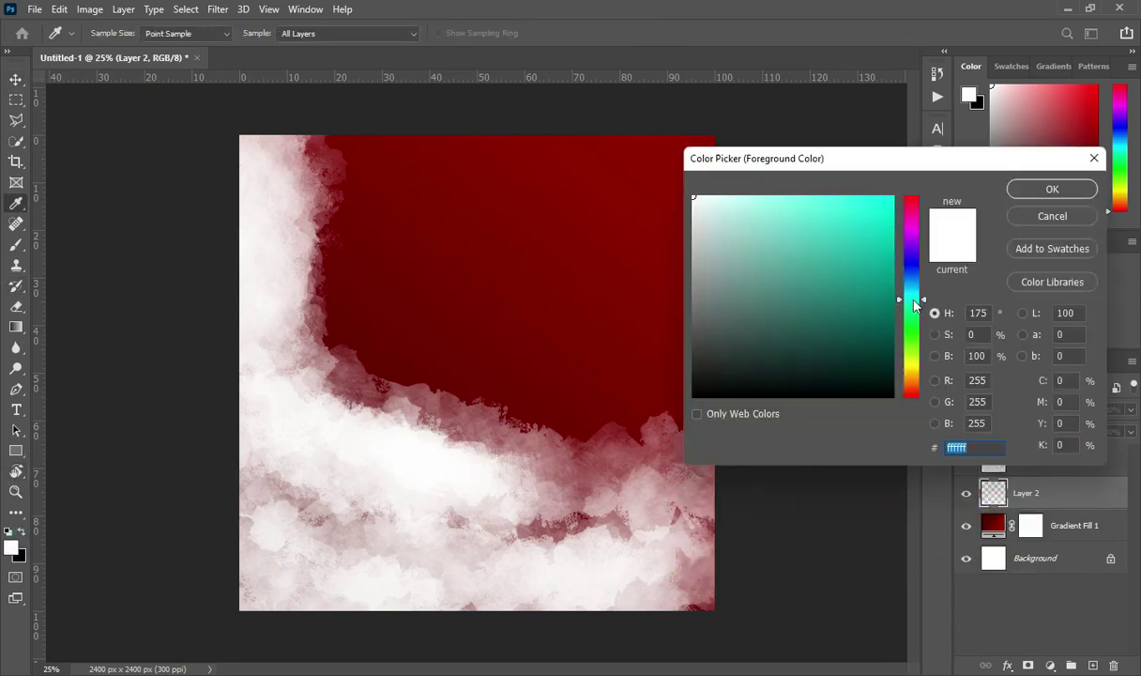
click(891, 250)
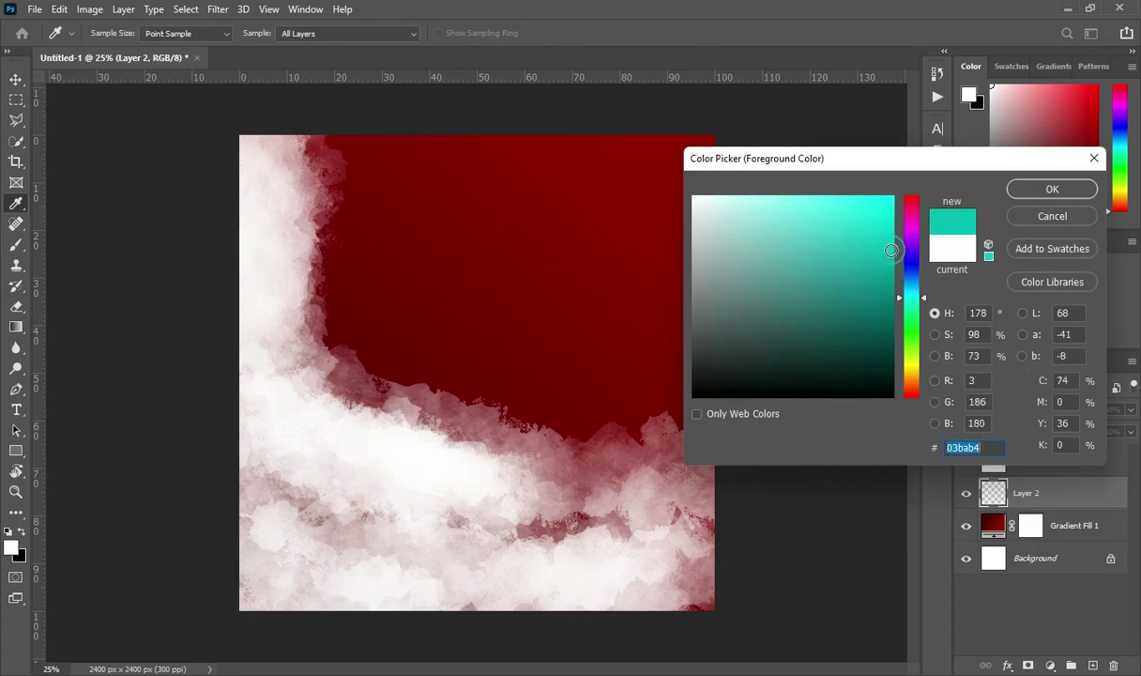
click(1051, 190)
key(v)
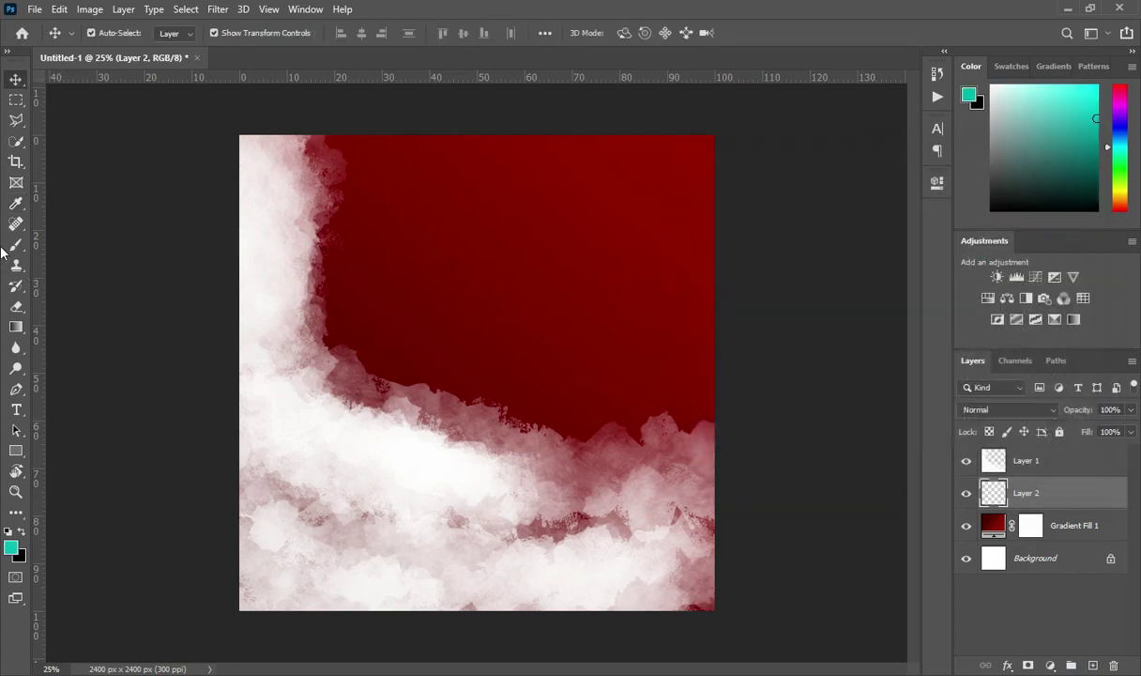
- Paint teal watercolor strokes on the new layer over the red area of the canvas
click(15, 245)
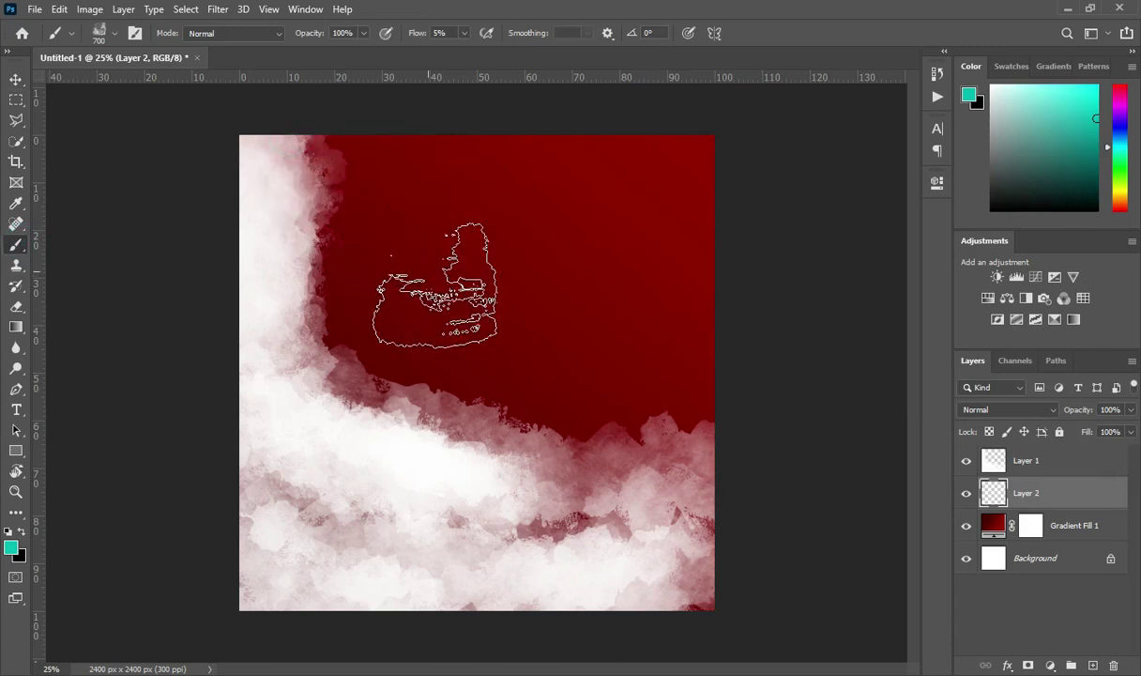
mouse_move(425, 153)
mouse_down()
mouse_move(327, 123)
mouse_move(562, 358)
mouse_move(540, 185)
mouse_move(517, 162)
mouse_move(702, 296)
mouse_move(673, 414)
mouse_move(318, 222)
mouse_move(333, 190)
mouse_move(601, 335)
mouse_move(464, 152)
mouse_move(711, 157)
mouse_move(607, 211)
mouse_move(631, 399)
mouse_move(671, 382)
mouse_move(585, 388)
mouse_move(553, 371)
mouse_move(742, 460)
mouse_move(705, 432)
mouse_move(662, 567)
mouse_move(554, 282)
mouse_move(507, 356)
mouse_move(479, 361)
mouse_move(475, 310)
mouse_move(503, 296)
mouse_move(672, 390)
mouse_move(700, 422)
mouse_move(719, 387)
mouse_move(677, 239)
mouse_move(492, 222)
mouse_move(437, 203)
mouse_move(598, 235)
mouse_move(467, 114)
mouse_up()
click(16, 79)
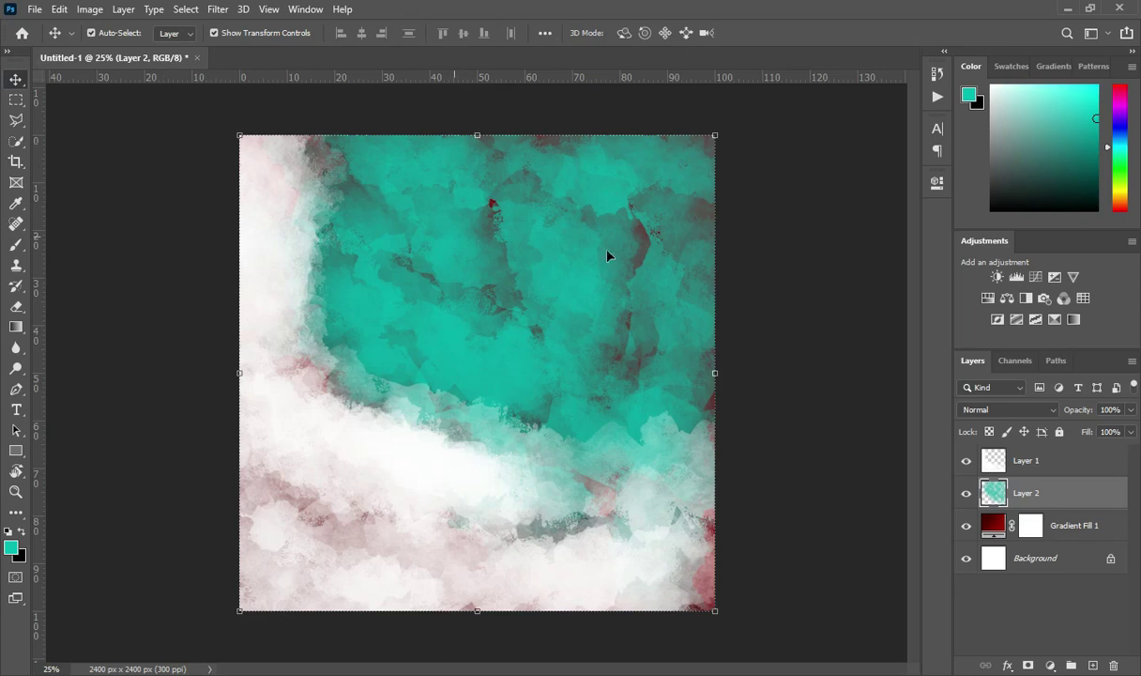
- Delete both painted layers, Layer 1 and Layer 2, leaving the gradient fill and background
key(ctrl)
ctrl+click(1044, 461)
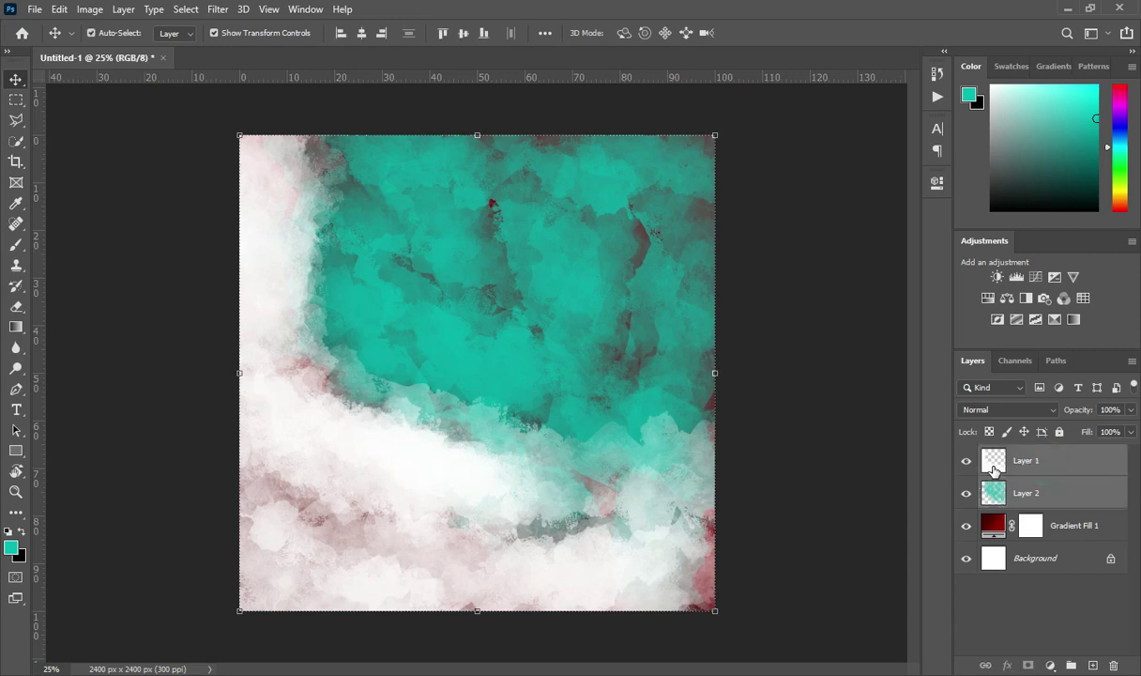
key(Delete)
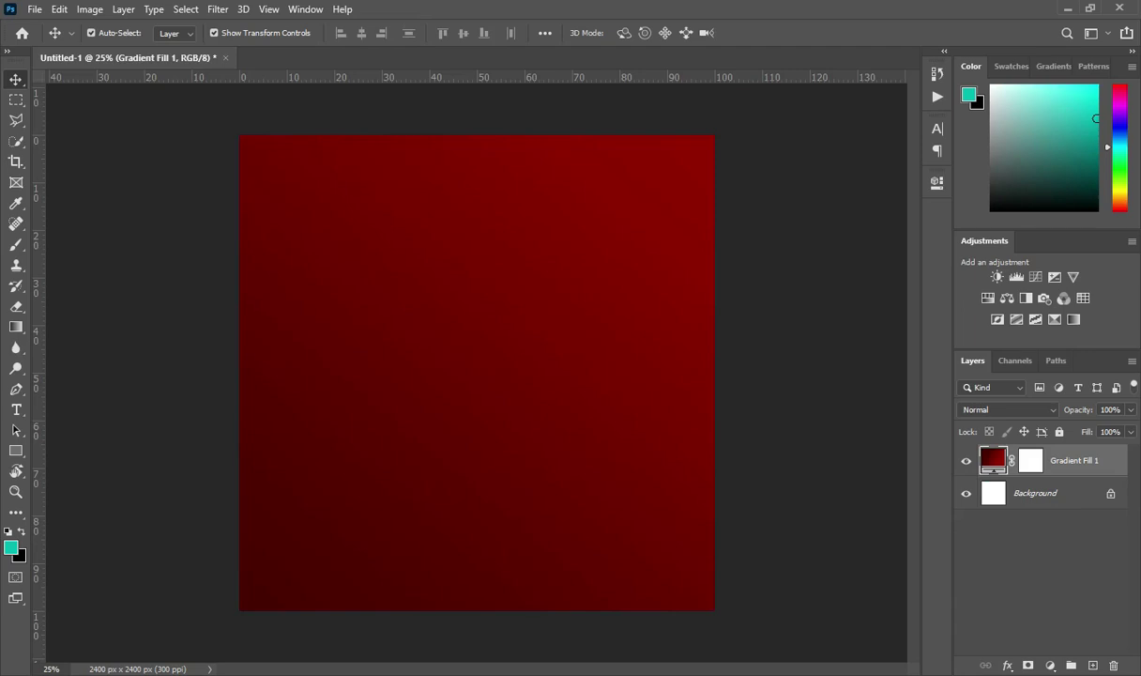
- Place the Brush 1 image from the END OF THE YEAR THANKGIVINGS folder in File Explorer and align it with the canvas's top edge
key(alt+Tab)
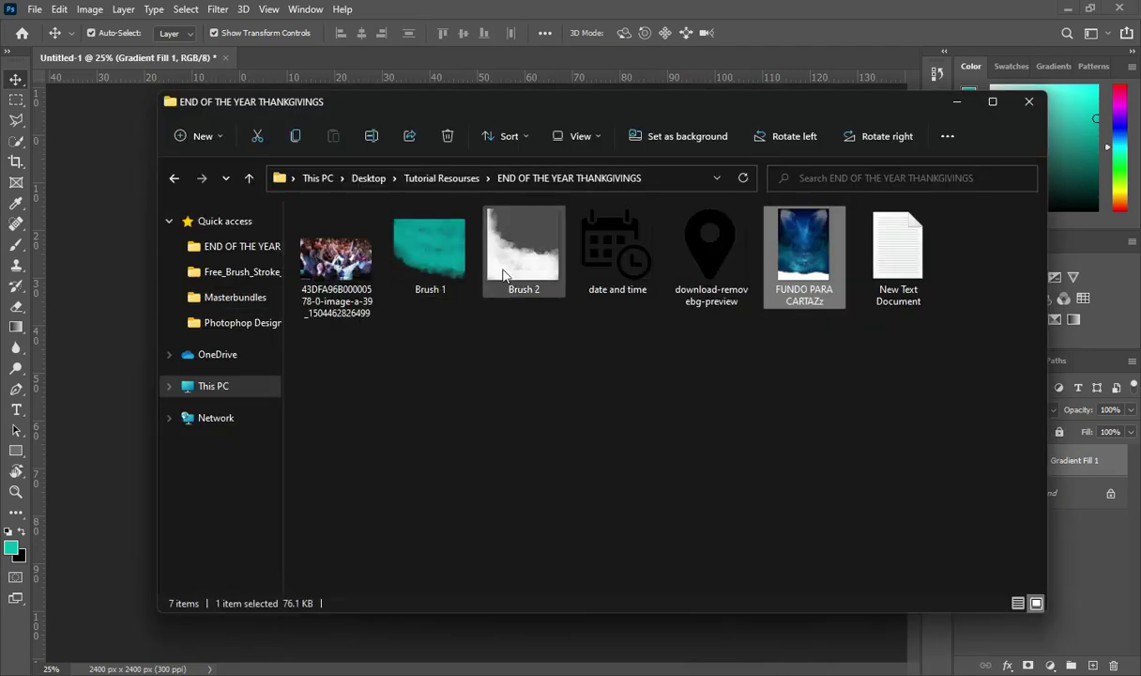
mouse_move(434, 247)
mouse_down()
mouse_move(330, 399)
mouse_move(484, 347)
mouse_up()
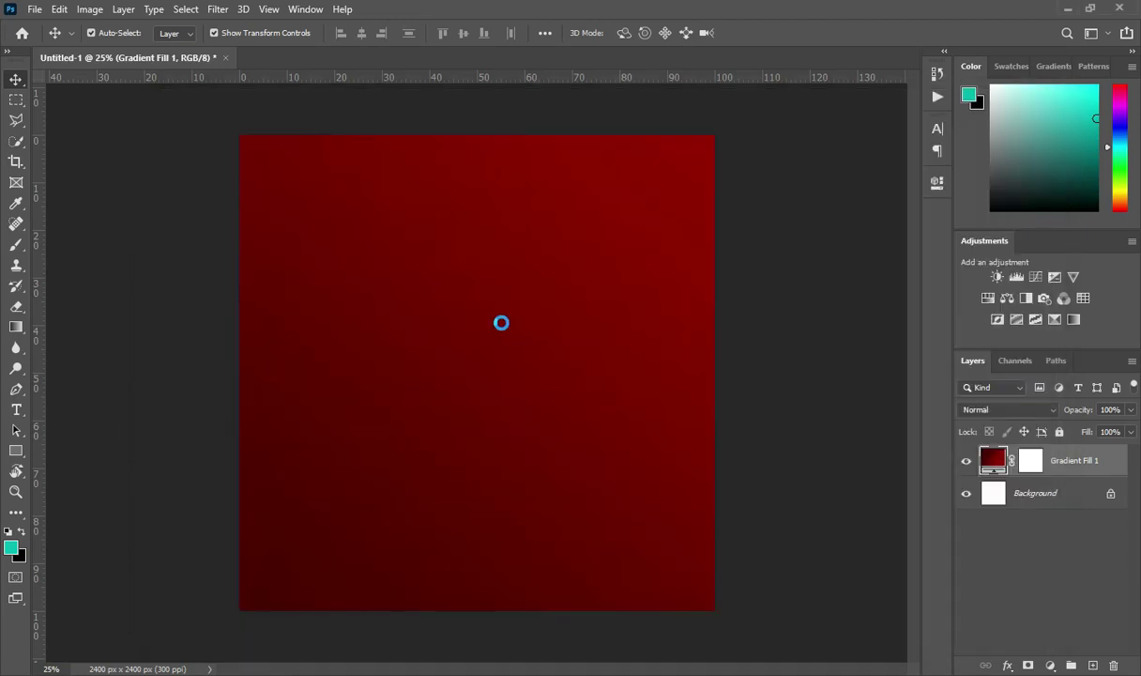
drag(518, 273, 513, 236)
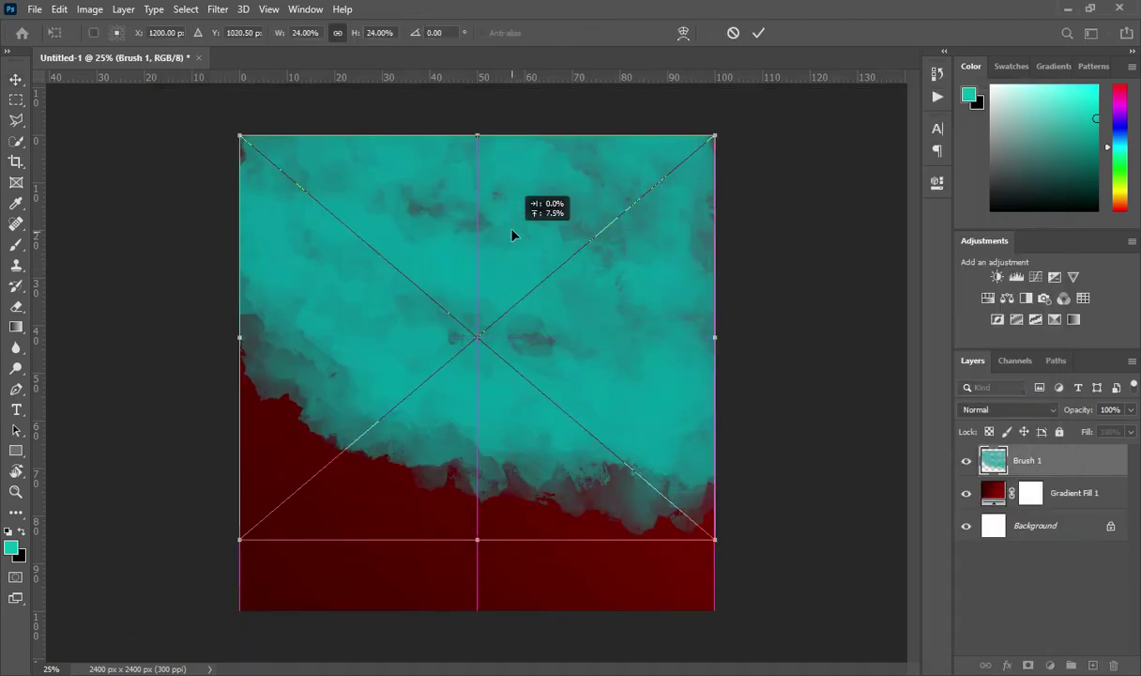
click(758, 33)
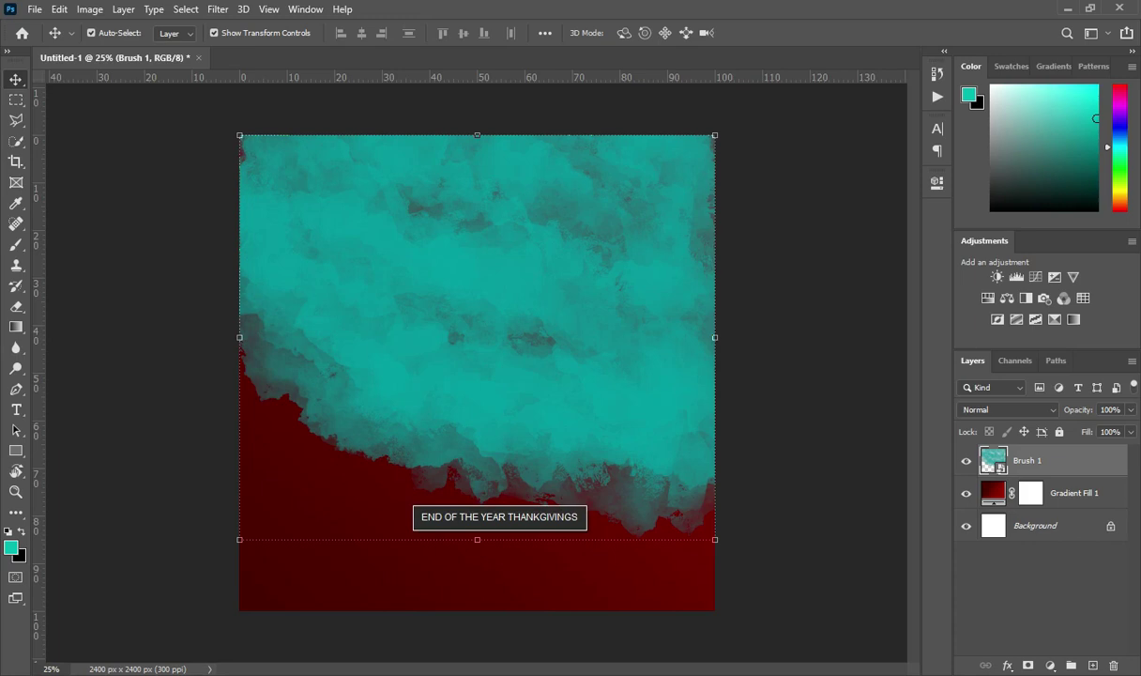
- Place the FUNDO PARA CARTAZz image from File Explorer, scale it to 109.18% to cover the canvas, and set its blend mode to Multiply
key(alt+Tab)
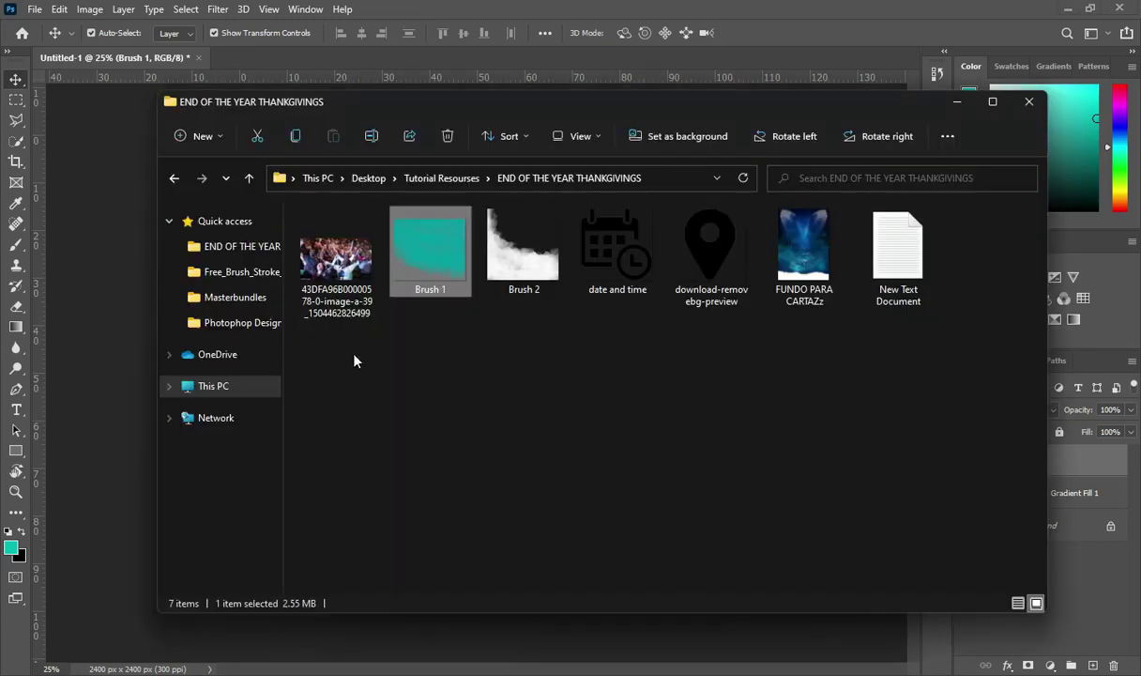
click(818, 281)
mouse_move(430, 249)
mouse_down()
mouse_move(204, 502)
mouse_move(544, 360)
mouse_up()
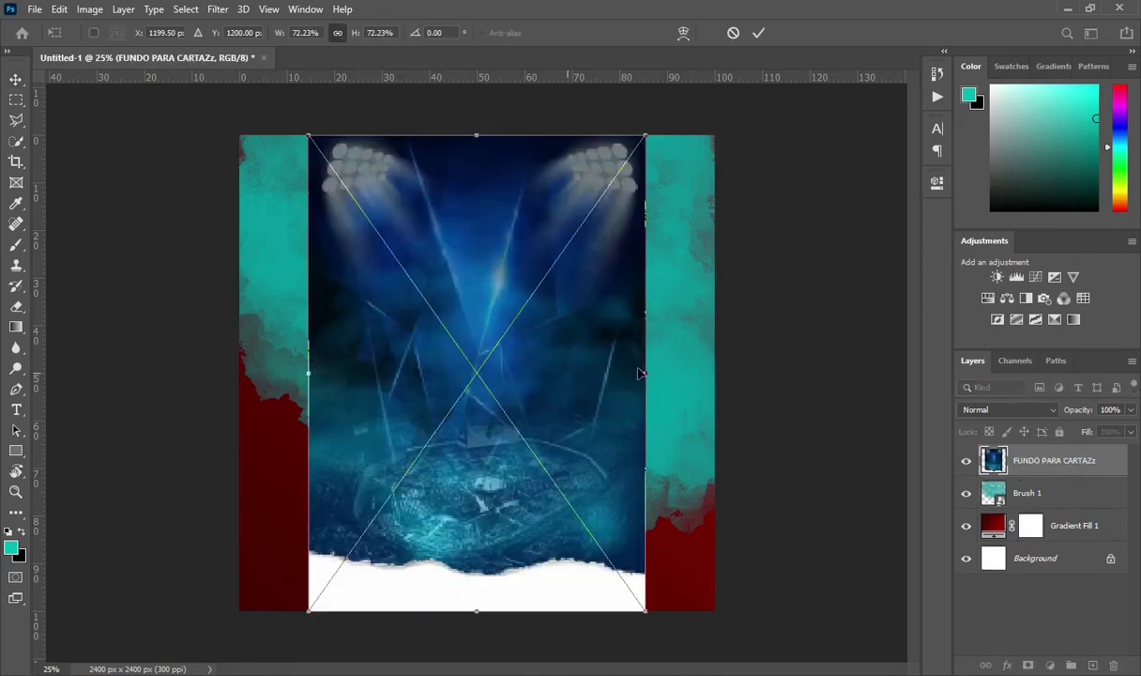
drag(647, 373, 730, 373)
drag(307, 376, 221, 374)
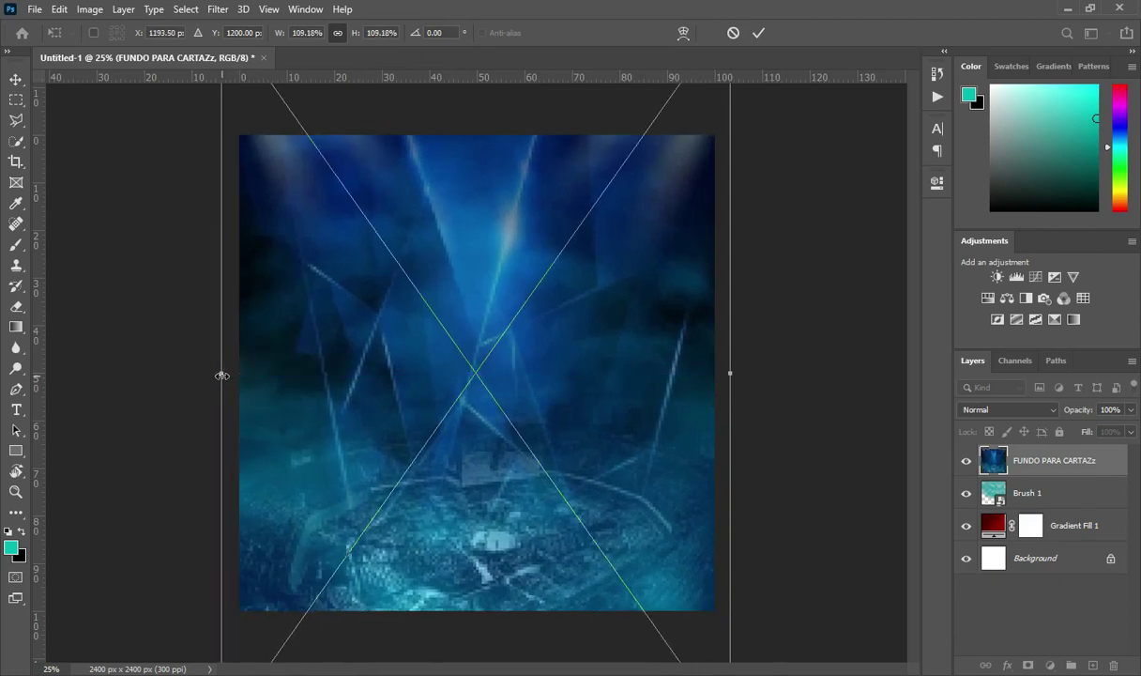
key(Return)
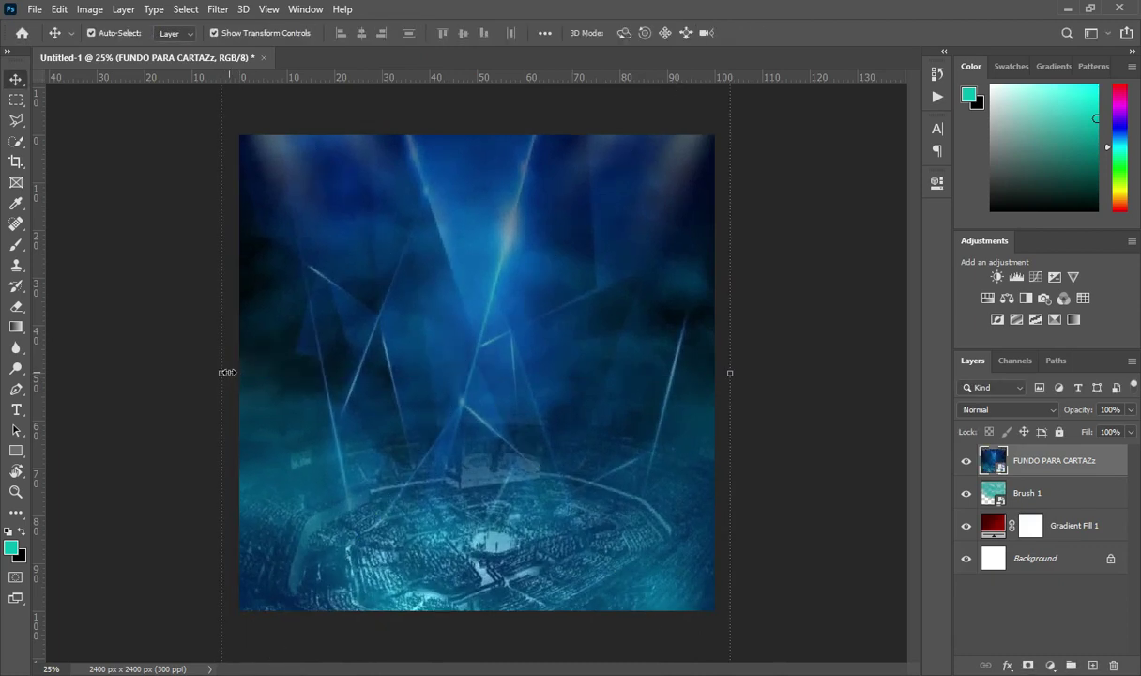
click(1006, 409)
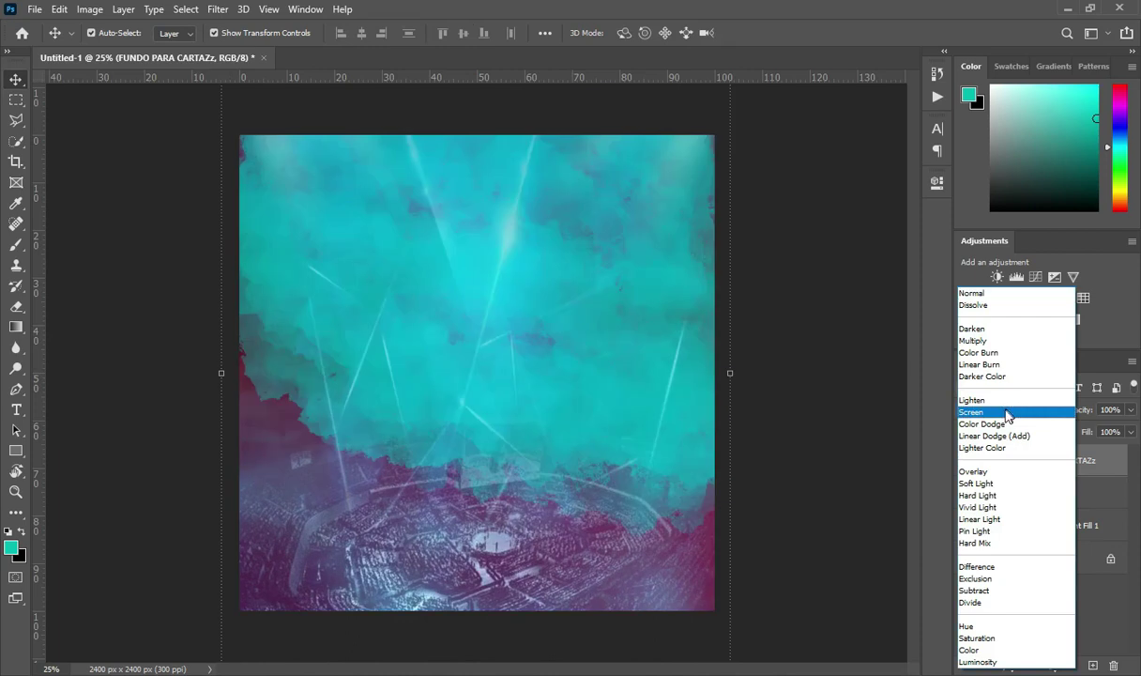
click(988, 341)
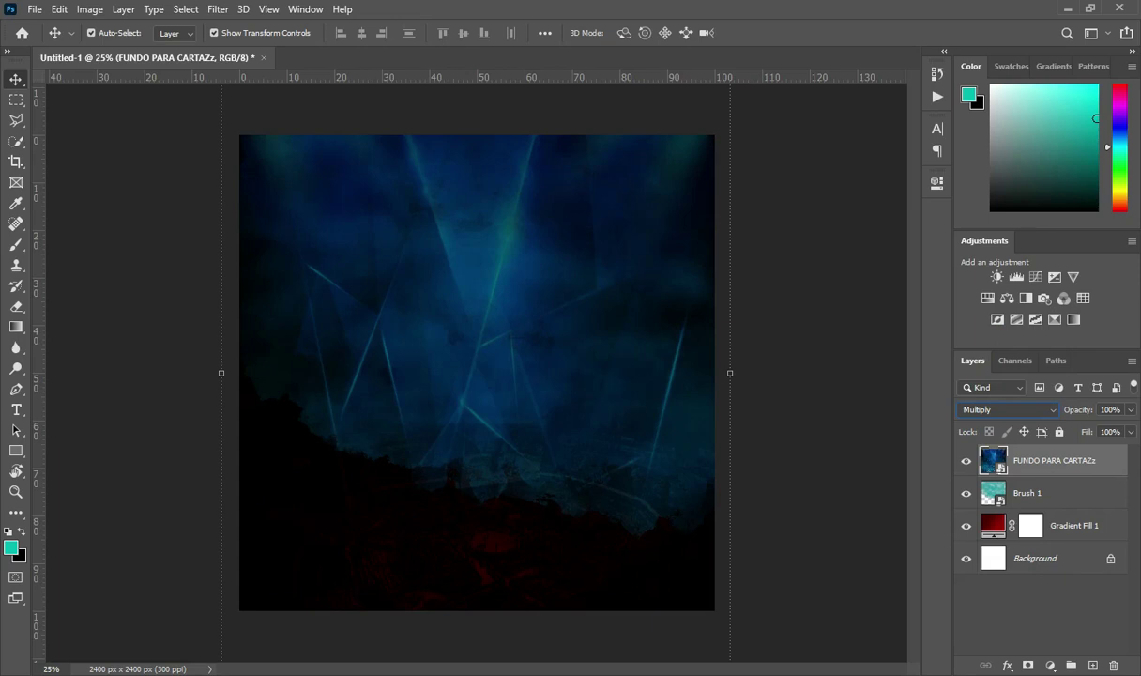
- Place the worshipping crowd photo from the resource folder in File Explorer at the canvas's center as the topmost layer
key(alt+Tab)
click(336, 261)
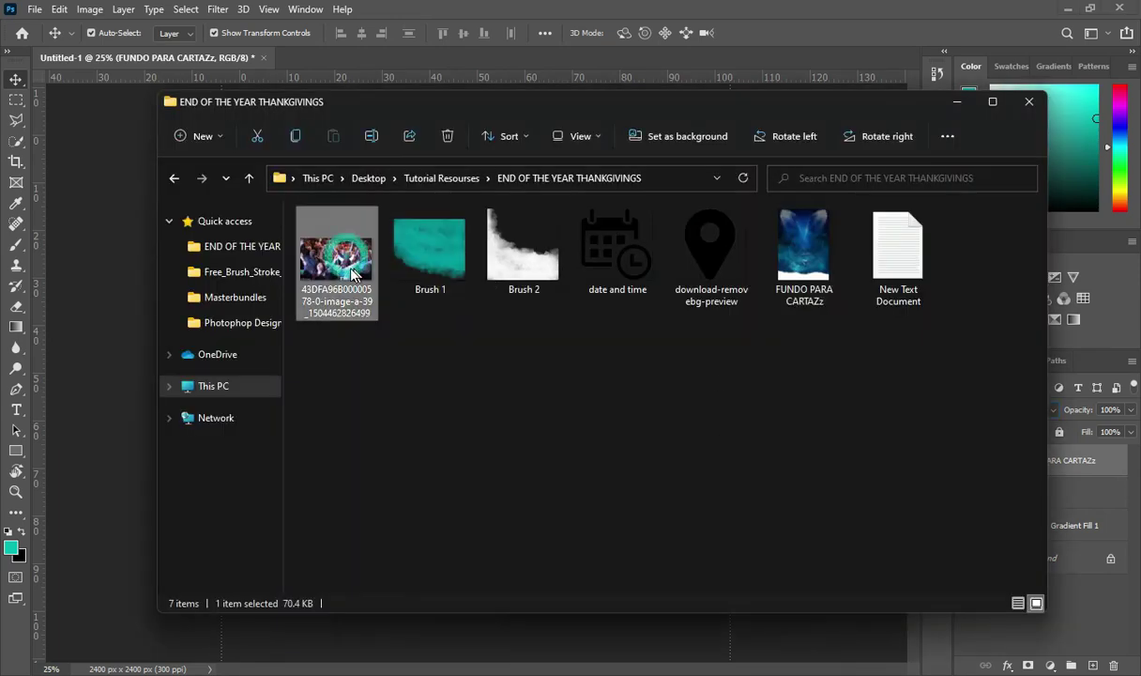
drag(336, 261, 112, 416)
click(759, 34)
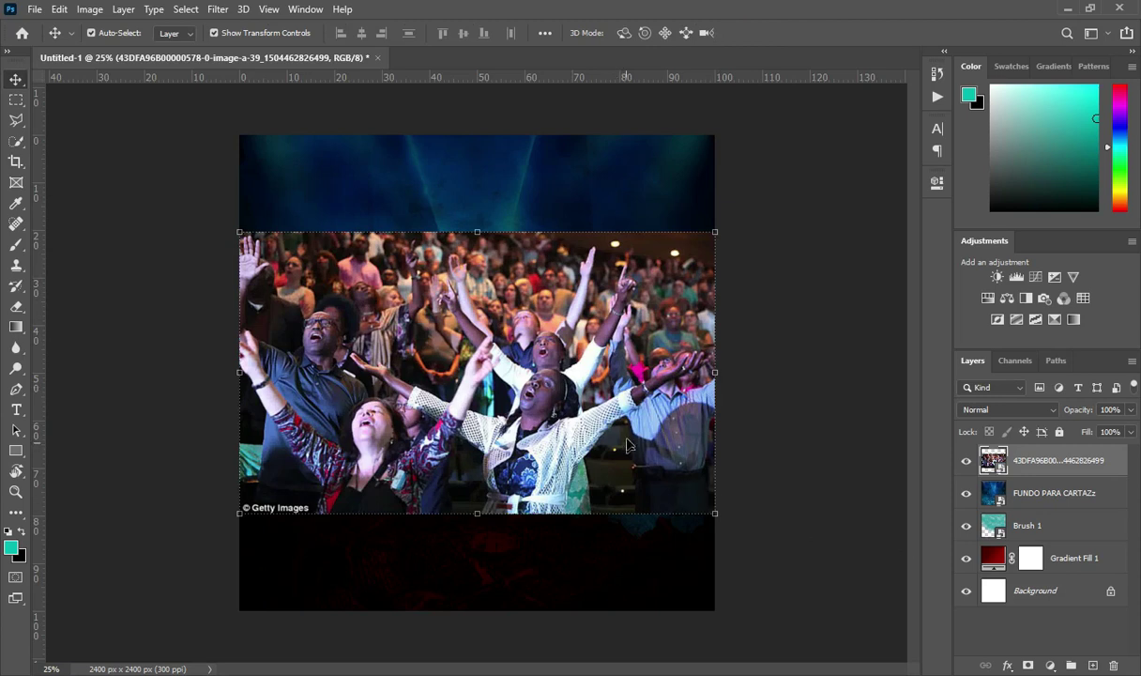
- Set the crowd photo layer's blend mode to Hard Light and its opacity to 21%
click(1004, 413)
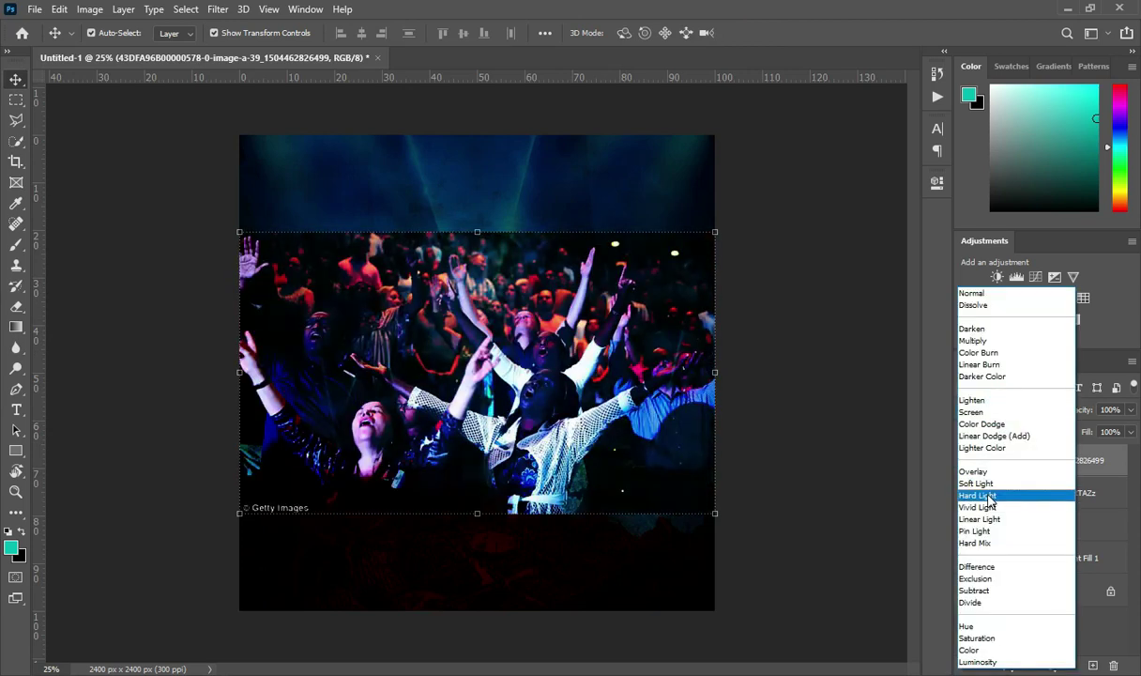
click(990, 499)
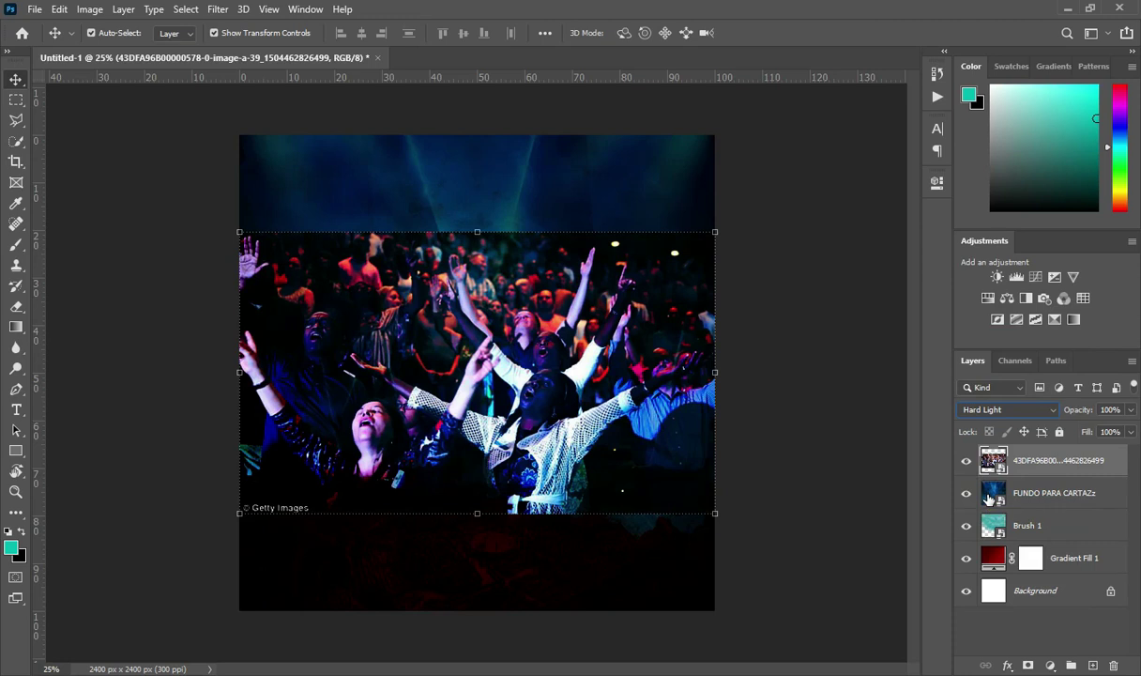
click(1110, 409)
text(21)
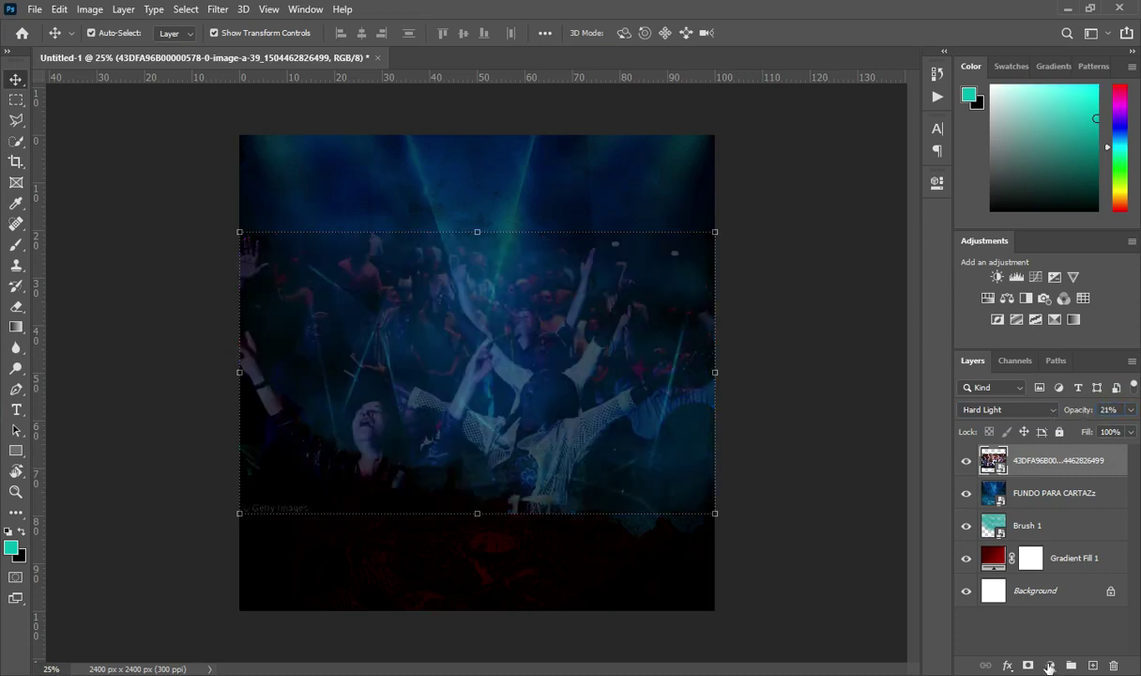
- Add a layer mask to the crowd photo and choose the 700 px Soft Round brush with 0% hardness from General Brushes
click(1028, 665)
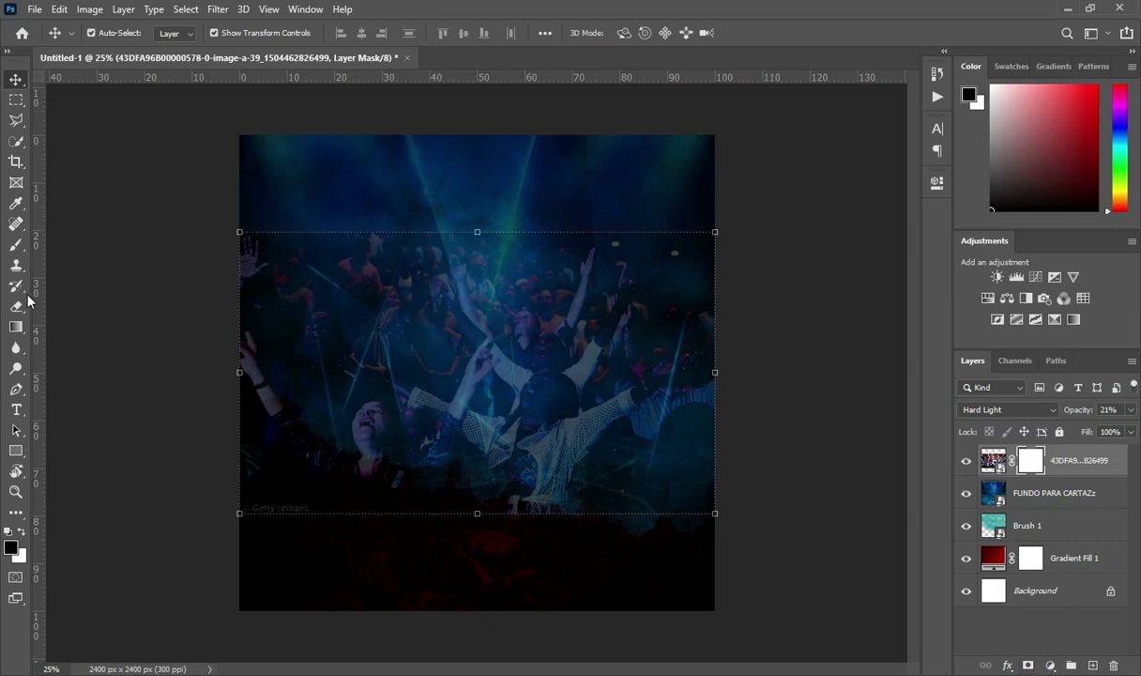
click(16, 244)
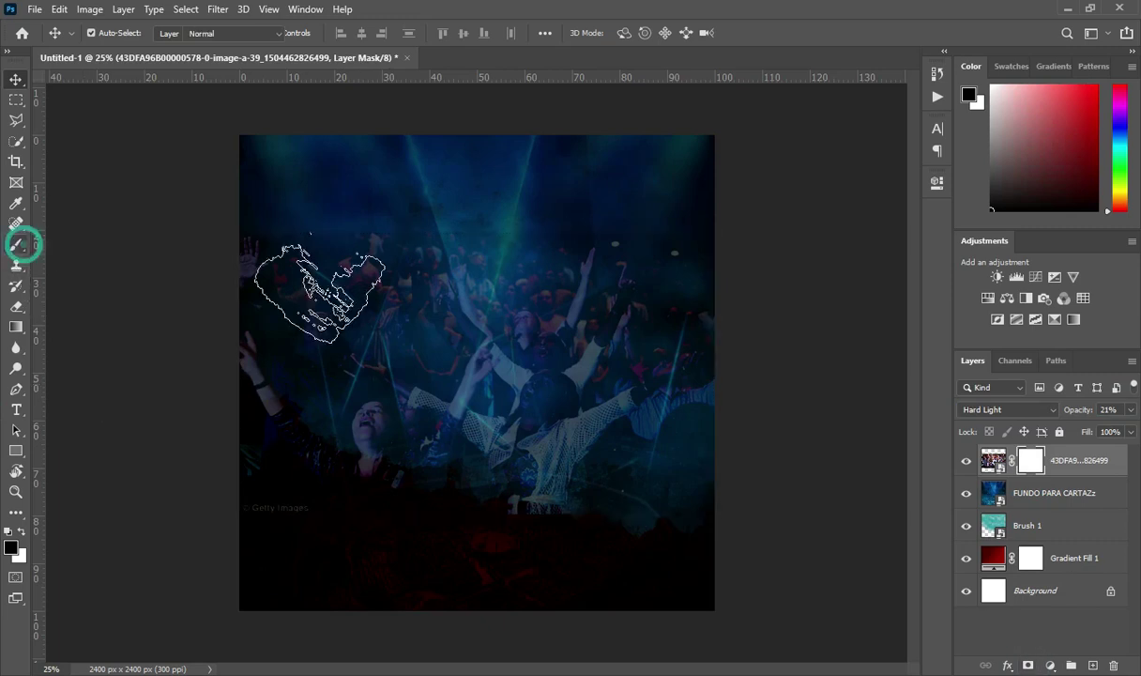
click(115, 33)
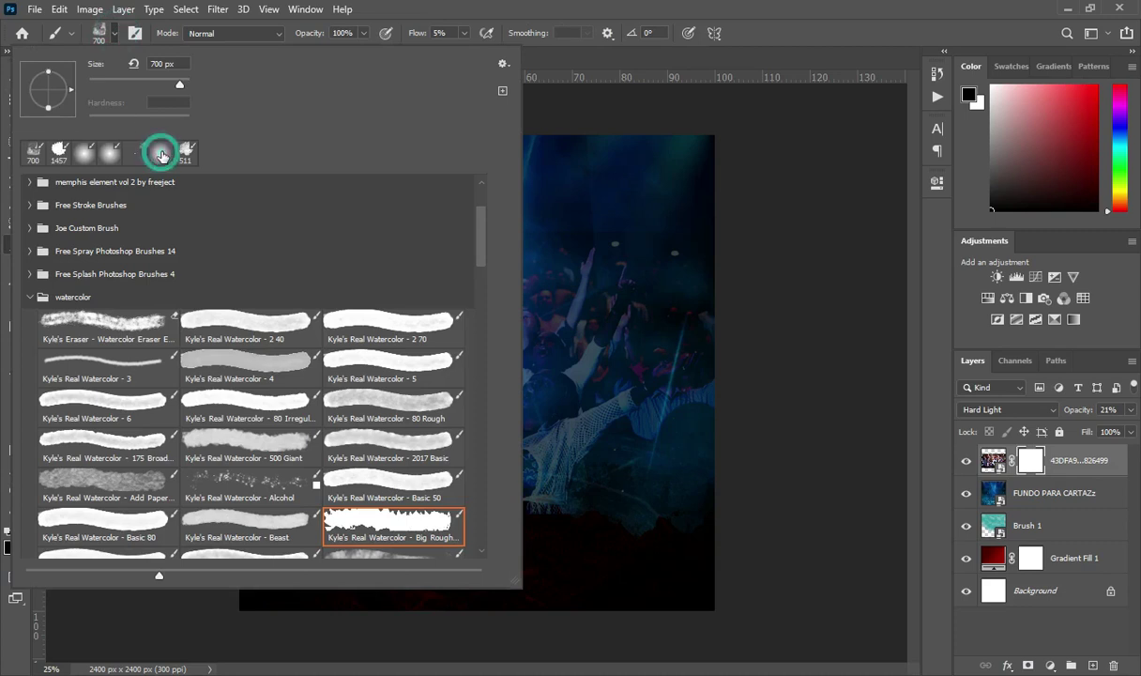
click(162, 155)
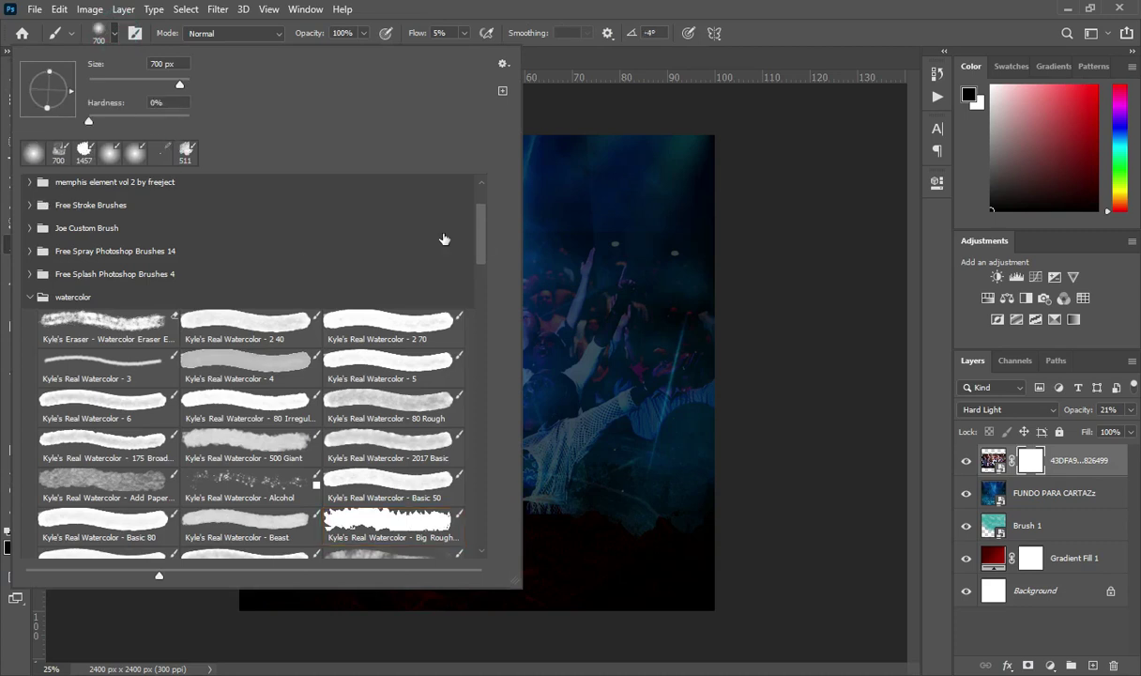
scroll(450, 234, up, 3)
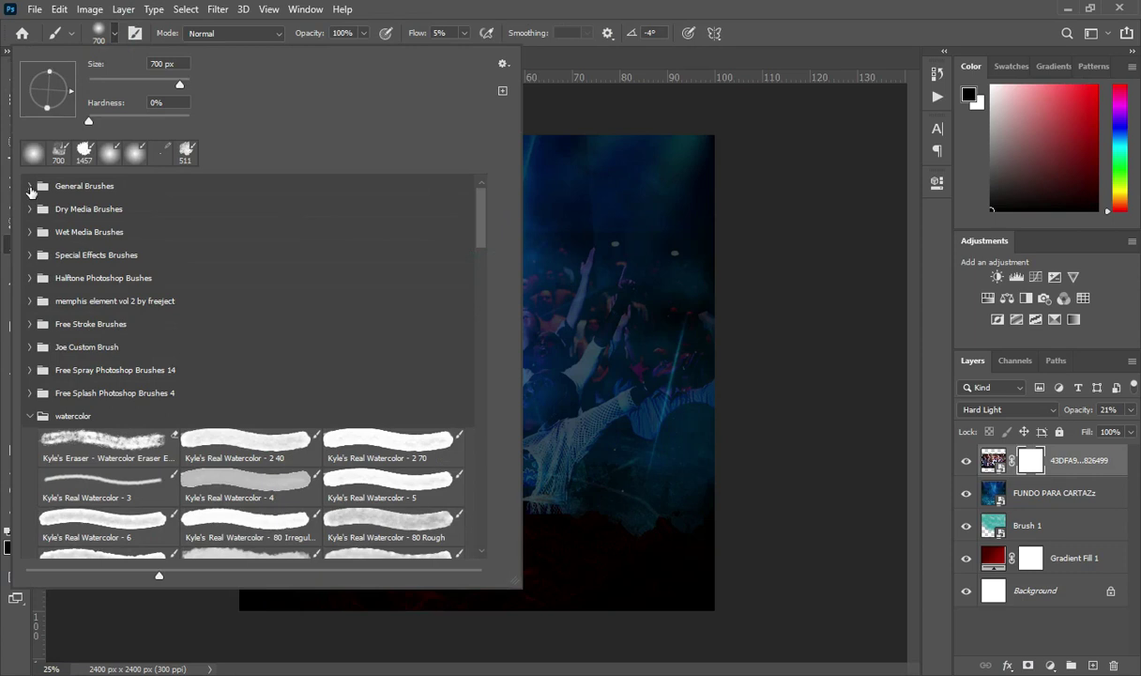
click(30, 185)
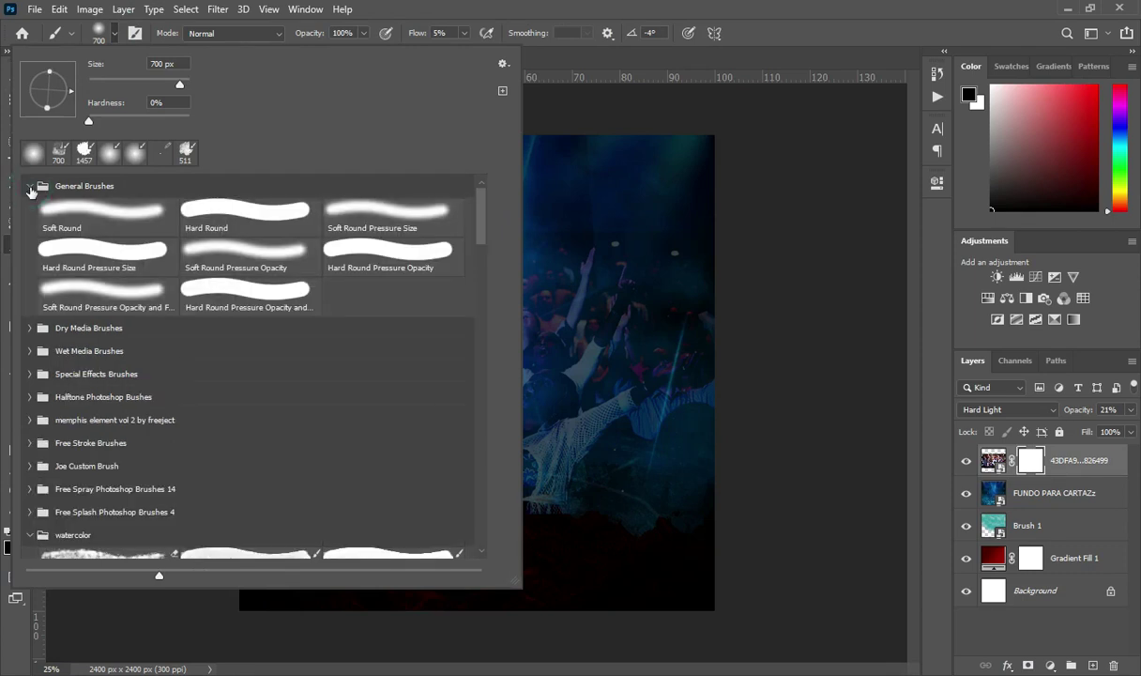
click(111, 208)
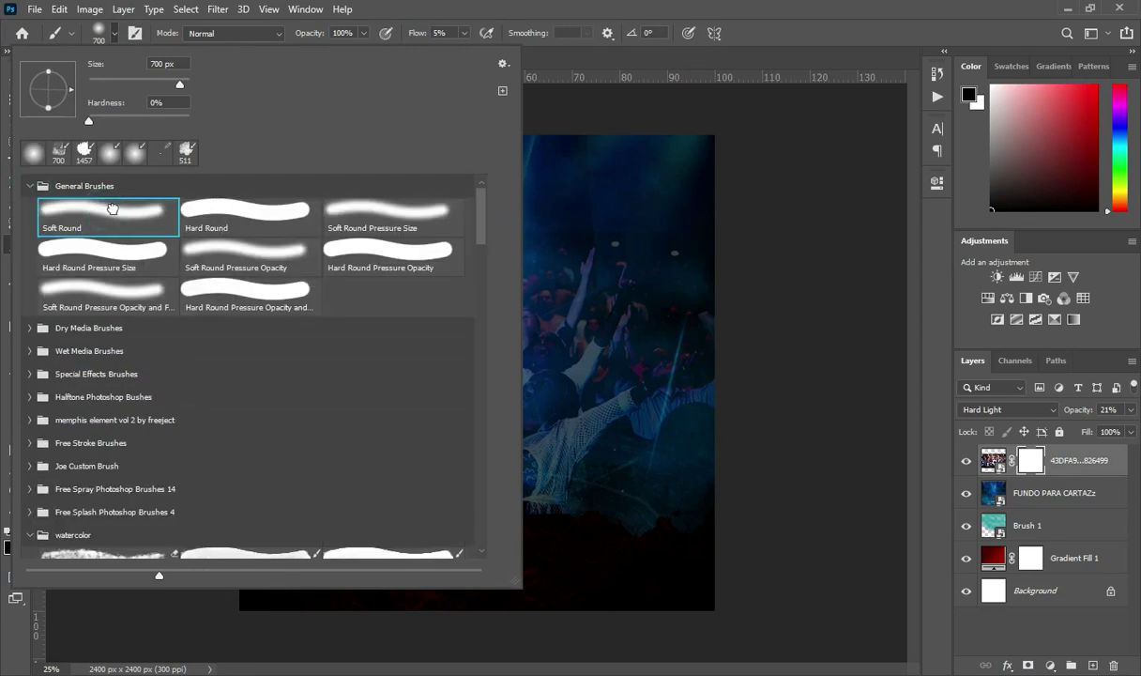
click(113, 34)
- Paint black on the mask along the crowd photo's upper and lower edges to fade them out, raising the brush flow to 100%
mouse_move(236, 215)
mouse_down()
mouse_move(515, 204)
mouse_move(680, 217)
mouse_up()
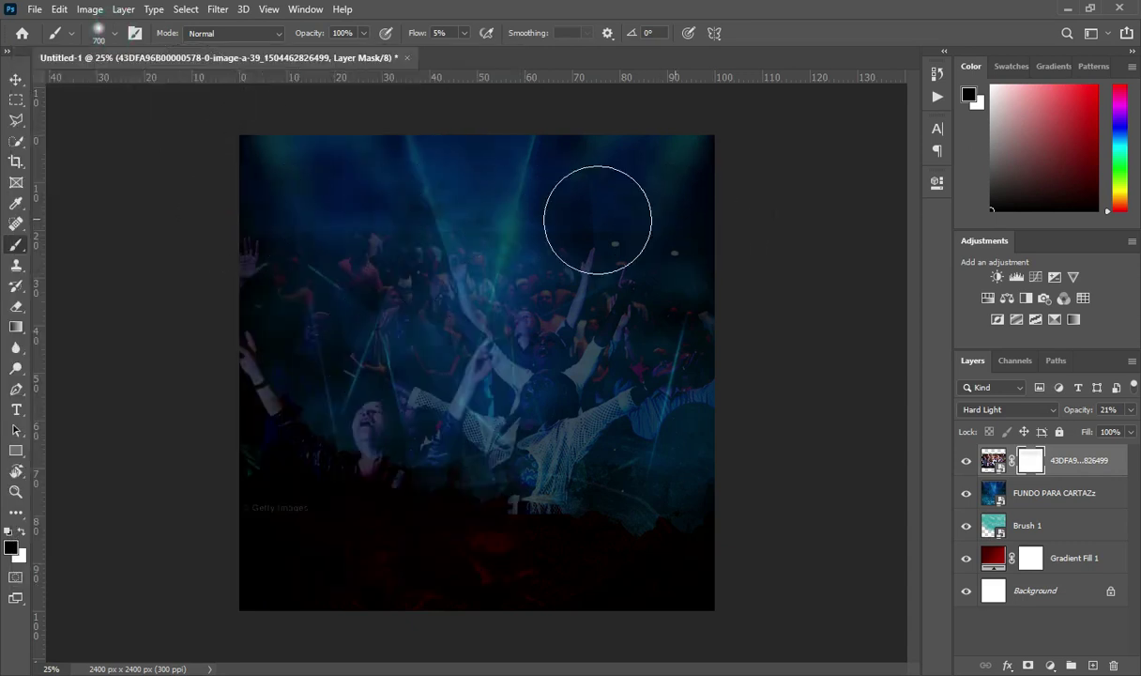
drag(262, 217, 637, 220)
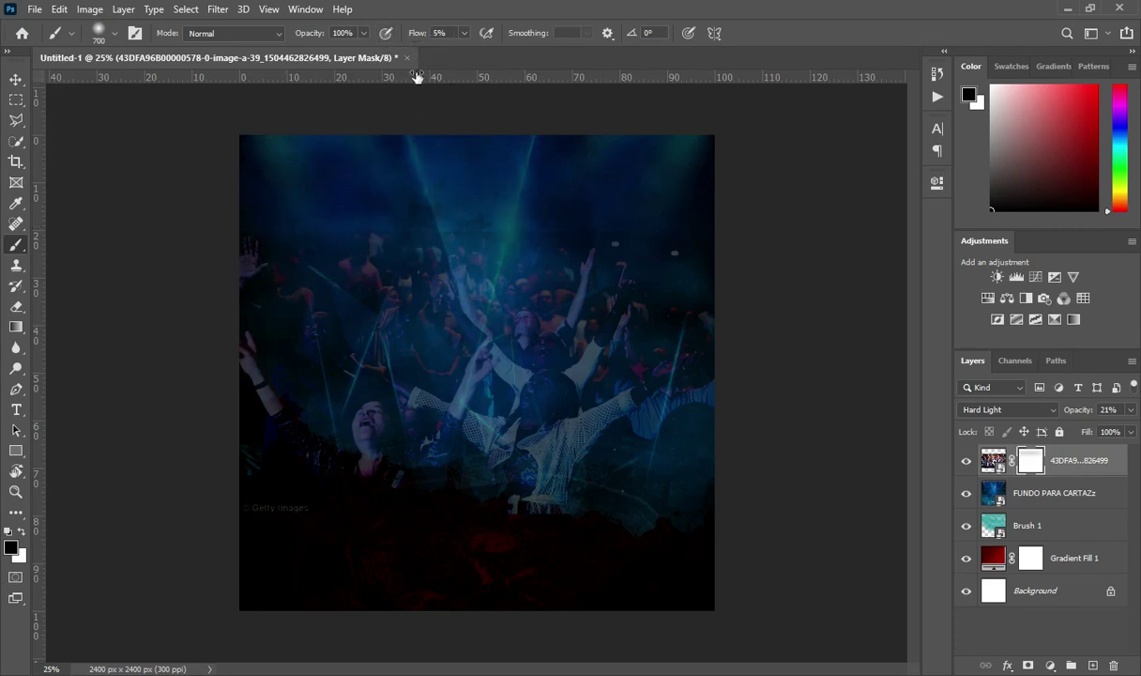
mouse_move(266, 225)
mouse_down()
mouse_move(375, 215)
mouse_move(662, 238)
mouse_up()
drag(414, 36, 610, 37)
drag(242, 206, 789, 204)
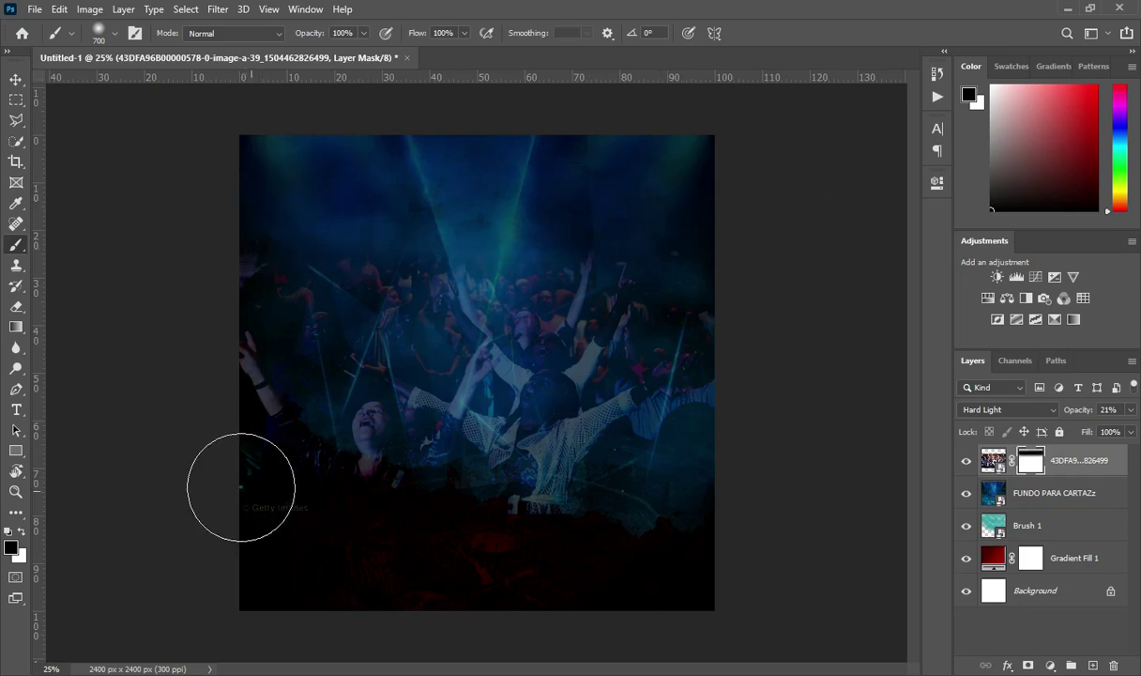
drag(242, 485, 777, 502)
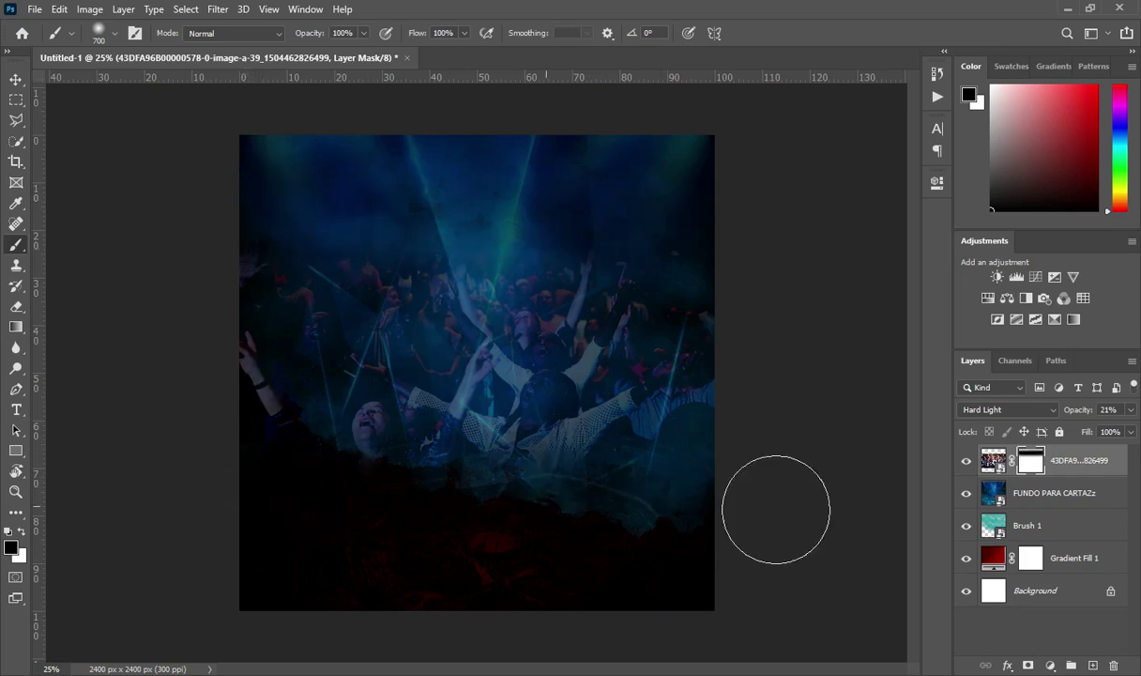
- Place the Brush 2 image from the resource folder in File Explorer over the full canvas as the topmost layer
click(16, 79)
click(121, 217)
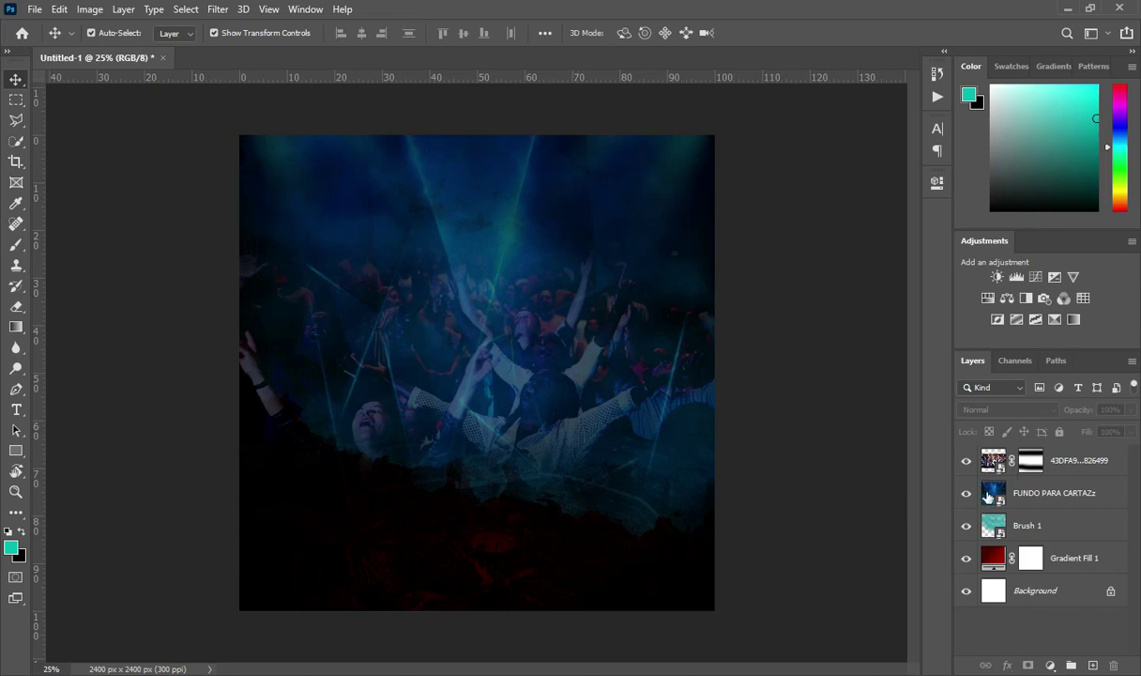
key(alt+Tab)
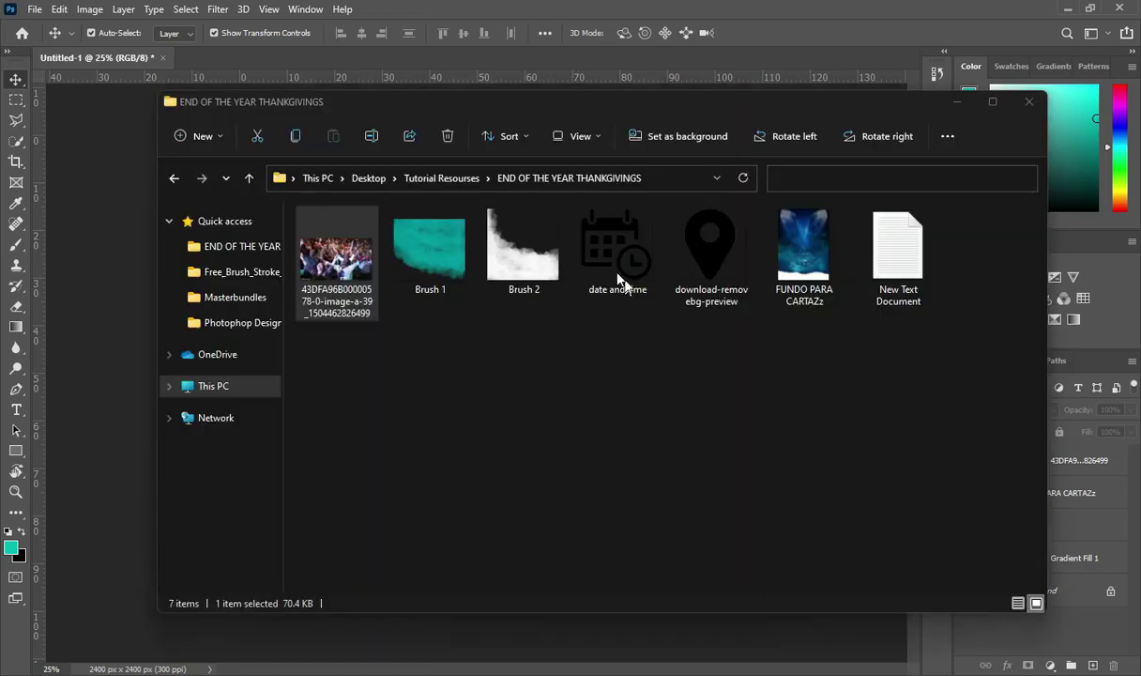
click(524, 277)
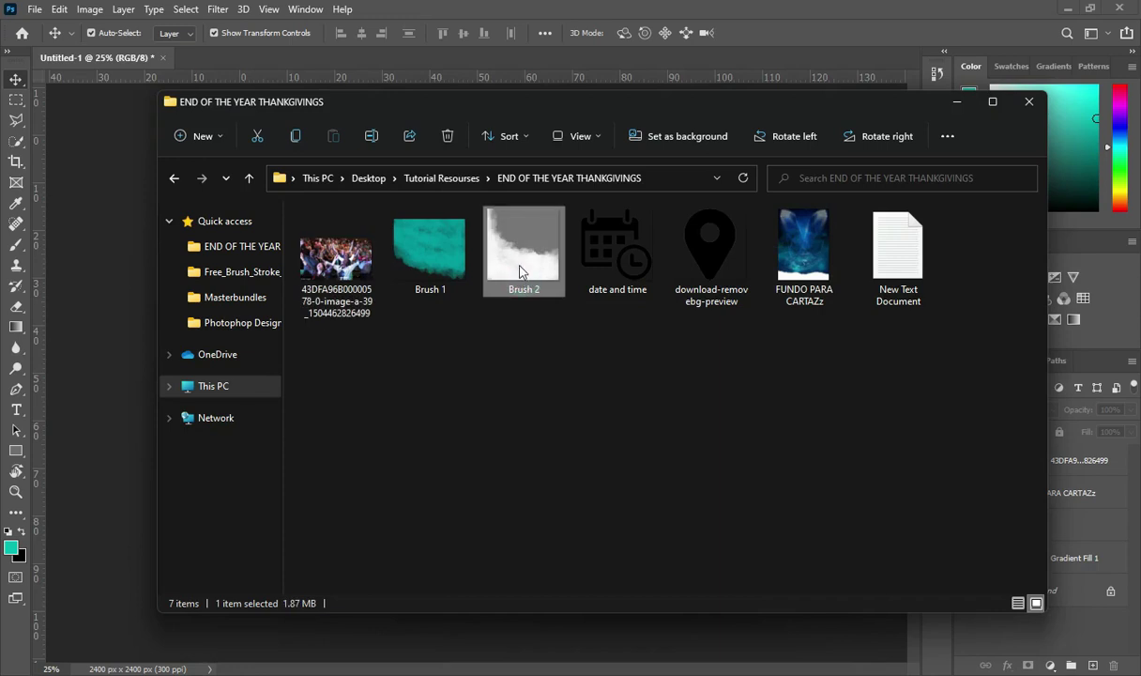
mouse_move(519, 270)
mouse_down()
mouse_move(333, 427)
mouse_move(122, 467)
mouse_up()
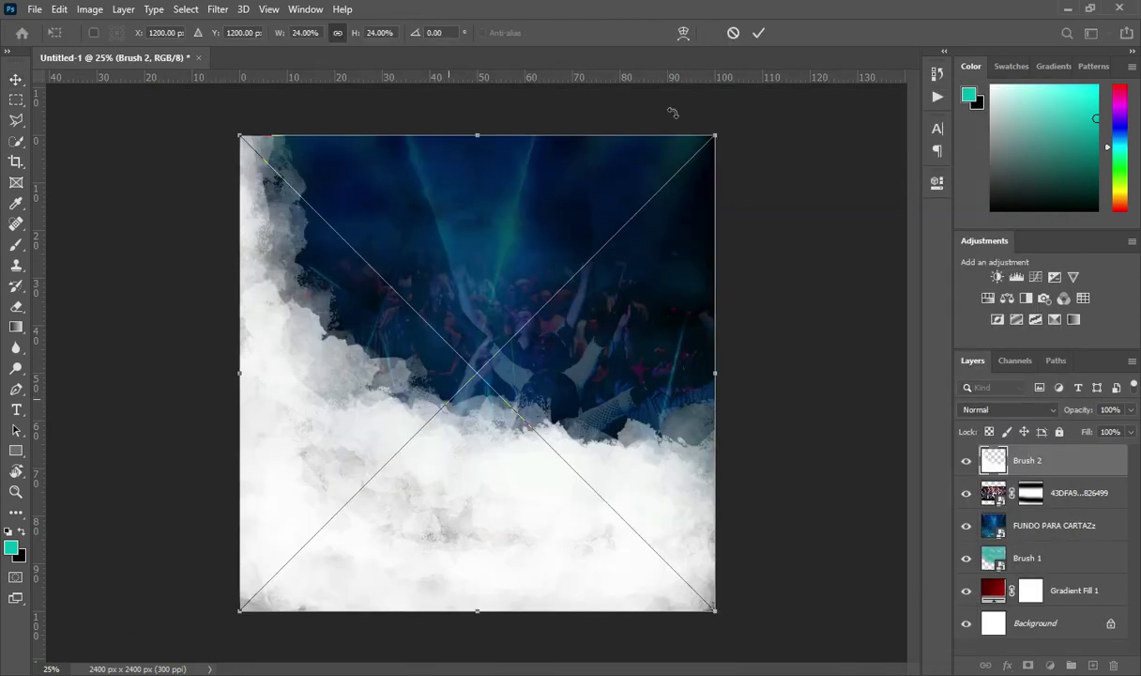
click(759, 33)
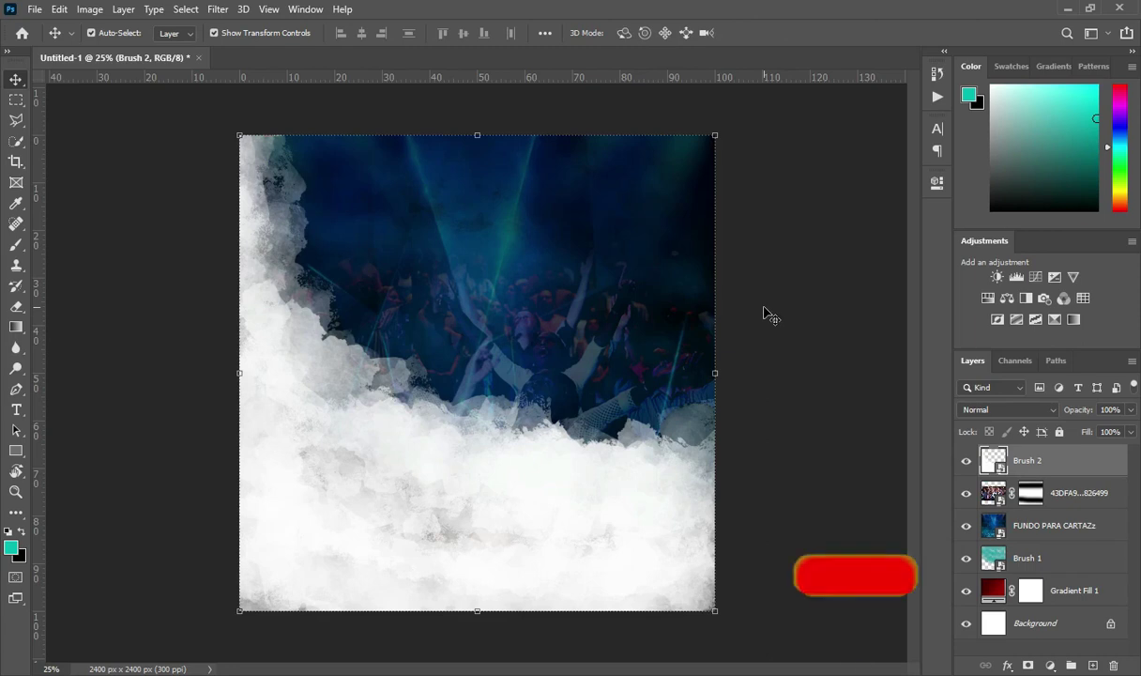
- Switch to the Notepad notes and copy the line "CHRIST ASSEMBLY CHURCH OF GOD", returning to Photoshop
key(alt+Tab)
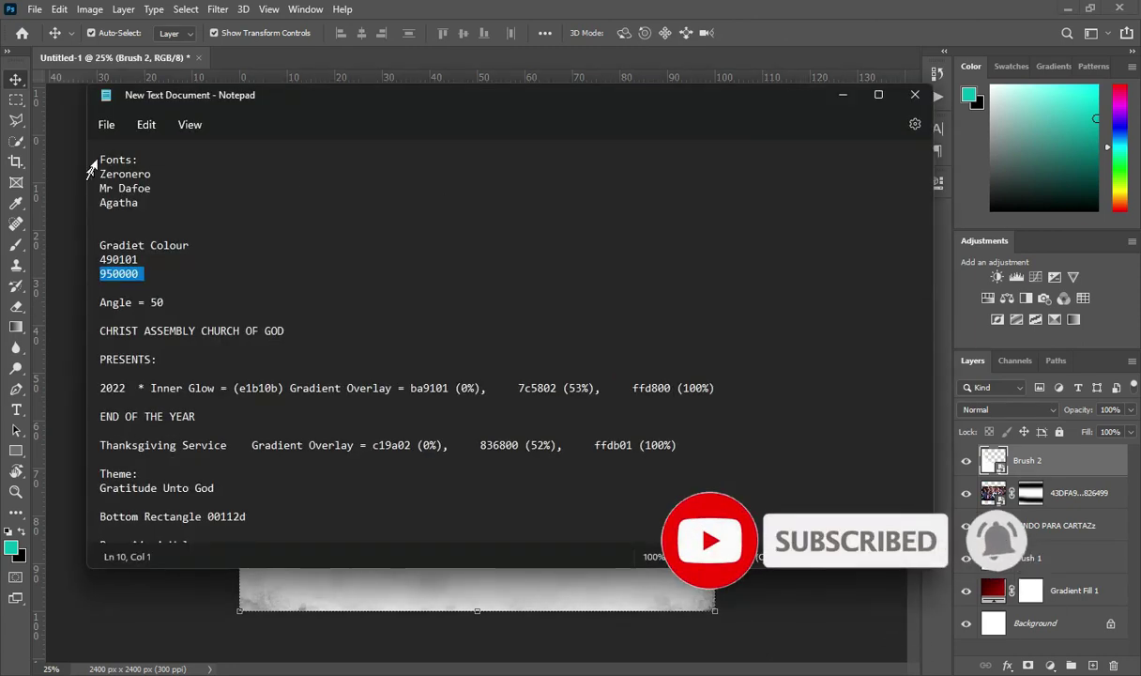
drag(101, 174, 221, 210)
click(229, 205)
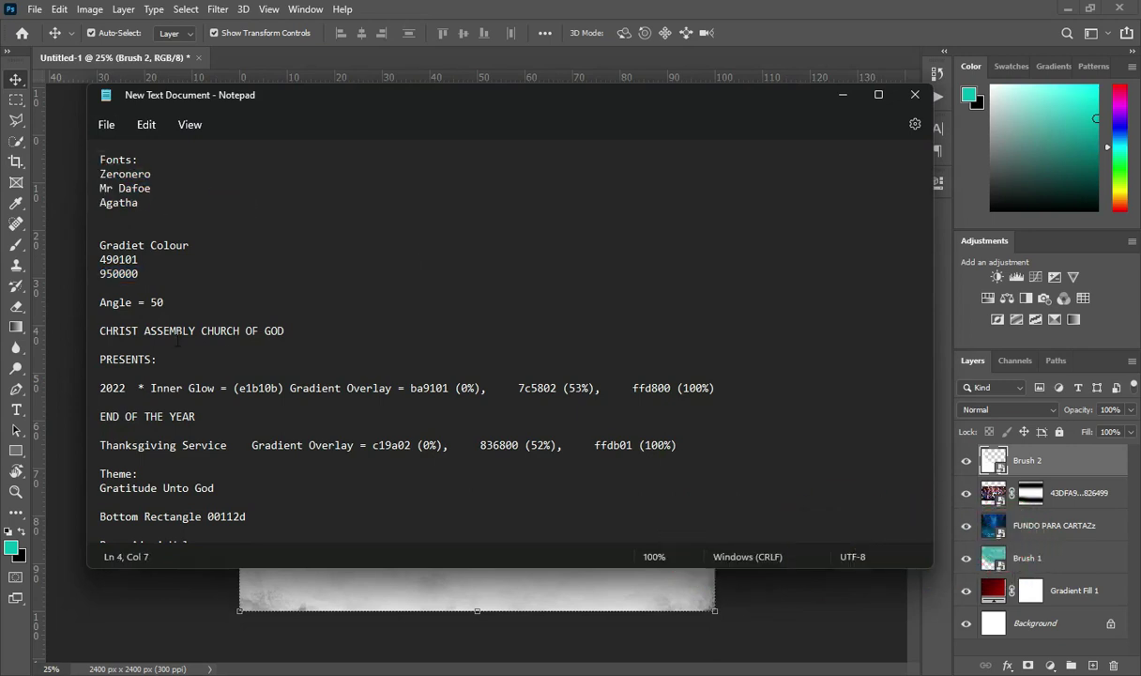
triple_click(105, 329)
key(ctrl+c)
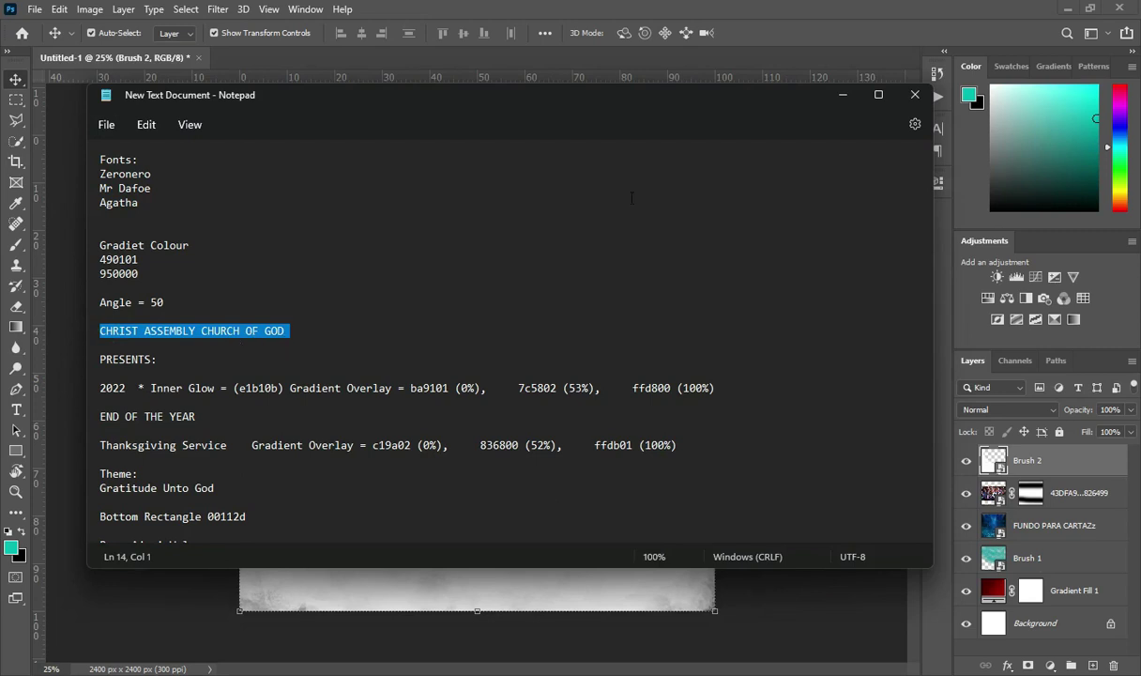
click(843, 95)
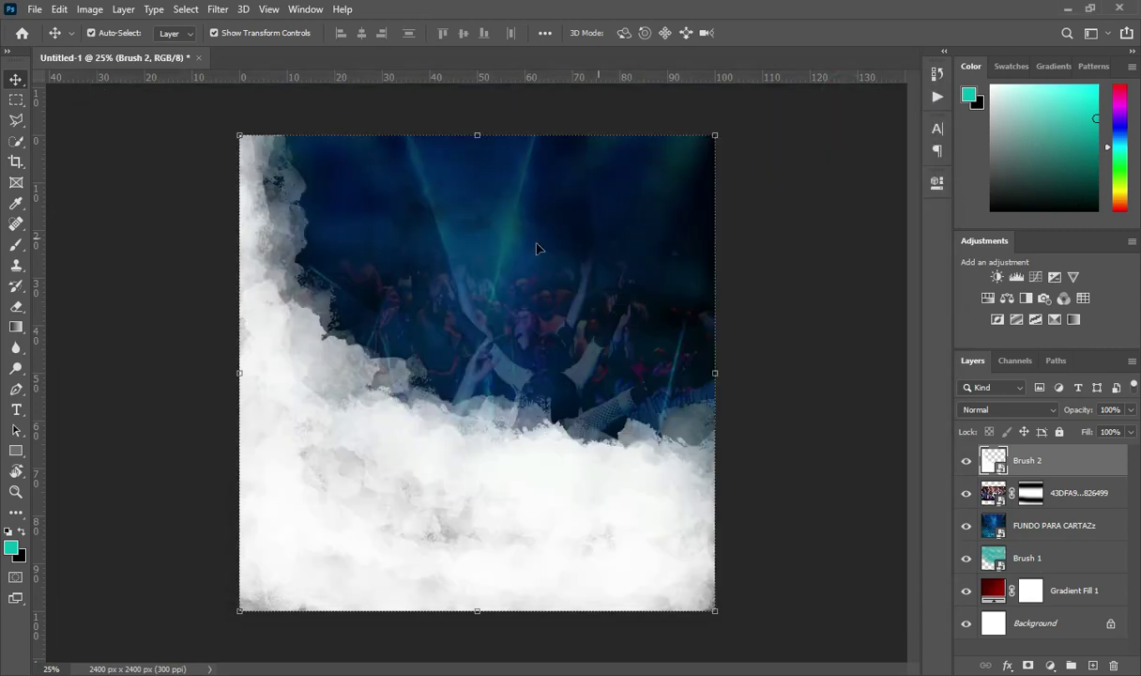
- Add the copied line "CHRIST ASSEMBLY CHURCH OF GOD" as white text near the canvas's upper edge
key(t)
click(386, 169)
click(13, 547)
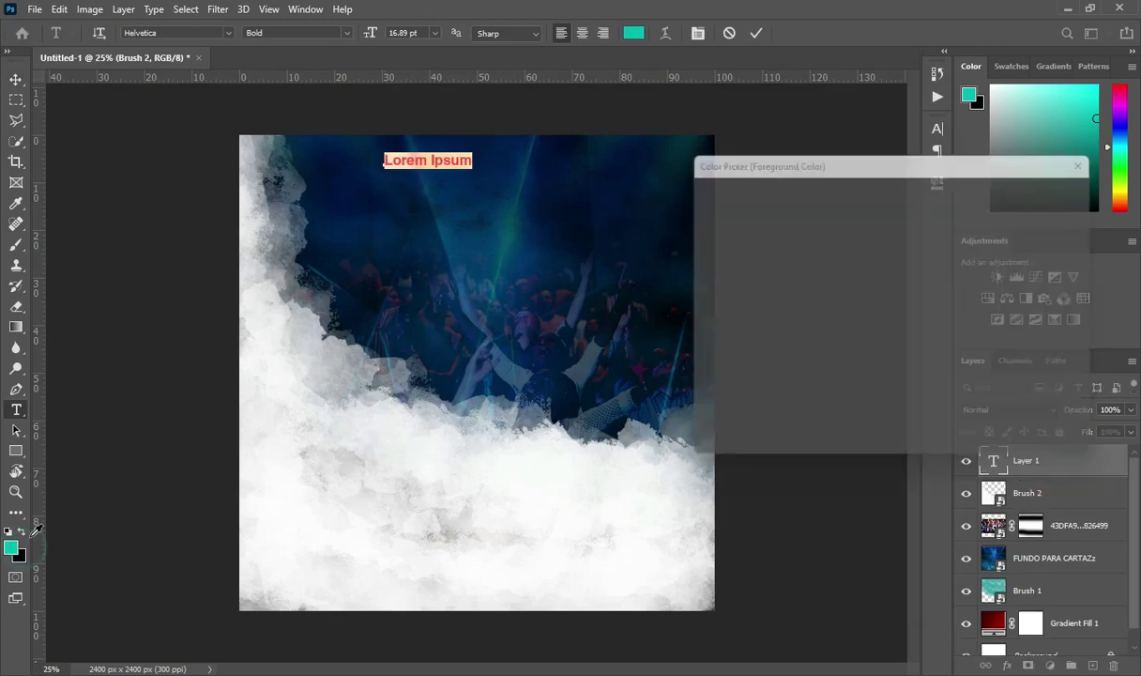
drag(748, 230, 693, 196)
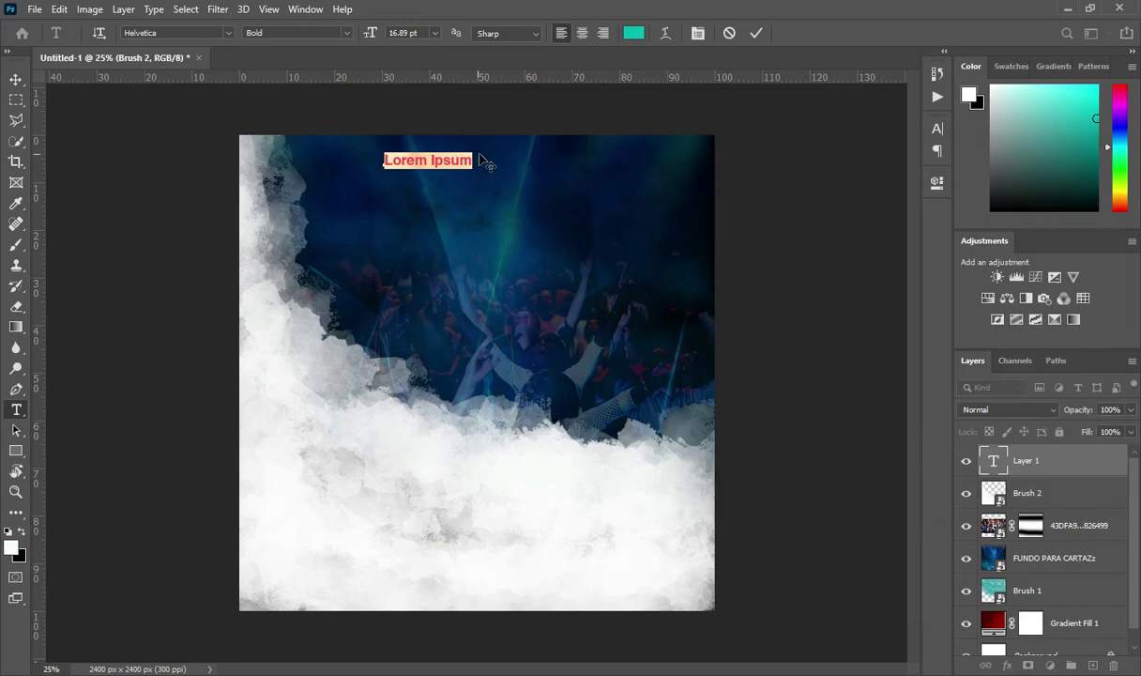
key(ctrl+v)
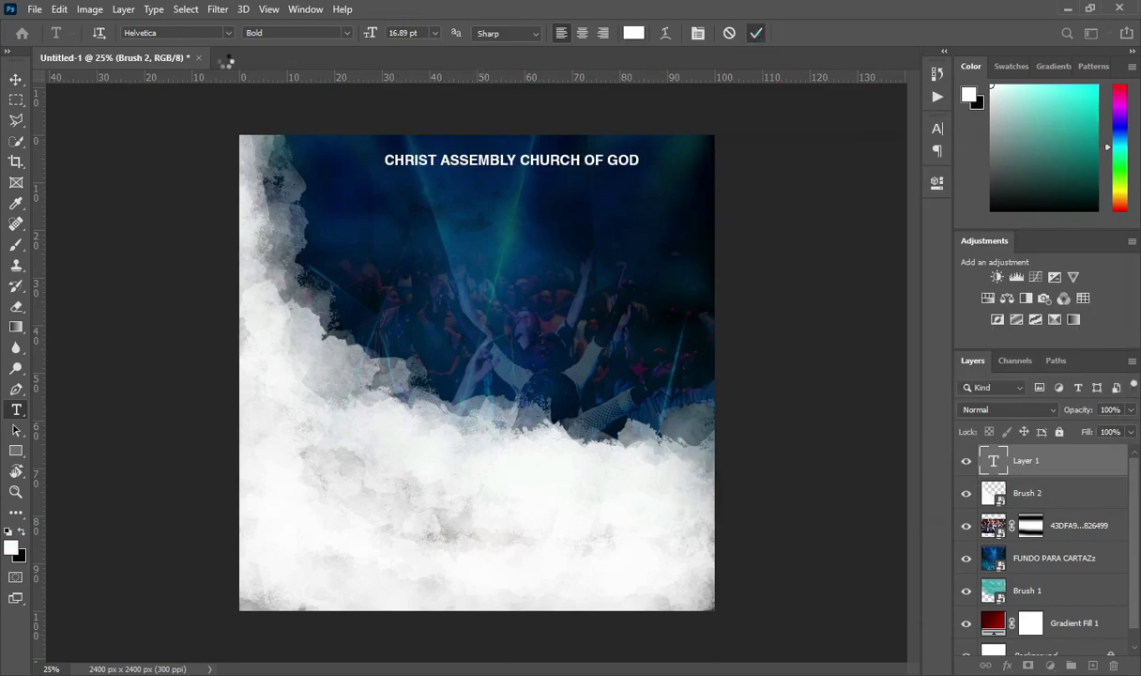
key(ctrl+Return)
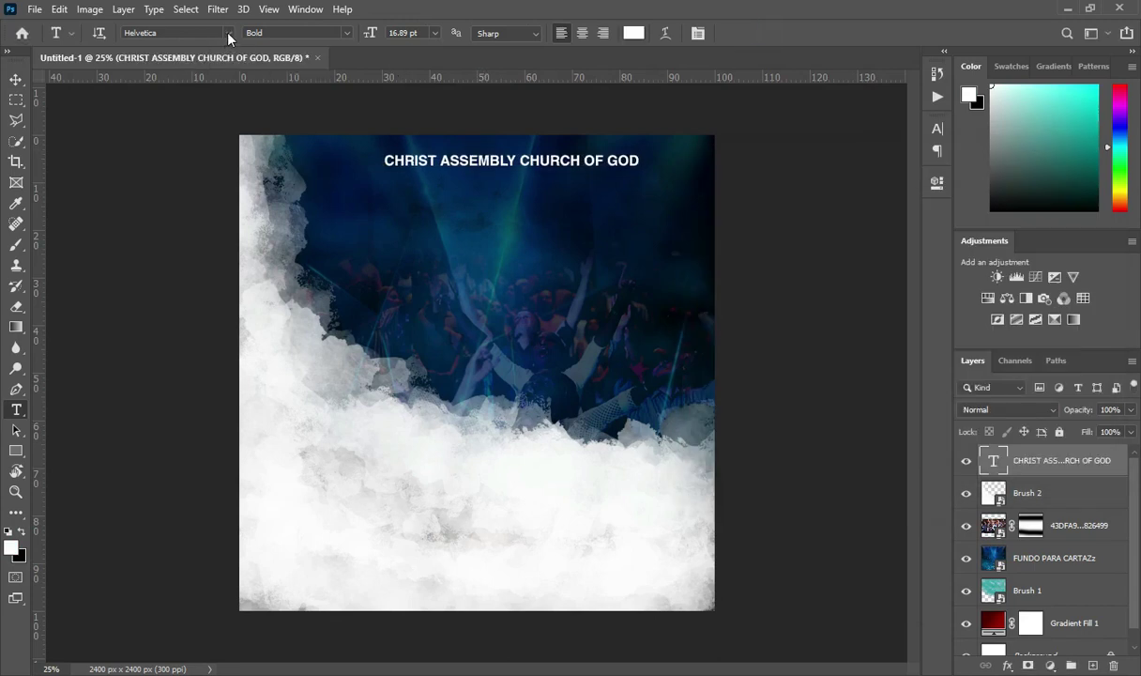
- Check the font list in the Notepad notes and set the church name's font to Zeronero
key(alt+Tab)
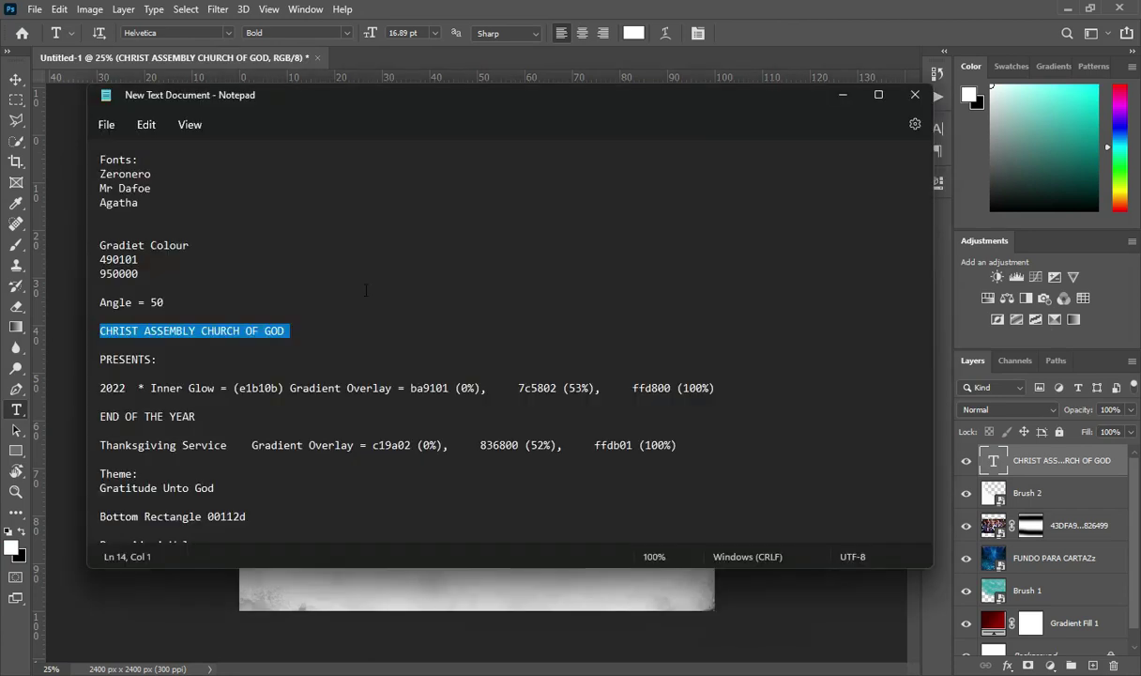
double_click(150, 173)
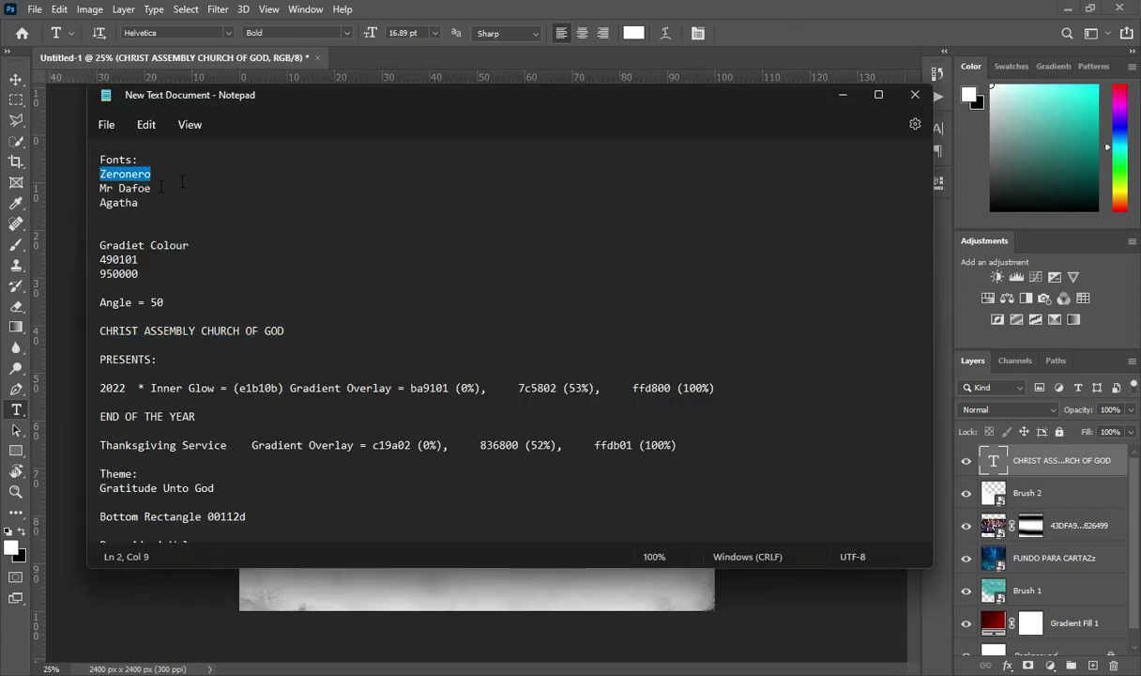
click(841, 97)
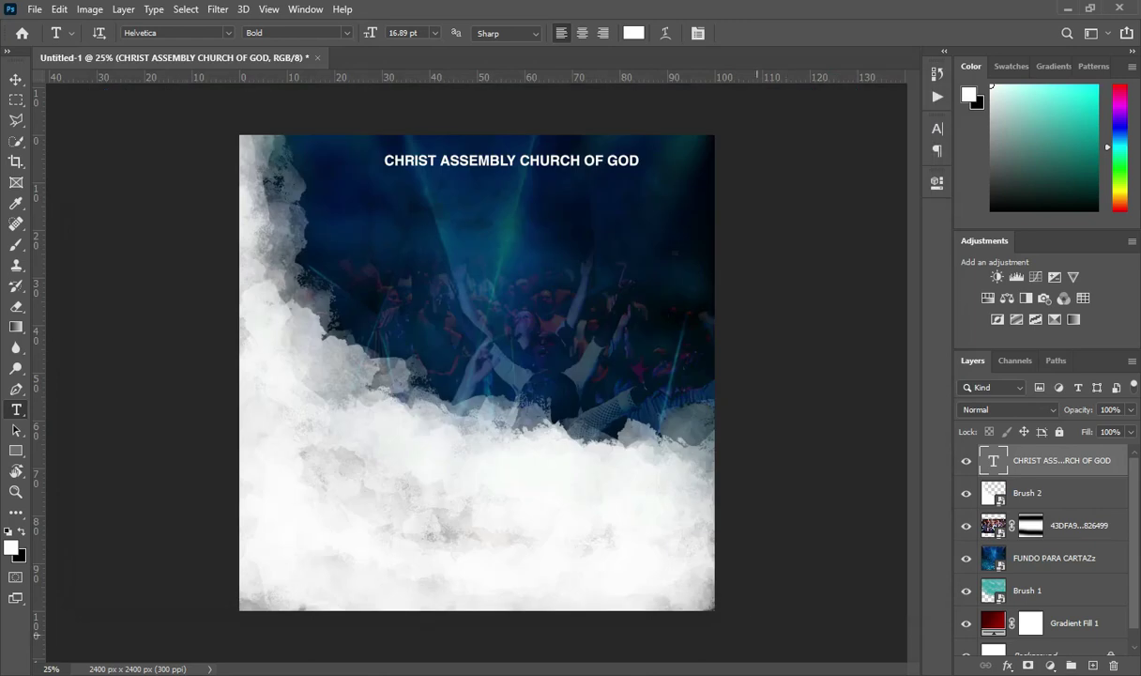
click(227, 34)
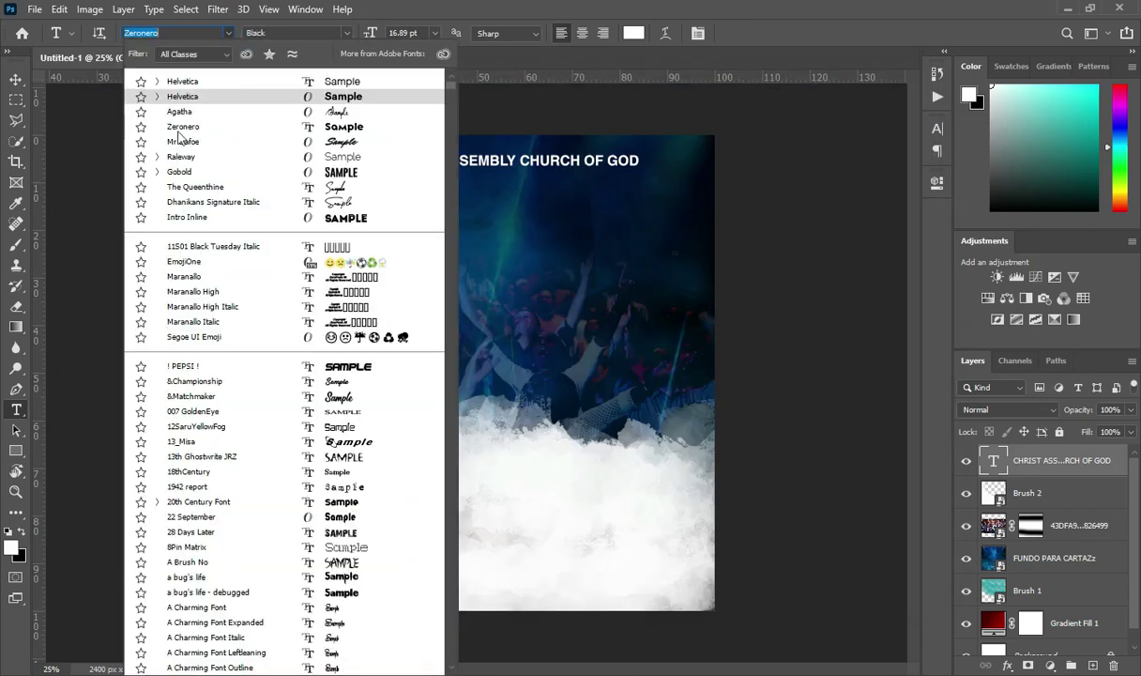
key(Return)
key(v)
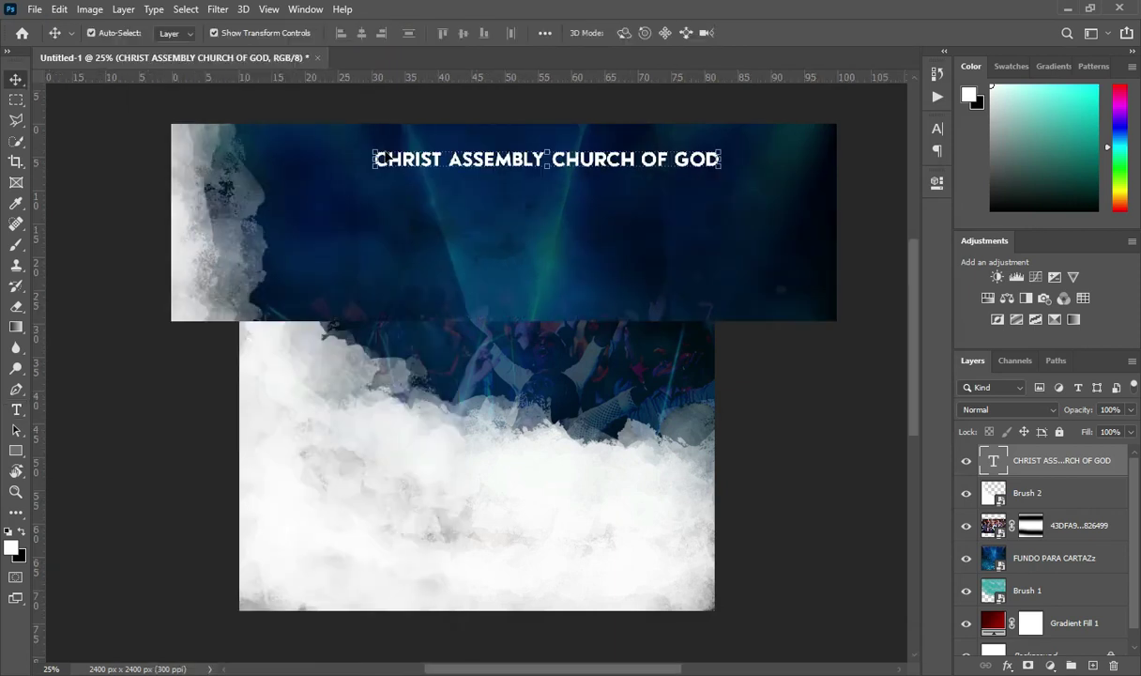
- Enlarge the church name text and center it horizontally on the canvas
scroll(366, 157, up, 2)
click(361, 158)
mouse_move(367, 159)
mouse_down()
mouse_move(268, 149)
mouse_move(353, 158)
mouse_up()
drag(759, 157, 849, 157)
click(786, 33)
drag(377, 177, 374, 185)
key(ctrl+a)
click(361, 35)
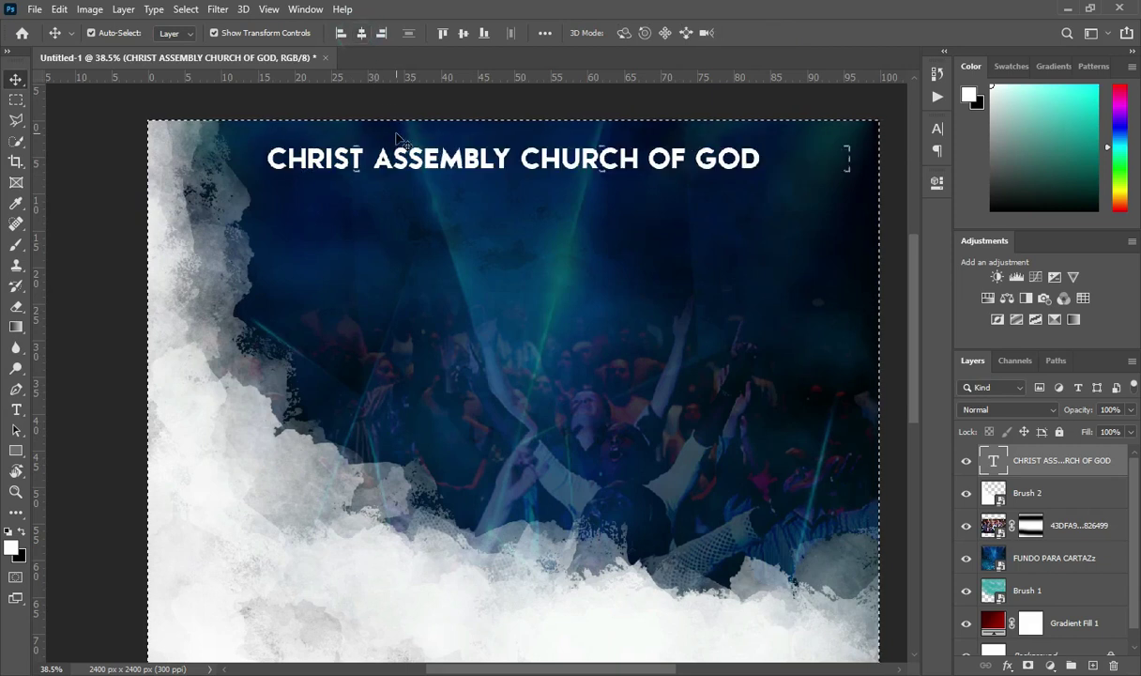
key(ctrl)
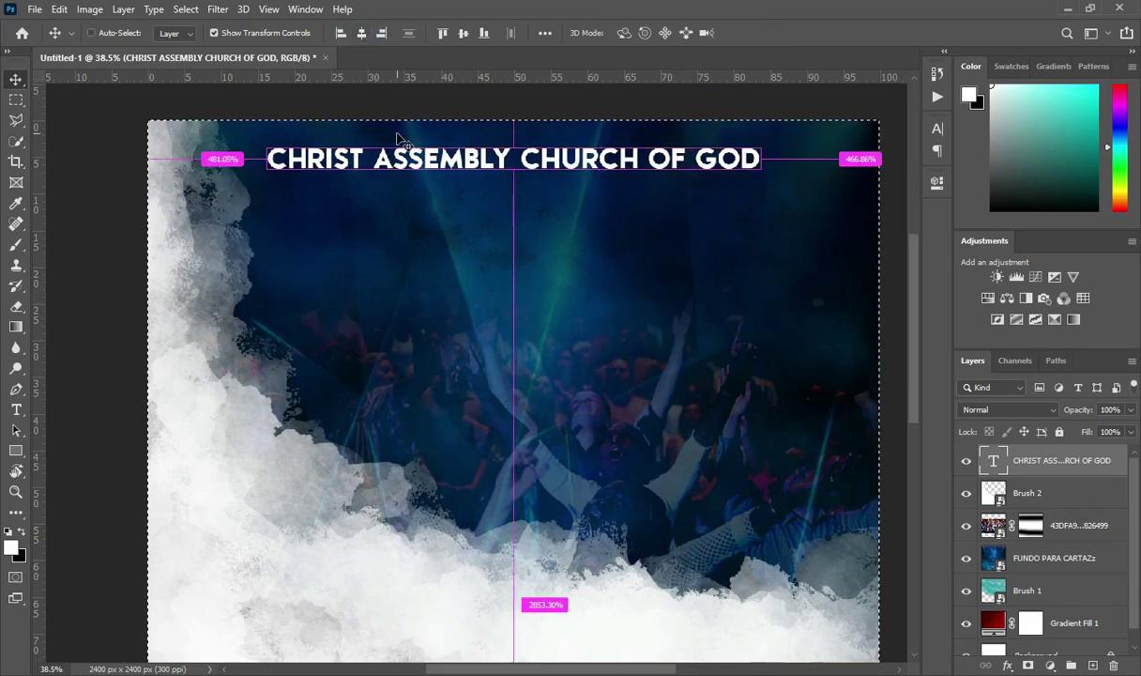
scroll(399, 139, down, 2)
scroll(477, 122, up, 2)
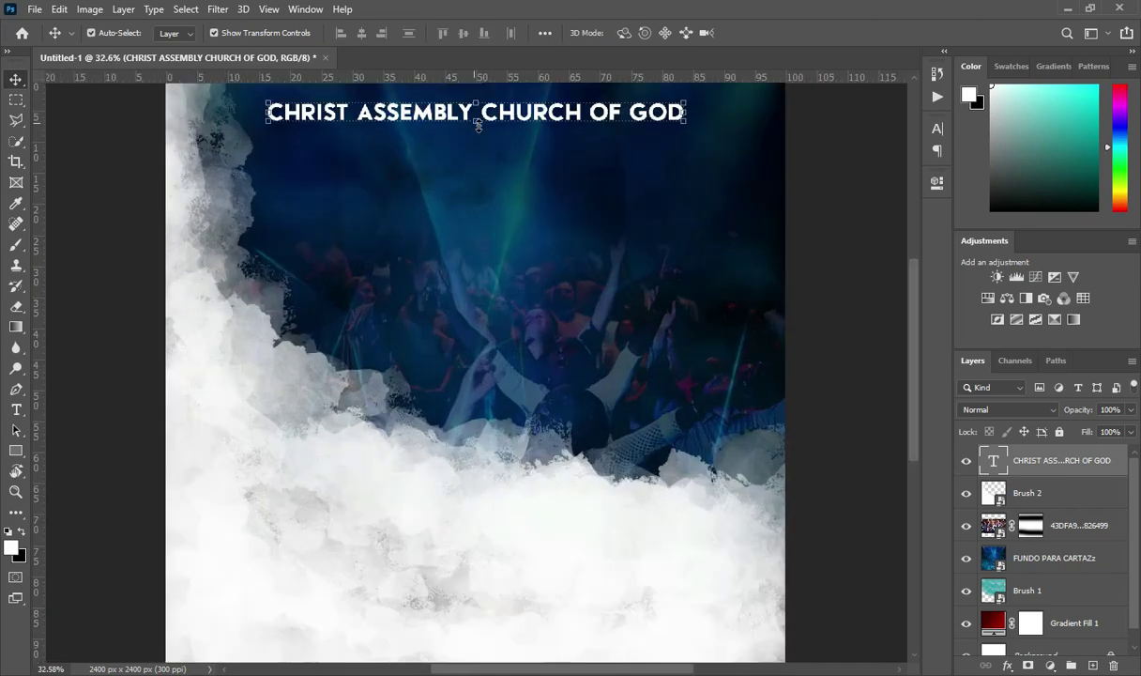
- Scale the church name up about its center to a text size of about 25 pt
key(ctrl+t)
drag(476, 122, 473, 128)
key(Return)
key(ctrl+minus)
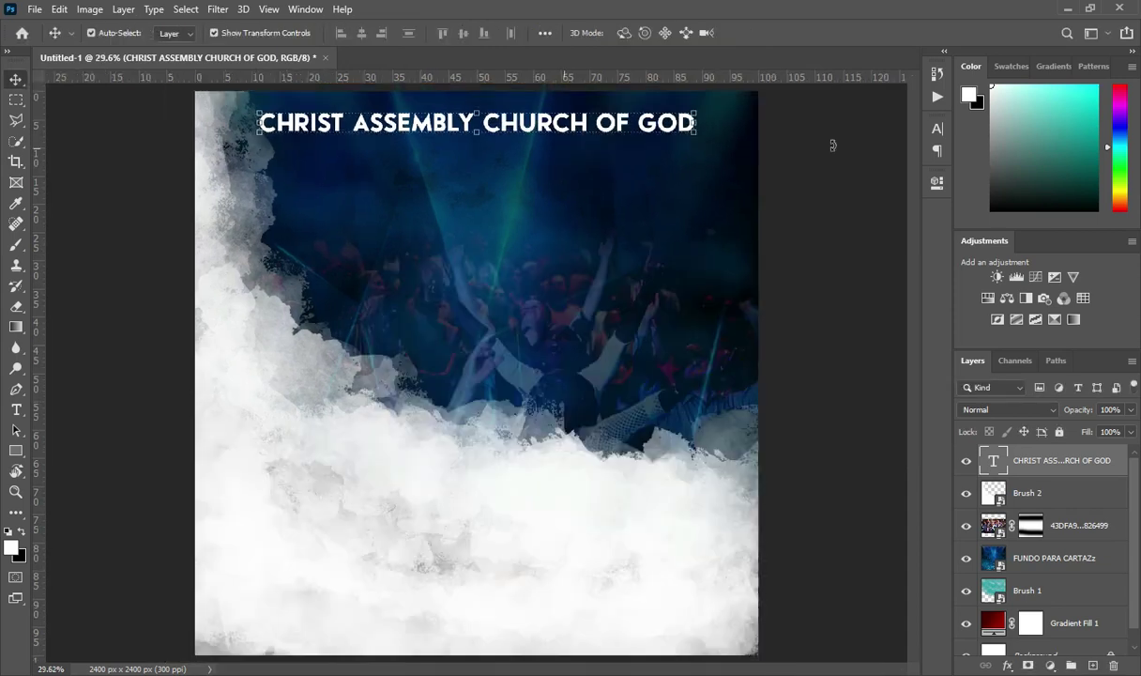
key(ctrl+minus)
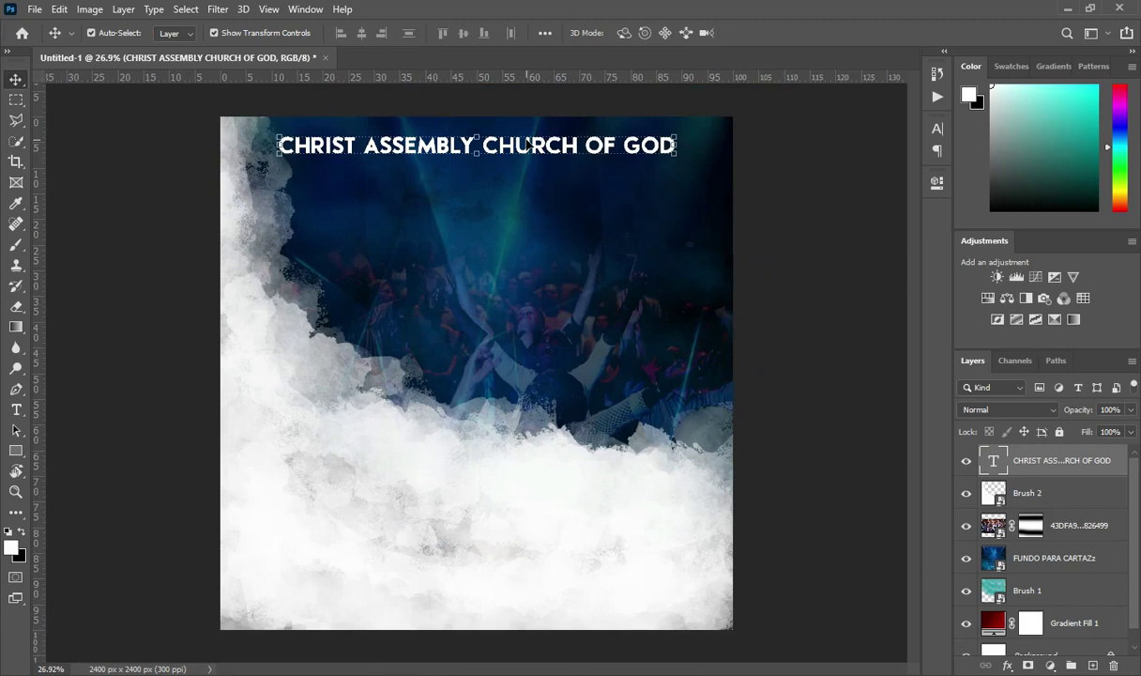
- Duplicate the church name just below the original and replace the copy's text with "PRESENTS:" from the Notepad notes
key(ctrl)
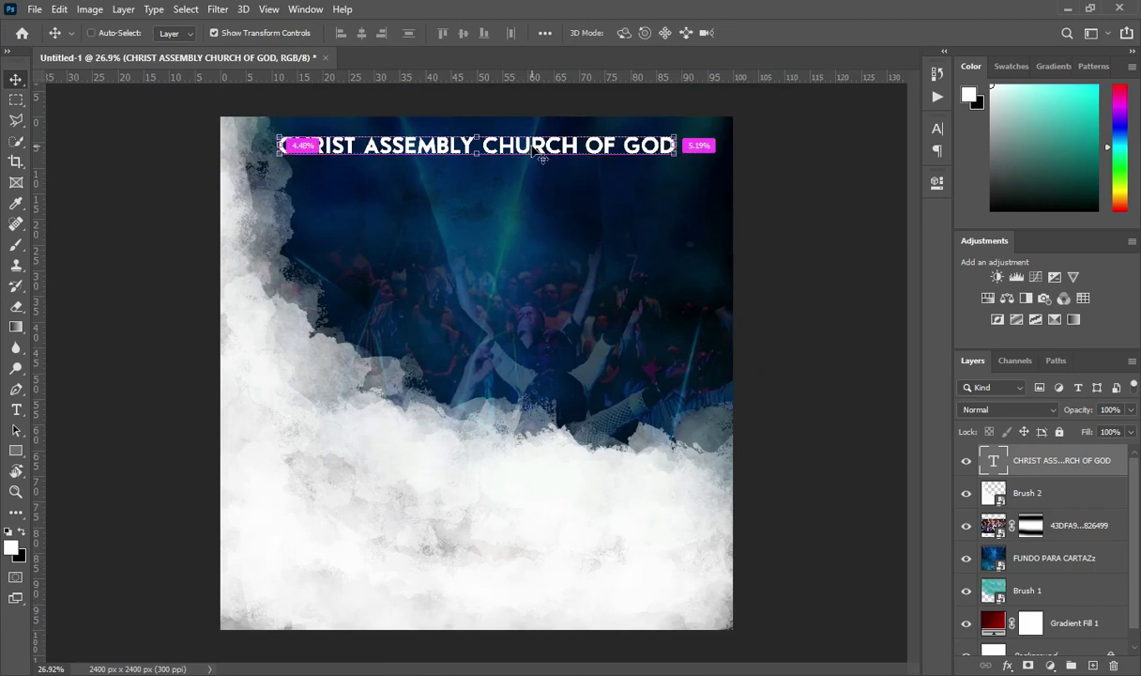
drag(542, 158, 533, 184)
key(t)
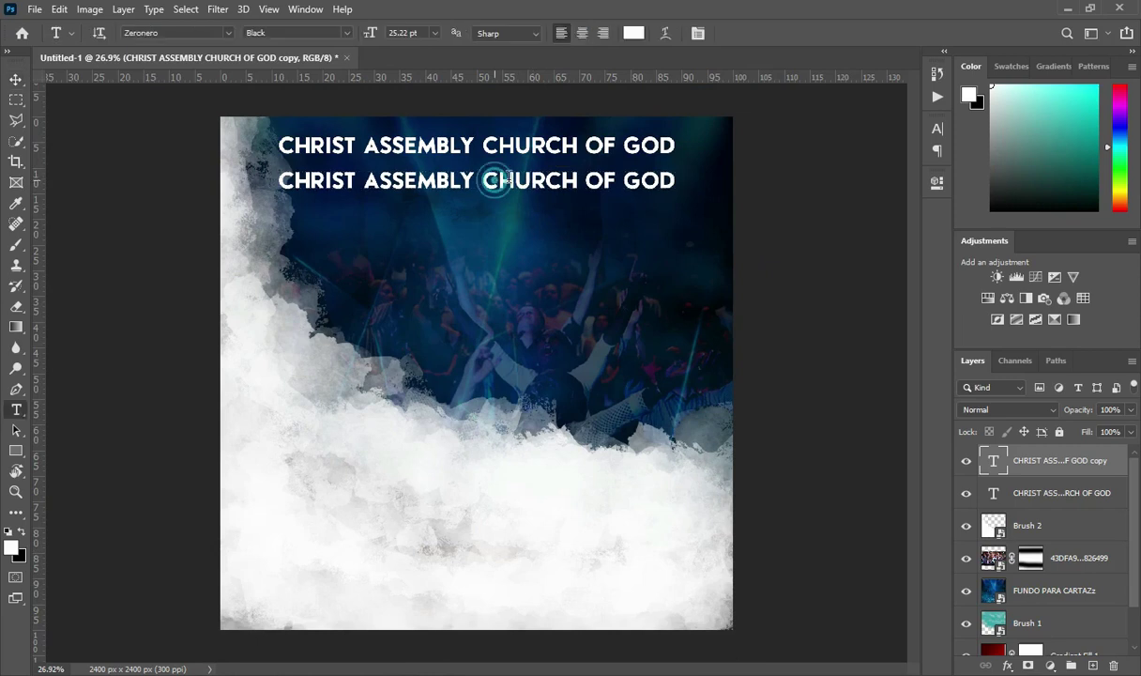
click(570, 180)
key(ctrl+a)
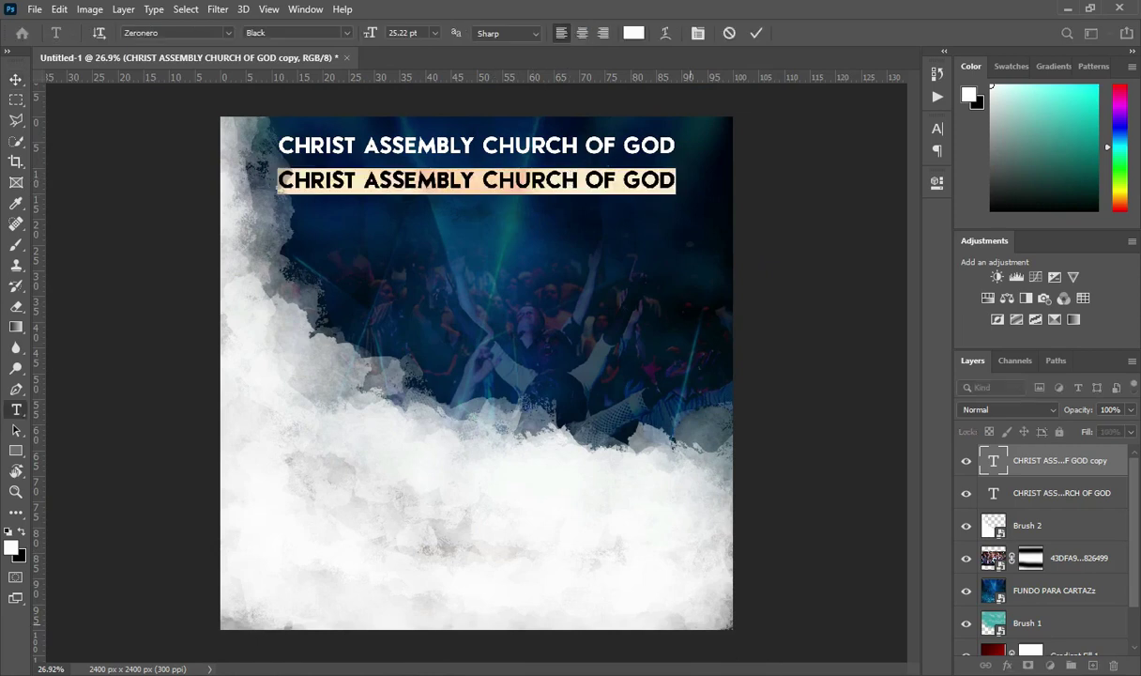
key(alt+Tab)
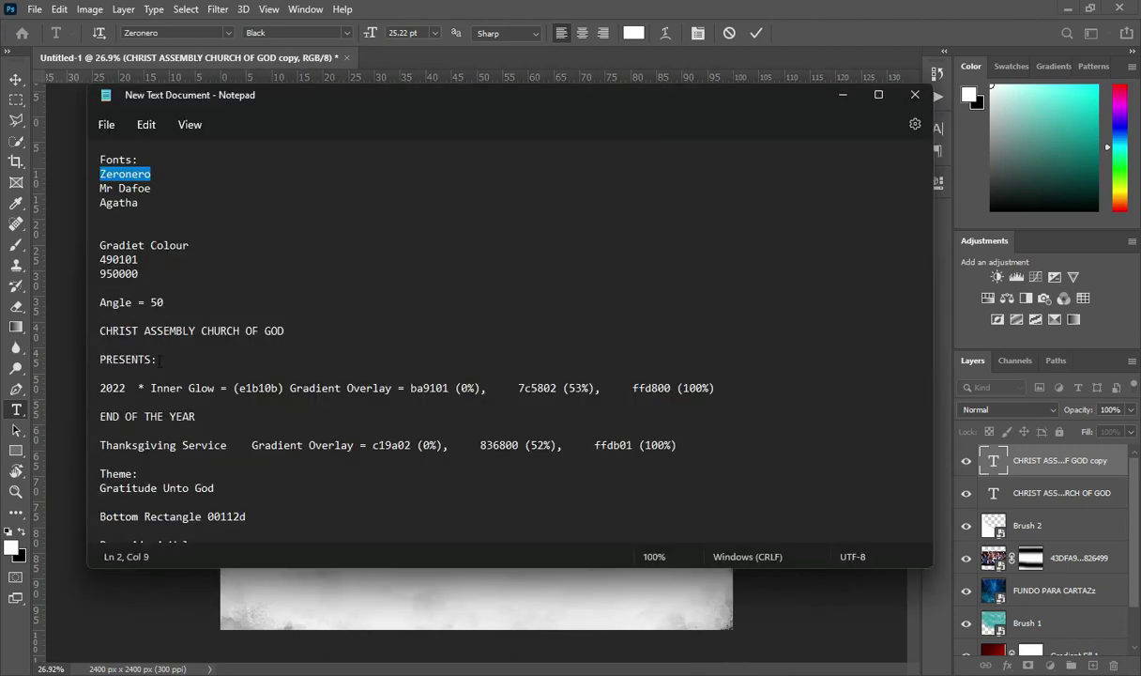
double_click(155, 358)
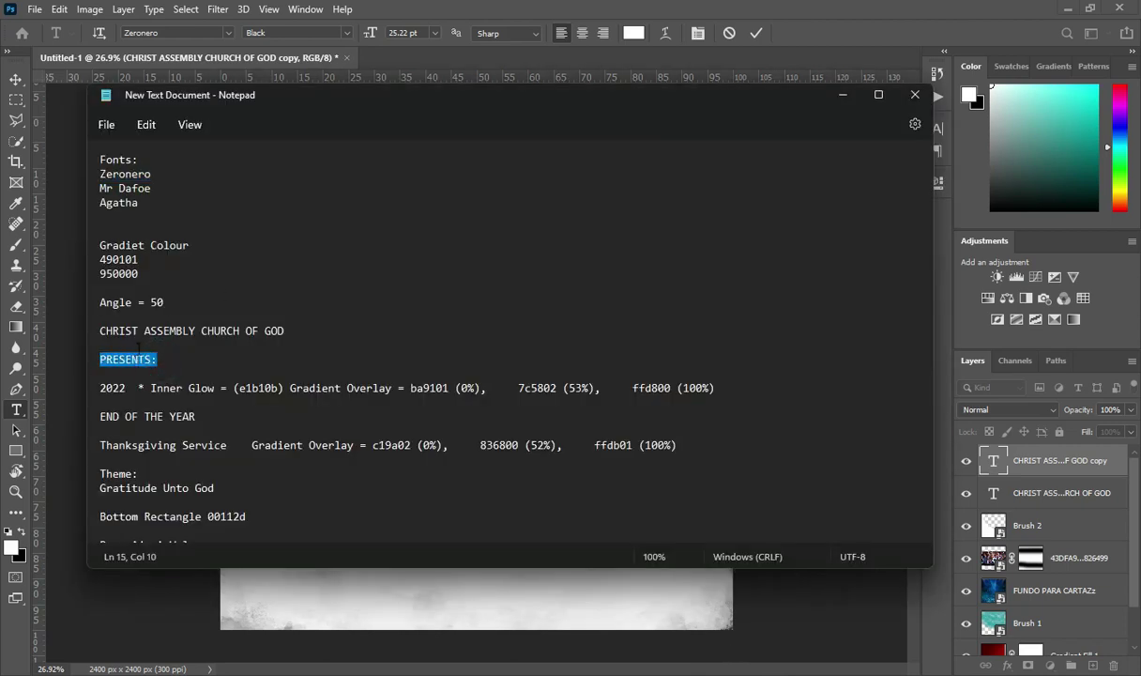
key(alt+Tab)
text(PRESENTS:)
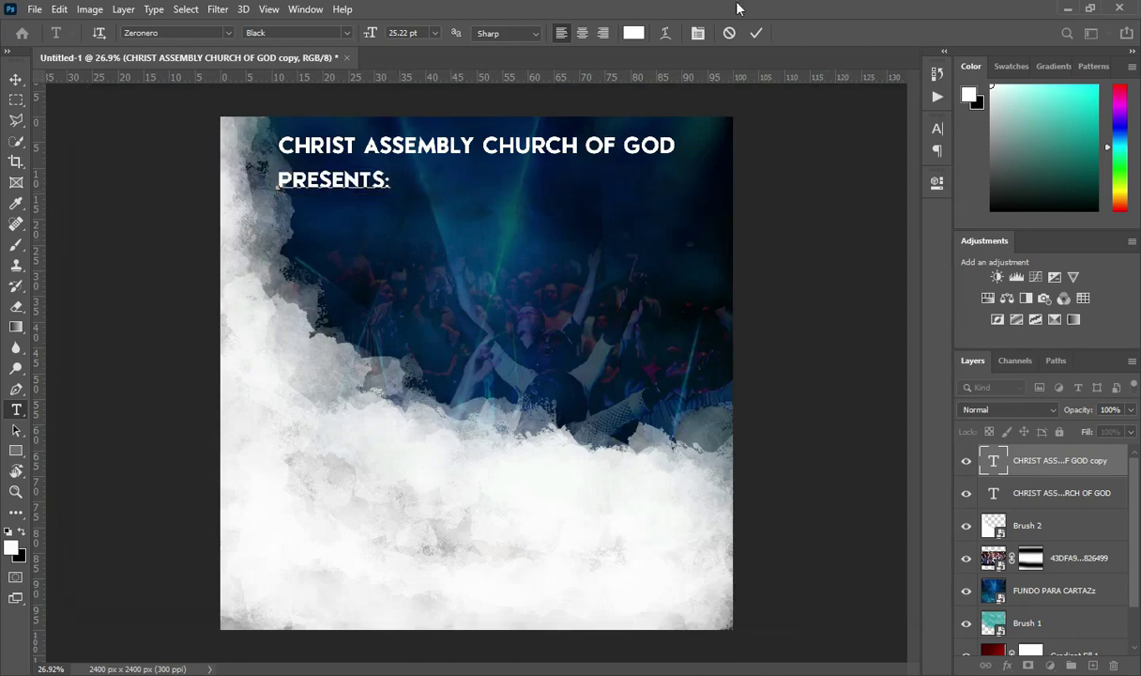
click(754, 35)
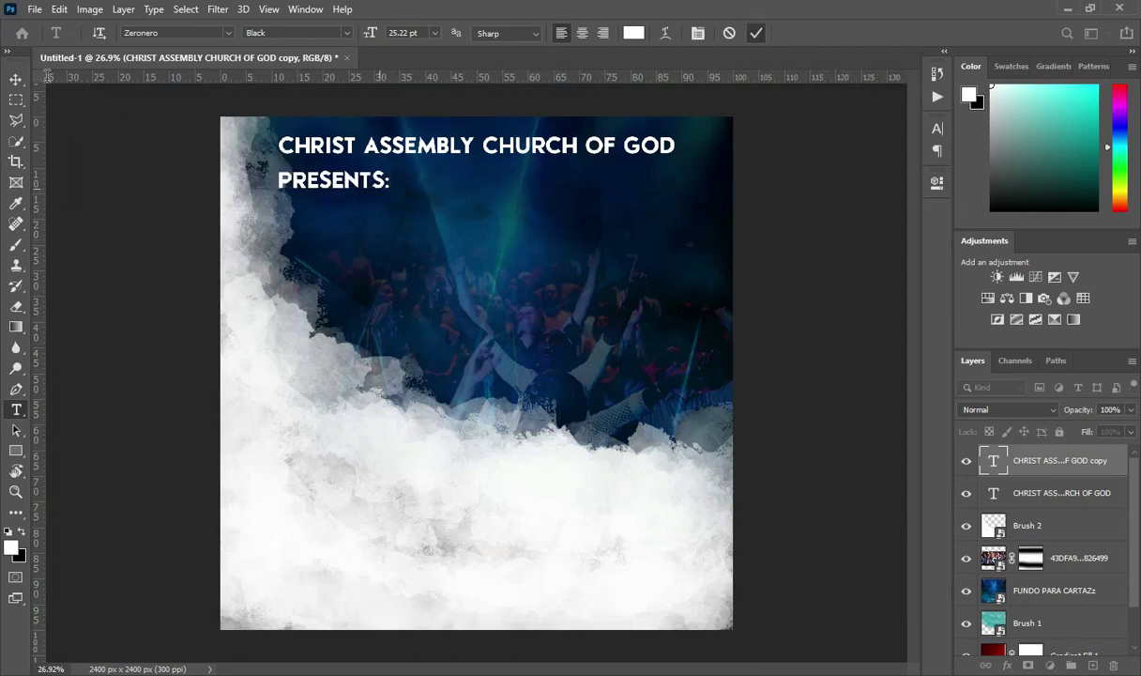
- Scale the "PRESENTS:" text down to about 15.6 pt
click(15, 80)
drag(277, 179, 320, 179)
click(784, 32)
- Set the letter tracking of the "PRESENTS:" text to 100
click(937, 128)
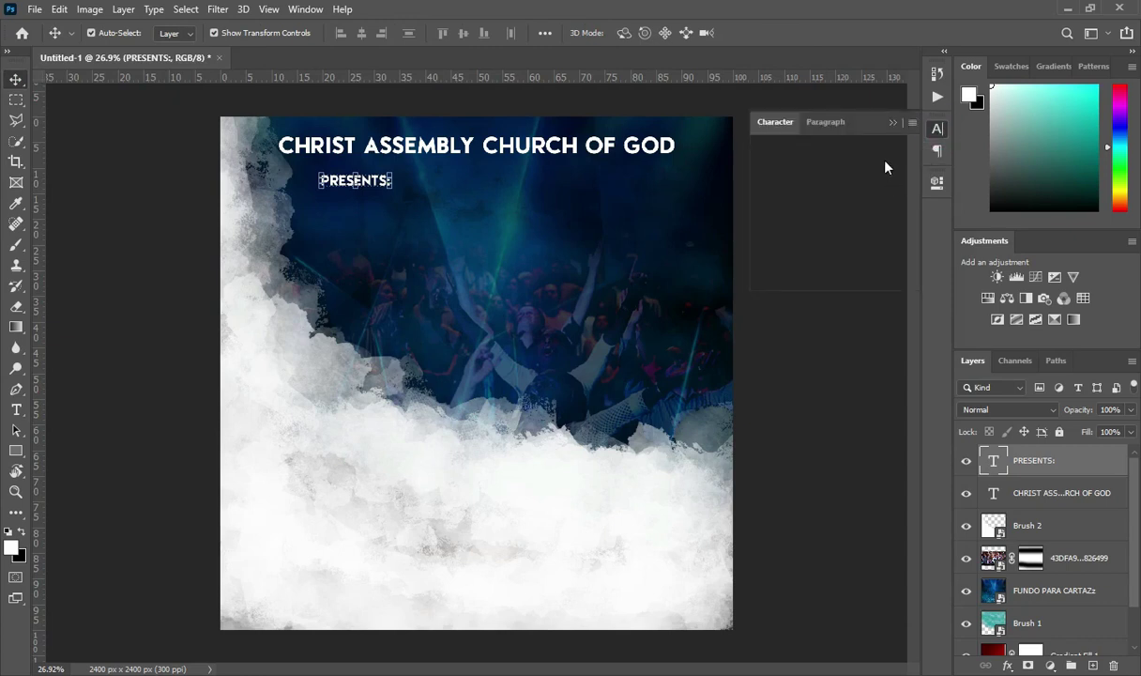
click(849, 187)
text(100)
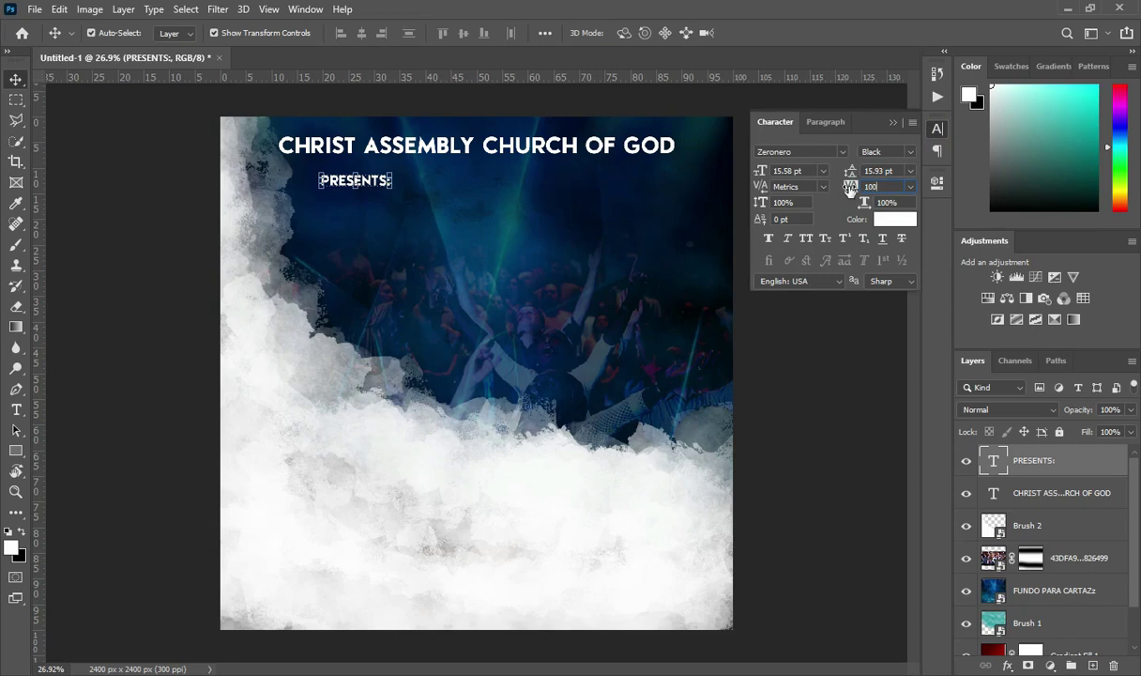
key(Return)
click(893, 123)
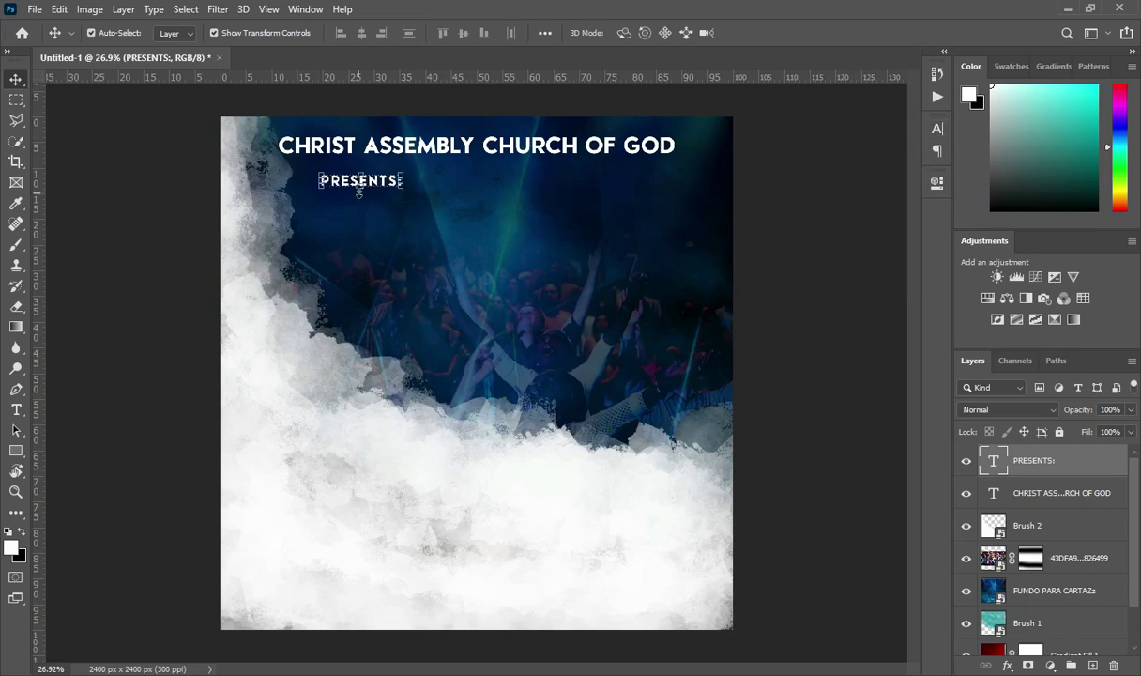
- Center the "PRESENTS:" text horizontally on the canvas beneath the church name
key(ctrl+a)
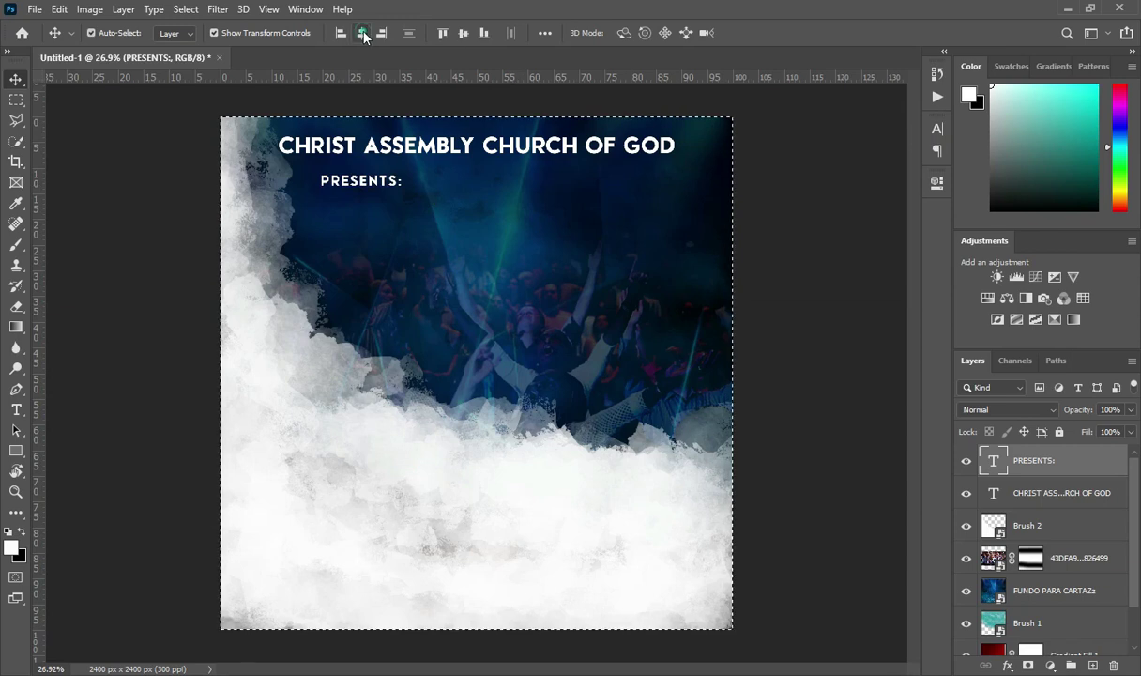
click(361, 33)
key(ctrl+d)
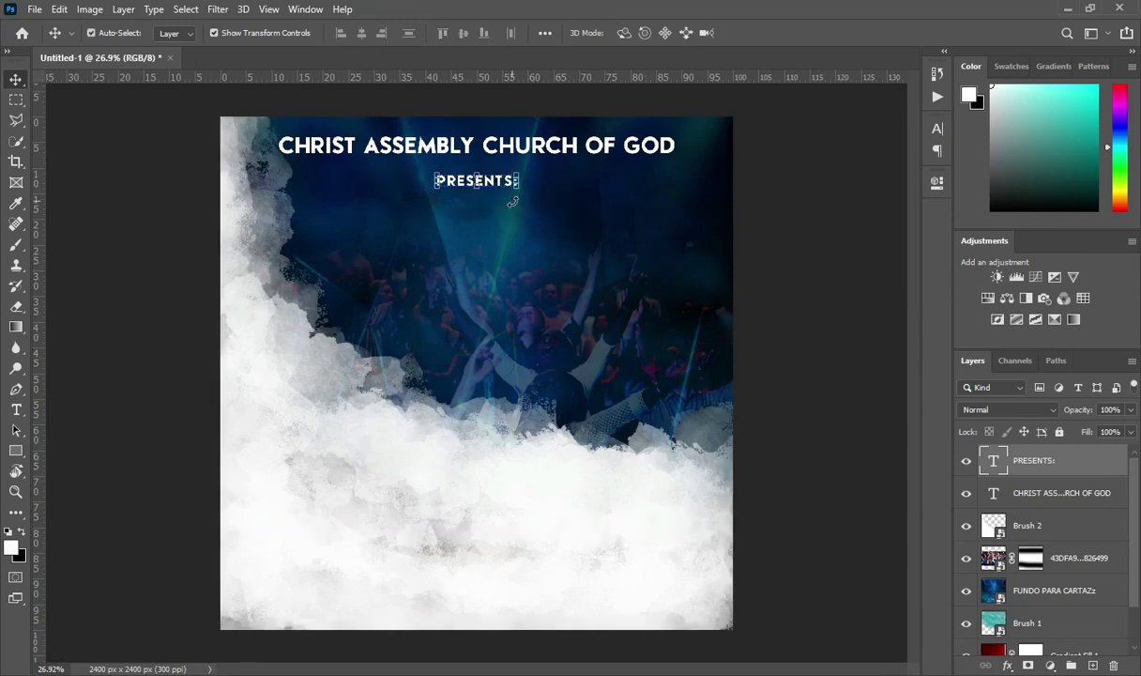
- Nudge the "PRESENTS:" text slightly upward, closer to the church name, and deselect it
key(shift+Up)
key(shift+Up)
click(777, 227)
scroll(508, 150, up, 1)
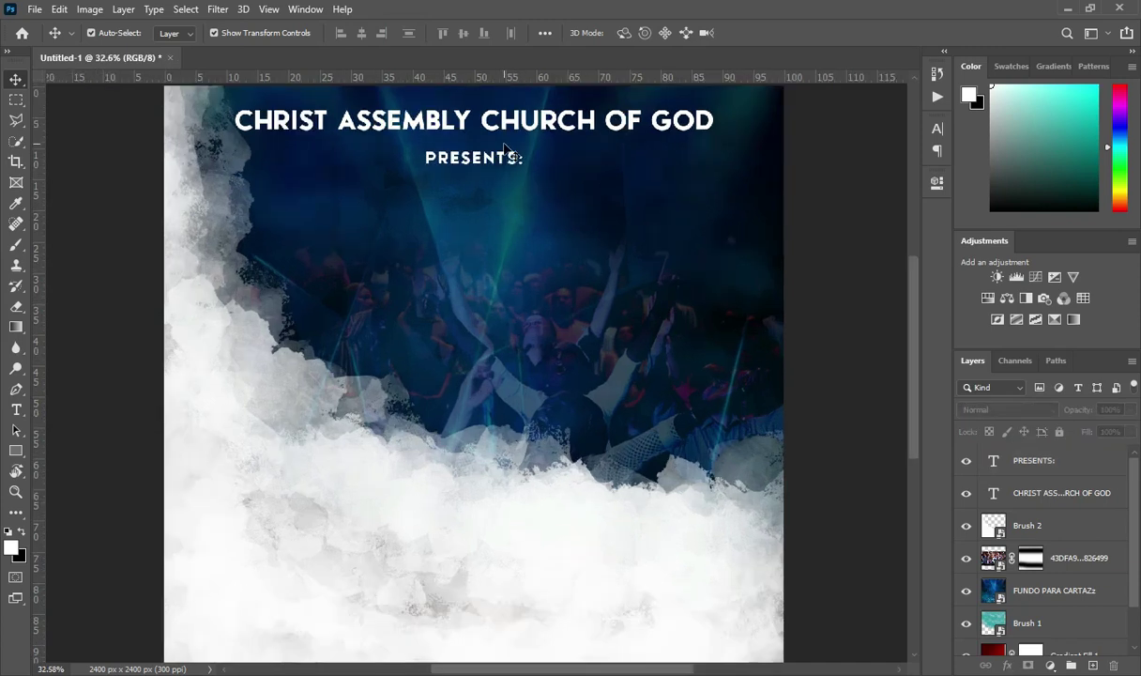
- Duplicate the church name text, bring the copy to the front of the layer stack, and place it below "PRESENTS:"
click(431, 112)
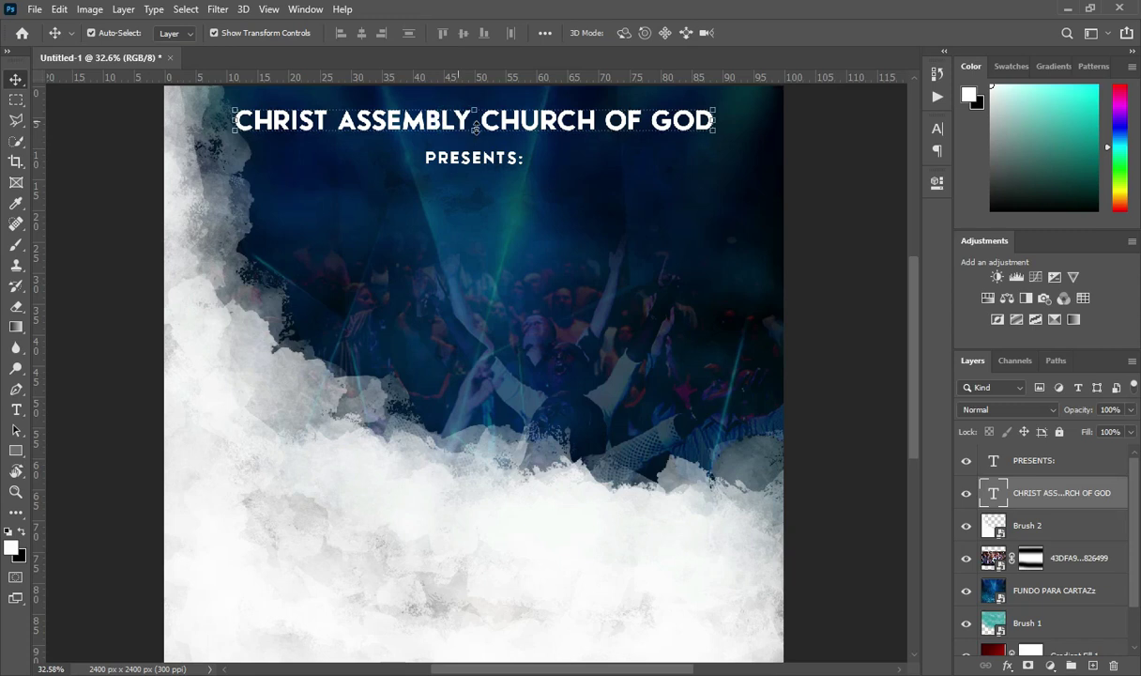
key(ctrl)
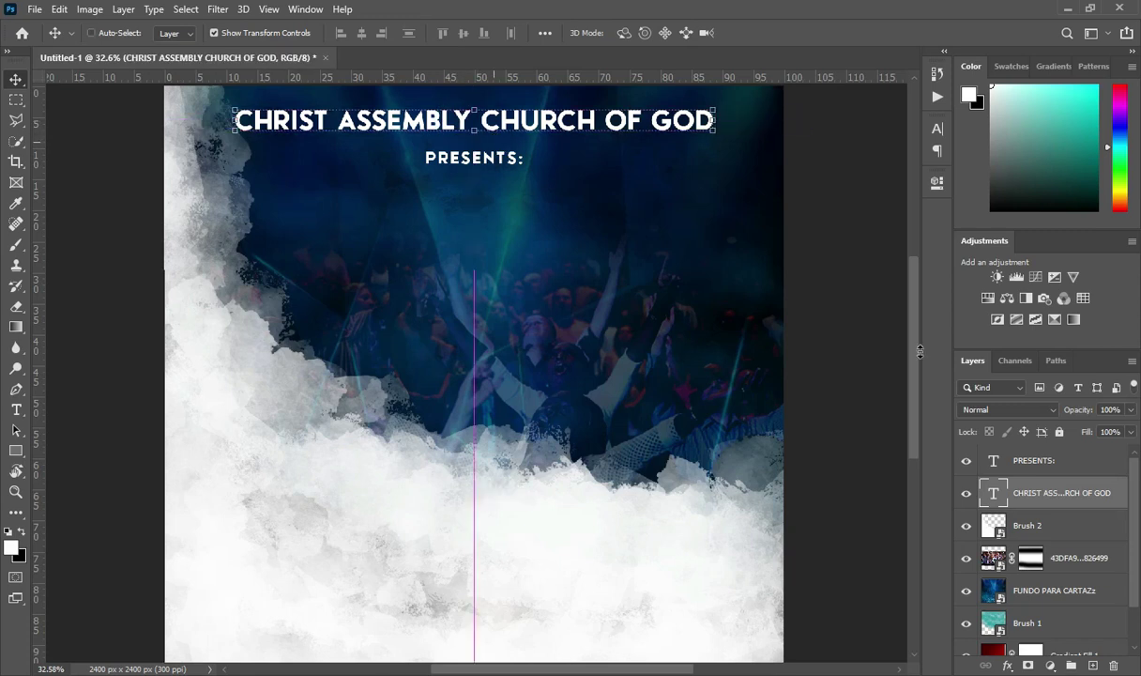
key(ctrl+j)
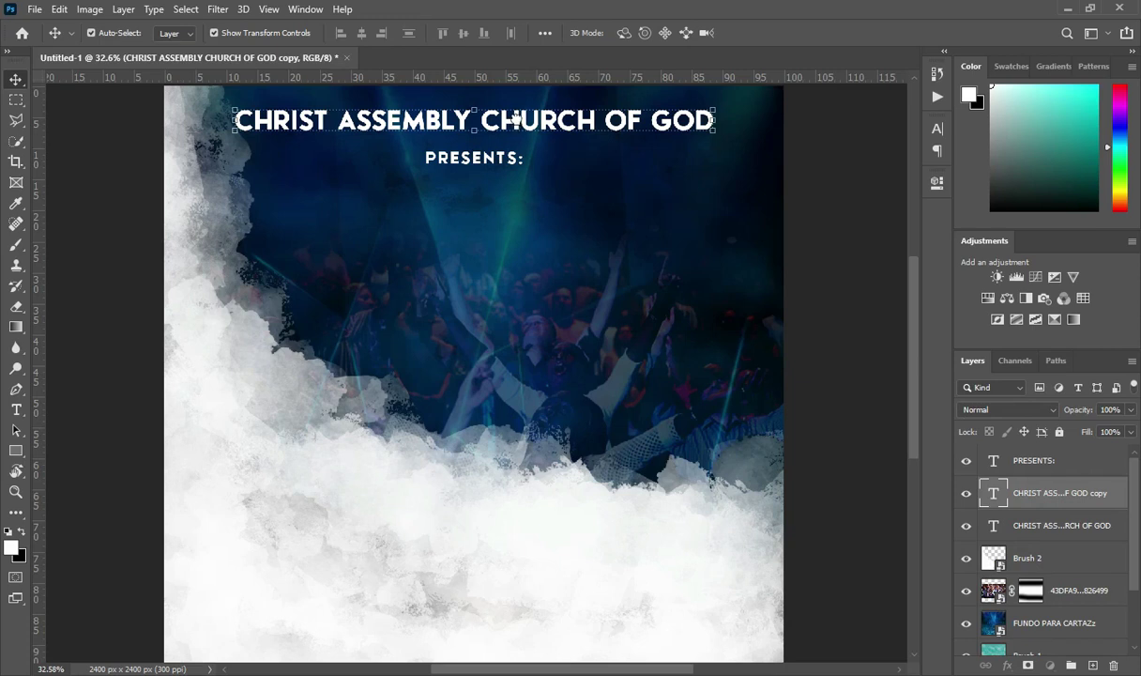
key(ctrl+bracketright)
drag(517, 131, 511, 224)
- Replace the copied church name with "2022" and set it in the Mr Dafoe font listed in the Notepad notes
key(t)
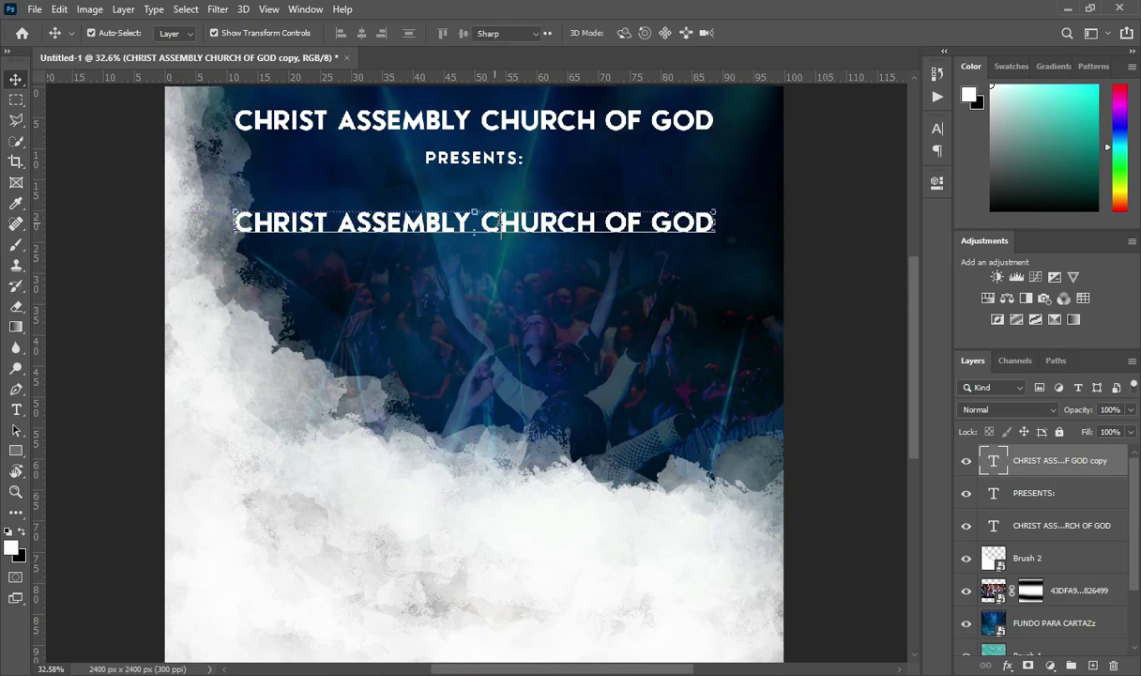
click(475, 218)
key(ctrl+a)
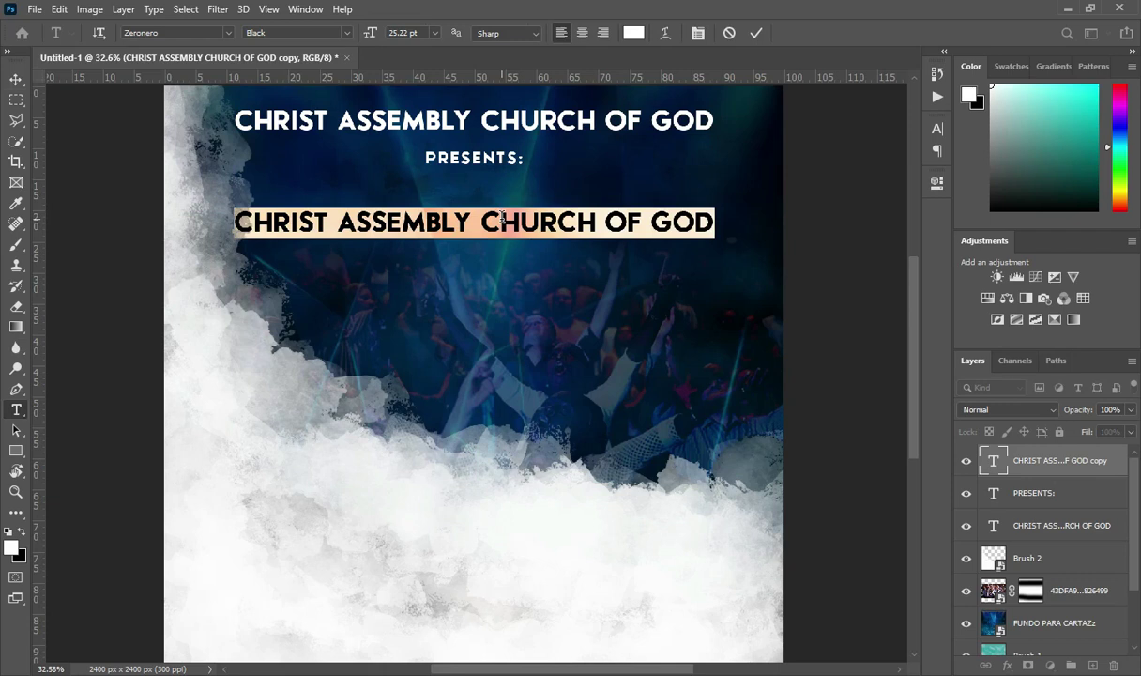
click(502, 217)
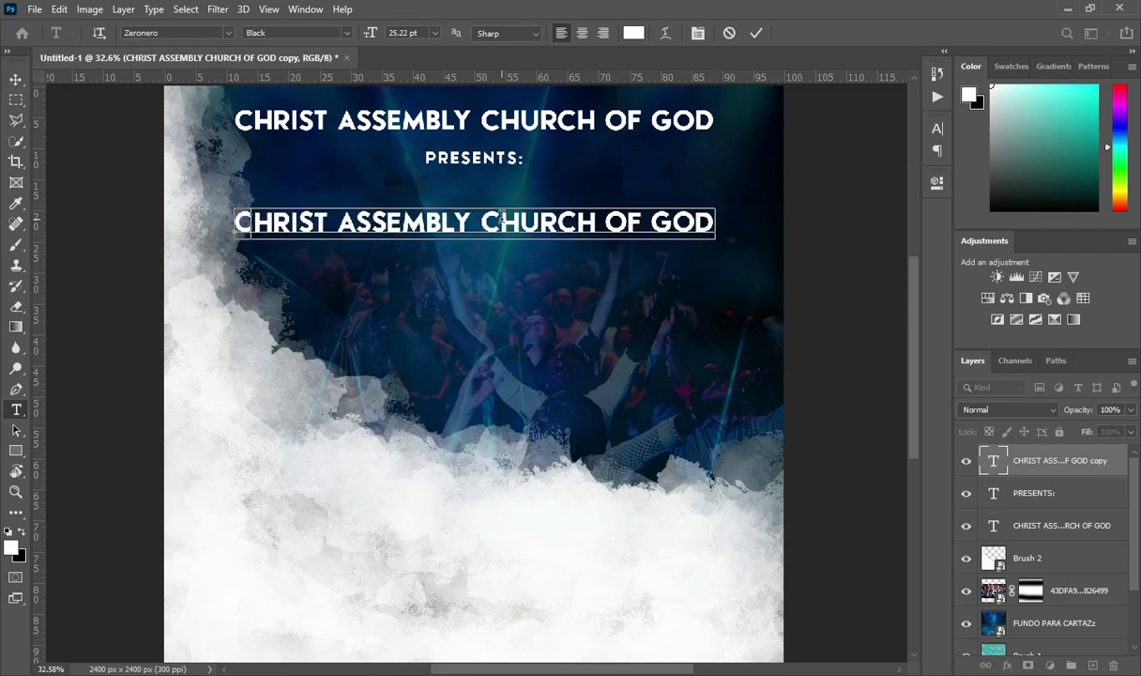
key(ctrl+a)
text(2022)
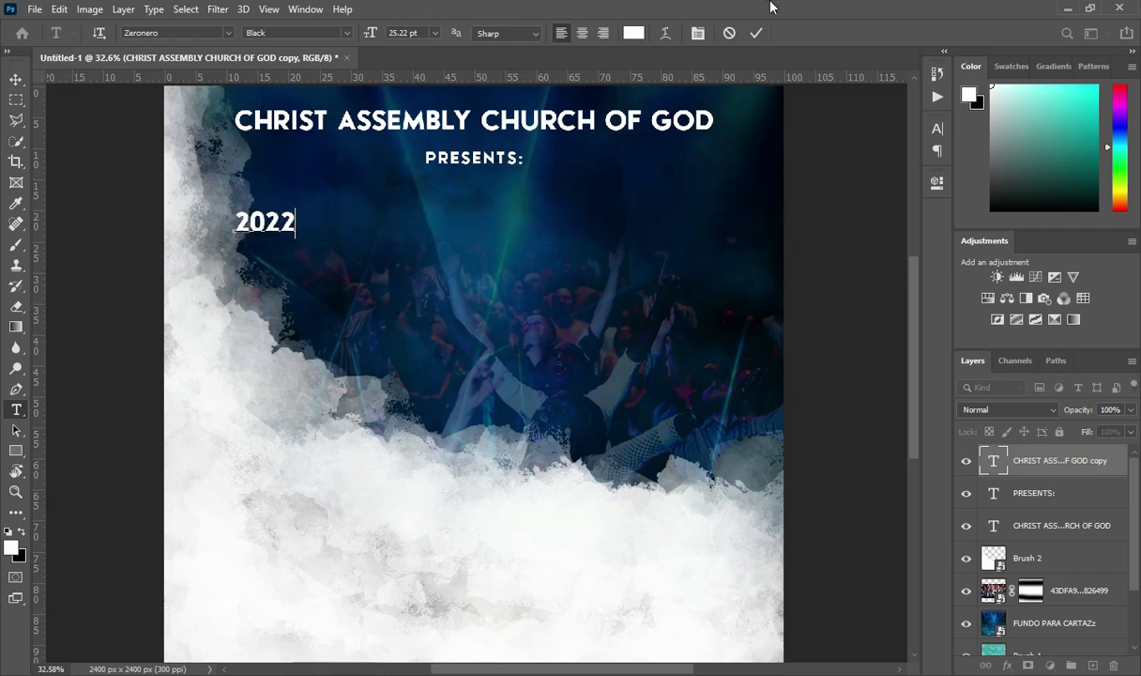
click(756, 33)
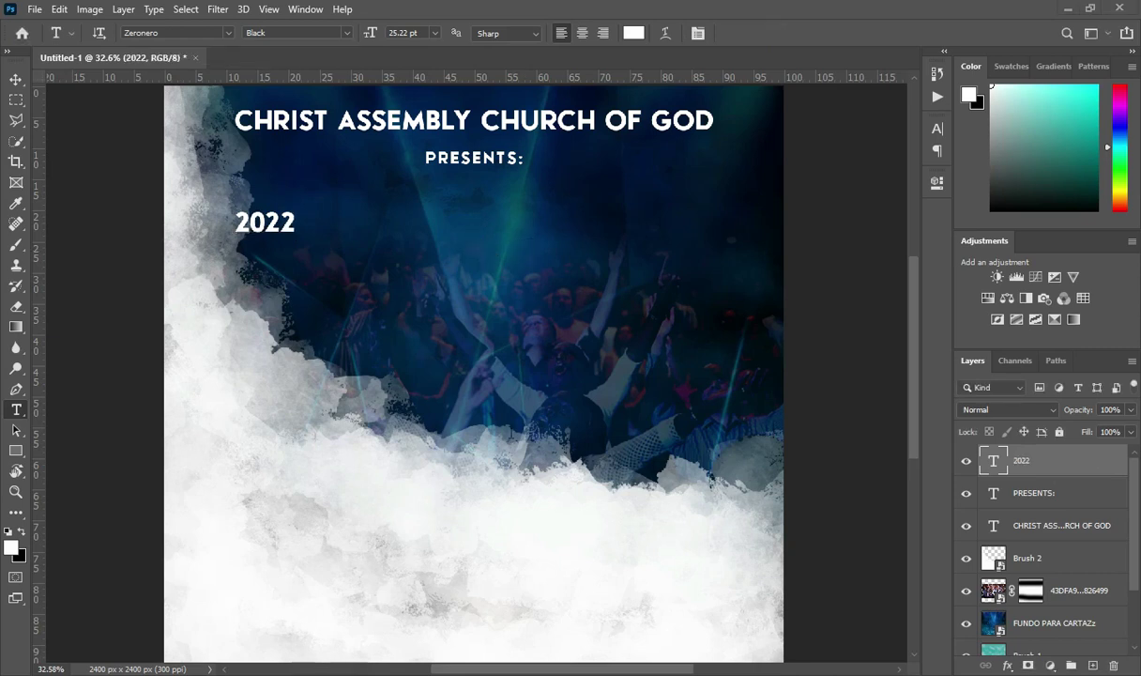
key(alt+Tab)
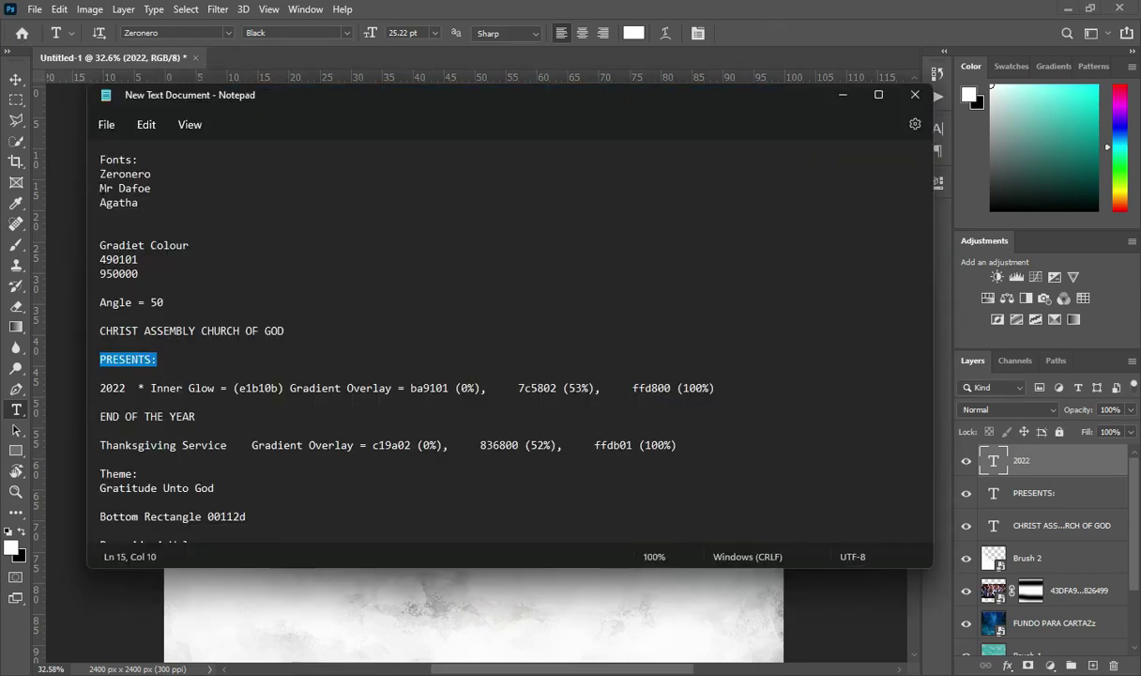
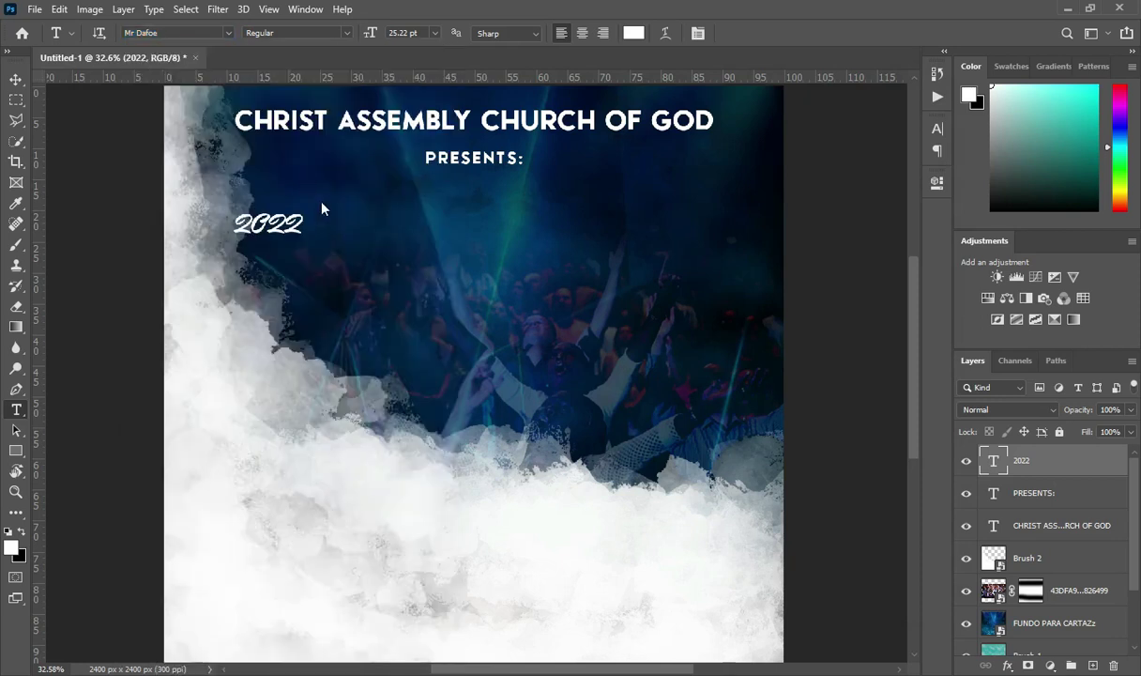
- Scale the "2022" text up to about 277% and center it horizontally on the canvas beneath "PRESENTS:"
click(18, 79)
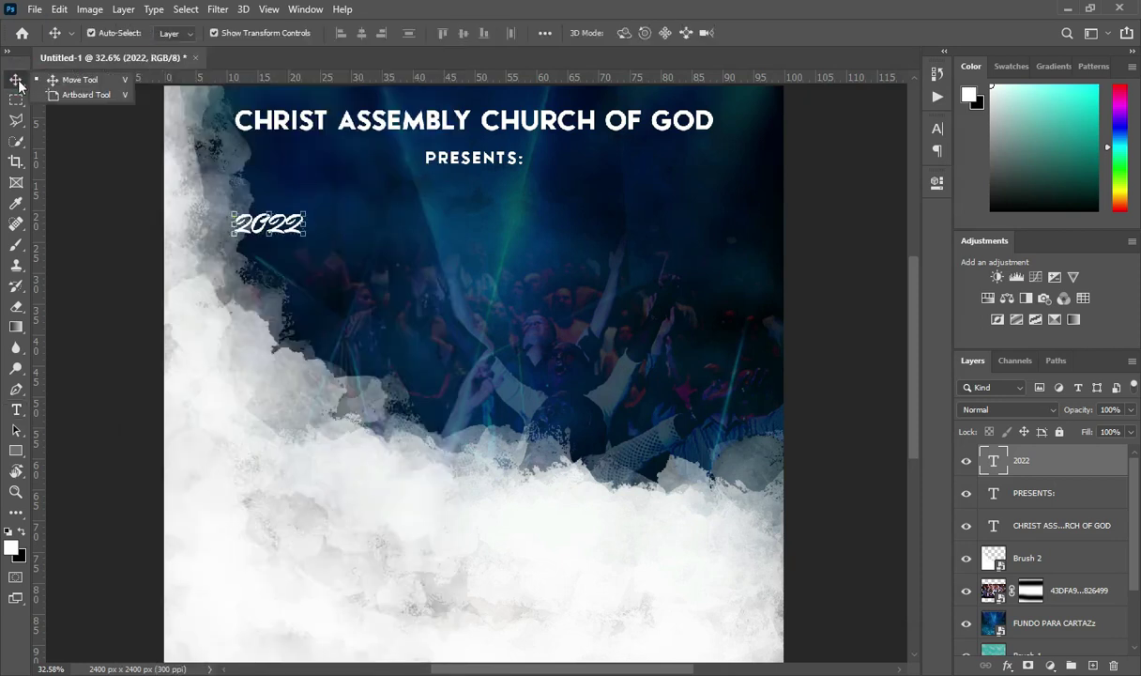
click(304, 223)
drag(304, 223, 425, 225)
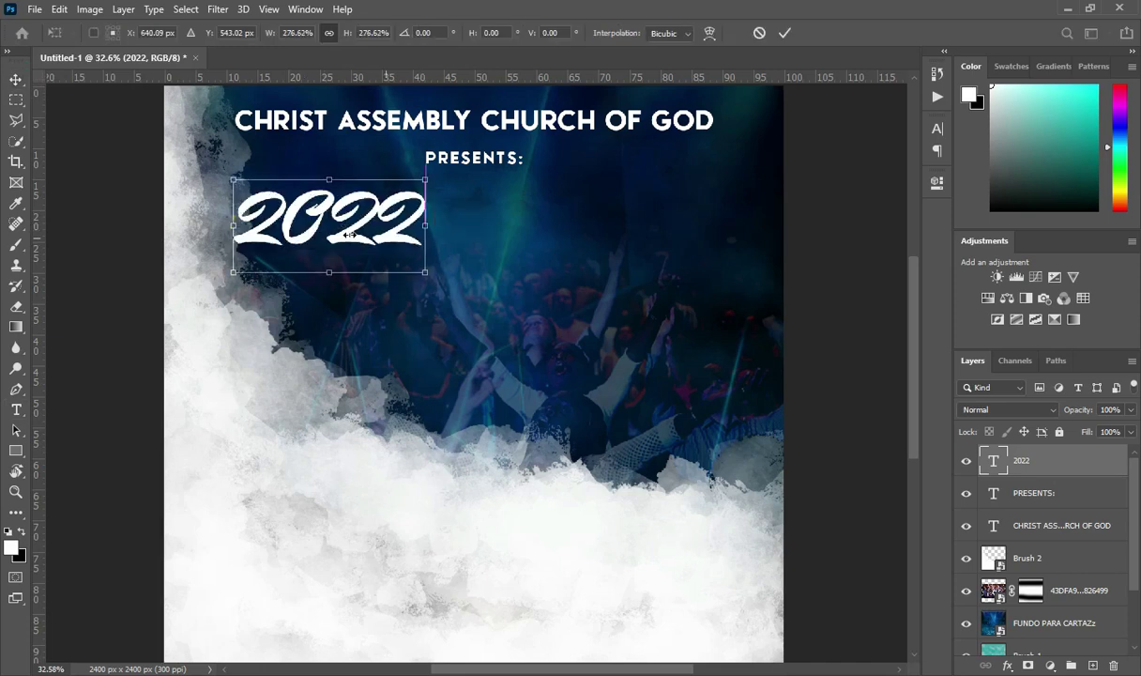
drag(353, 239, 496, 255)
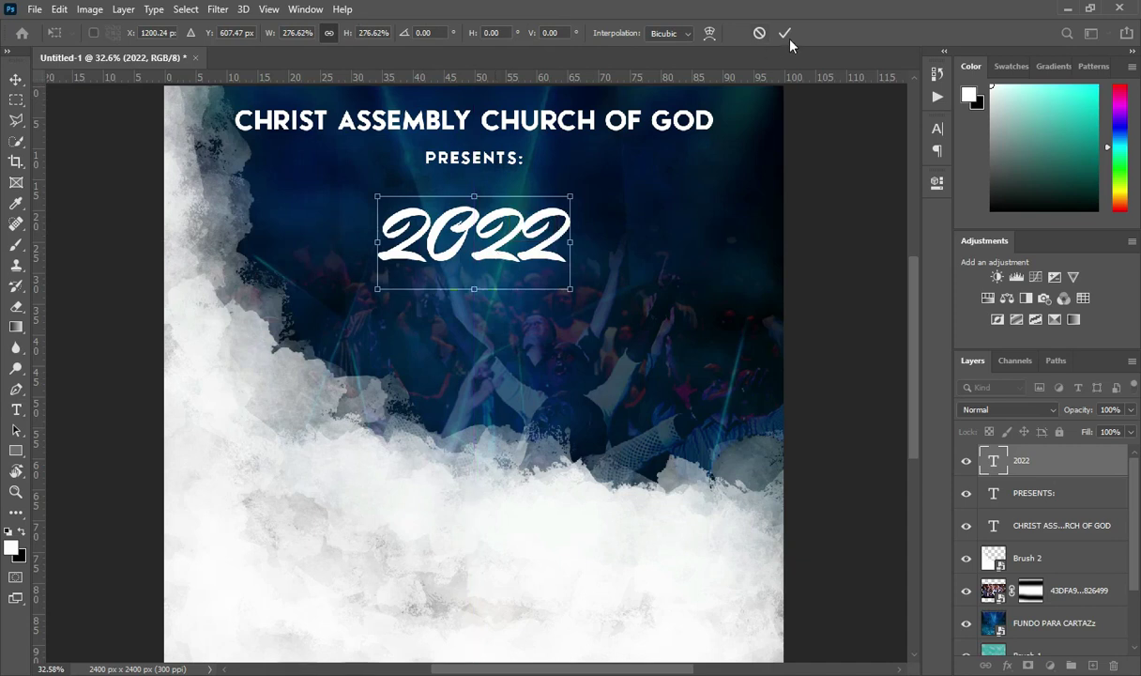
key(Return)
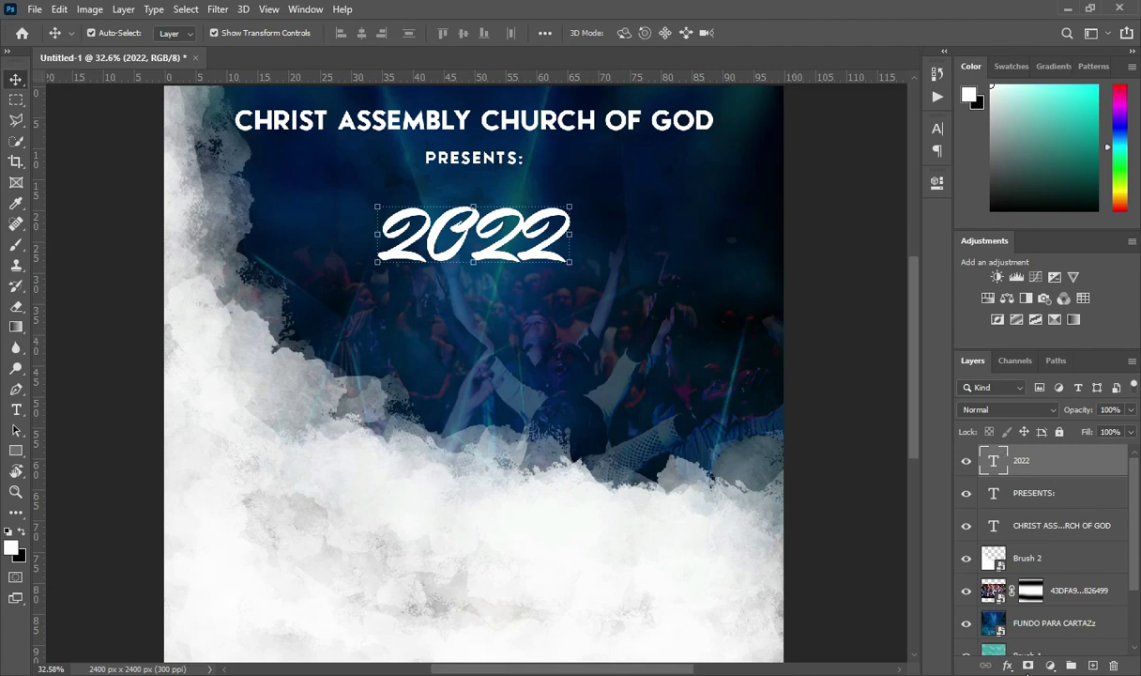
- Add Bevel & Emboss to the "2022" text: Inner Bevel, Chisel Hard, depth 115%, size 3 px, angle 120°, altitude 64°
click(1007, 666)
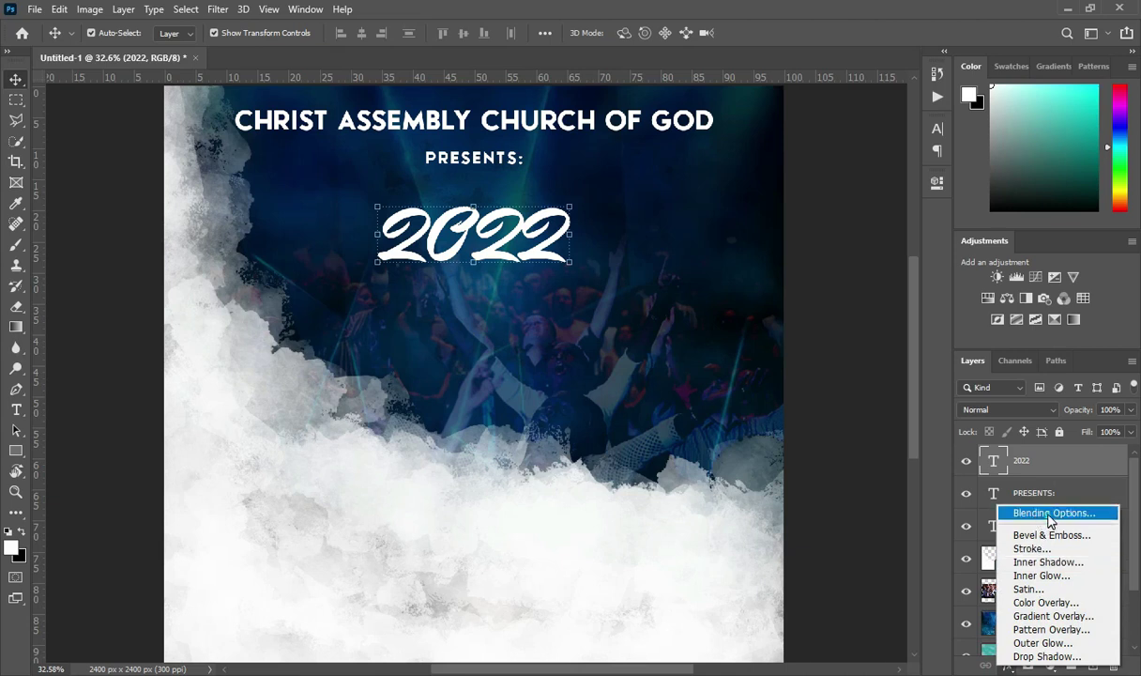
click(948, 488)
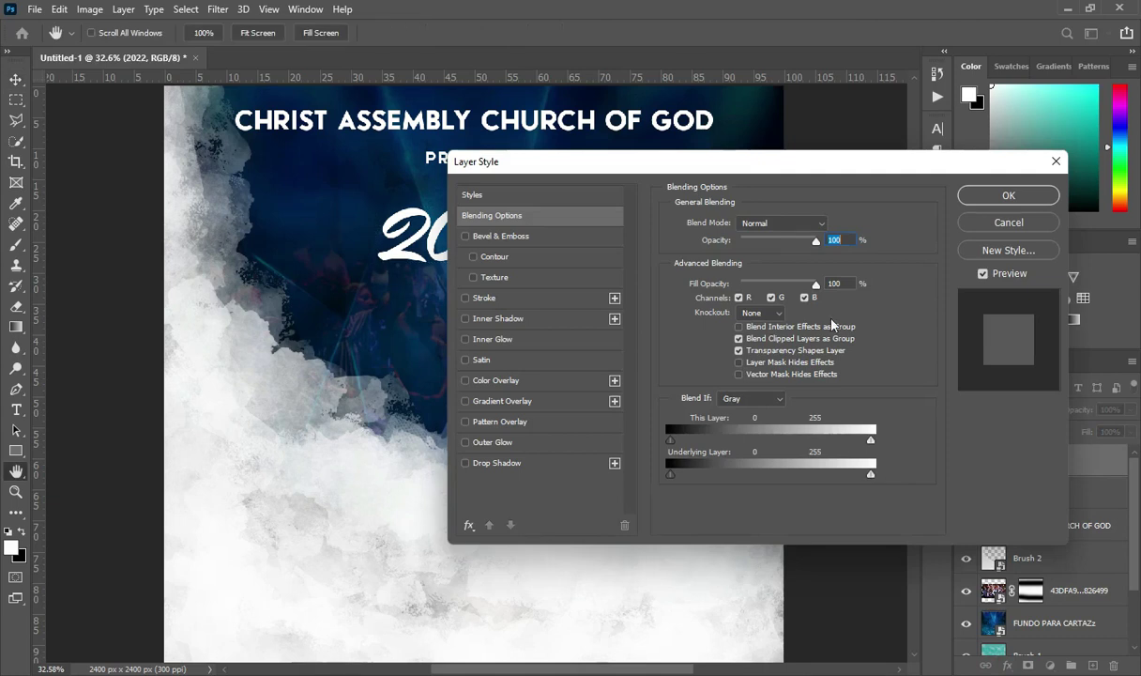
drag(744, 164, 919, 193)
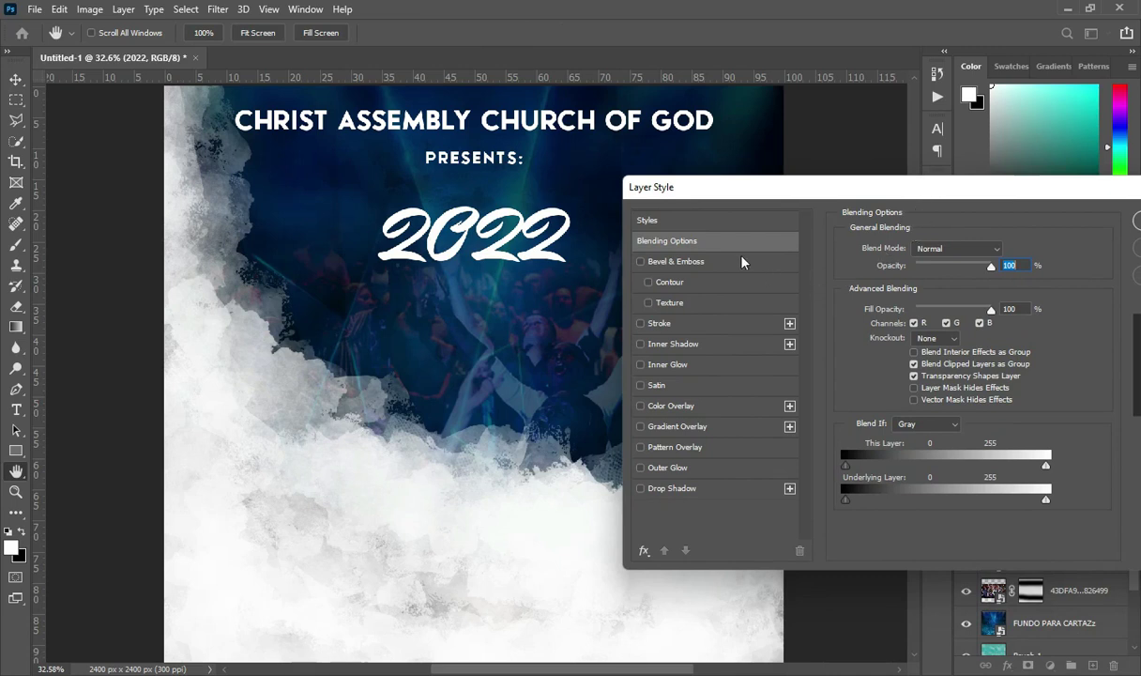
click(696, 263)
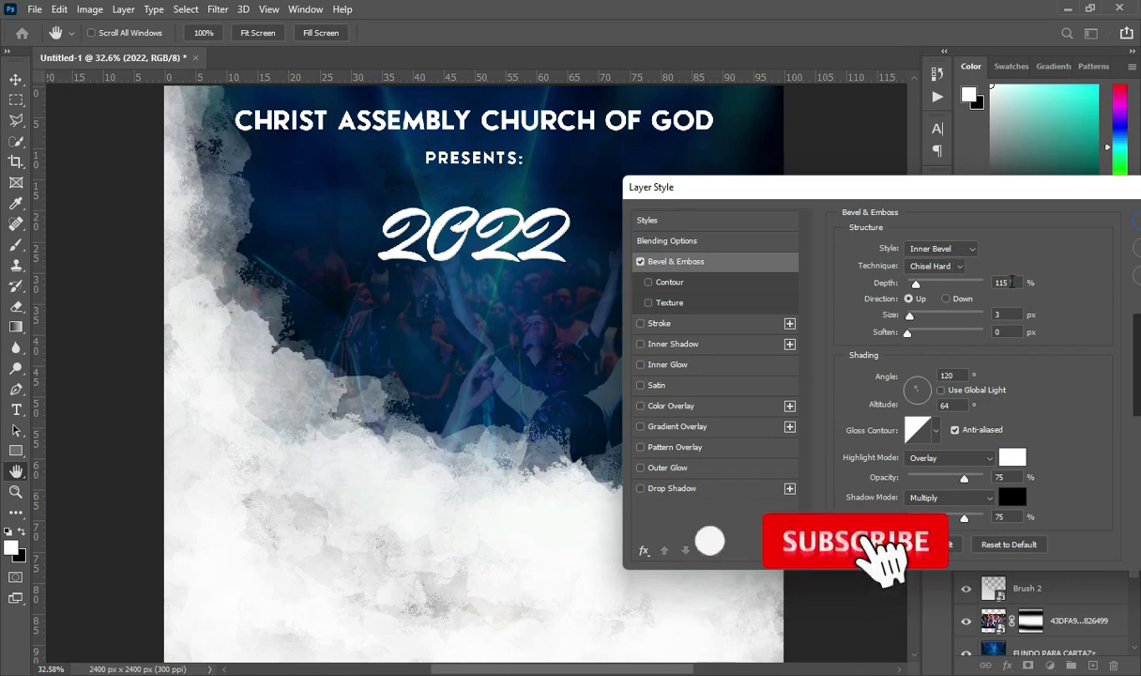
click(1005, 282)
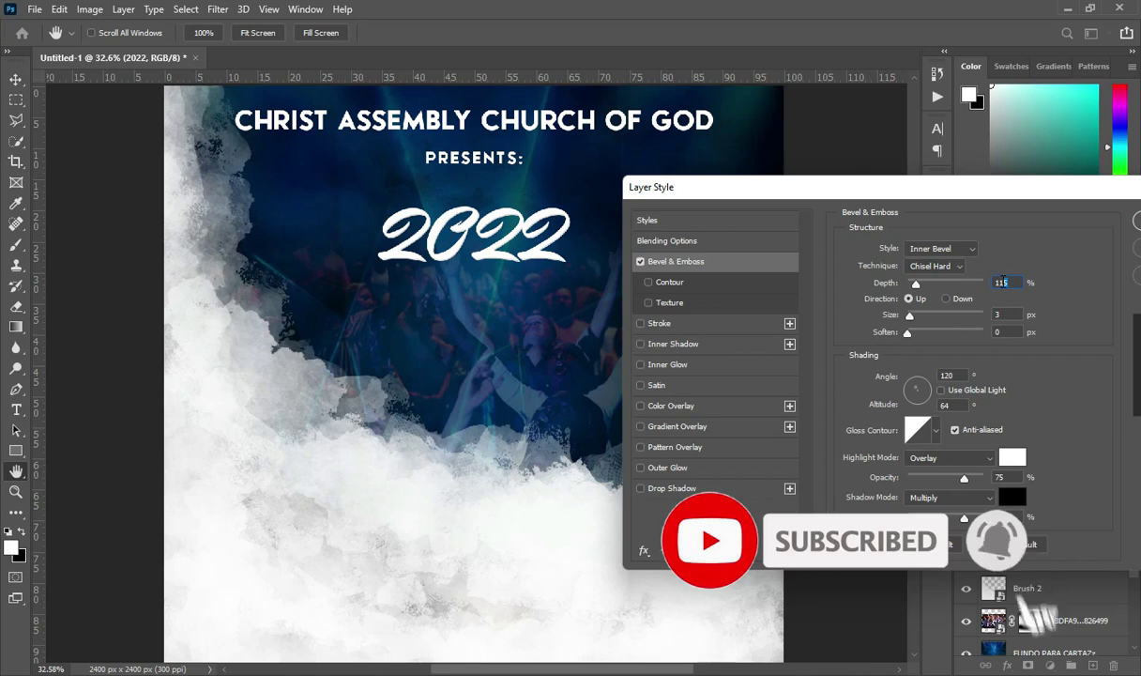
click(1004, 315)
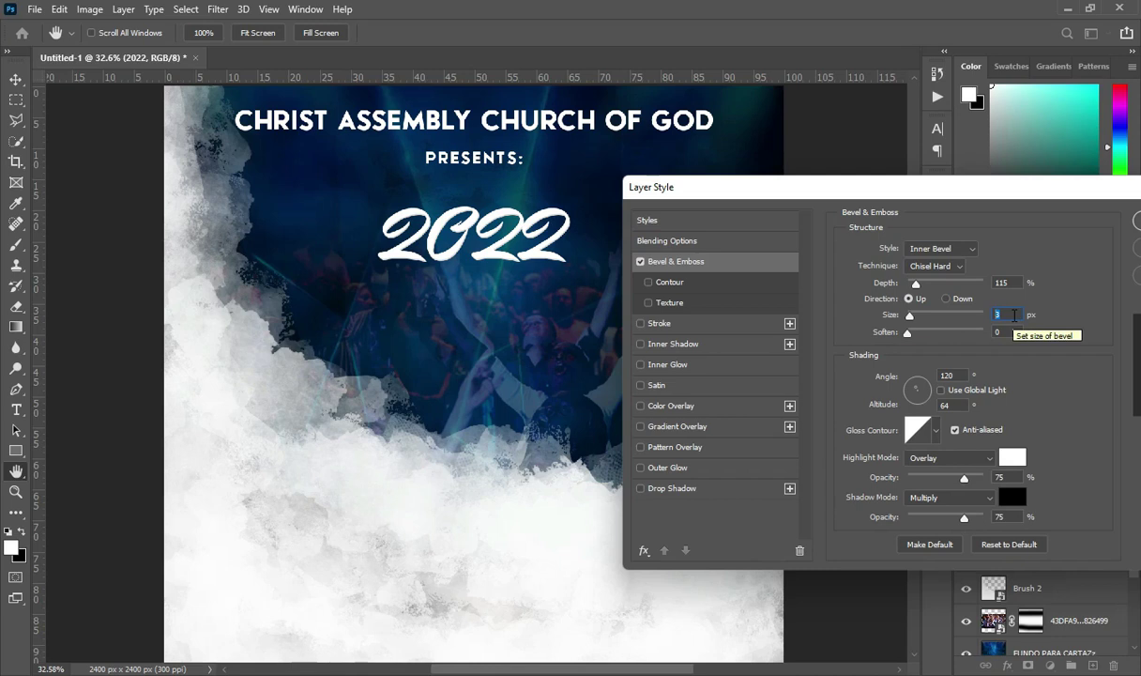
click(955, 375)
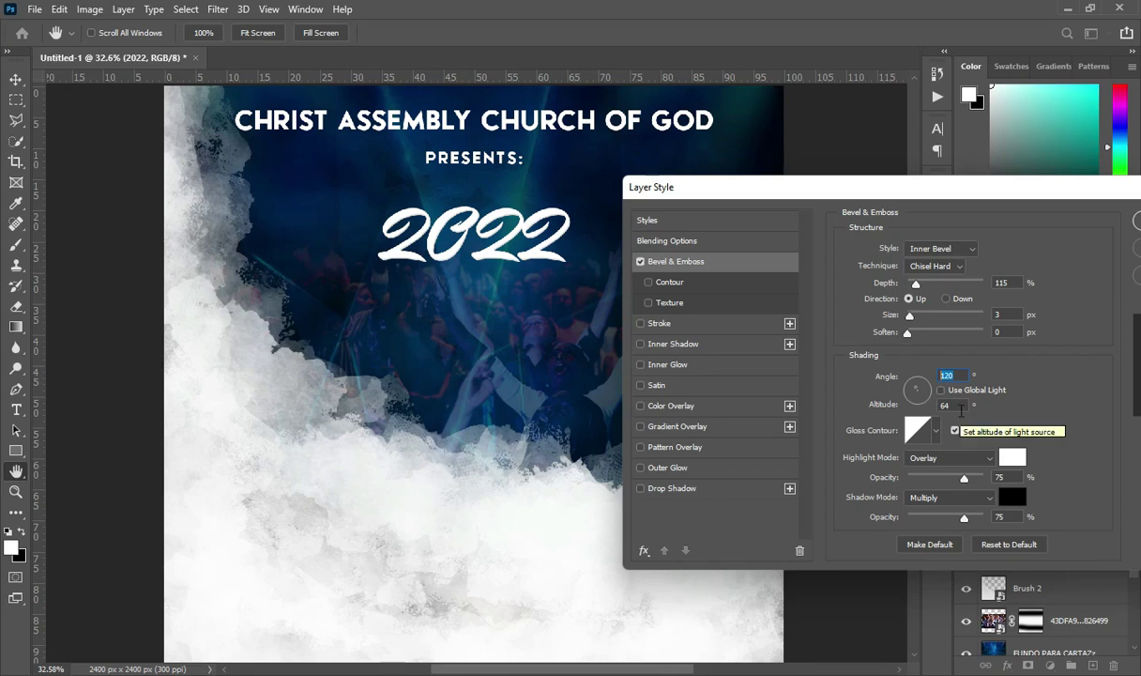
- Add an Inner Glow to the "2022" text at 12% opacity and 9 px size, using color e1b10b copied from the Notepad notes
click(682, 364)
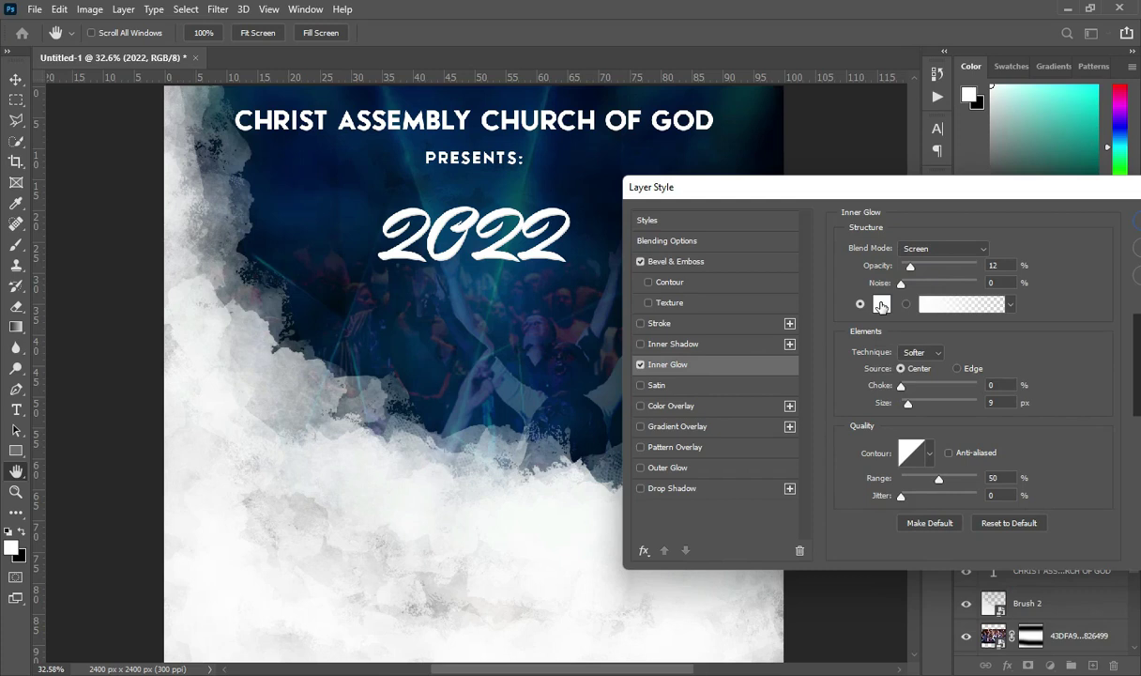
key(alt+Tab)
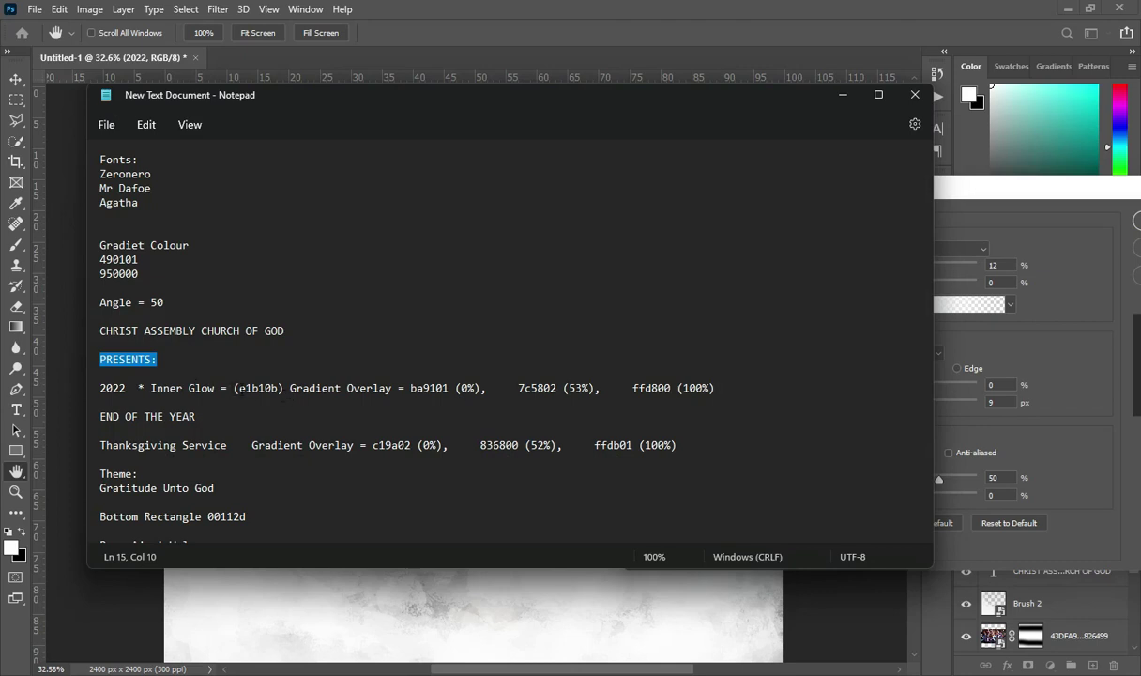
drag(239, 388, 280, 387)
key(ctrl+c)
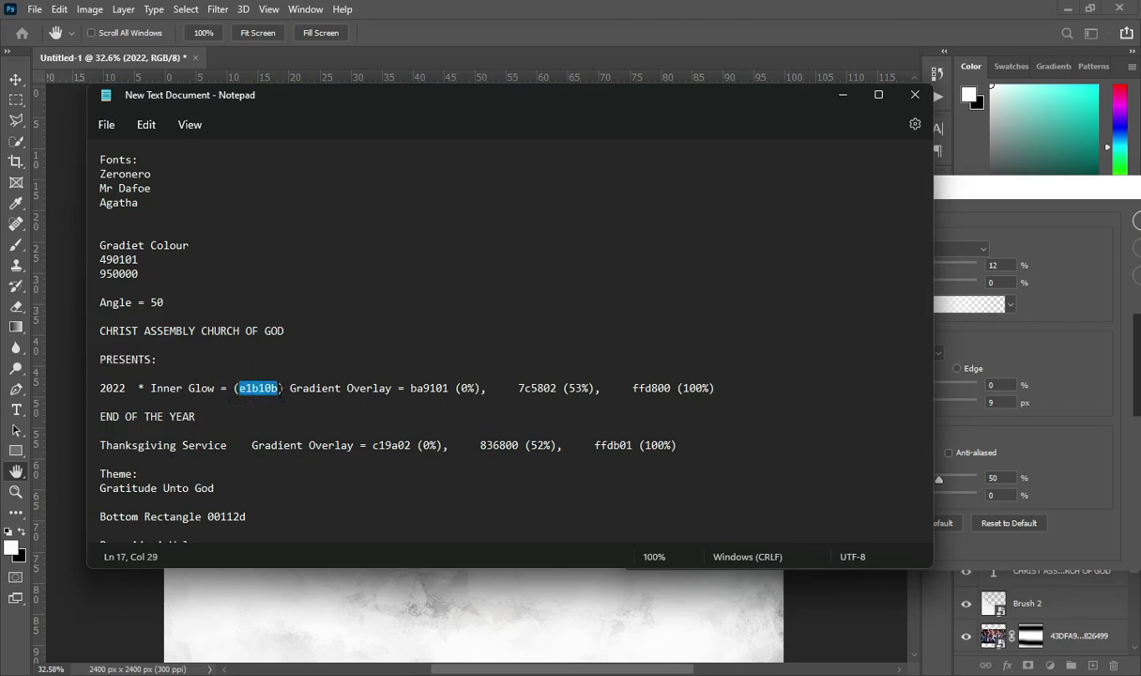
click(845, 95)
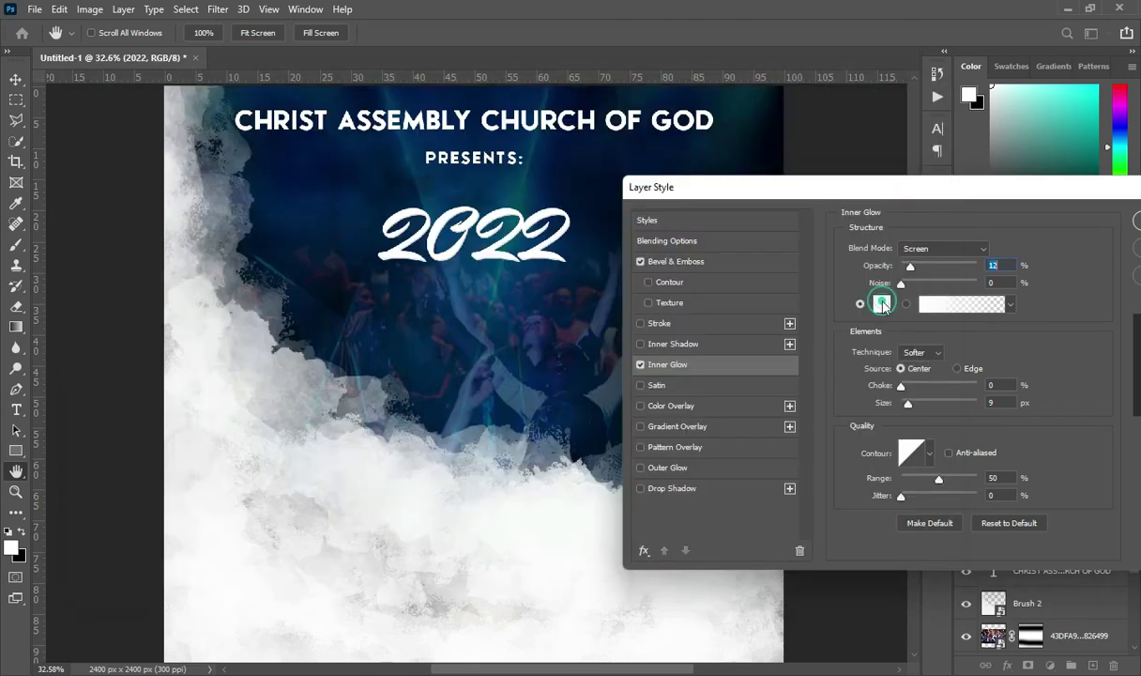
click(883, 305)
key(ctrl+v)
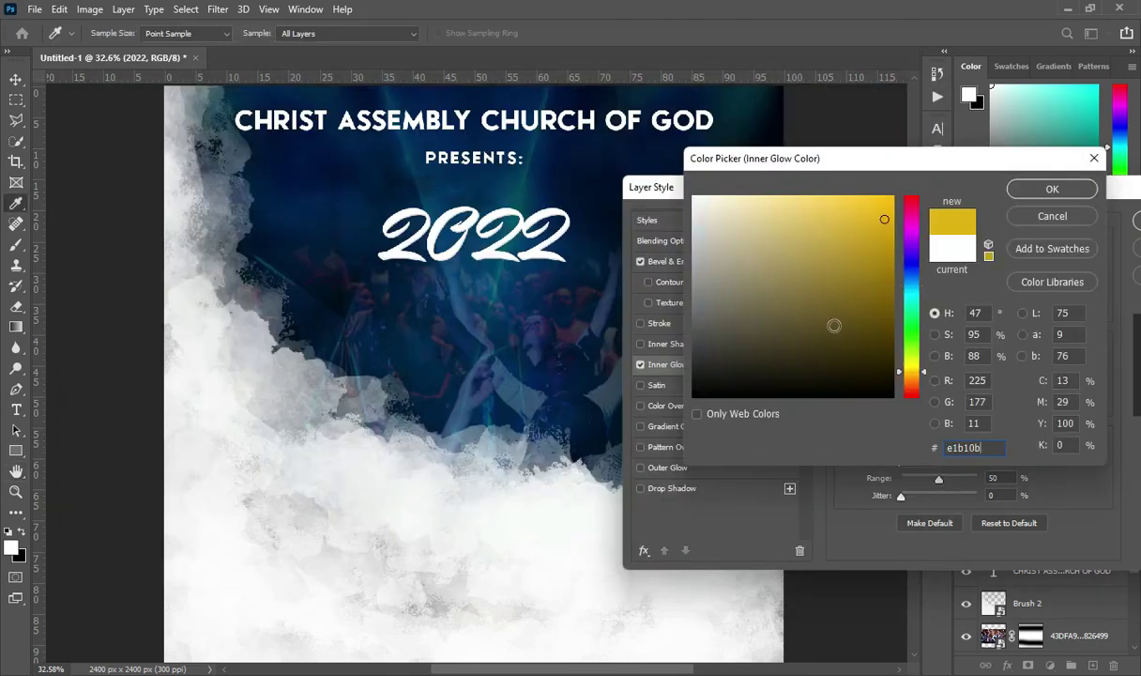
click(1052, 188)
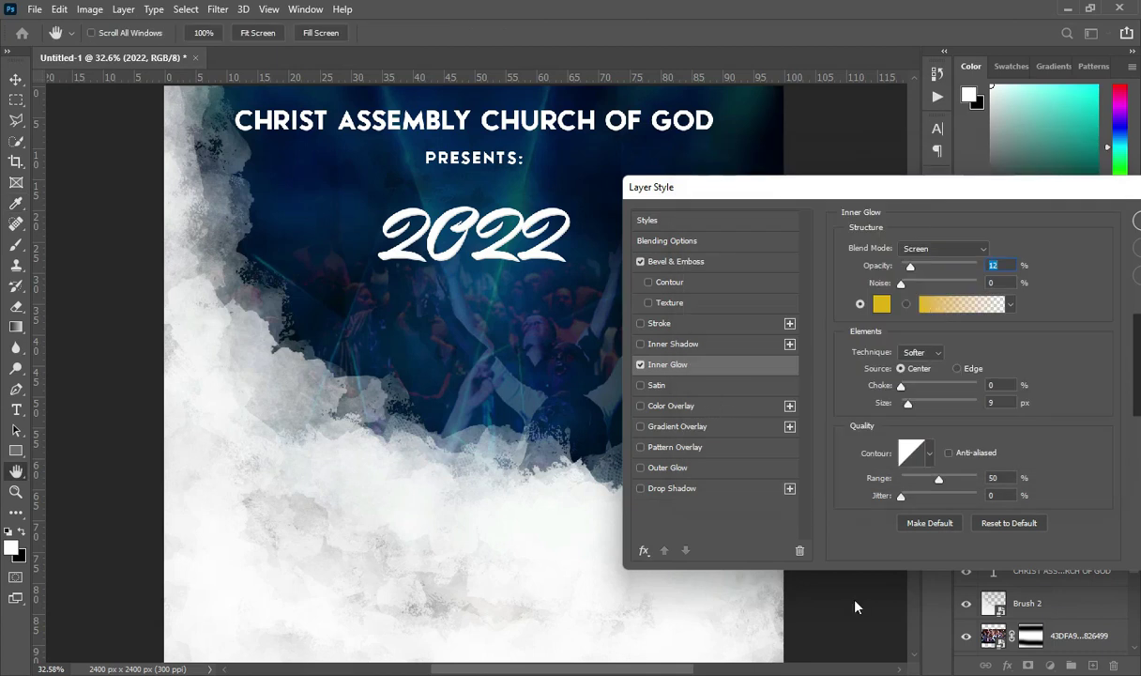
- Add a Gradient Overlay to the "2022" text and set the gradient's 0% stop to ba9101 from the Notepad notes
key(alt+Tab)
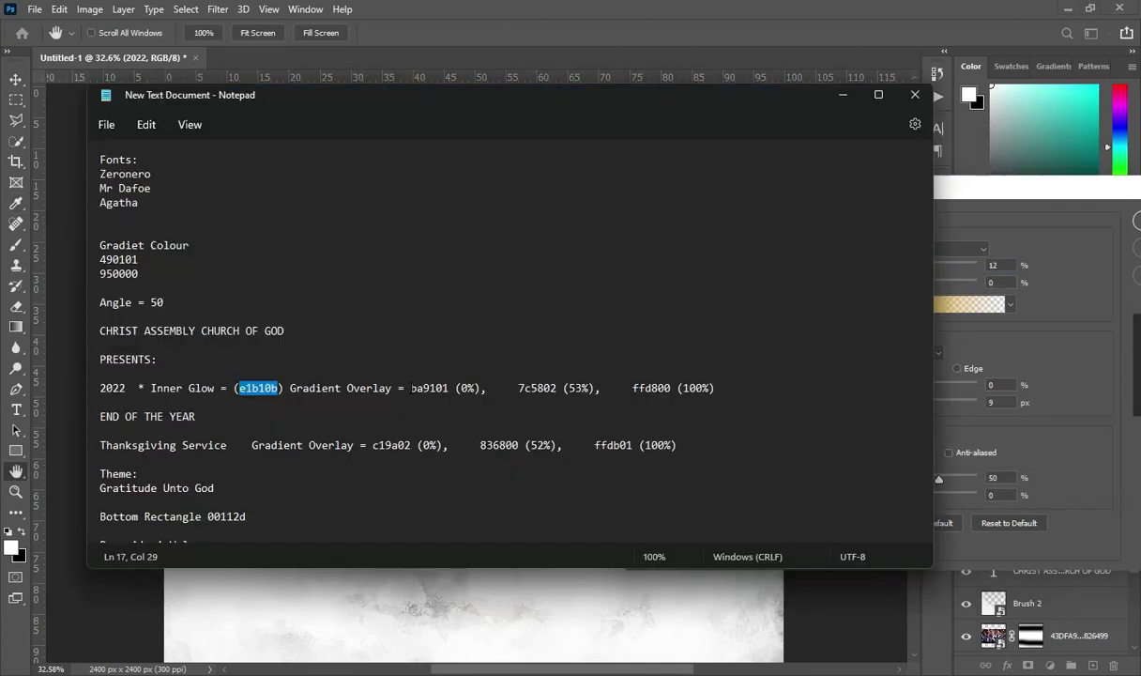
double_click(413, 387)
click(842, 95)
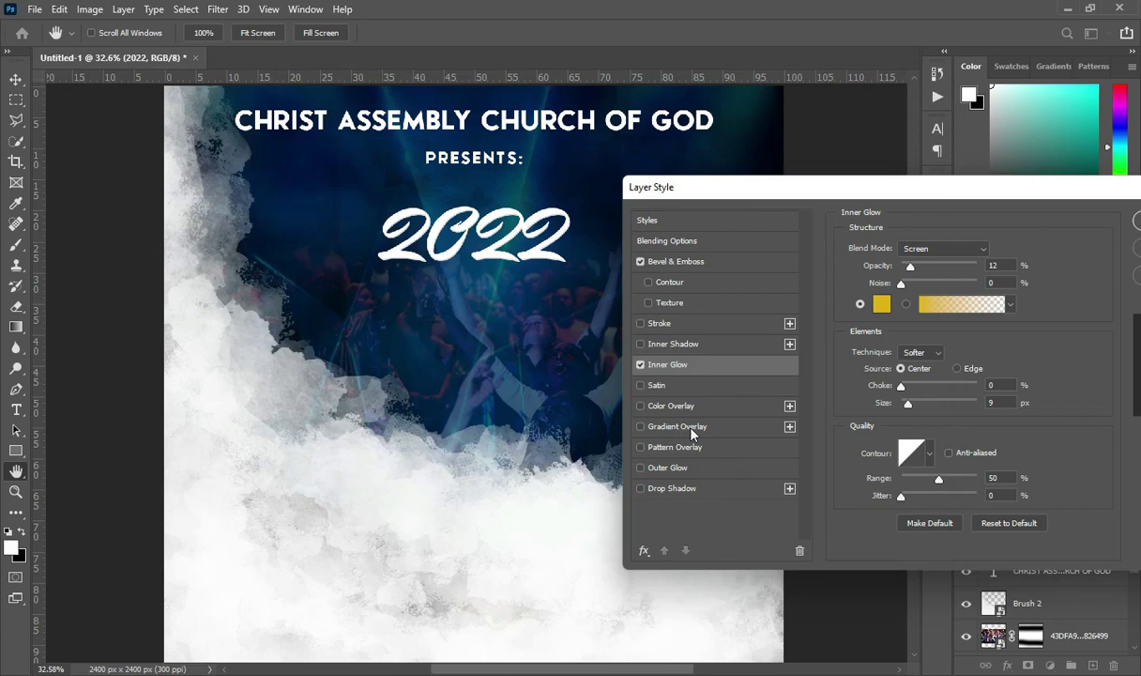
click(689, 427)
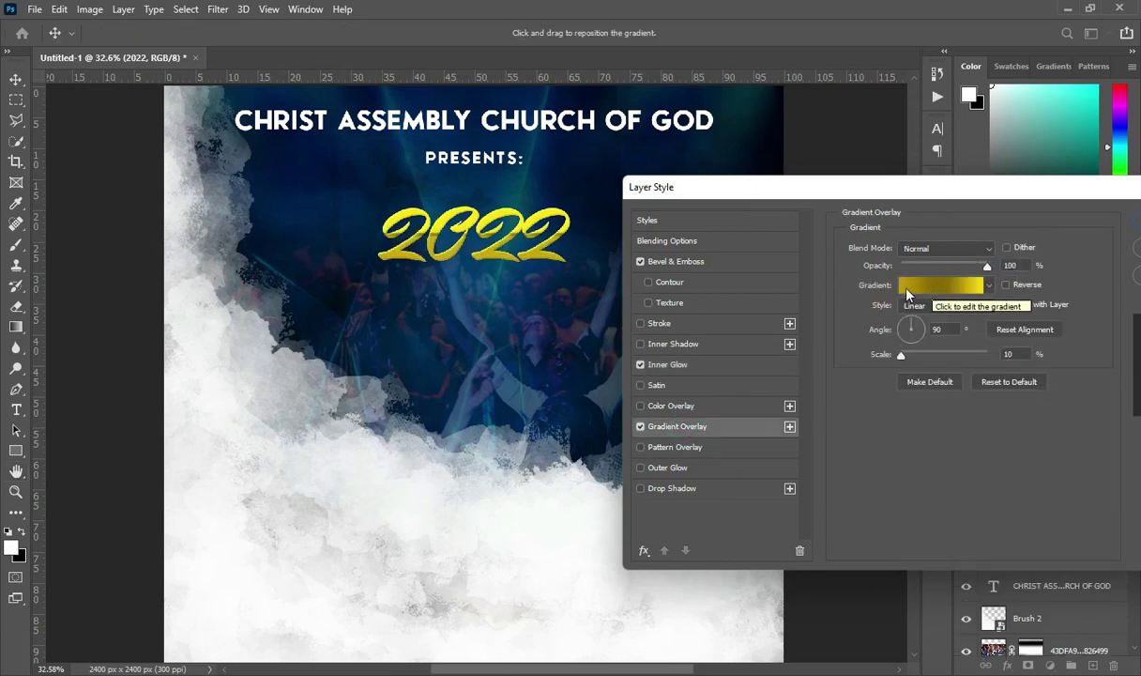
click(917, 286)
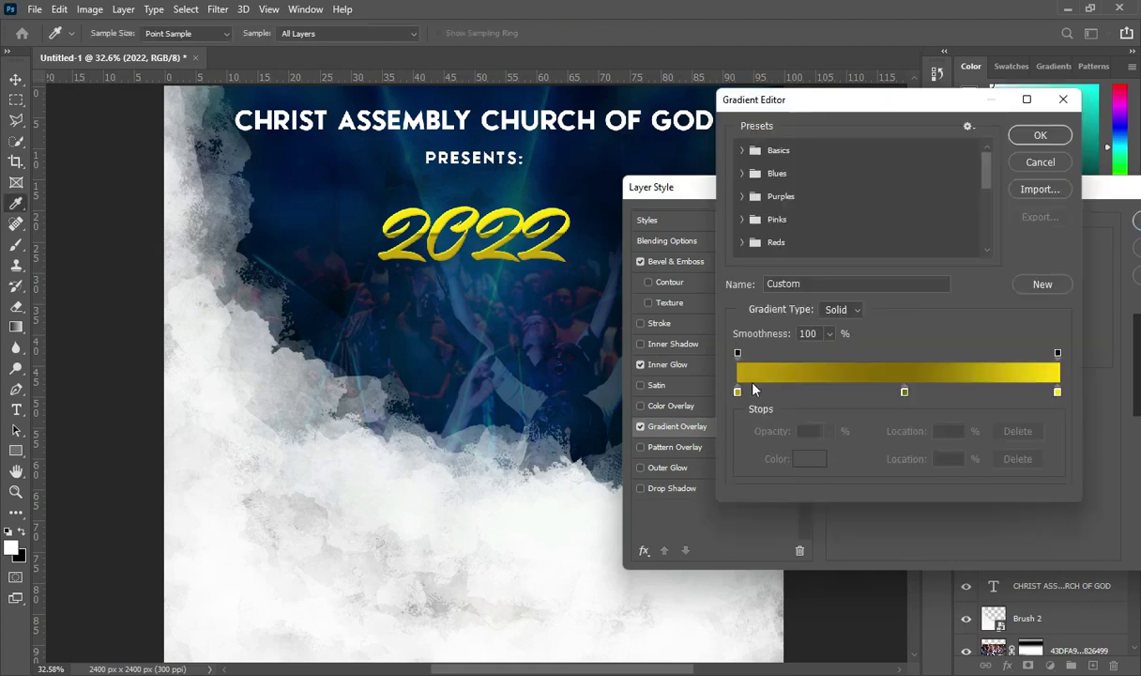
click(738, 391)
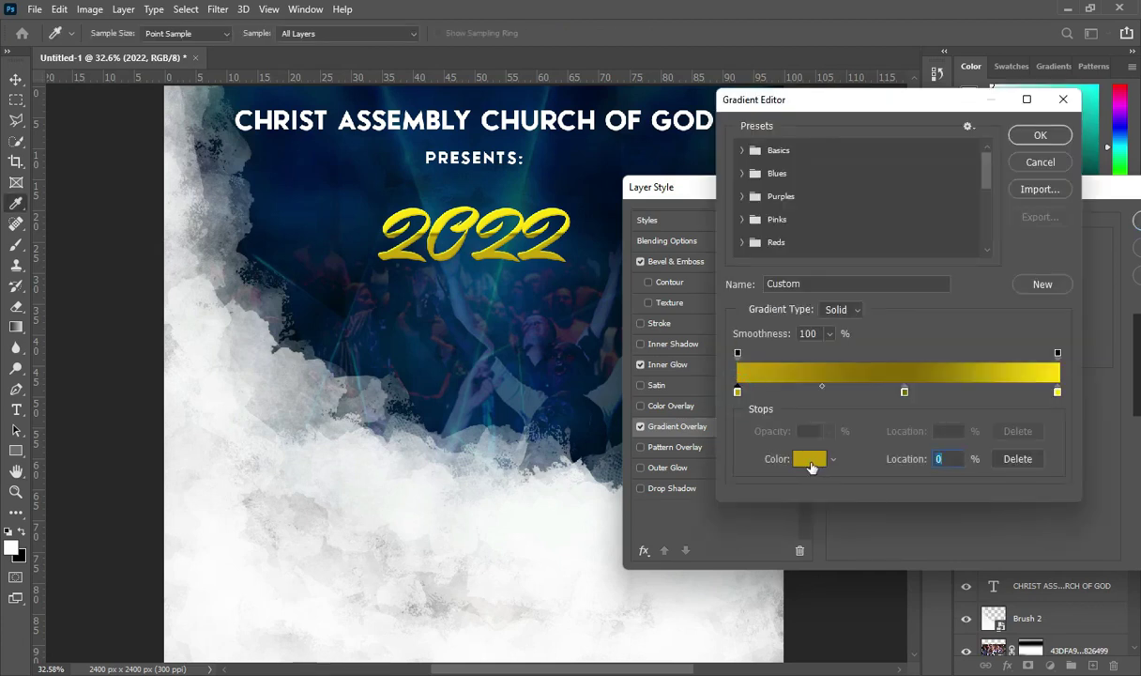
click(808, 459)
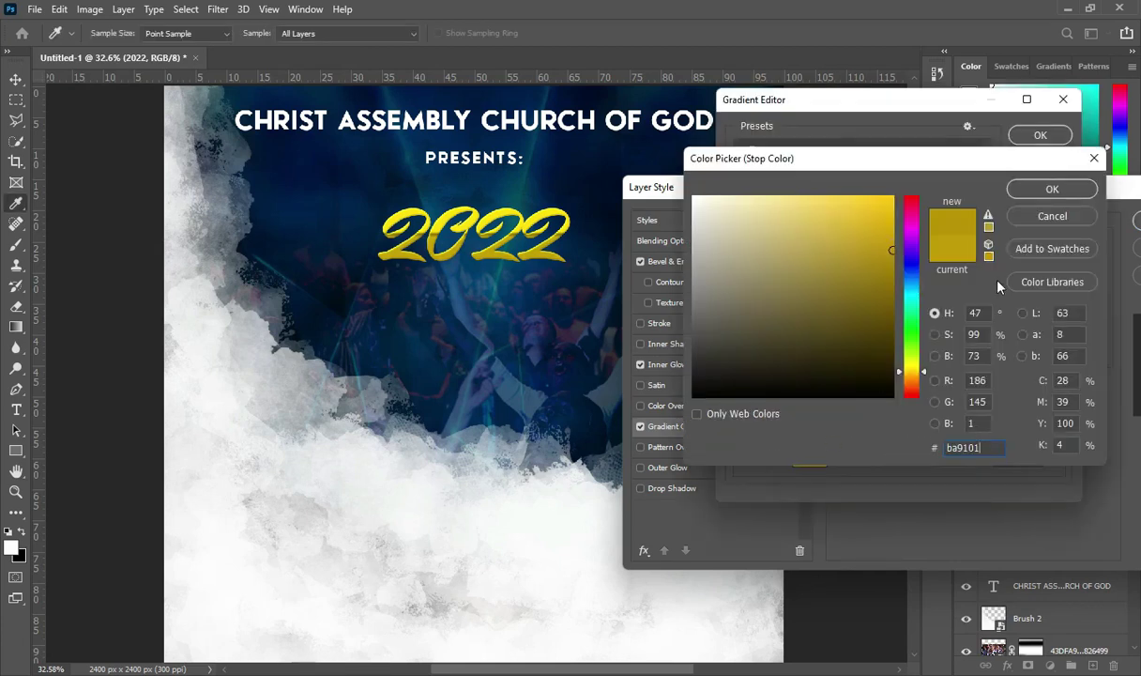
click(1051, 190)
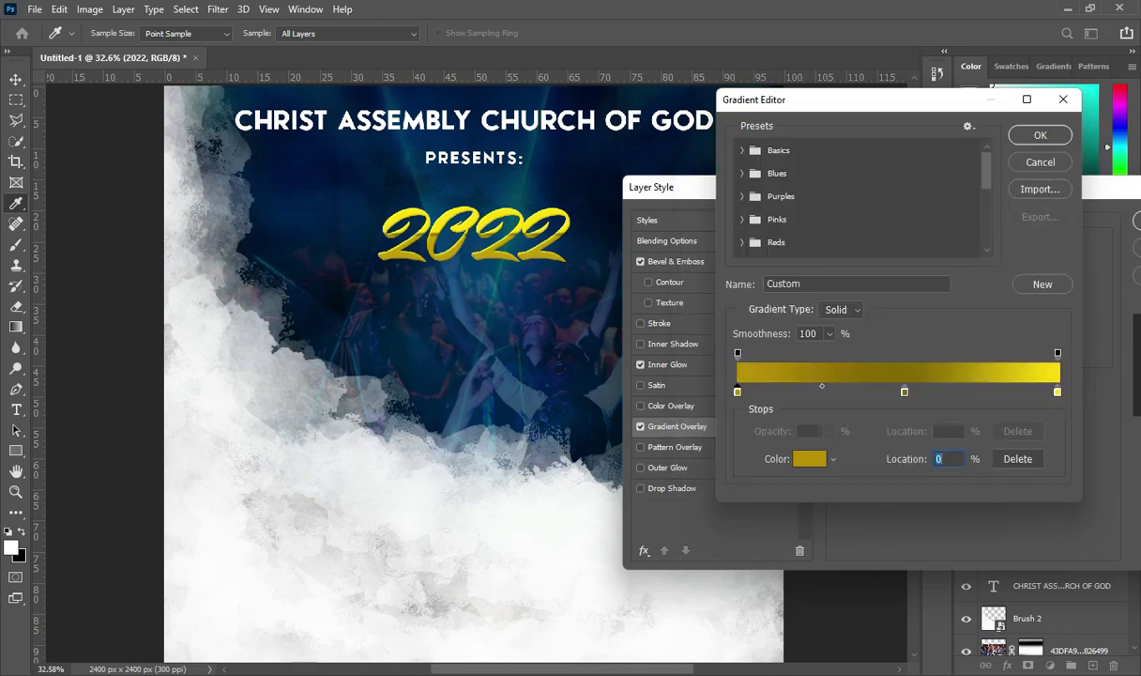
- Move the gradient's middle stop to 53% and color it 7c5802 from the Notepad notes
key(alt+Tab)
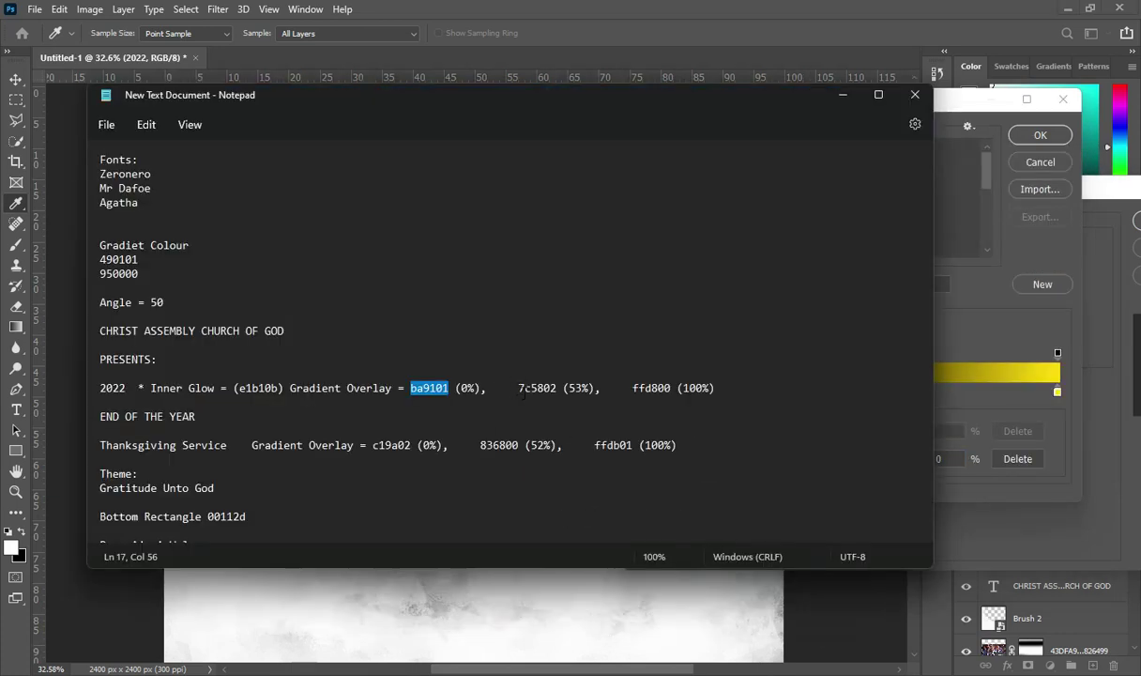
drag(518, 388, 557, 388)
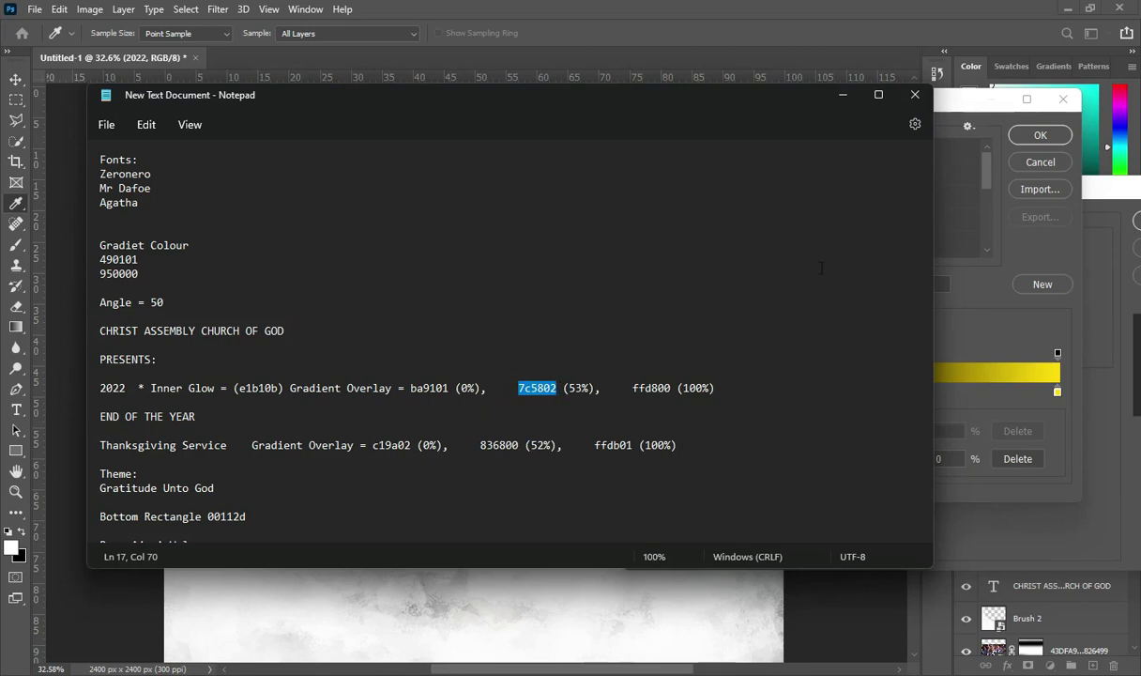
click(842, 97)
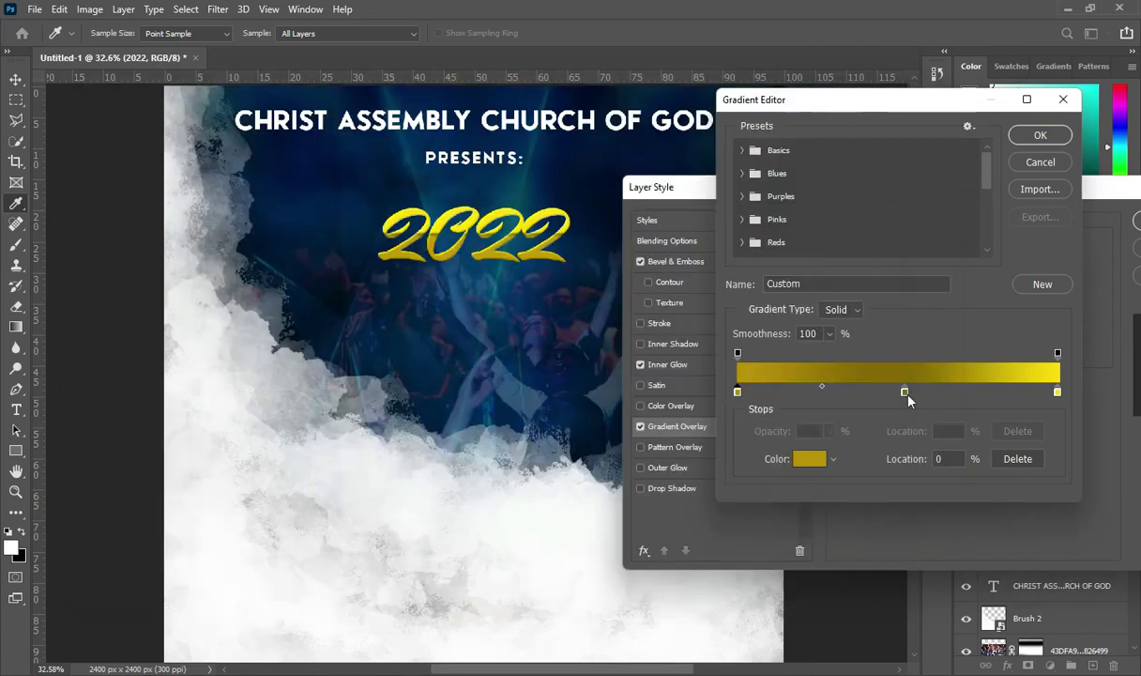
click(905, 391)
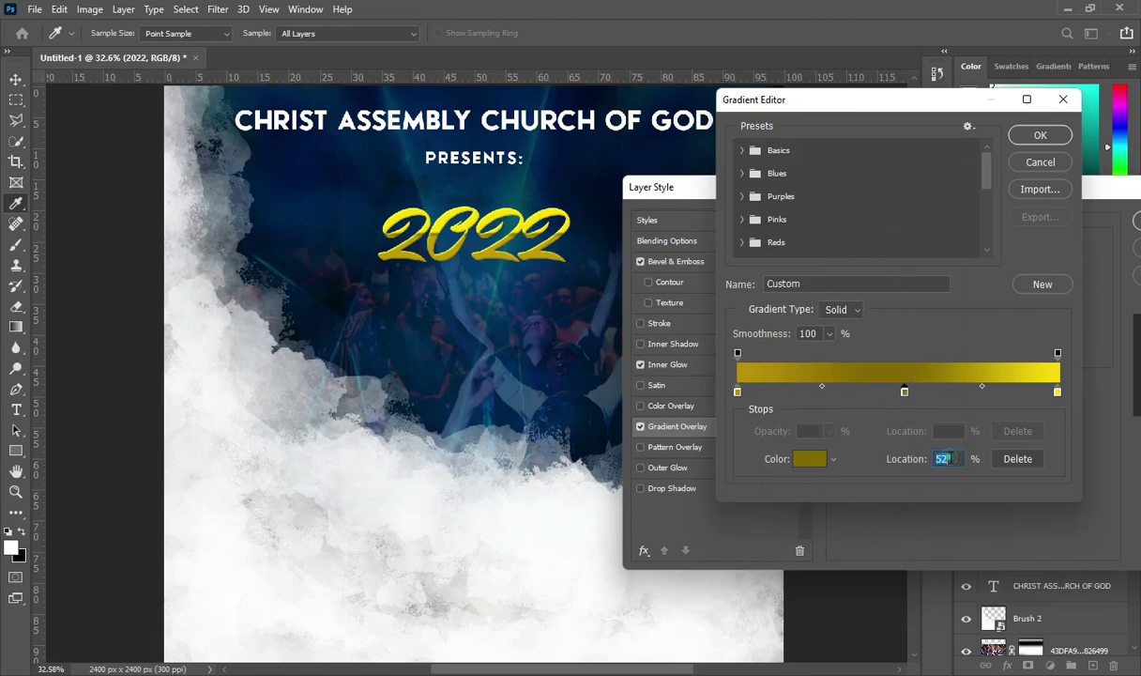
click(948, 458)
double_click(949, 459)
text(53)
click(807, 458)
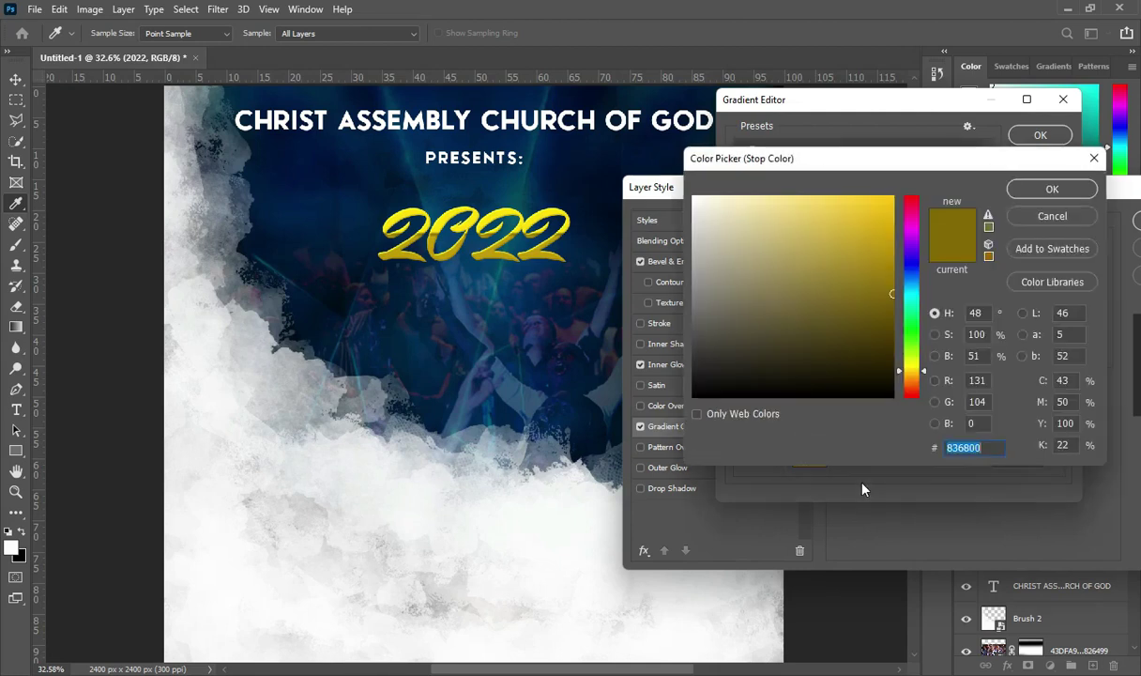
text(7c5802)
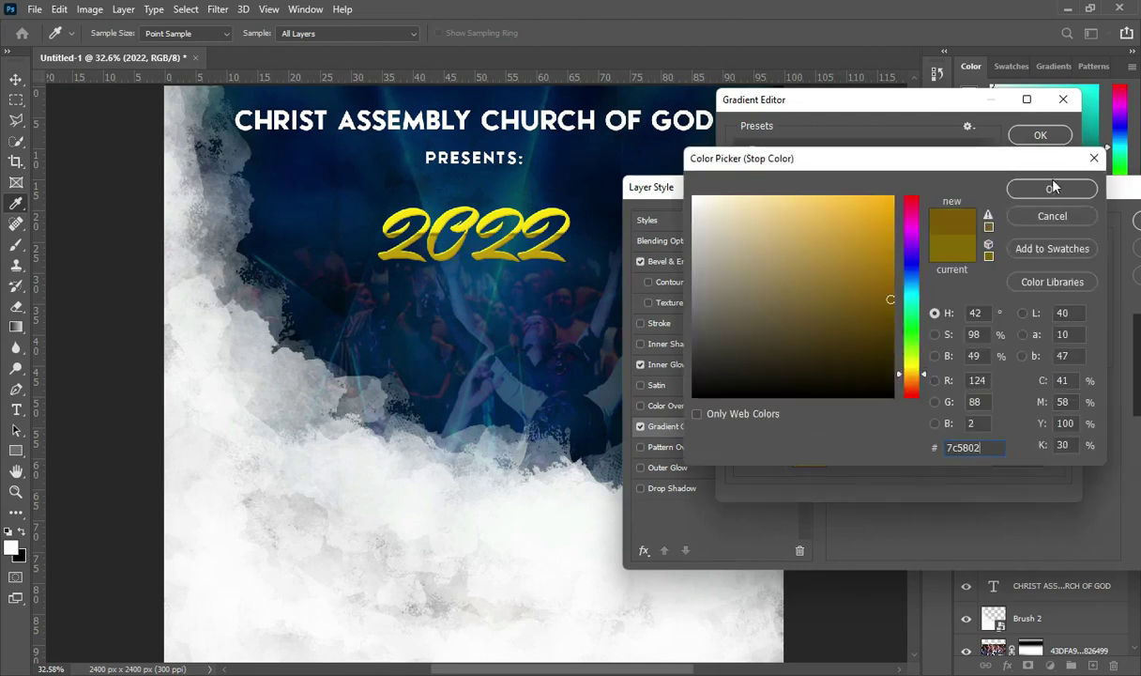
click(1052, 189)
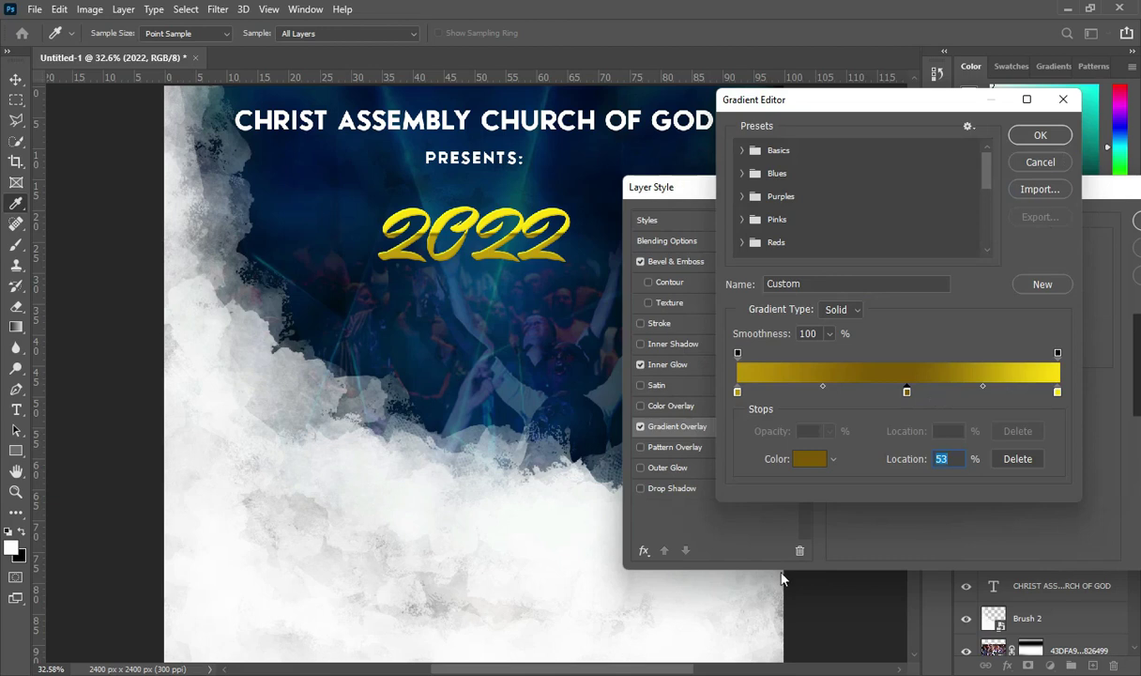
- Set the gradient's 100% stop to ffd800 copied from the Notepad notes and accept the gradient
key(alt+Tab)
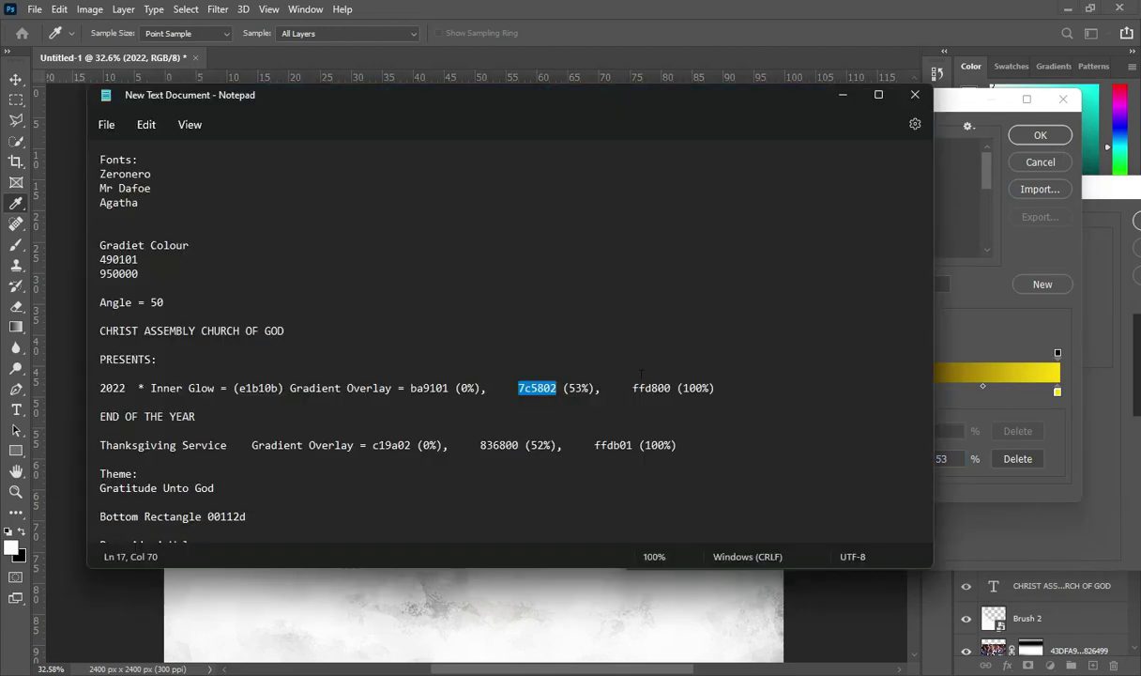
double_click(638, 387)
key(ctrl+c)
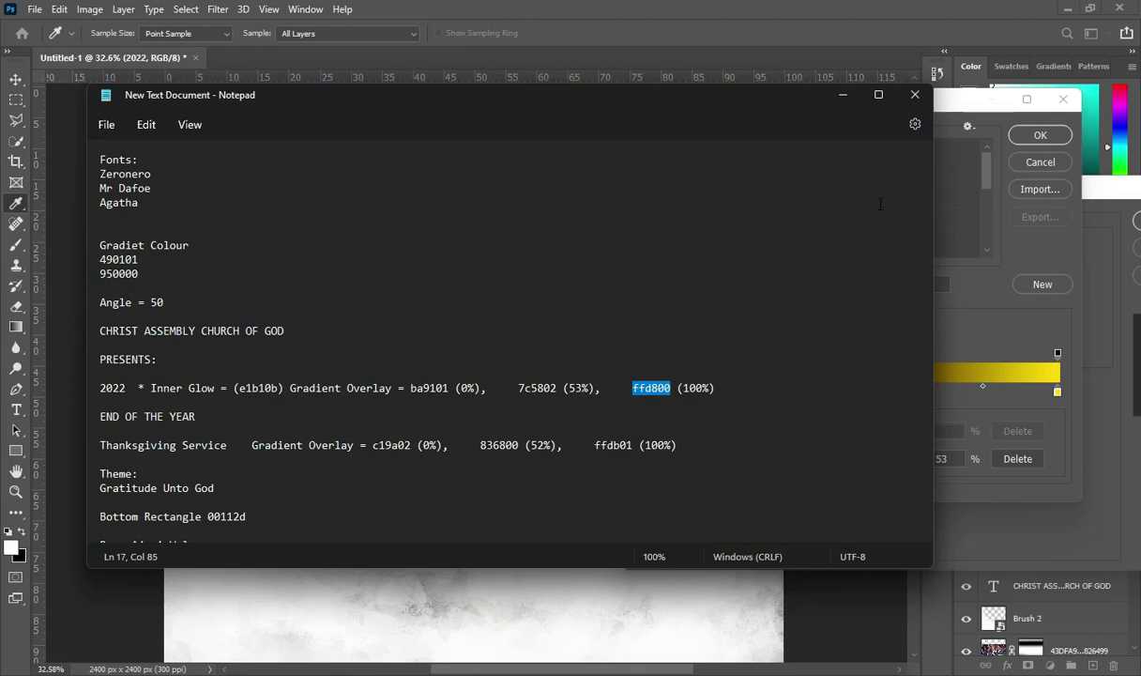
click(843, 95)
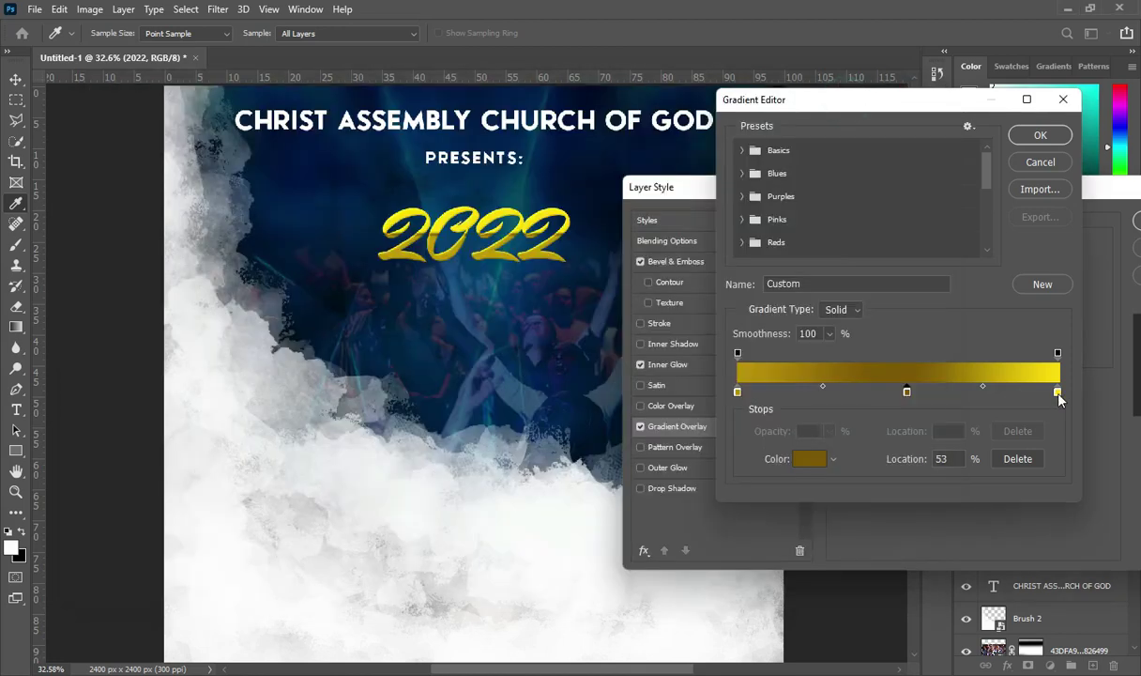
click(1057, 394)
click(807, 457)
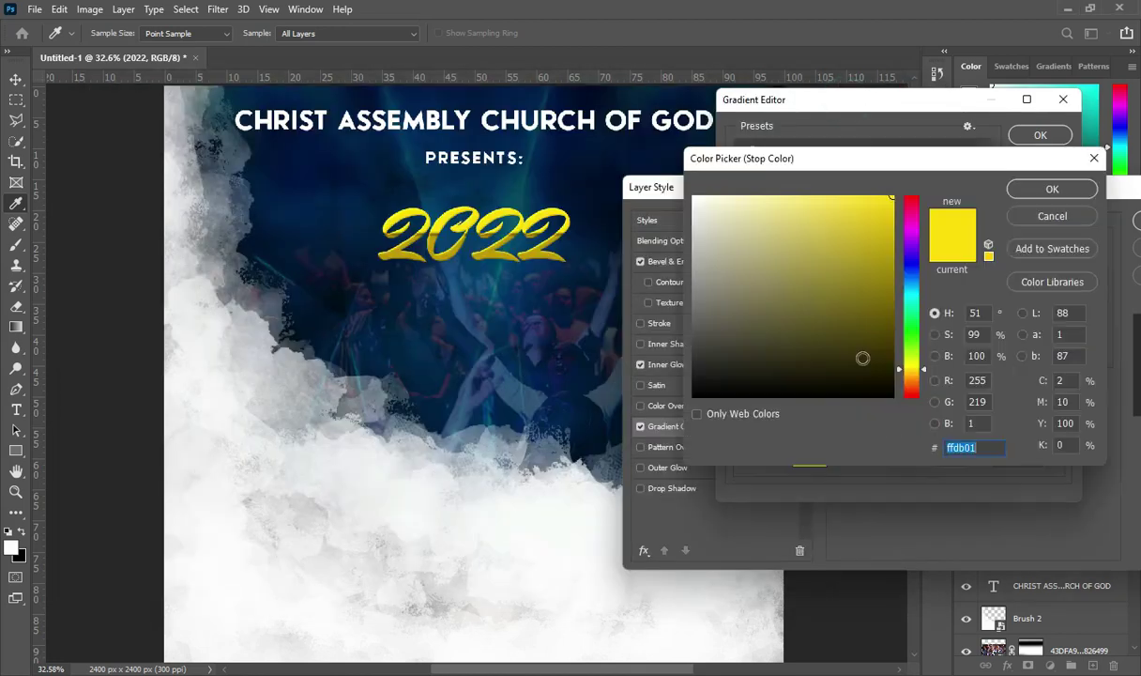
key(ctrl+v)
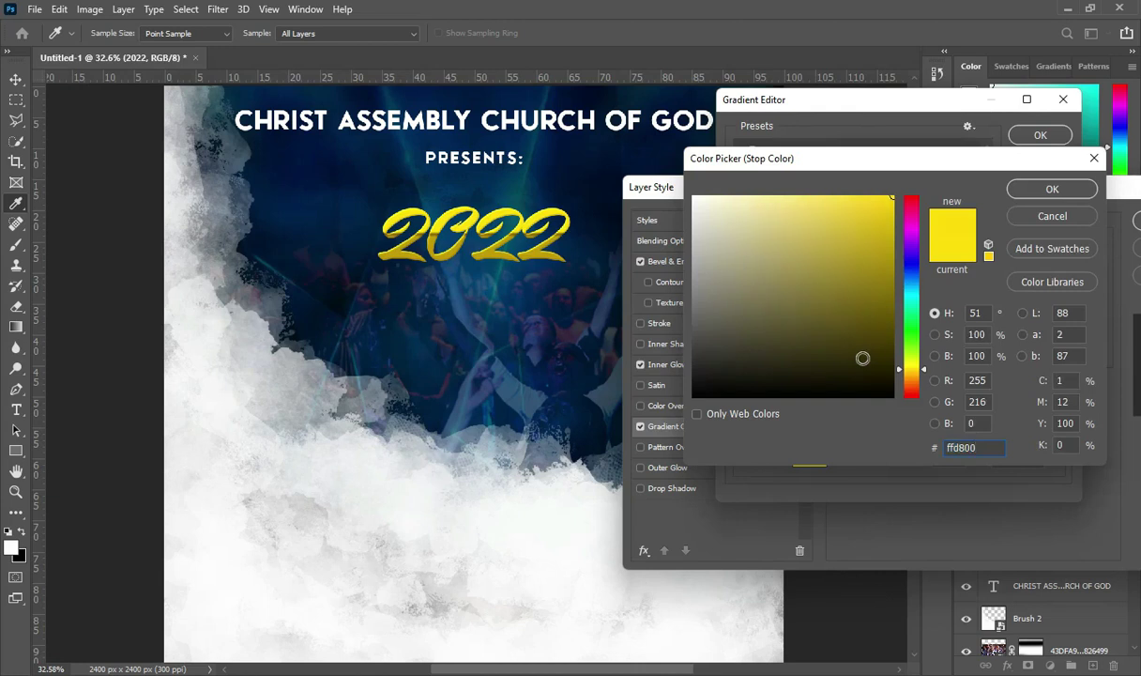
click(1049, 189)
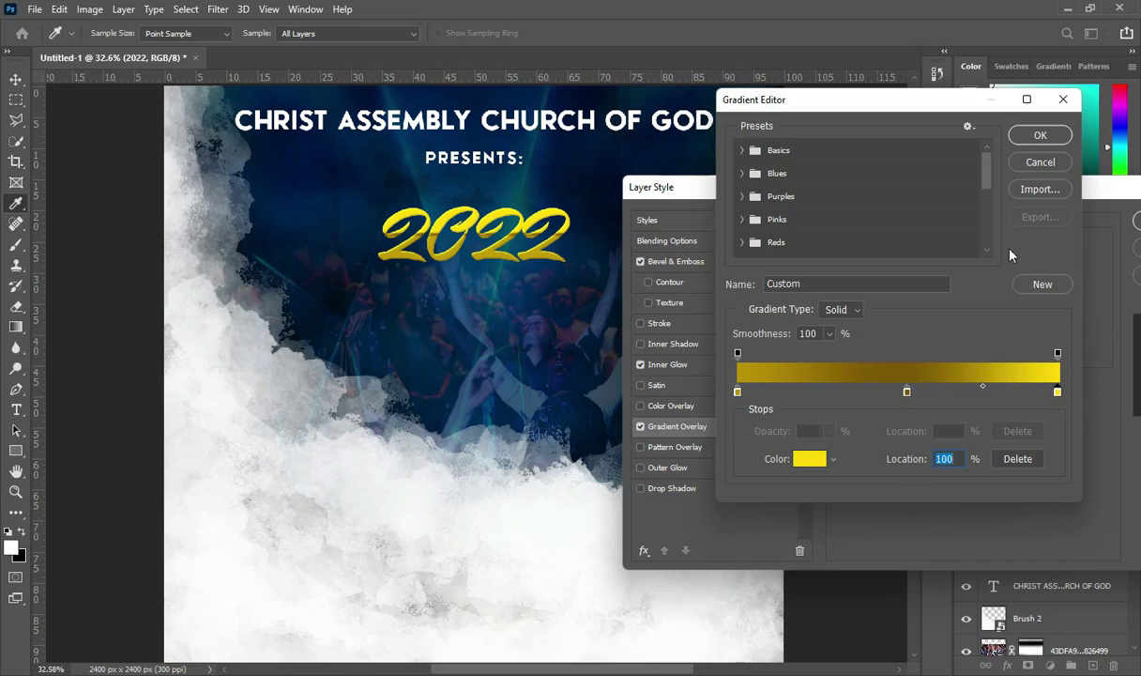
click(1036, 134)
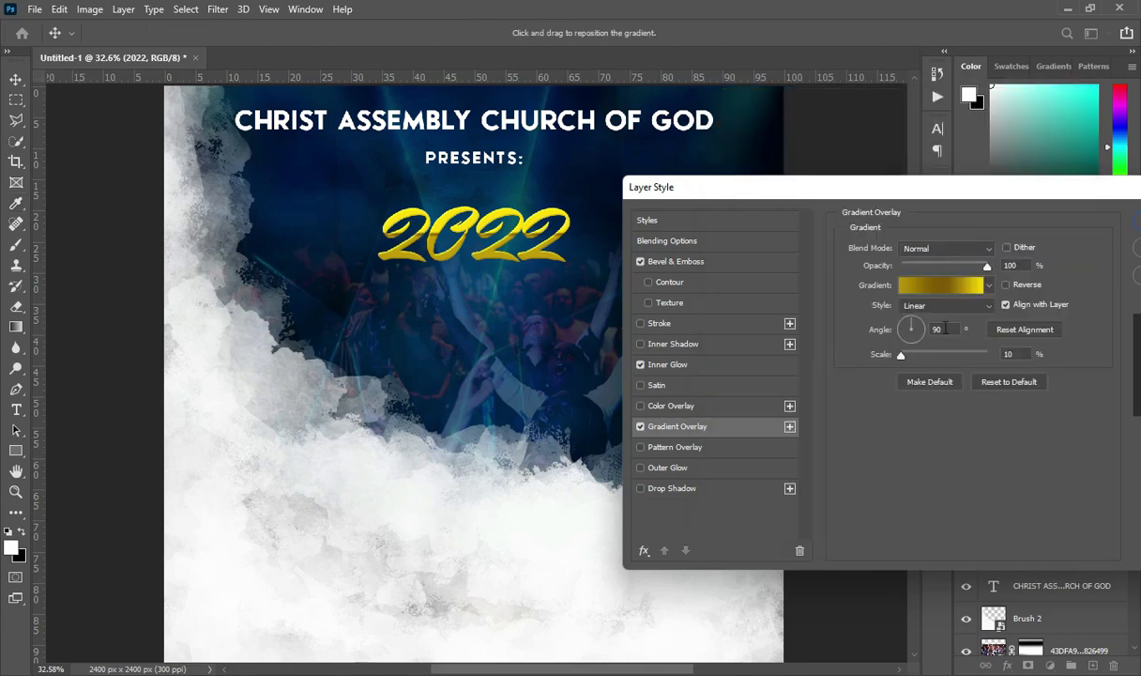
- Set the "2022" Gradient Overlay's angle to 69° and its scale to 89%
double_click(942, 328)
text(69)
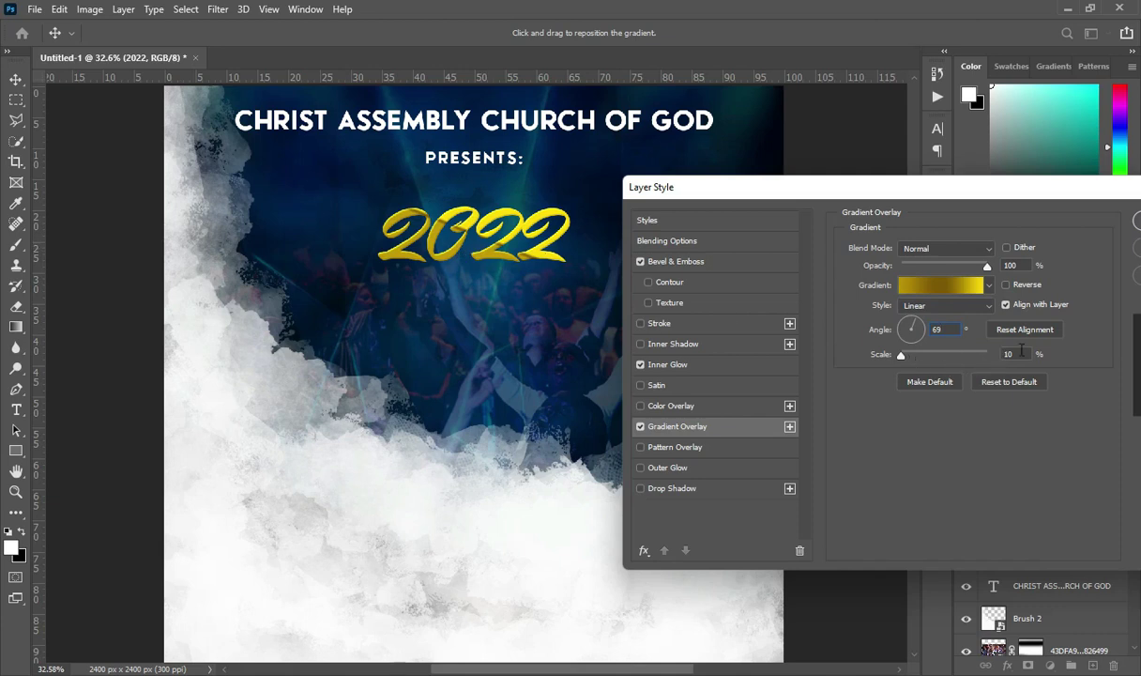
key(Tab)
text(89)
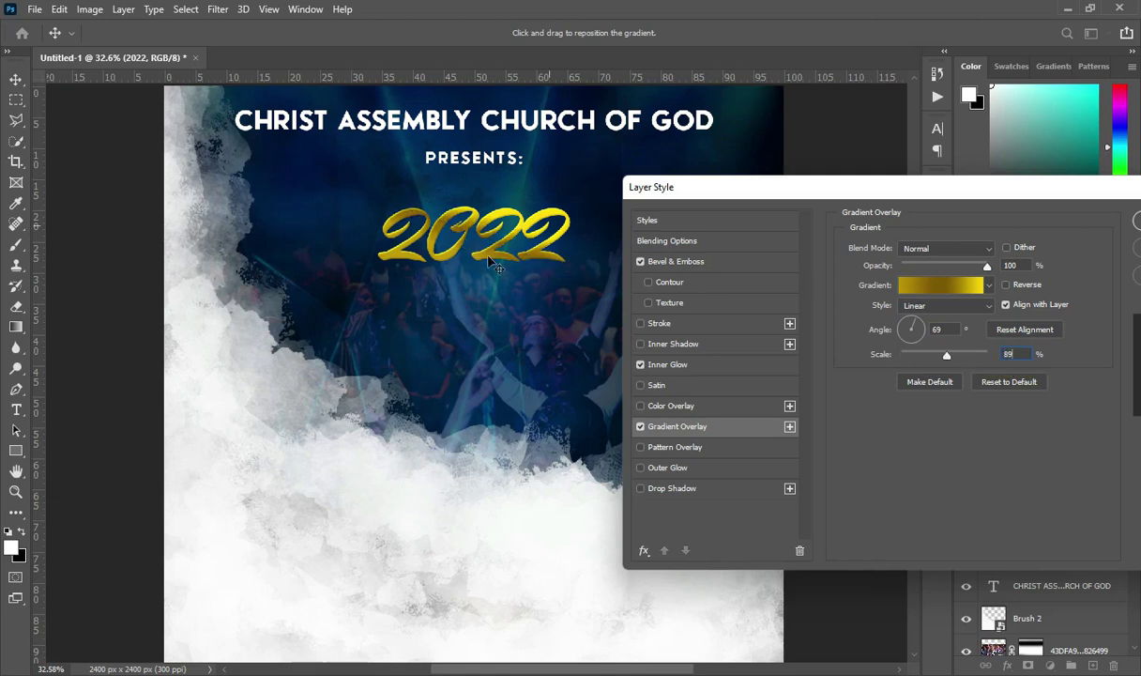
- Add a Drop Shadow to the "2022" text with opacity 100%, distance 9 px, spread 7%, size 9 px and noise 0%, and apply the layer style
click(676, 488)
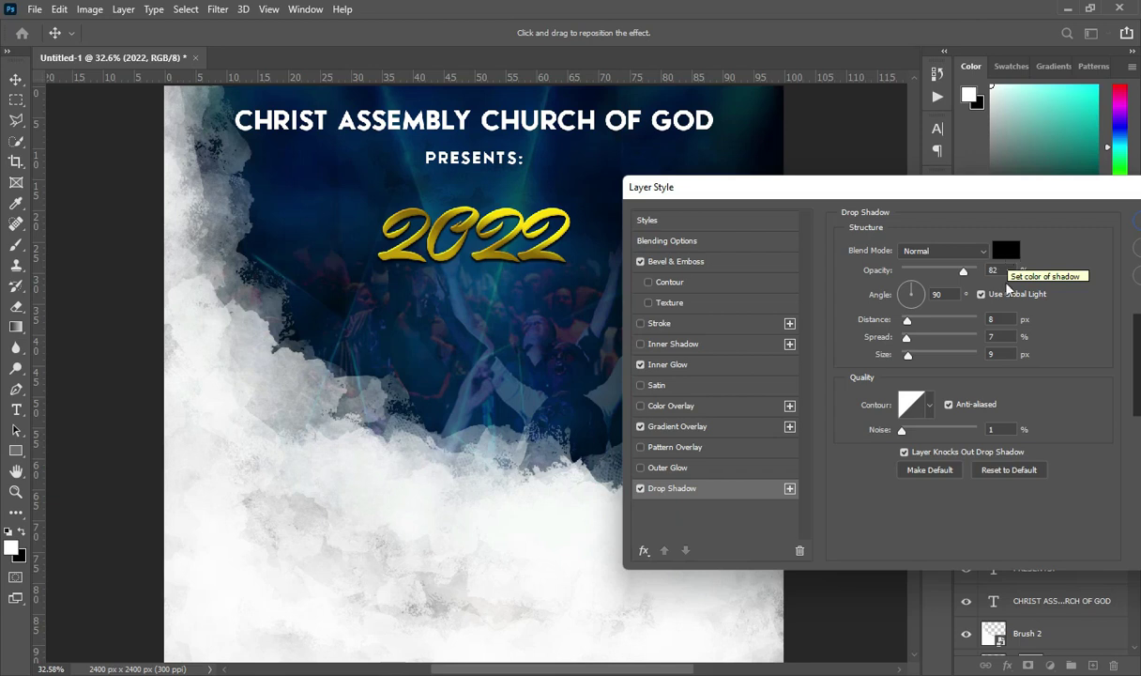
double_click(995, 270)
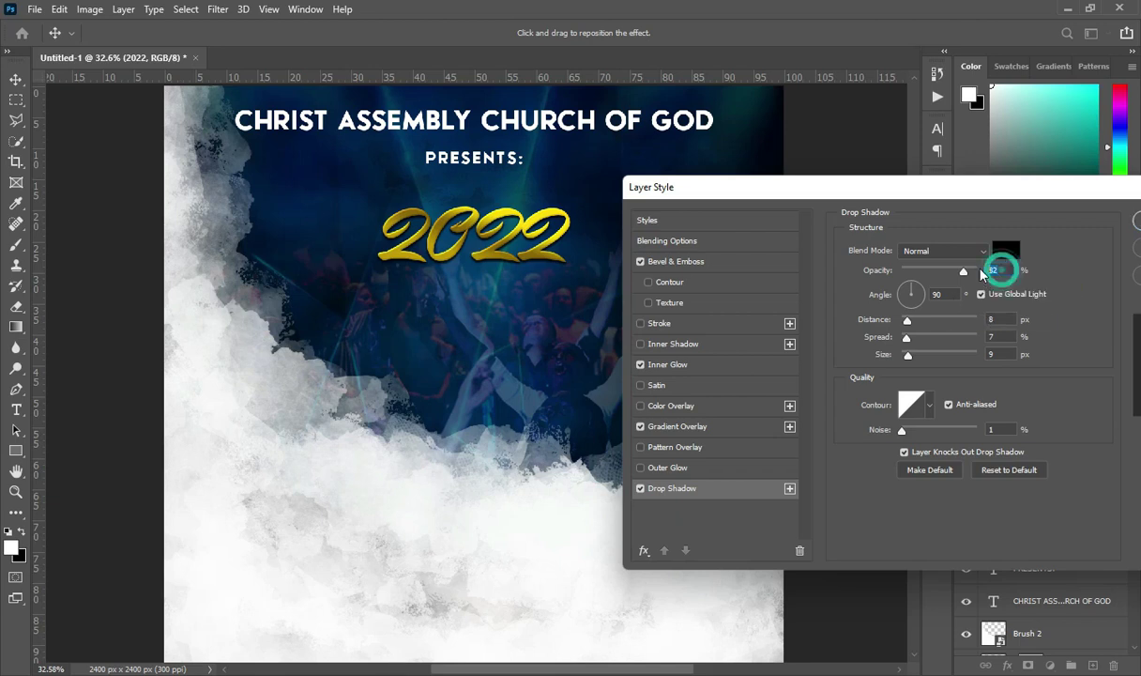
text(100)
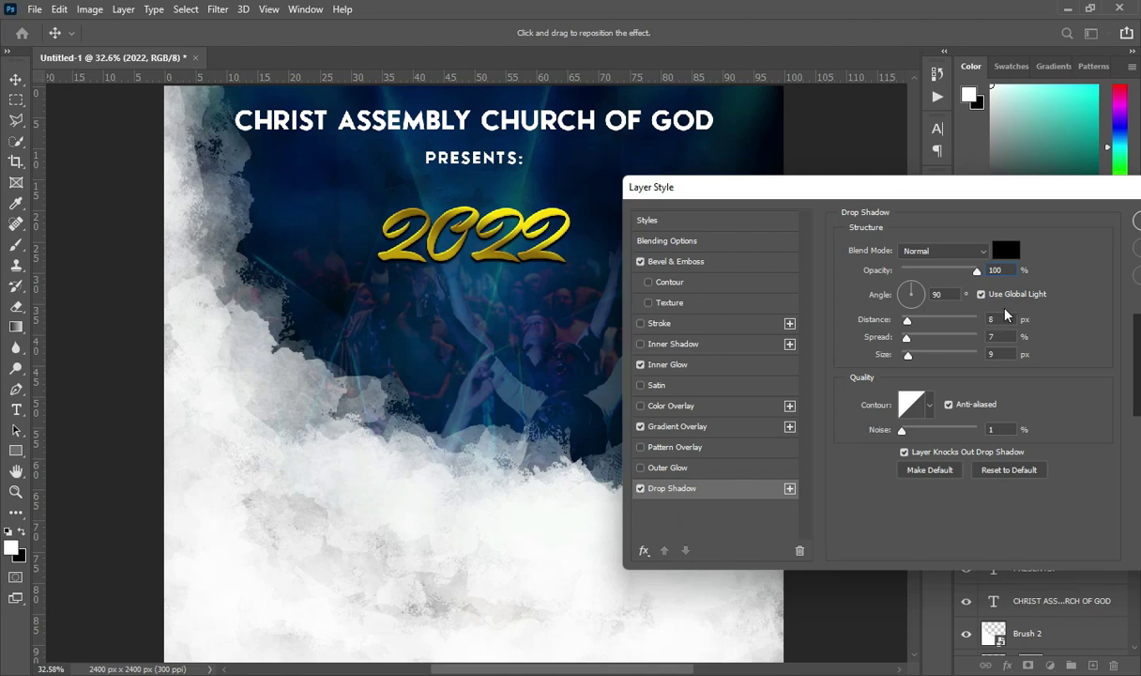
click(985, 320)
text(9)
click(996, 336)
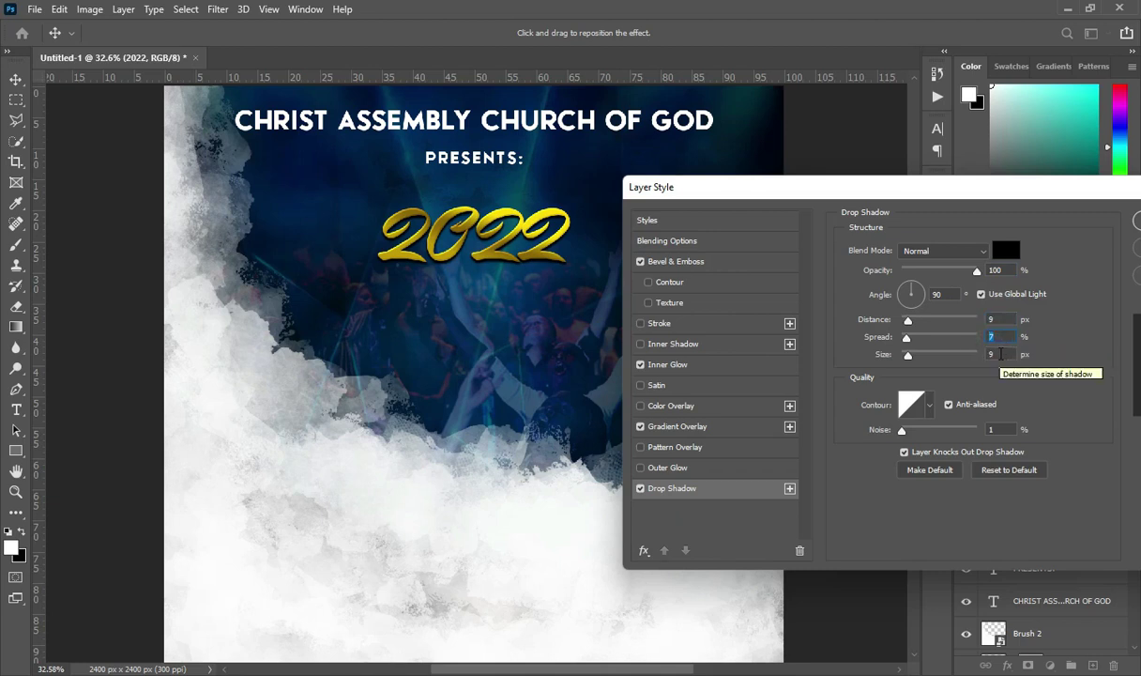
click(998, 353)
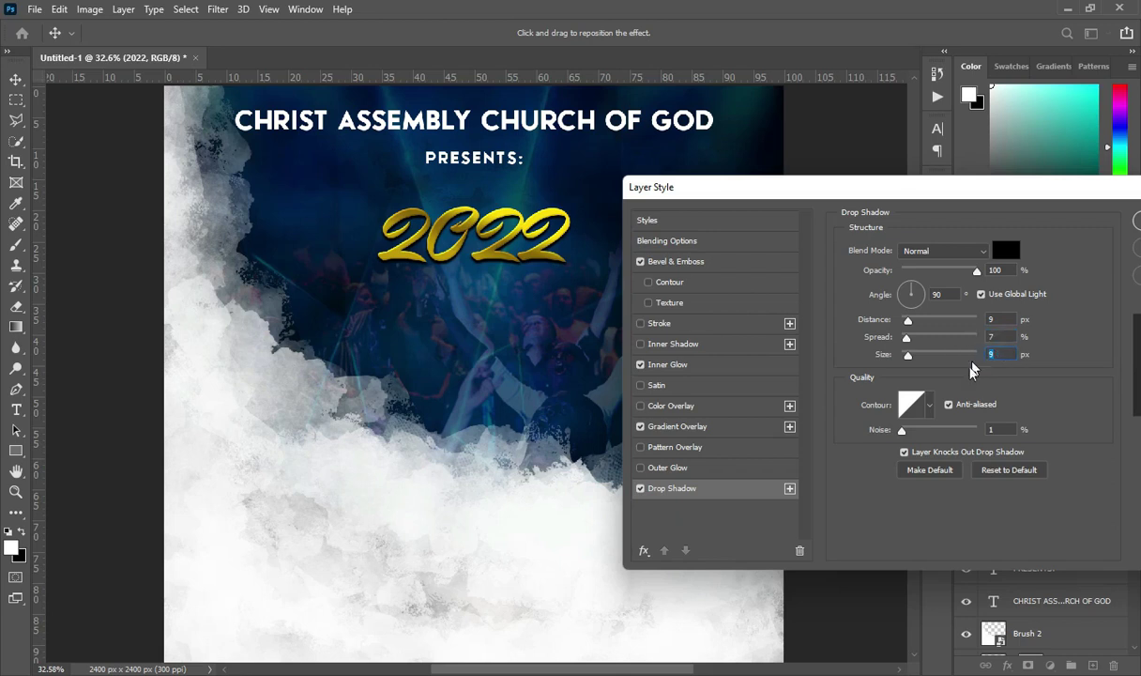
drag(1003, 196, 951, 192)
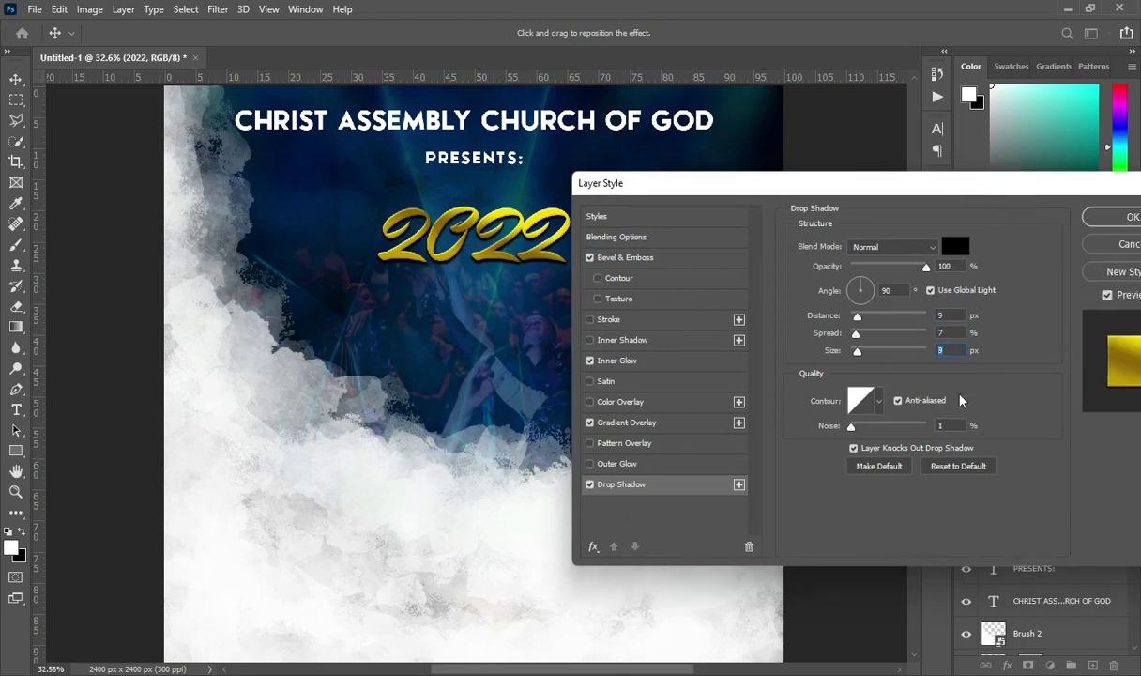
click(944, 427)
text(0)
drag(981, 187, 897, 184)
click(1043, 214)
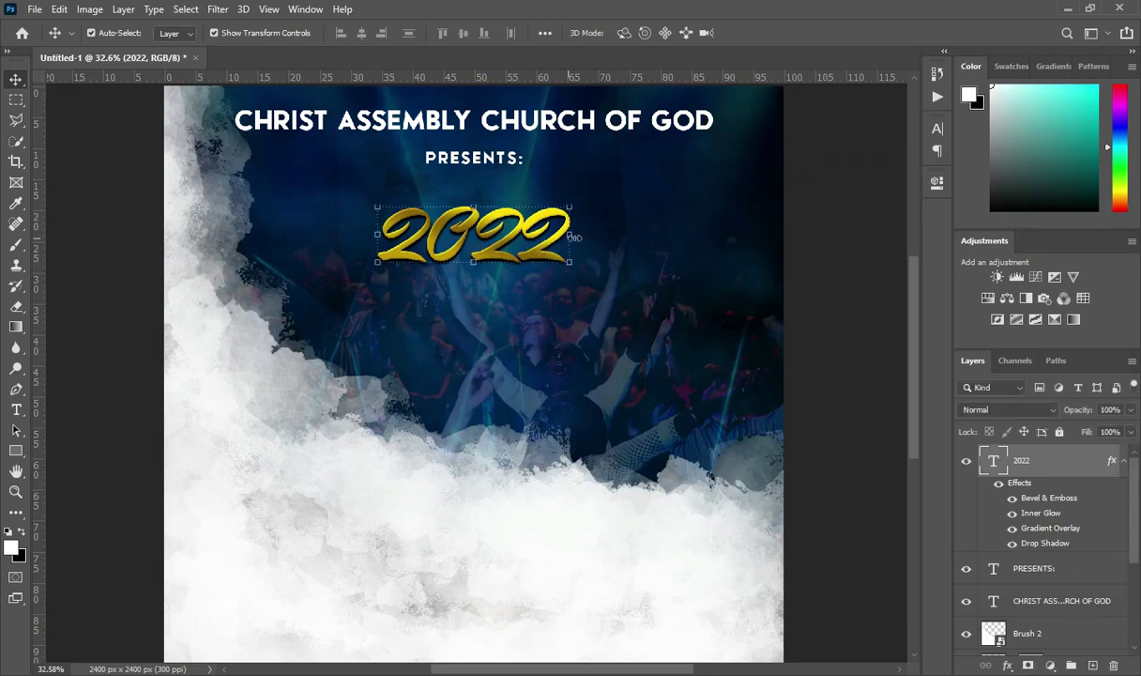
- Nudge the "2022" text slightly upward, closer to the "PRESENTS:" line
key(Up)
key(Up)
key(Up)
key(Up)
key(Up)
key(Up)
key(Up)
key(Up)
key(Up)
key(Up)
key(Up)
key(Up)
key(Up)
key(Up)
key(Up)
key(Up)
key(Up)
key(Up)
key(Up)
key(Up)
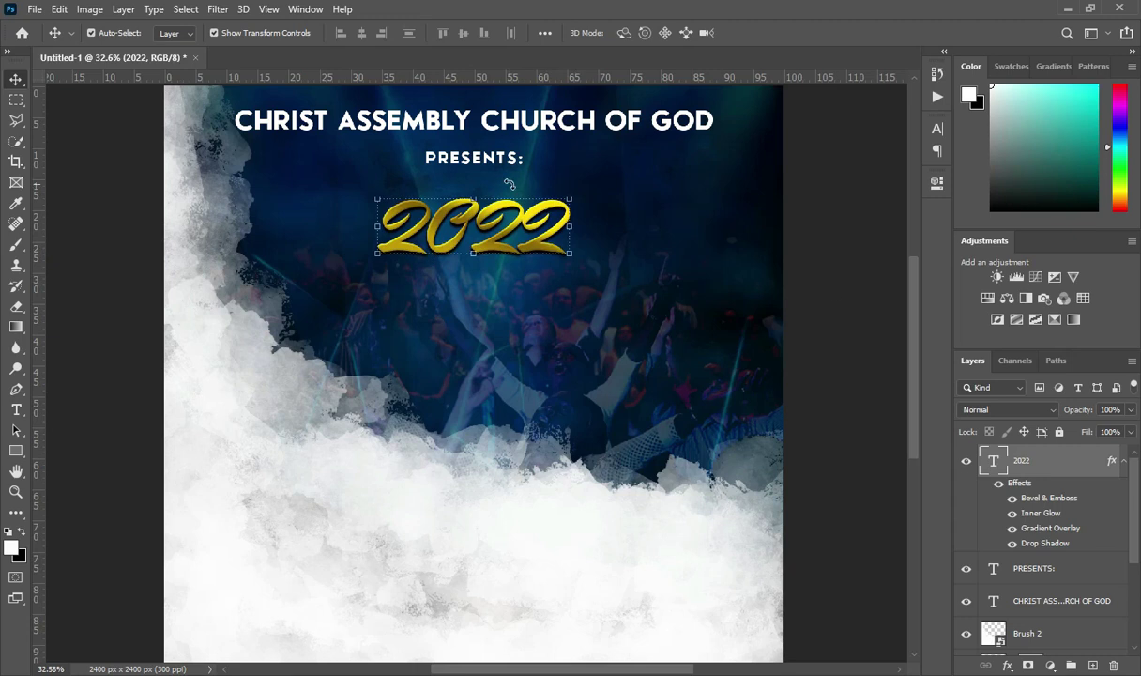
- Duplicate the "PRESENTS:" text, stack the copy above the "2022" layer, and place it directly beneath "2022" on the canvas
click(474, 157)
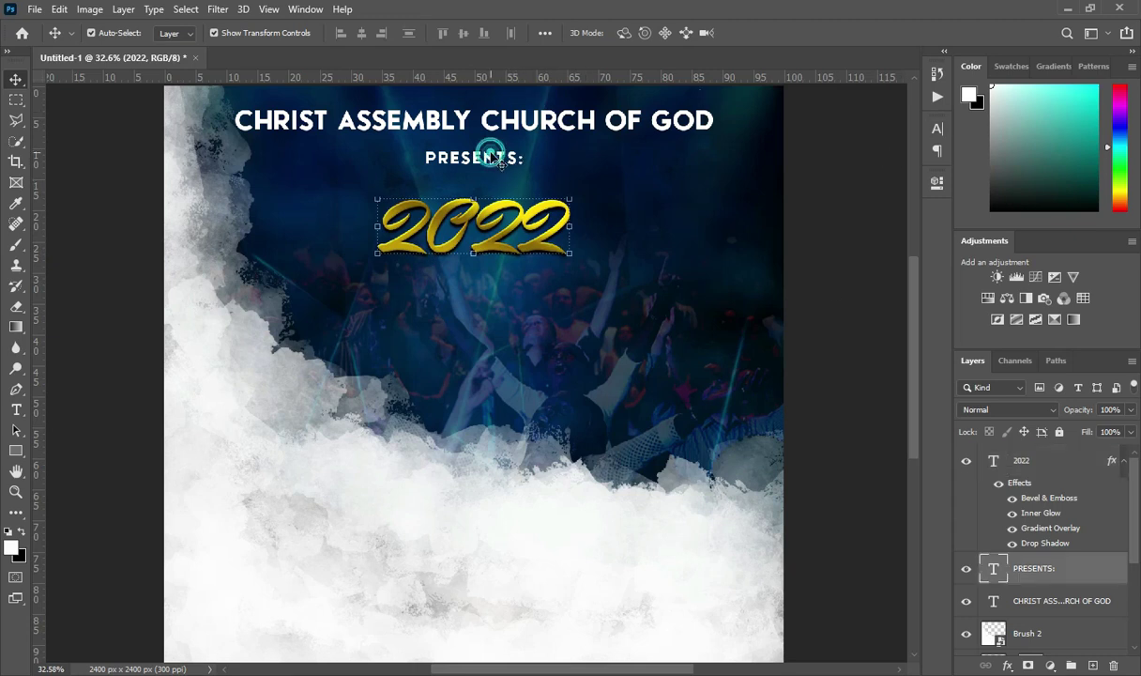
key(ctrl)
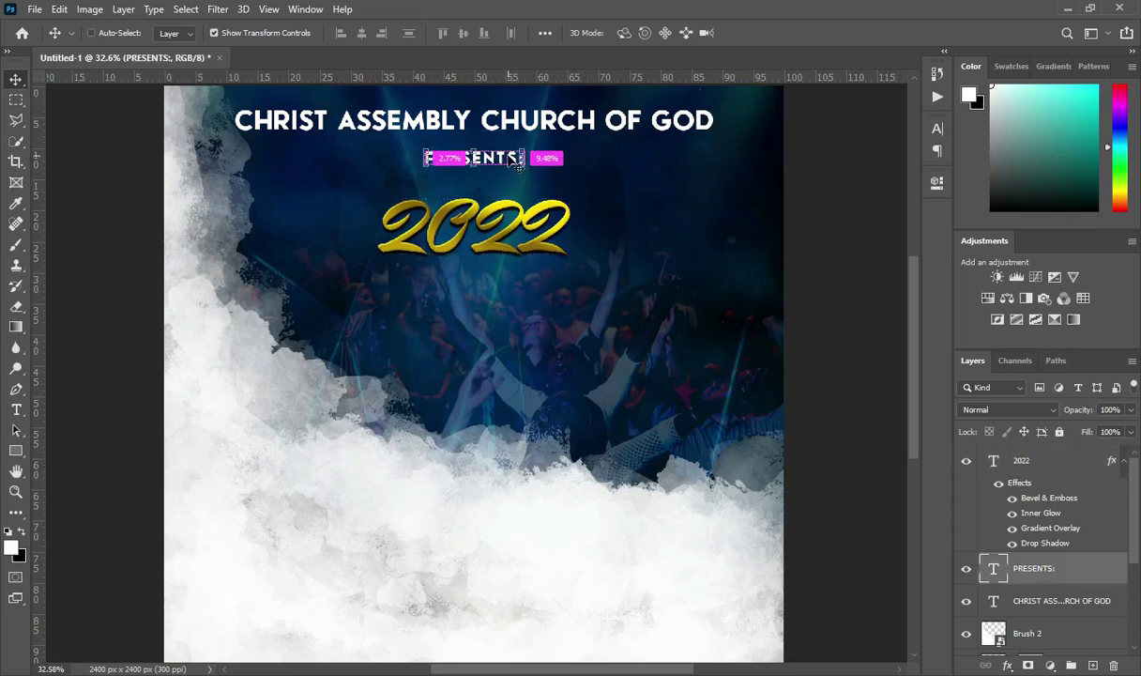
key(ctrl+j)
drag(1061, 574, 1071, 447)
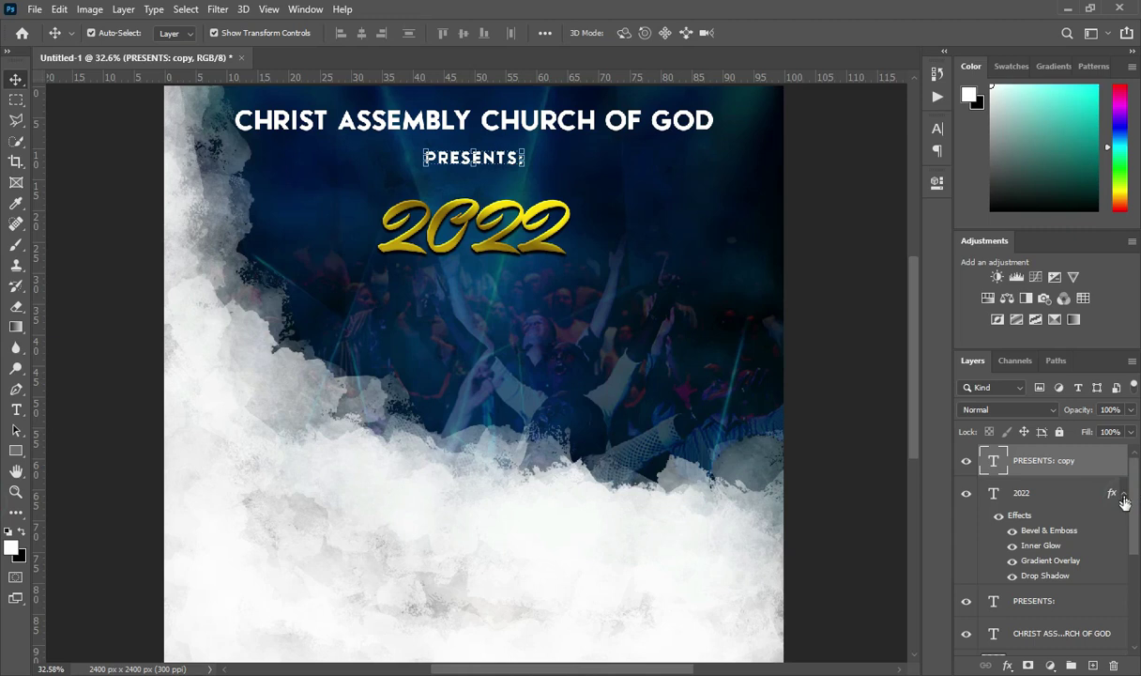
click(1123, 494)
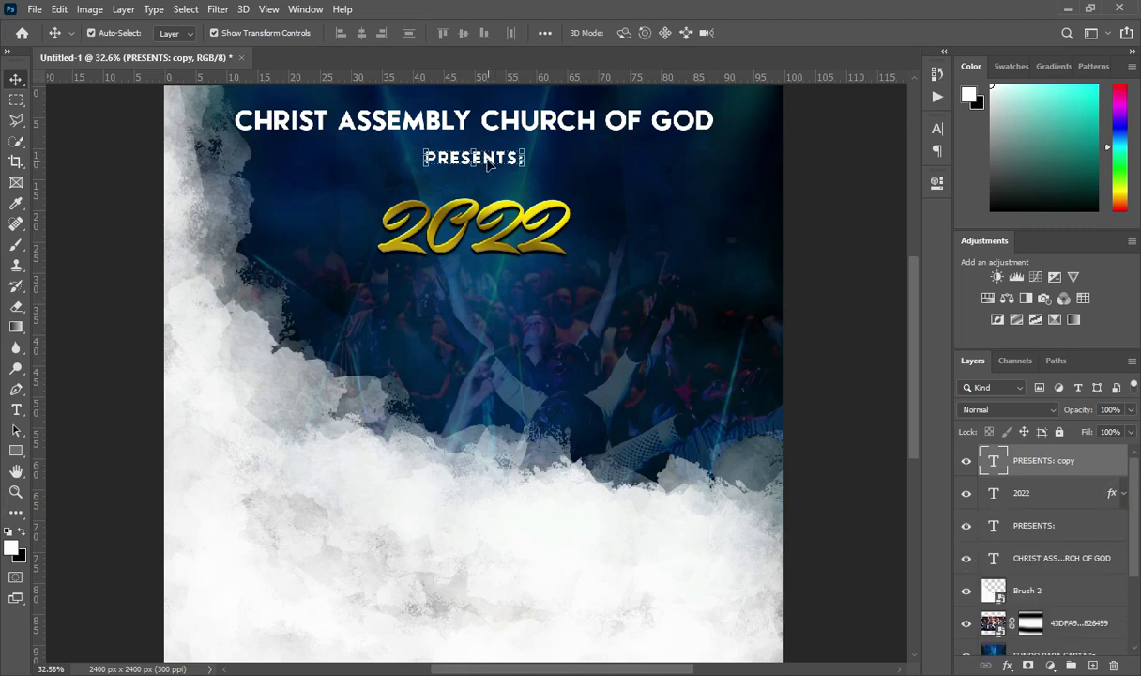
drag(487, 161, 487, 259)
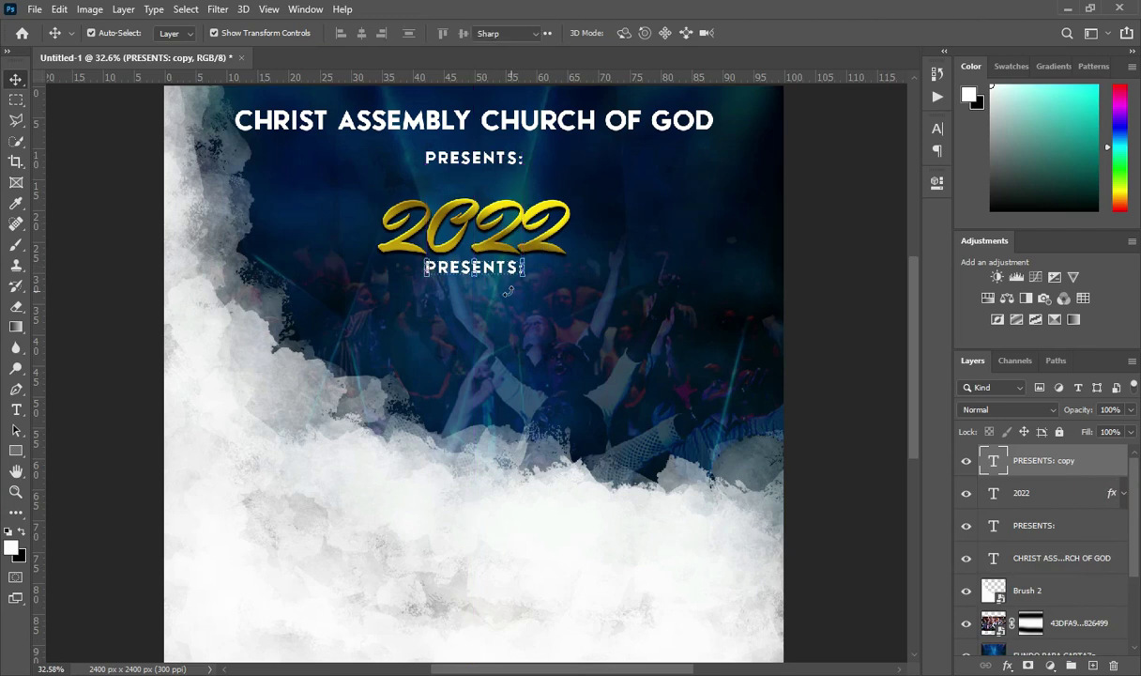
- Replace the copied text beneath "2022" with "END OF THE YEAR" from the Notepad notes and commit the edit
double_click(472, 266)
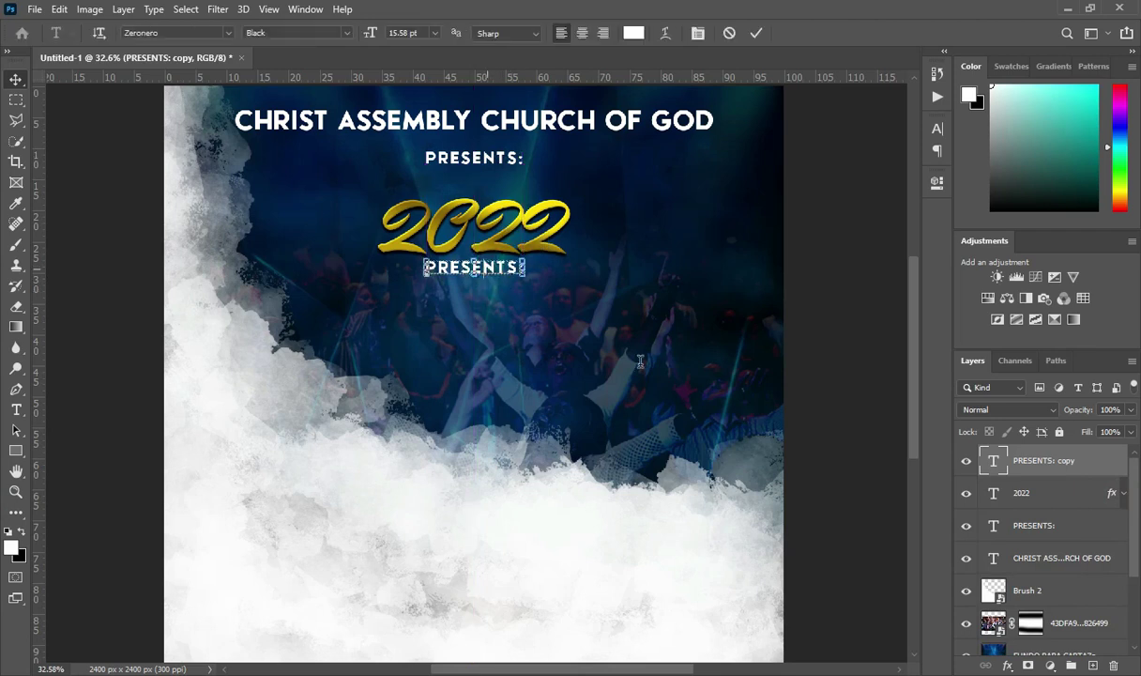
key(alt+Tab)
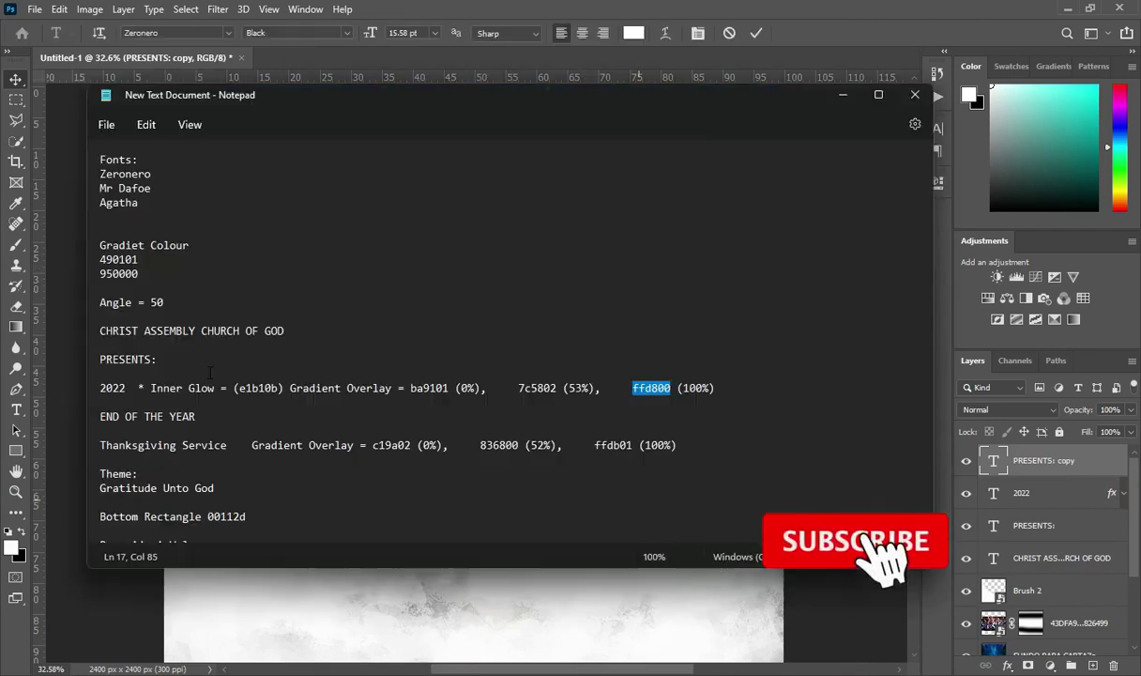
click(94, 419)
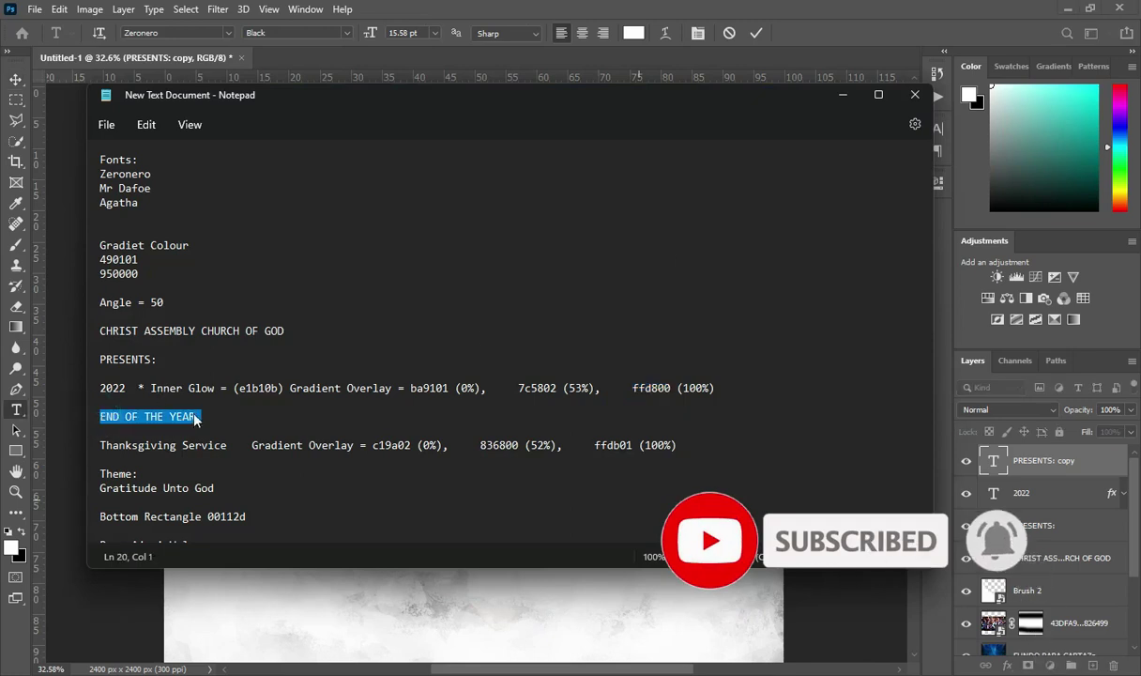
click(842, 95)
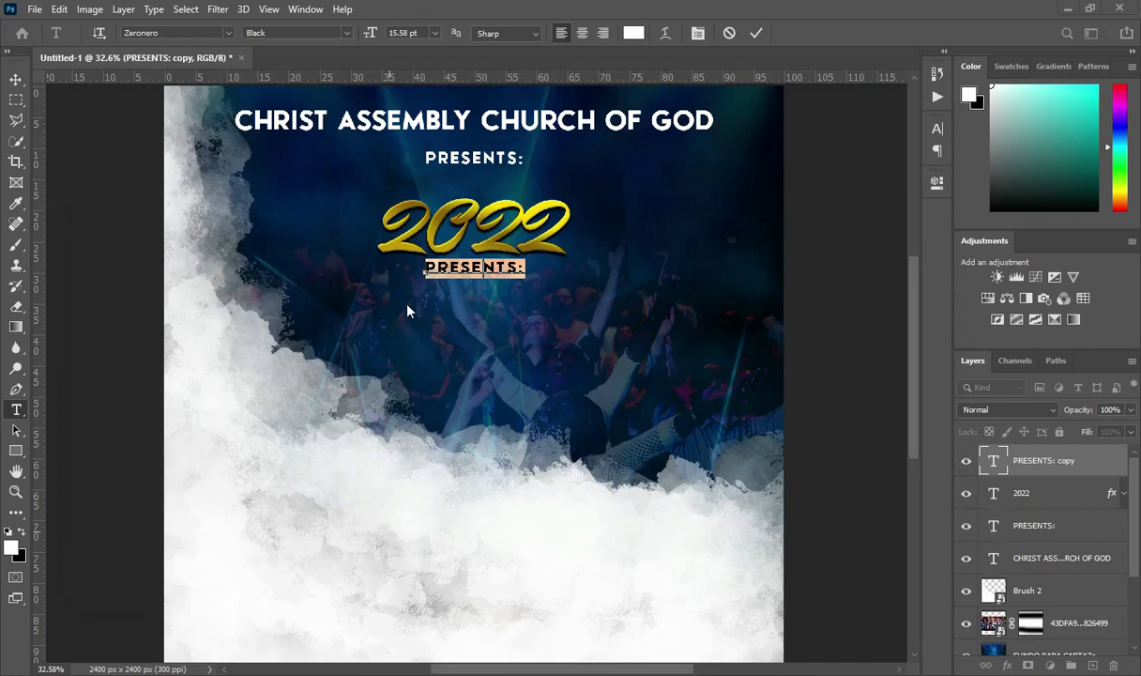
click(427, 268)
key(ctrl+a)
text(END OF THE YEAR)
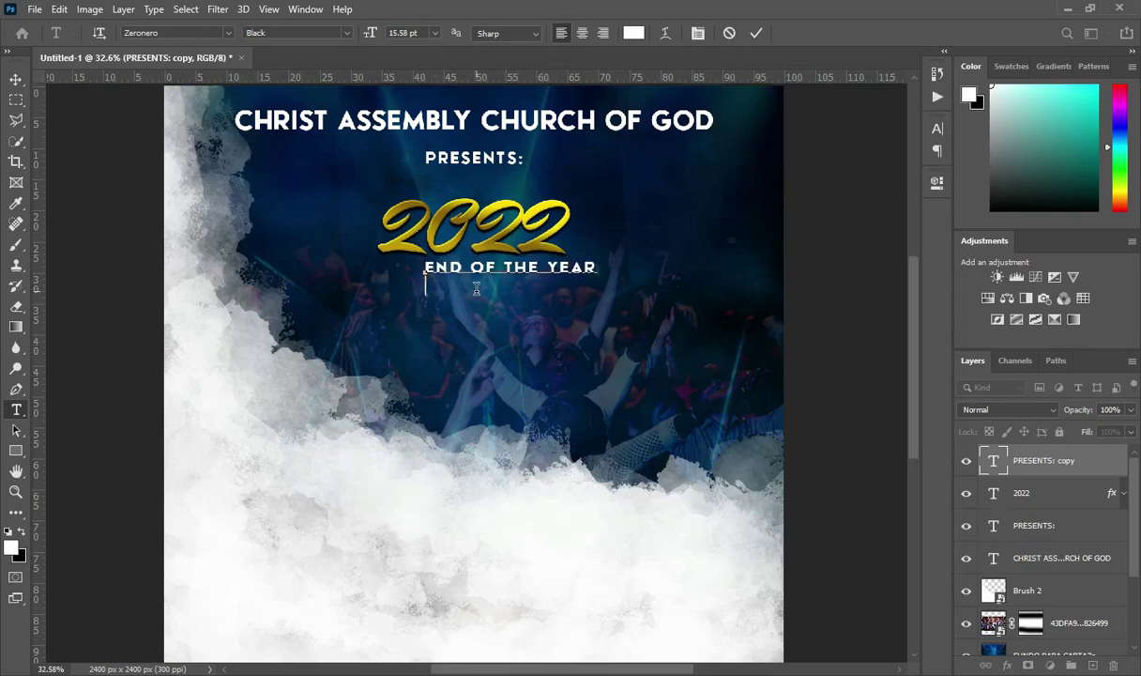
click(756, 34)
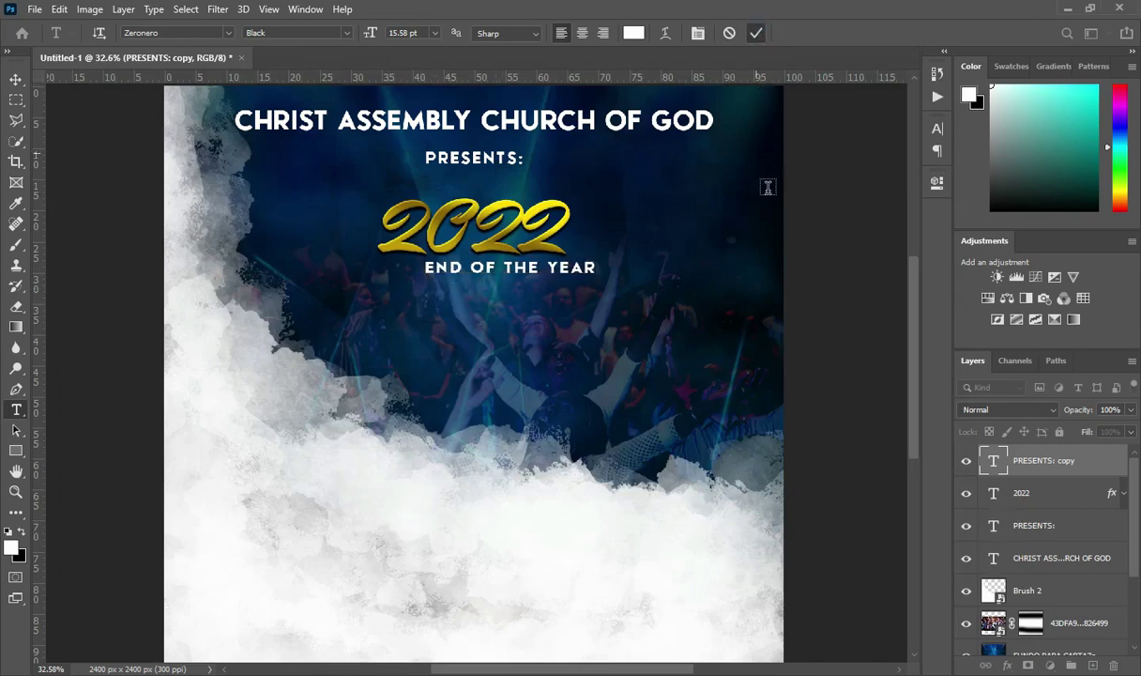
- Set the character tracking of the "END OF THE YEAR" text to 0
click(938, 128)
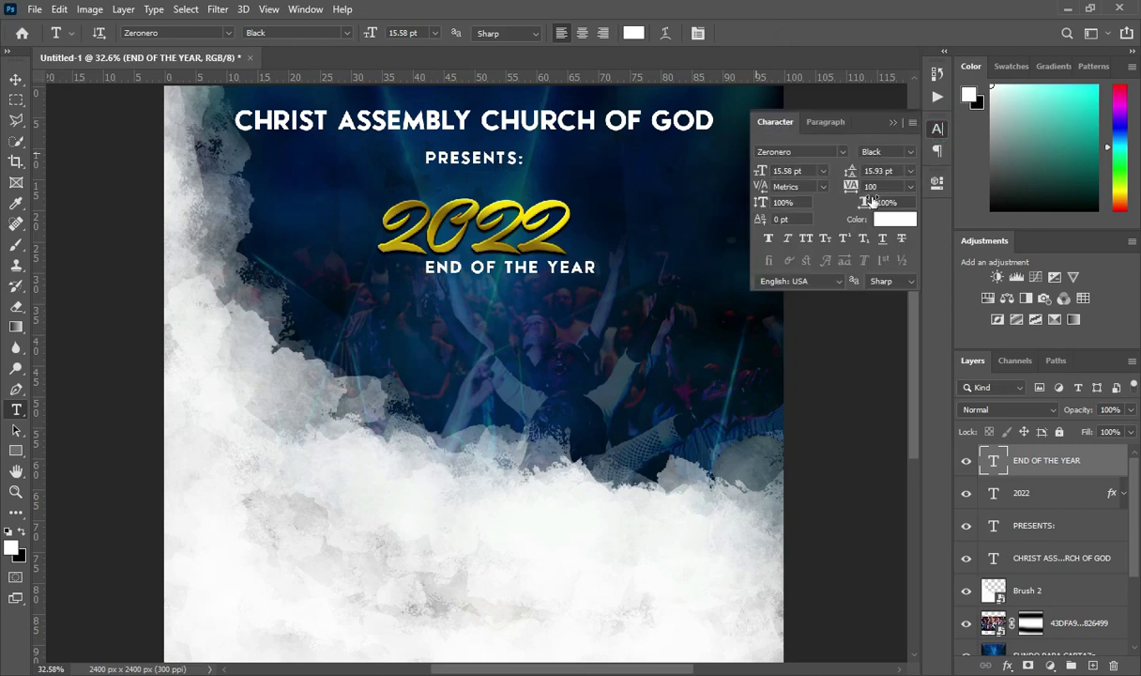
double_click(873, 186)
text(0)
key(Return)
click(892, 122)
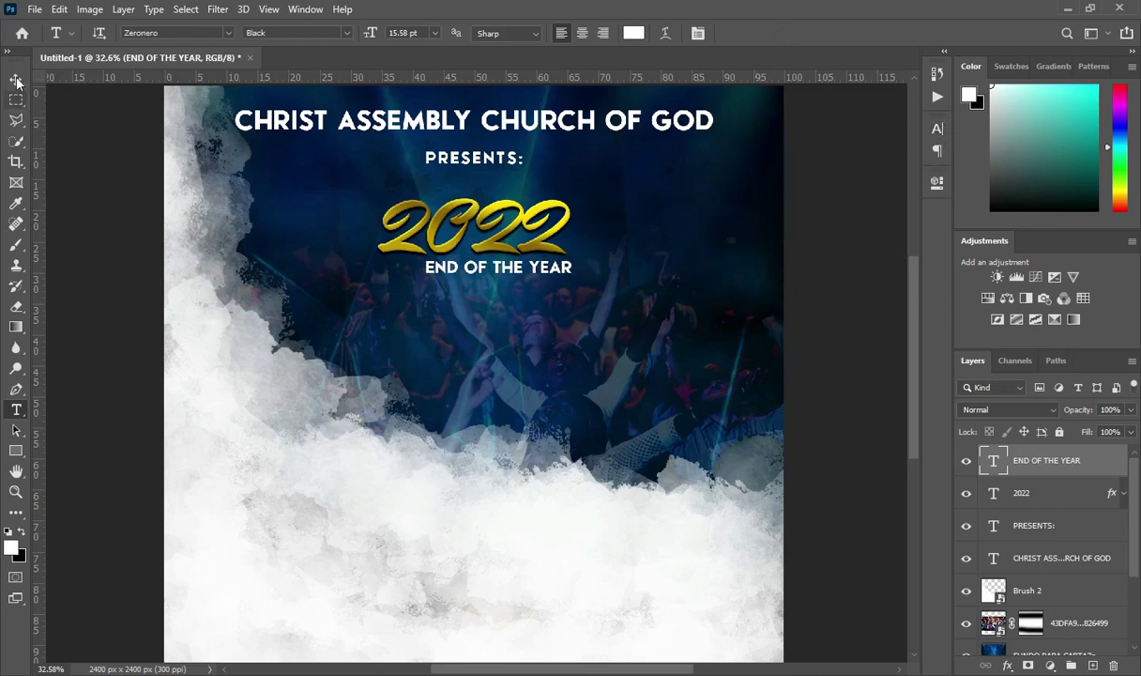
- Move "END OF THE YEAR" directly beneath "2022" and scale it up to match the width of "2022"
key(v)
drag(478, 272, 435, 268)
key(ctrl+t)
drag(528, 269, 571, 269)
click(785, 33)
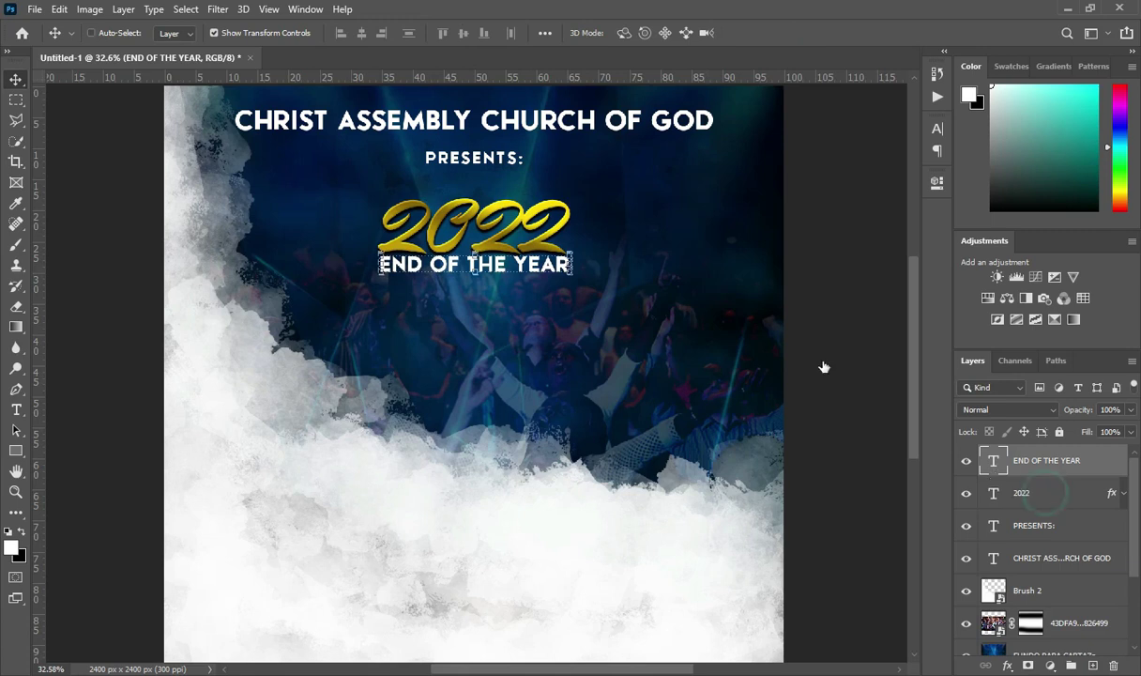
- Scale the "2022" and "END OF THE YEAR" layers together down to about 84%, keeping them centred beneath "PRESENTS:"
ctrl+shift+click(571, 233)
key(ctrl+t)
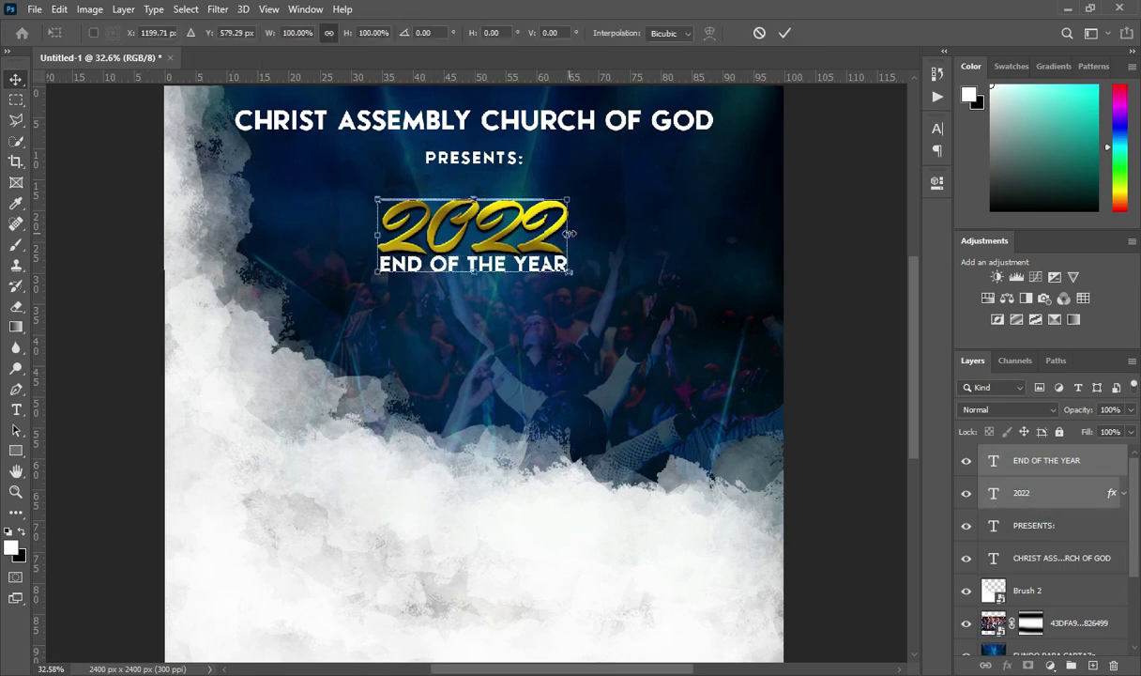
drag(471, 270, 472, 260)
click(785, 33)
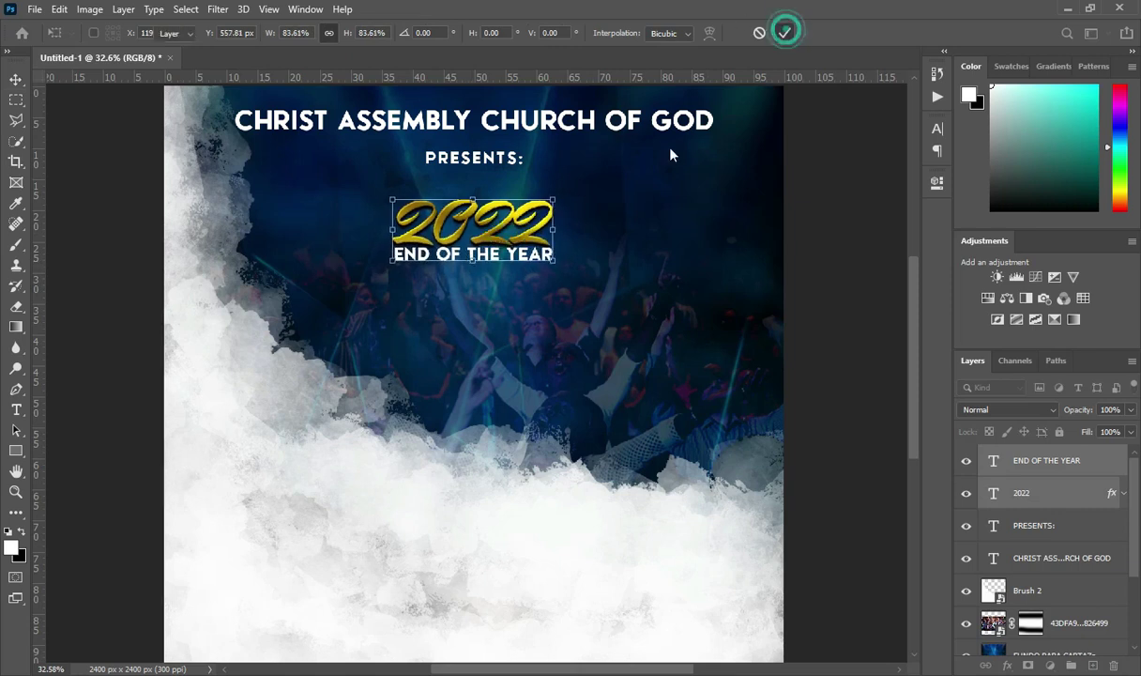
scroll(579, 210, down, 1)
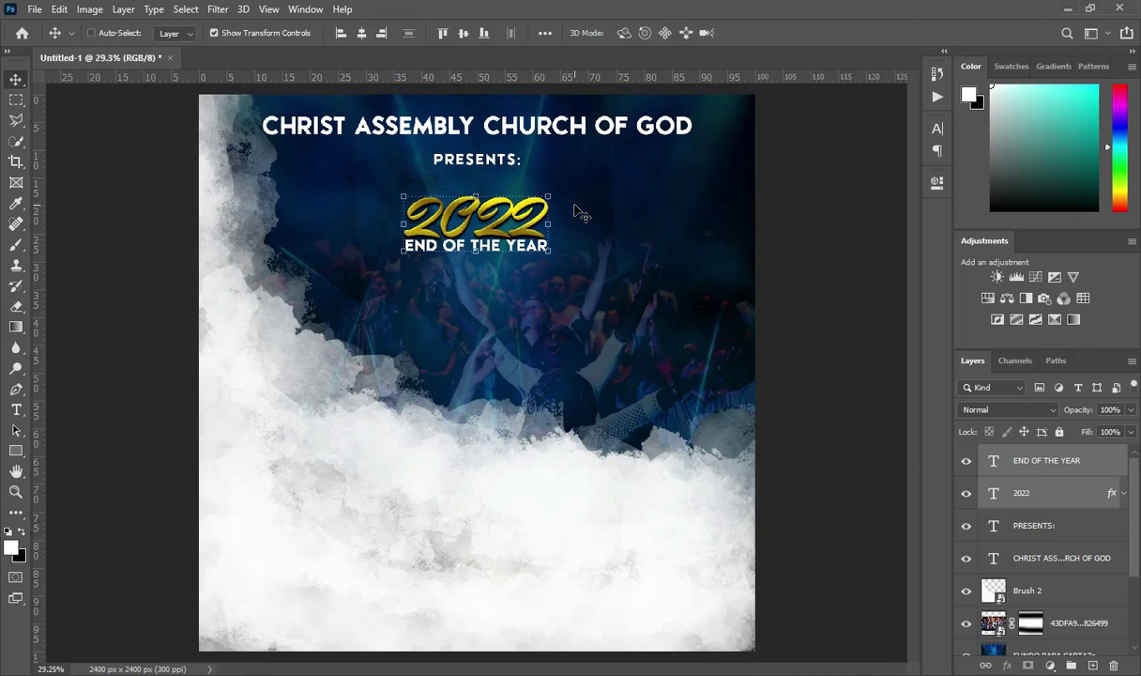
scroll(460, 221, up, 3)
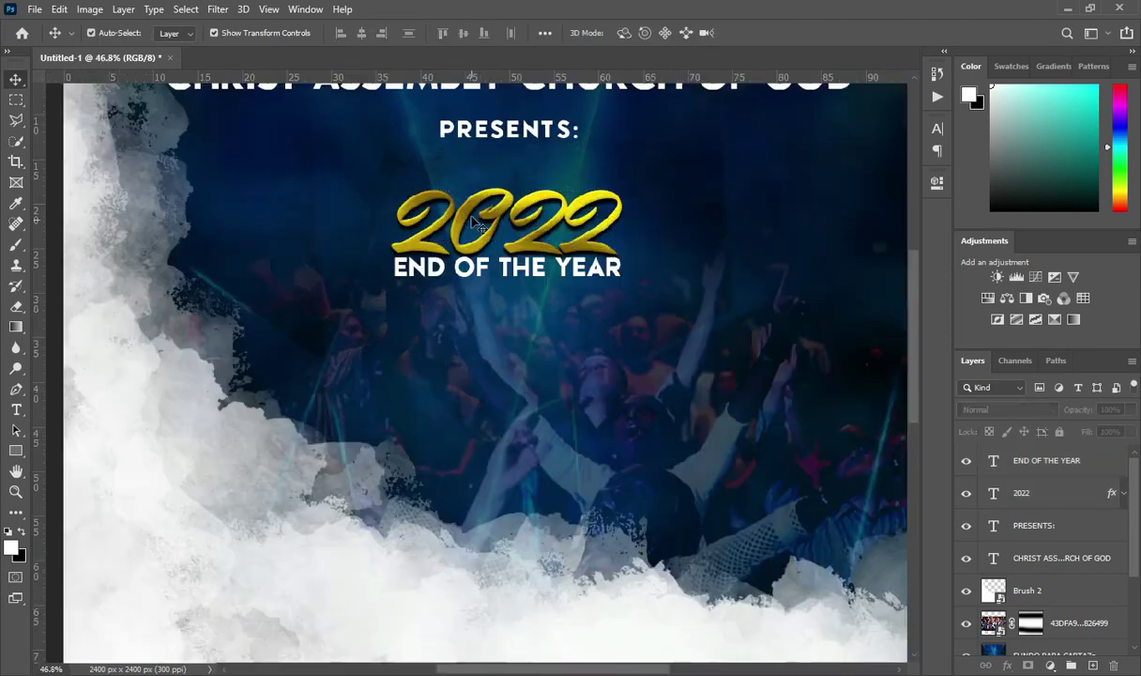
scroll(481, 229, down, 2)
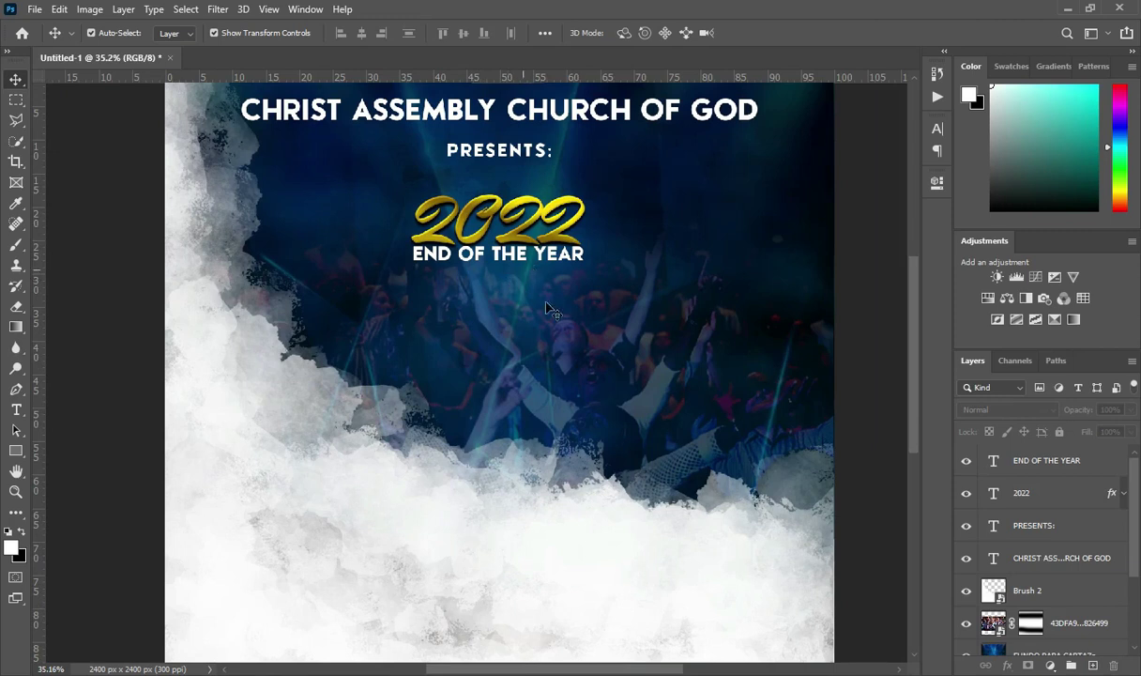
- Copy "Thanksgiving Service" from the Notepad notes and add it as a new text layer below "END OF THE YEAR"
key(t)
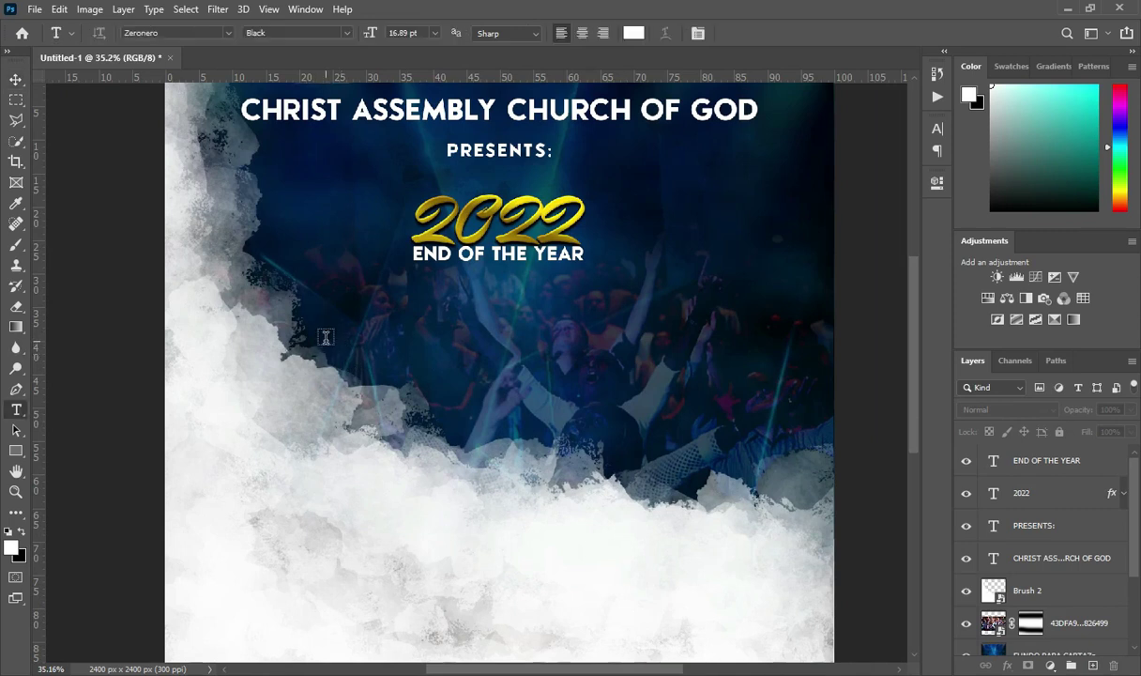
key(alt+Tab)
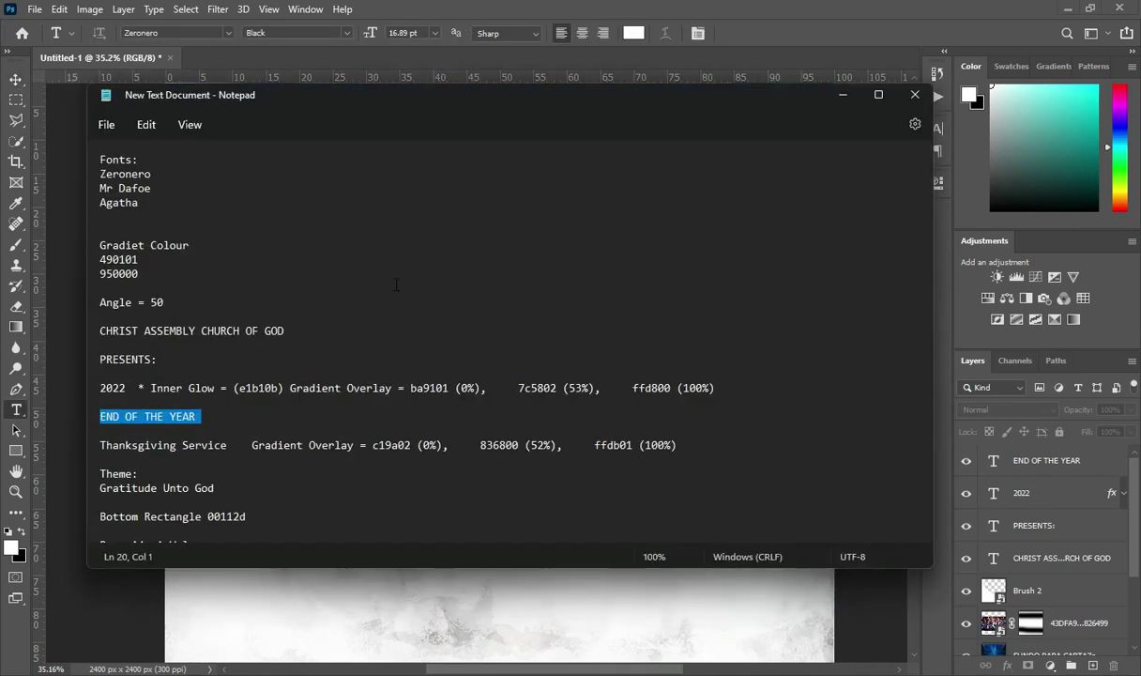
drag(100, 445, 227, 445)
key(ctrl+c)
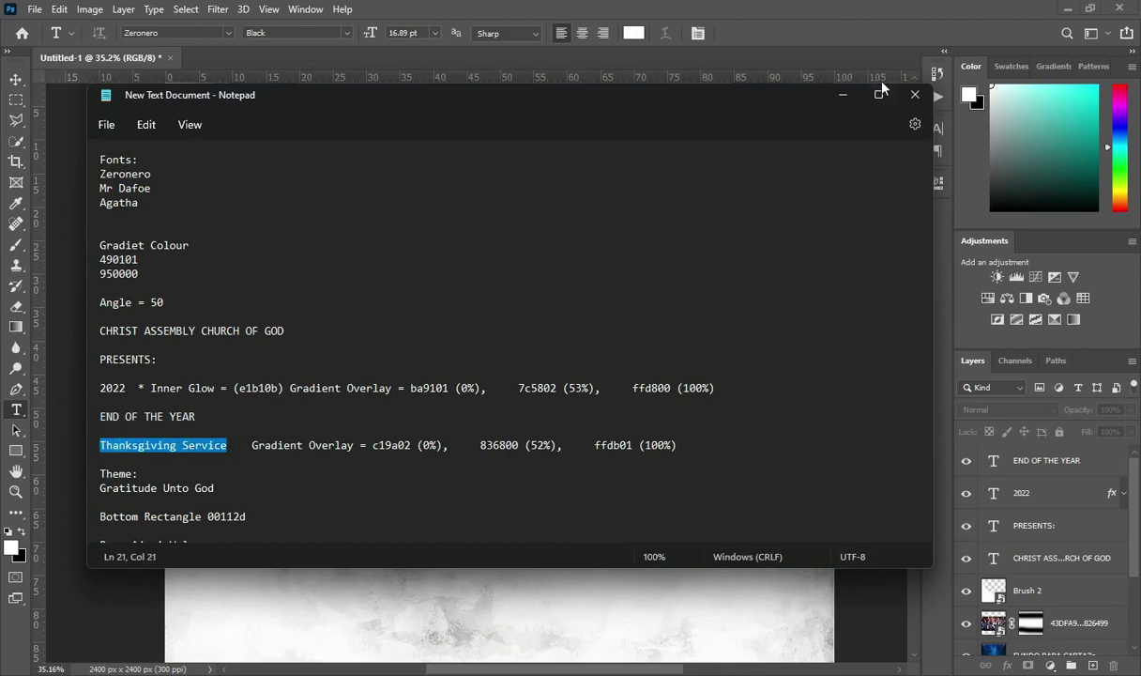
click(843, 94)
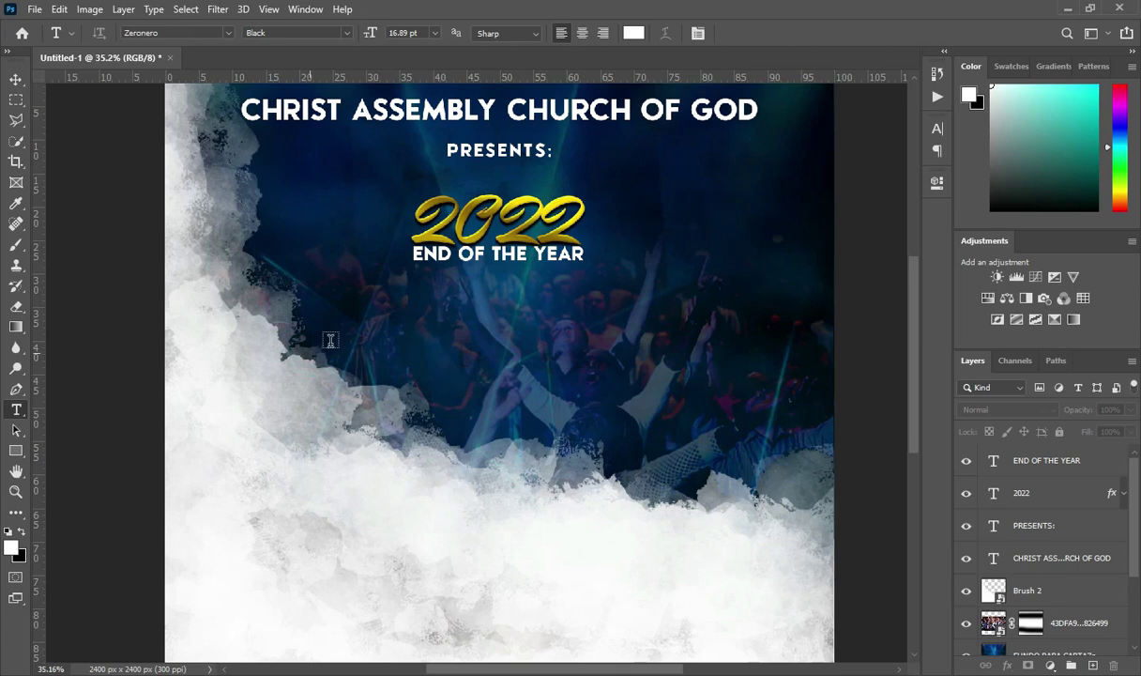
click(312, 345)
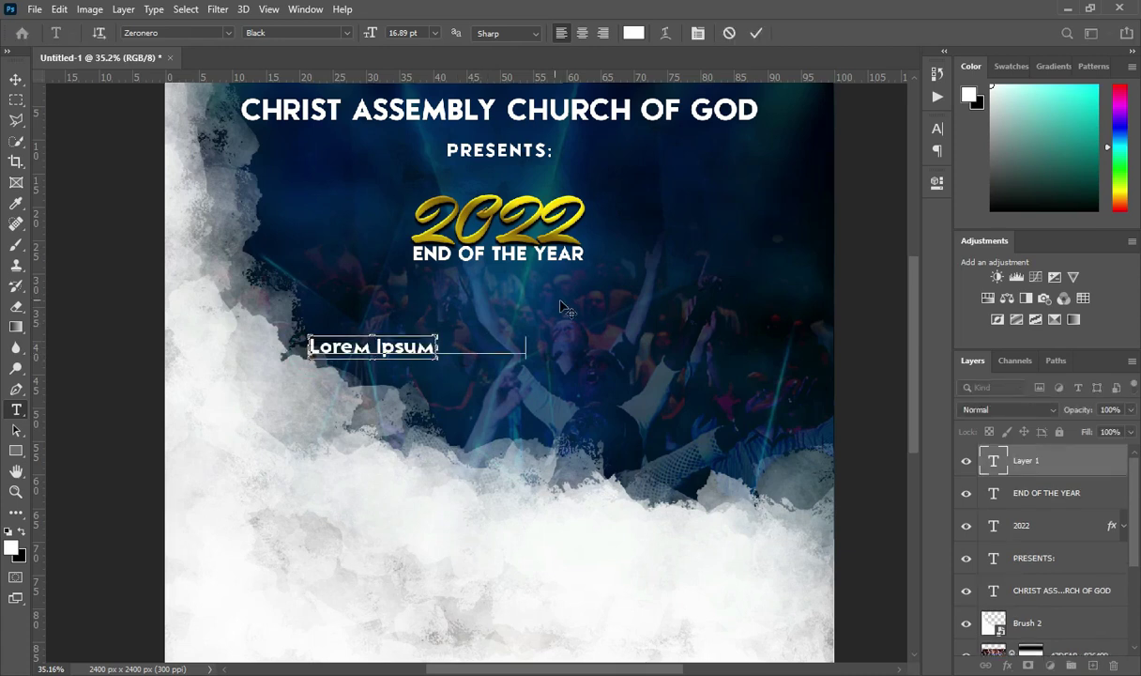
key(ctrl+v)
click(756, 34)
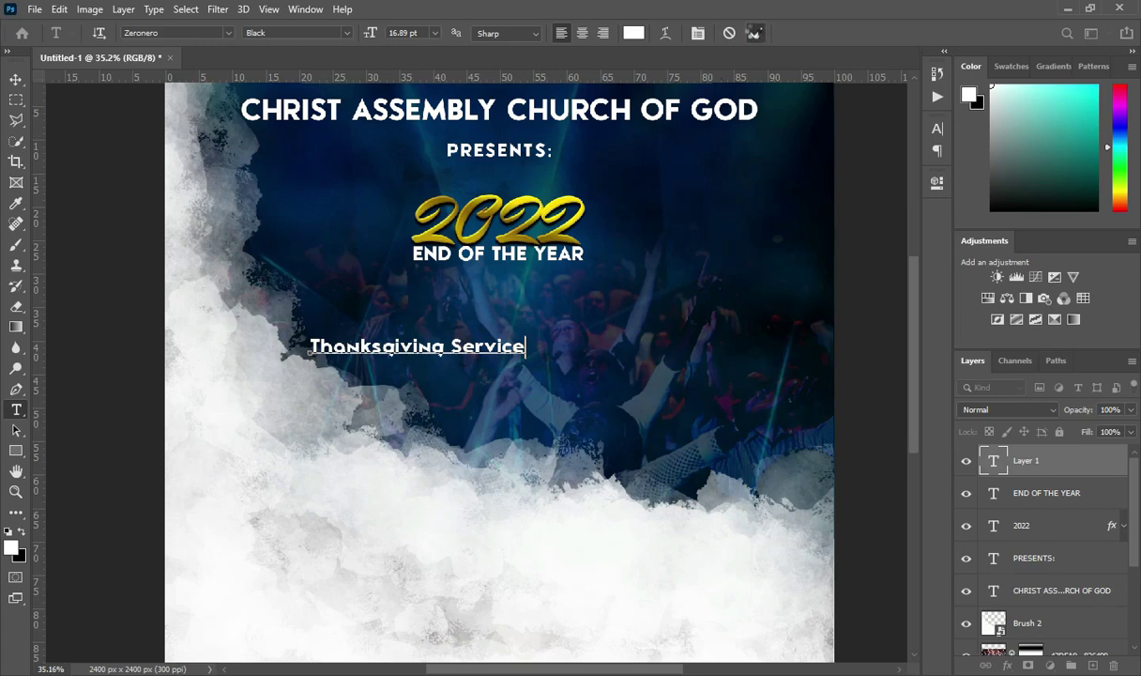
- Look up the script font in the Notepad font list and set the "Thanksgiving Service" text to Agatha
key(alt+Tab)
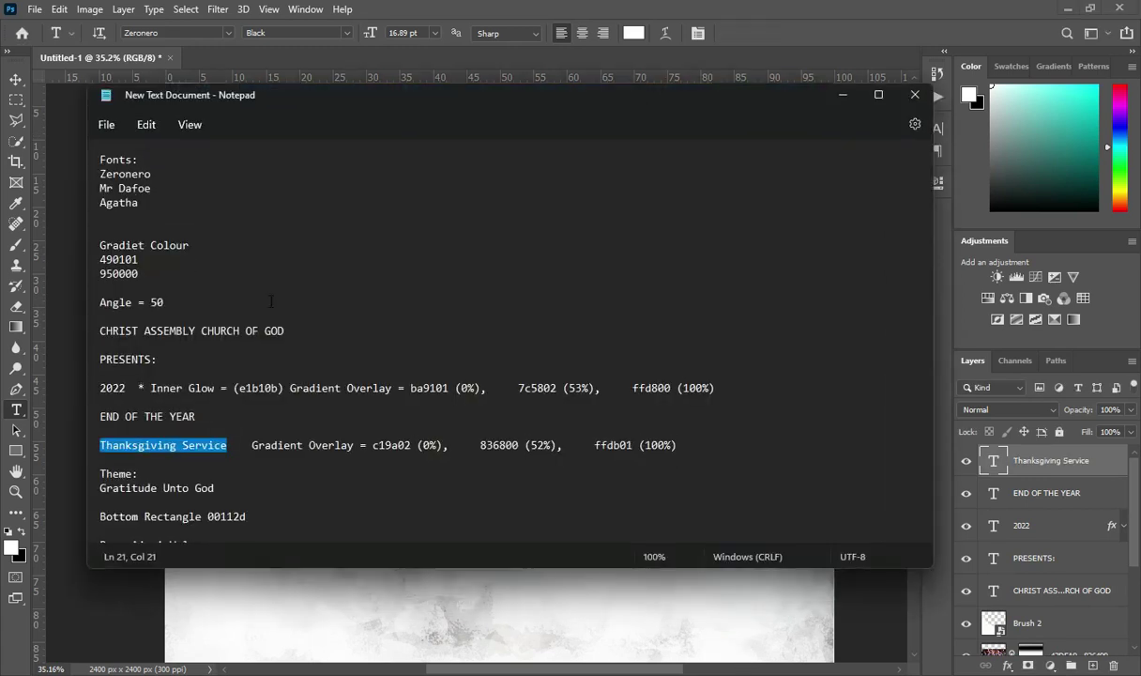
double_click(147, 202)
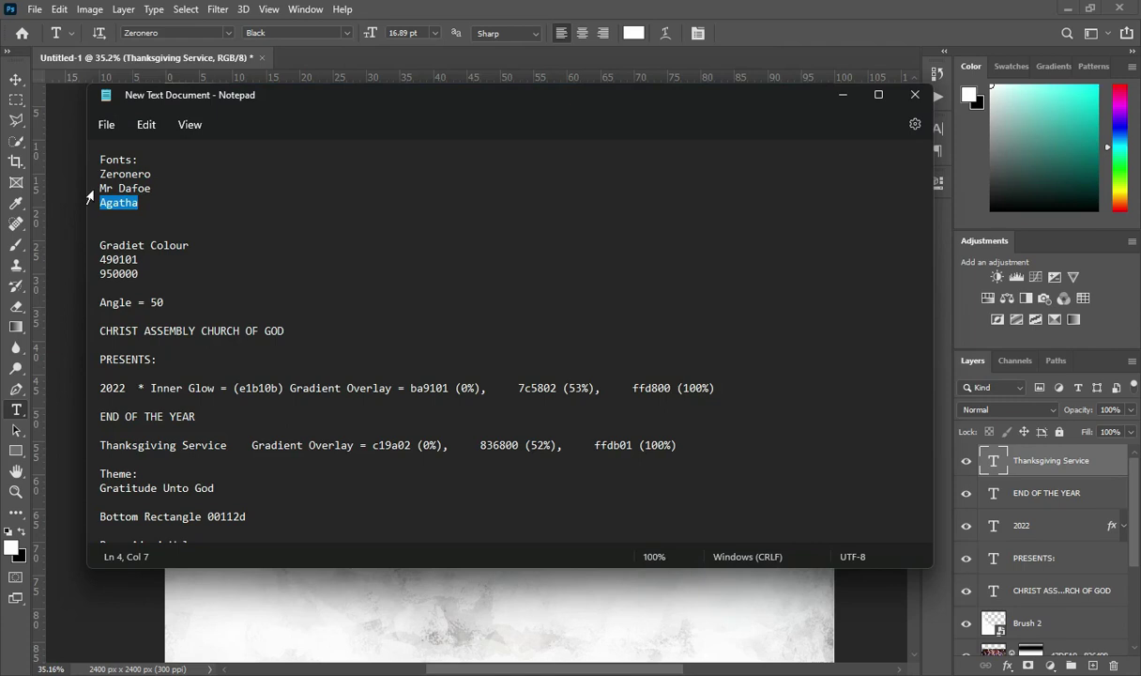
click(842, 98)
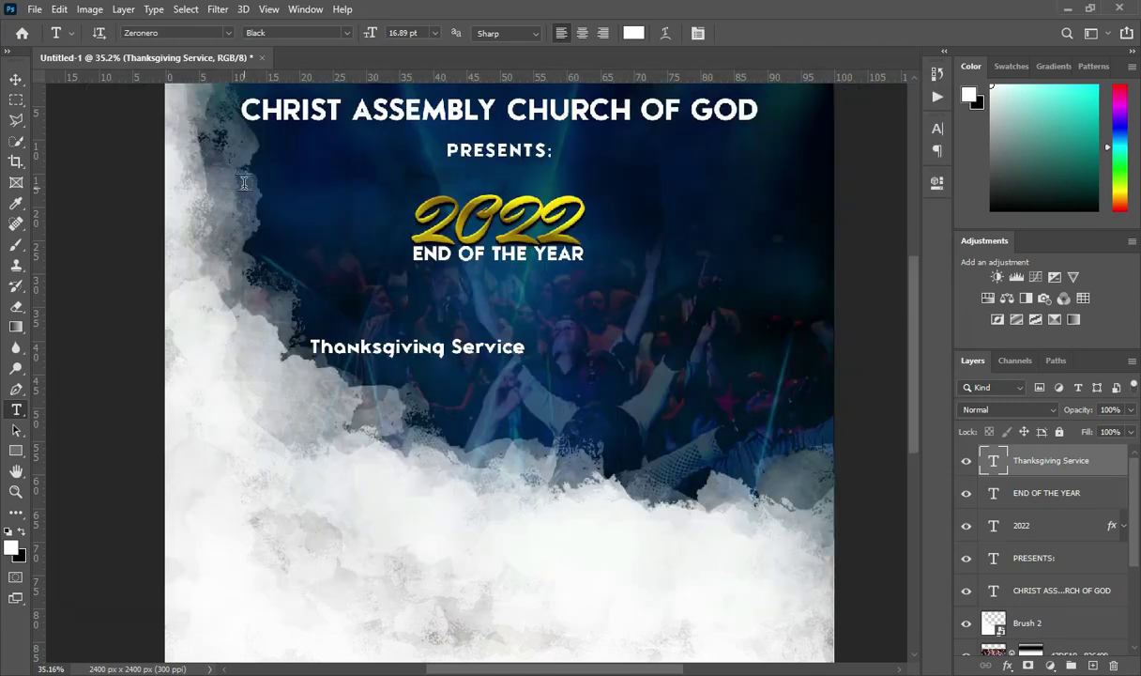
click(229, 32)
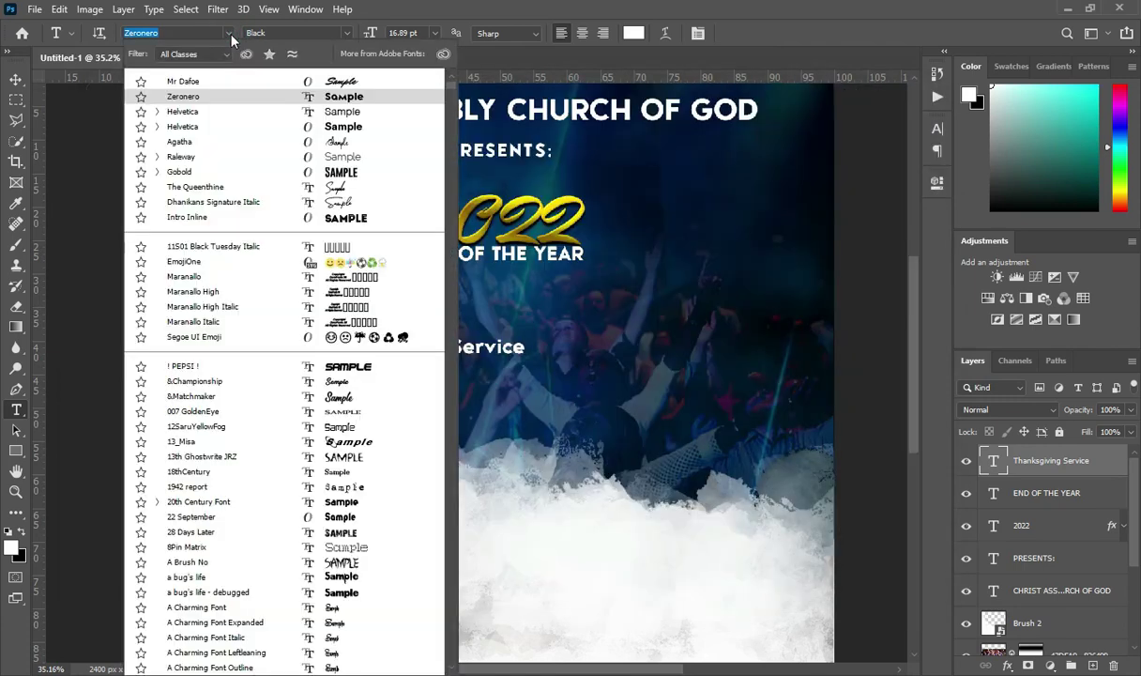
text(Agatha)
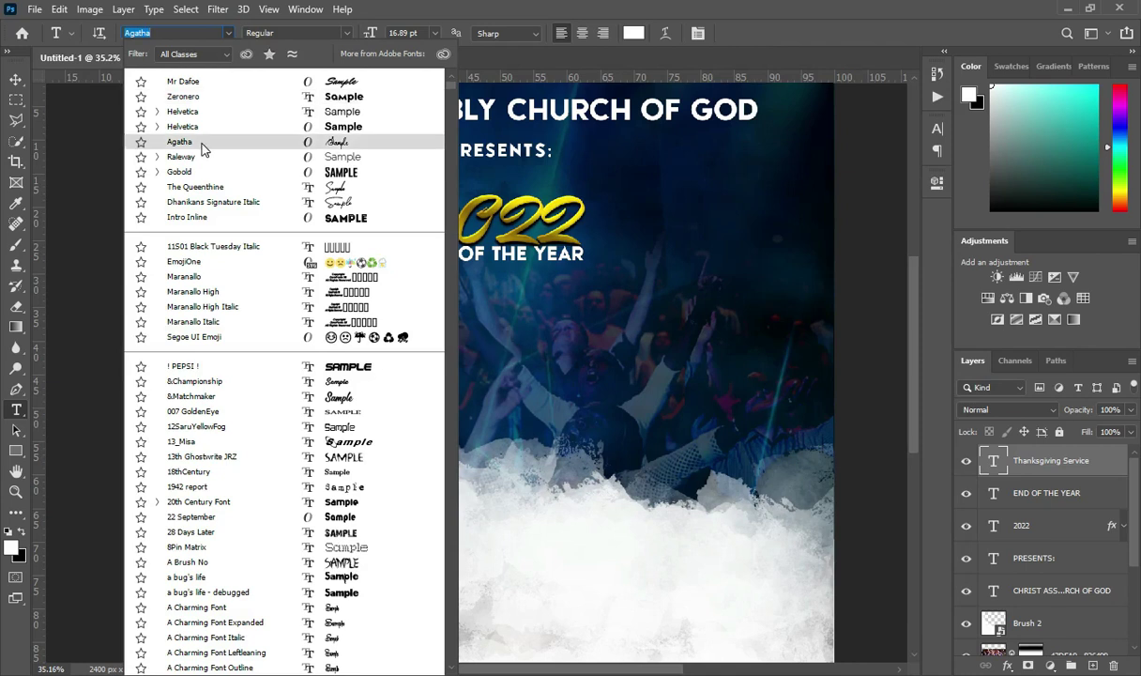
click(202, 148)
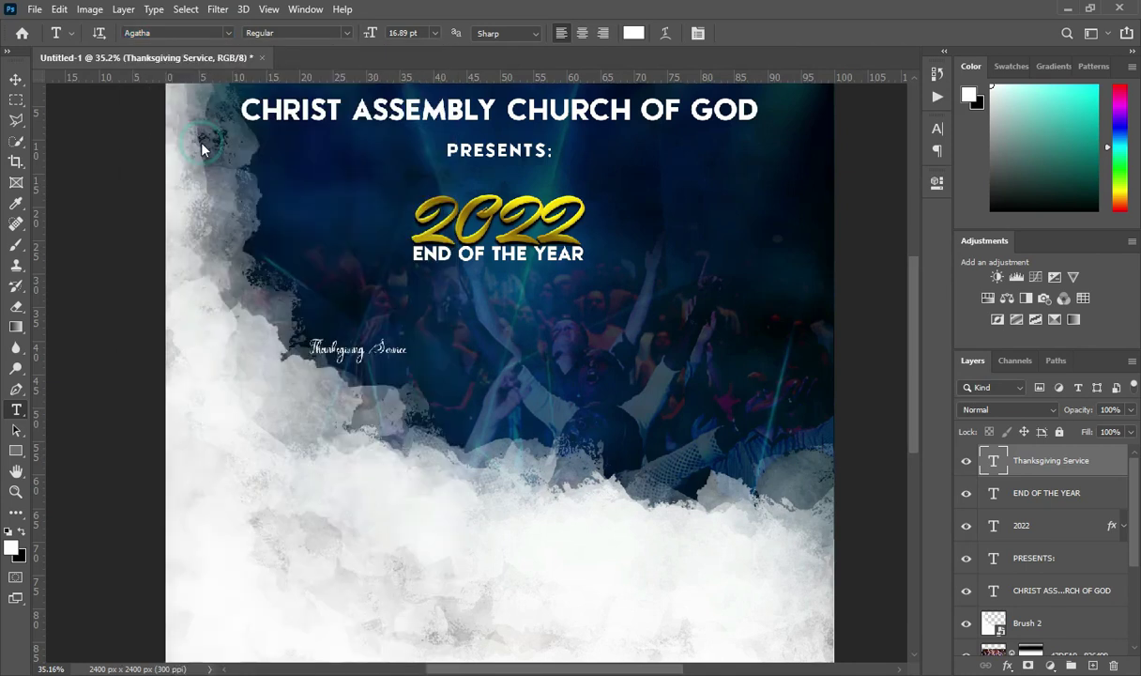
- Enlarge the "Thanksgiving Service" text to about 332% and place it centred directly beneath "END OF THE YEAR"
click(18, 80)
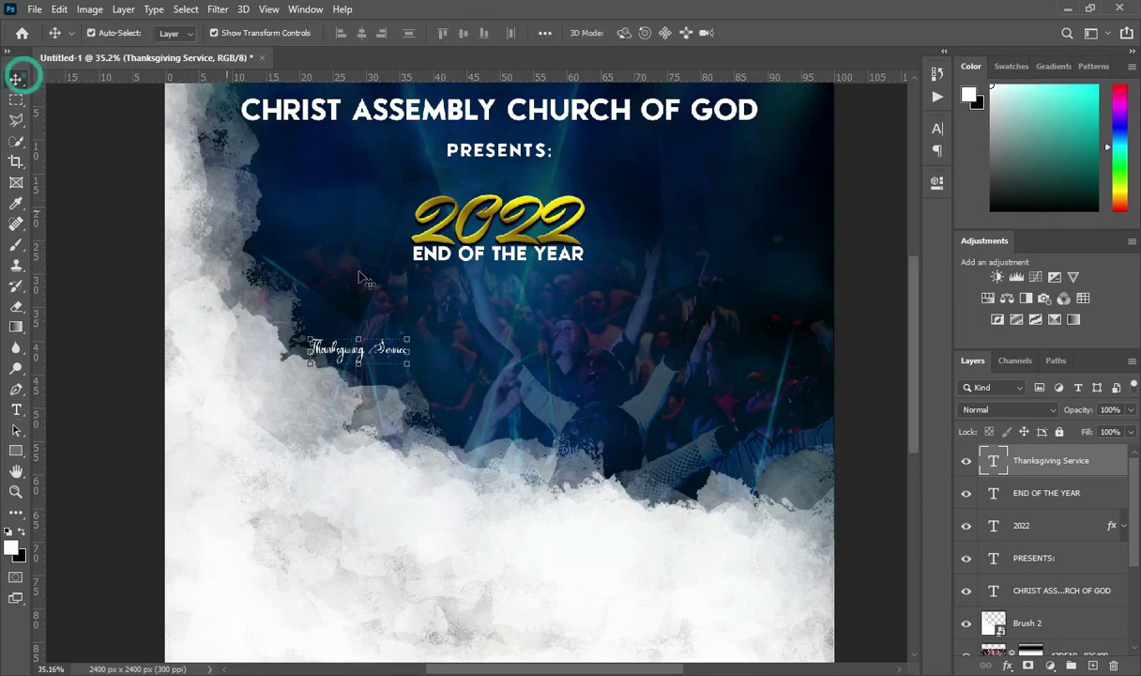
key(ctrl+t)
drag(407, 351, 607, 339)
drag(473, 318, 513, 268)
drag(648, 300, 672, 315)
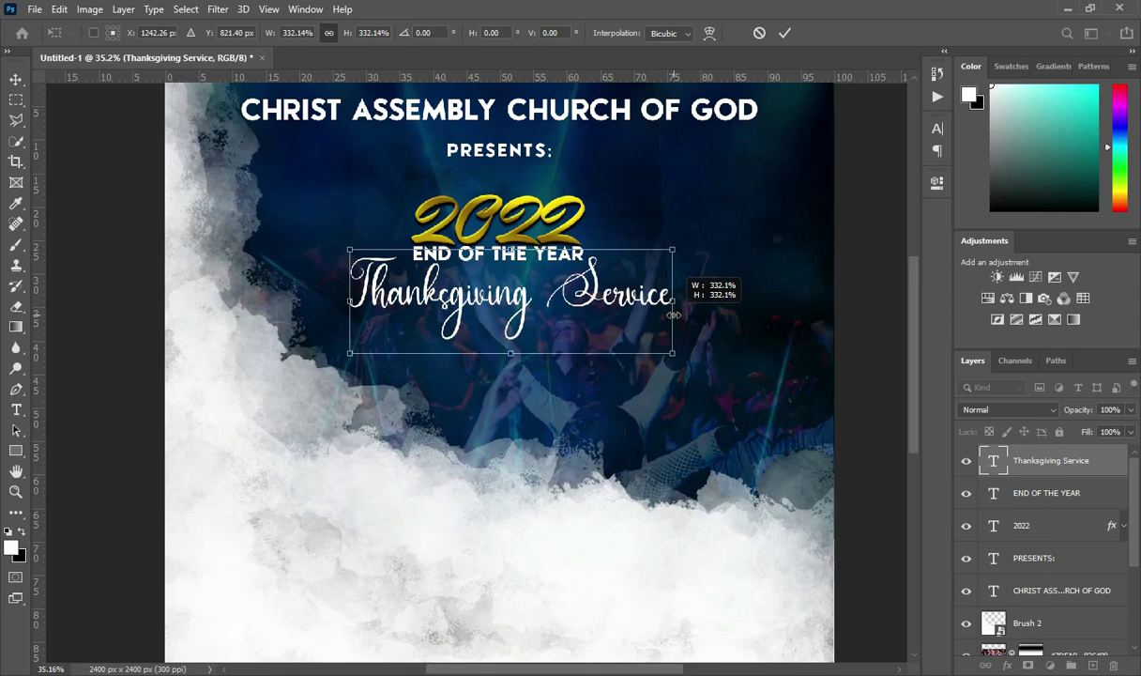
drag(672, 315, 672, 315)
click(785, 33)
scroll(880, 401, down, 1)
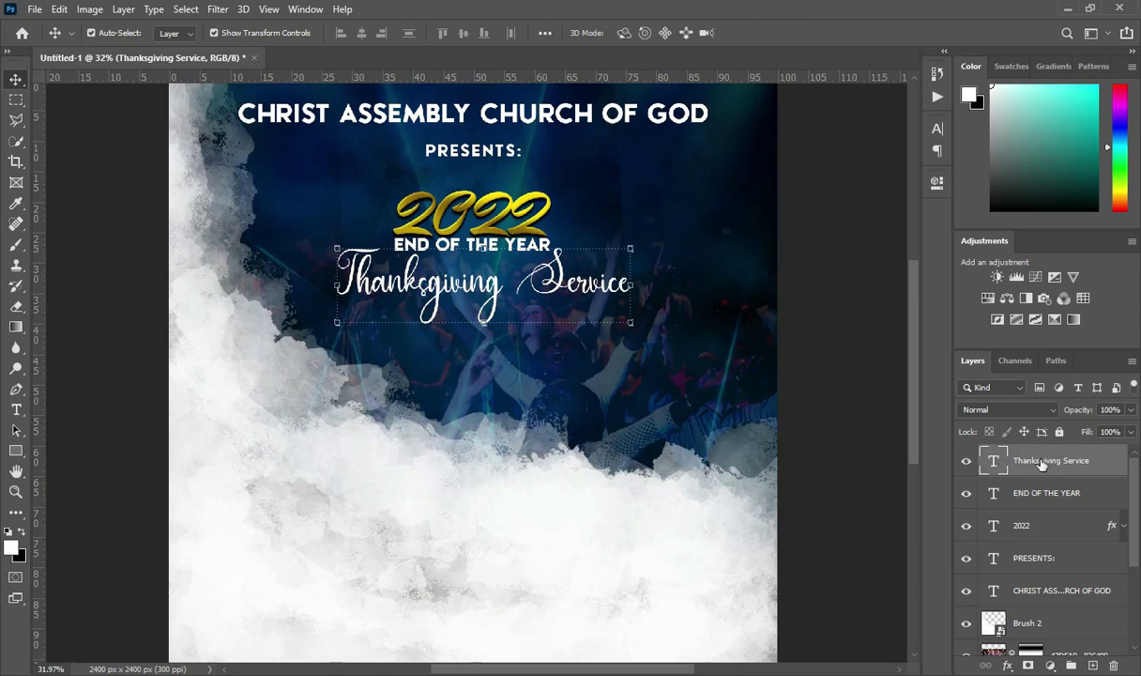
- Convert a duplicate of the "Thanksgiving Service" text layer to a smart object and hide the original layer
key(ctrl+j)
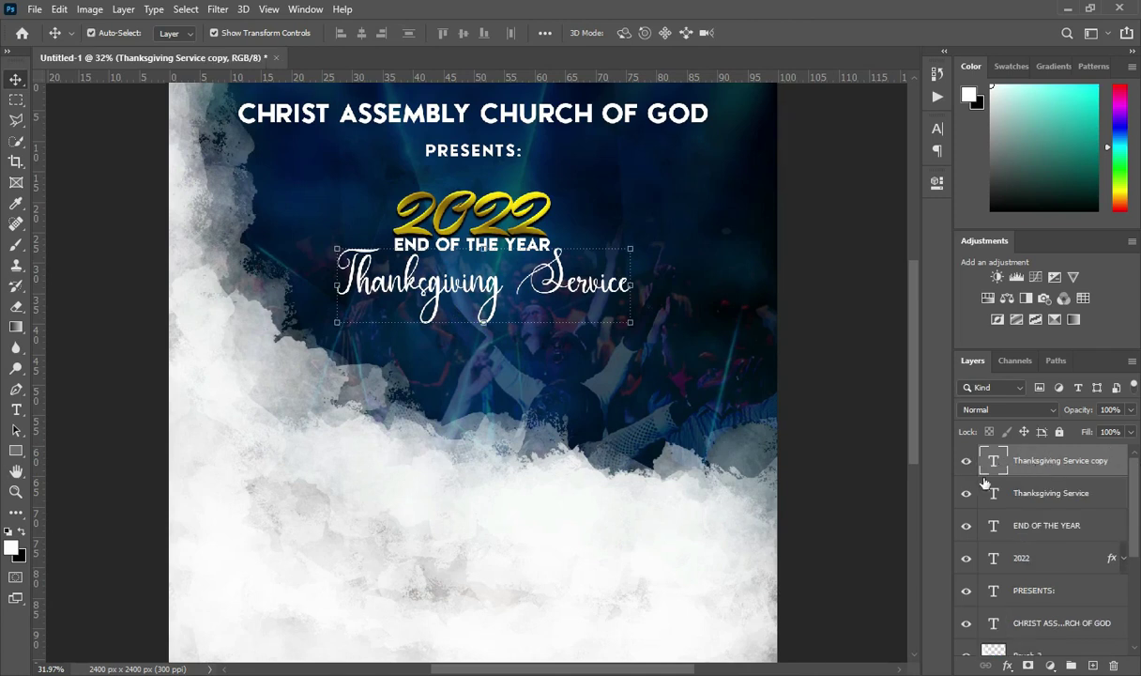
click(965, 493)
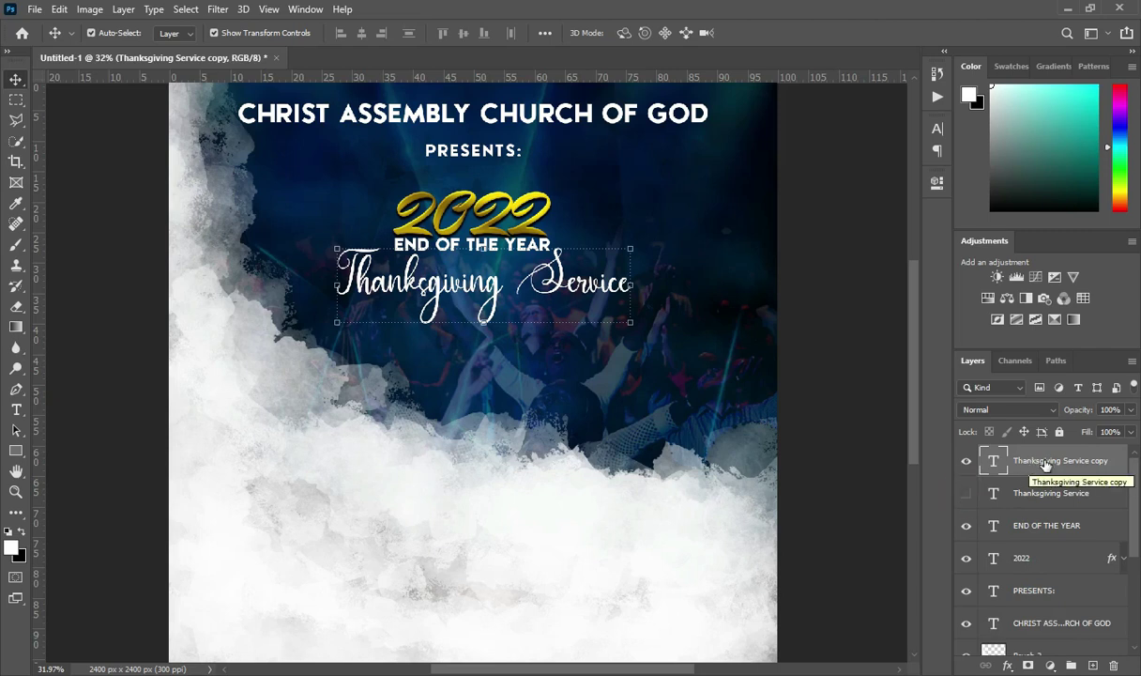
right_click(1037, 465)
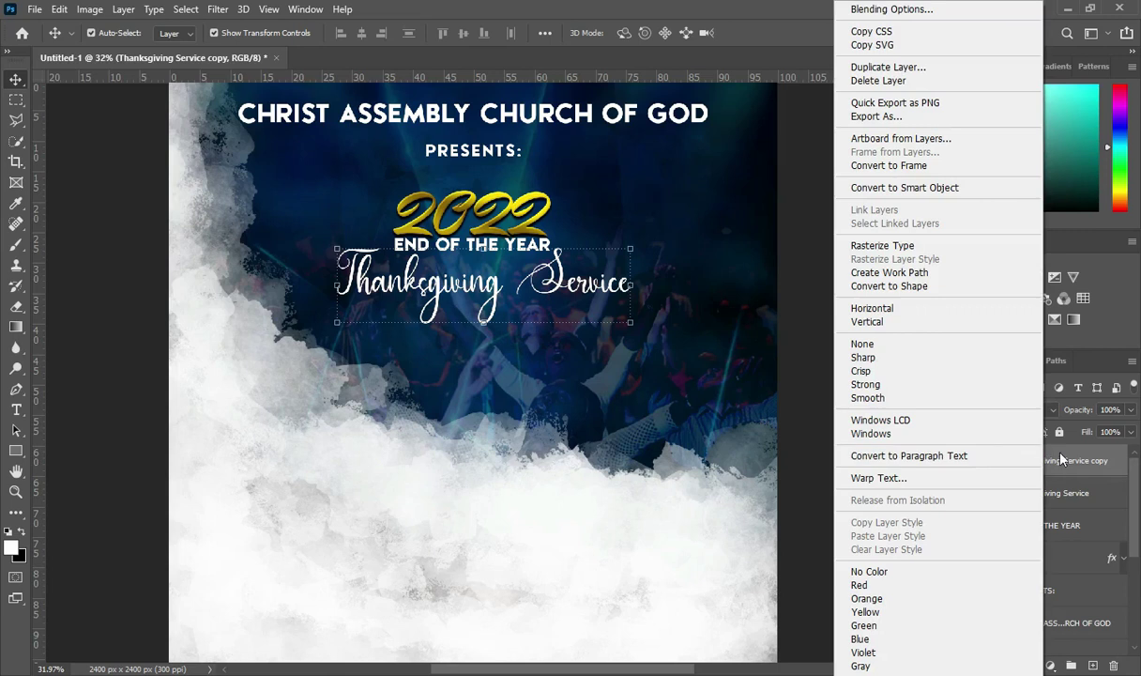
click(918, 188)
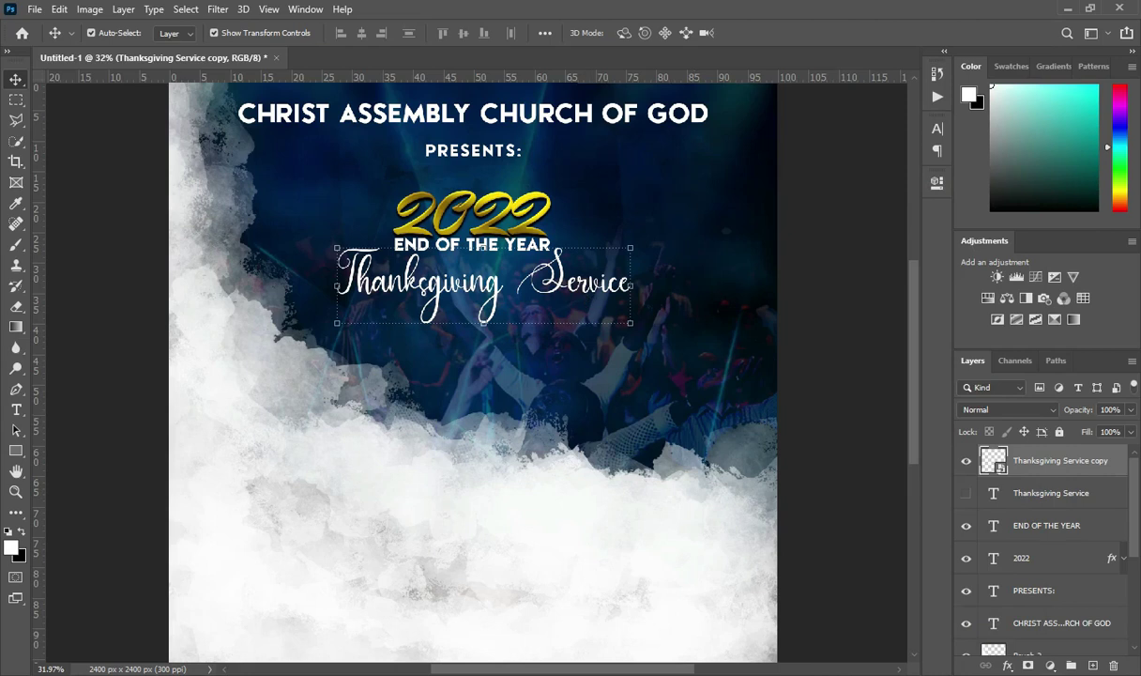
- Add a gold linear Gradient Overlay to the "Thanksgiving Service" copy with opacity 100%, angle 90° and scale 10%
click(1008, 666)
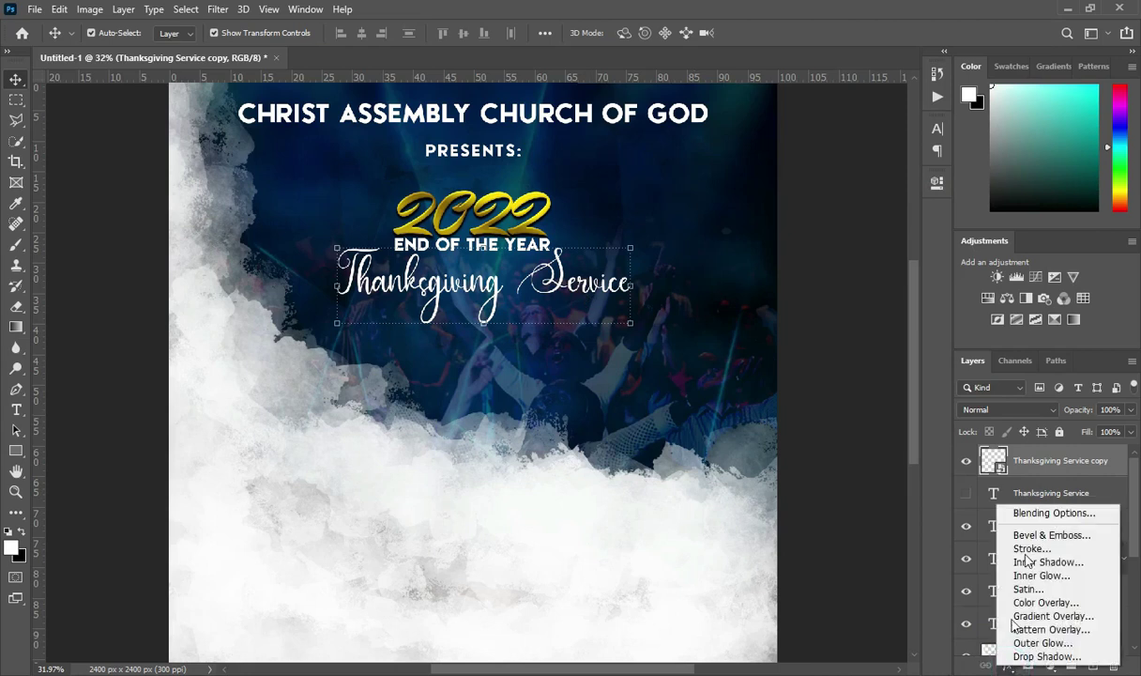
click(1042, 514)
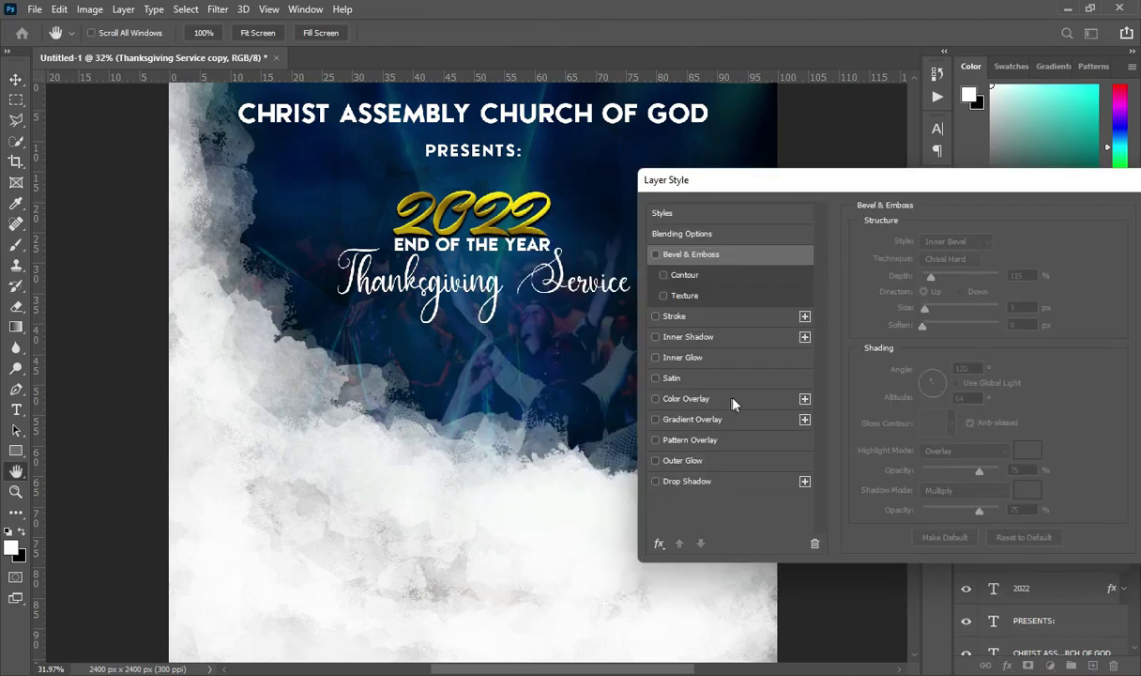
click(713, 420)
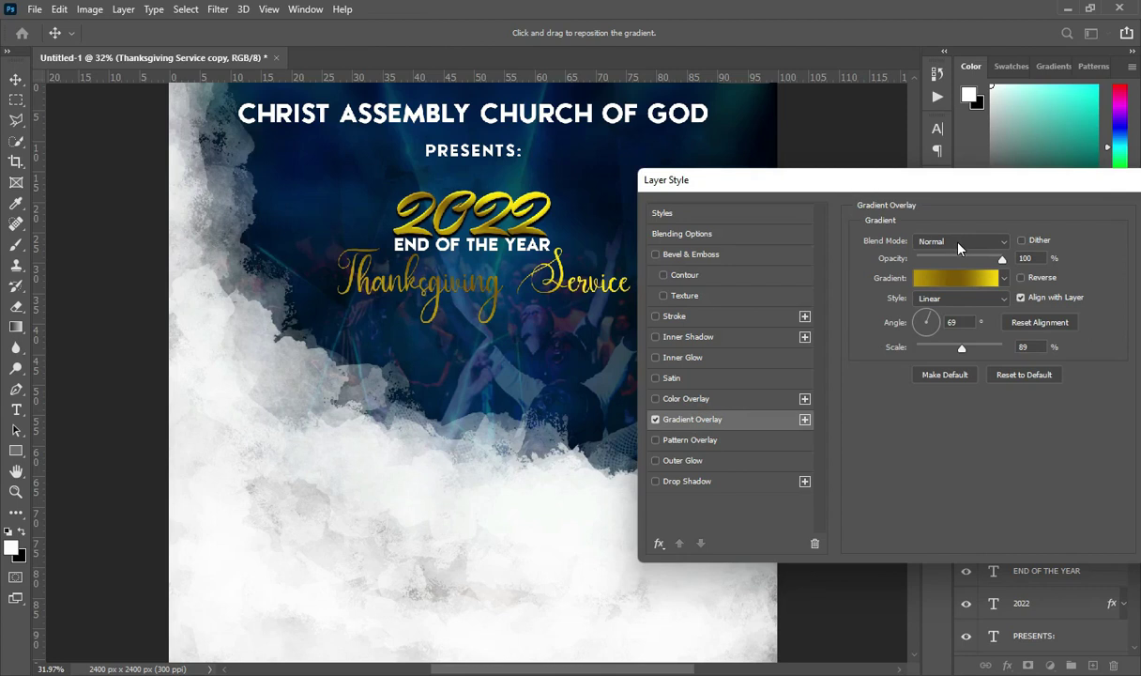
click(1032, 258)
click(929, 324)
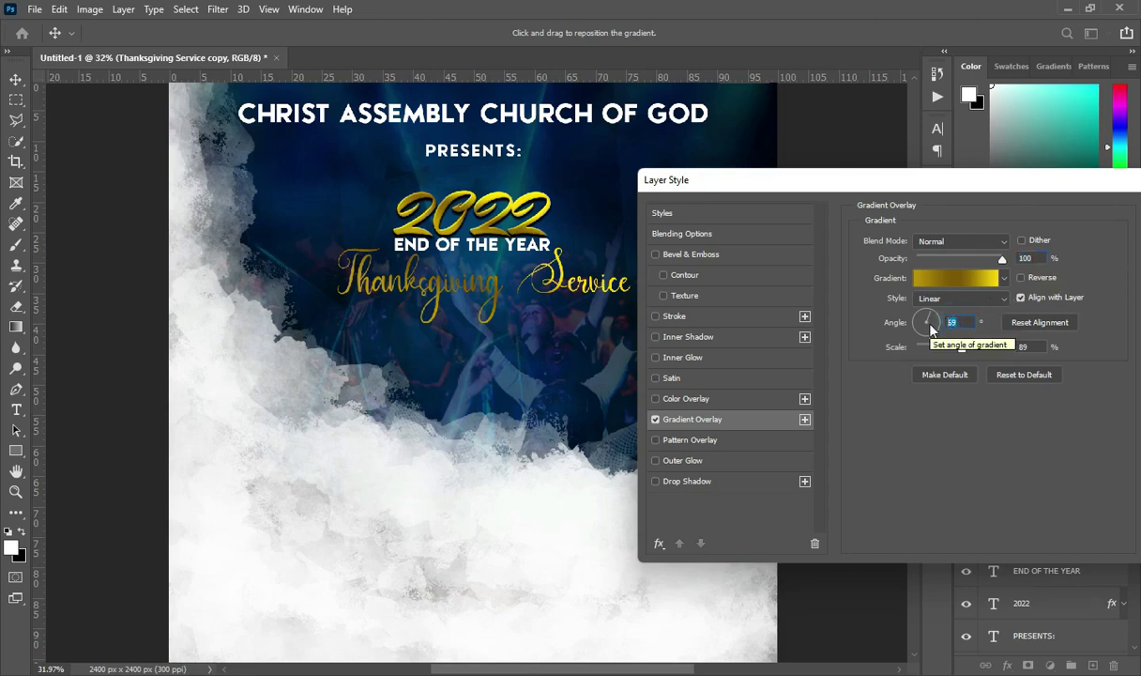
text(90)
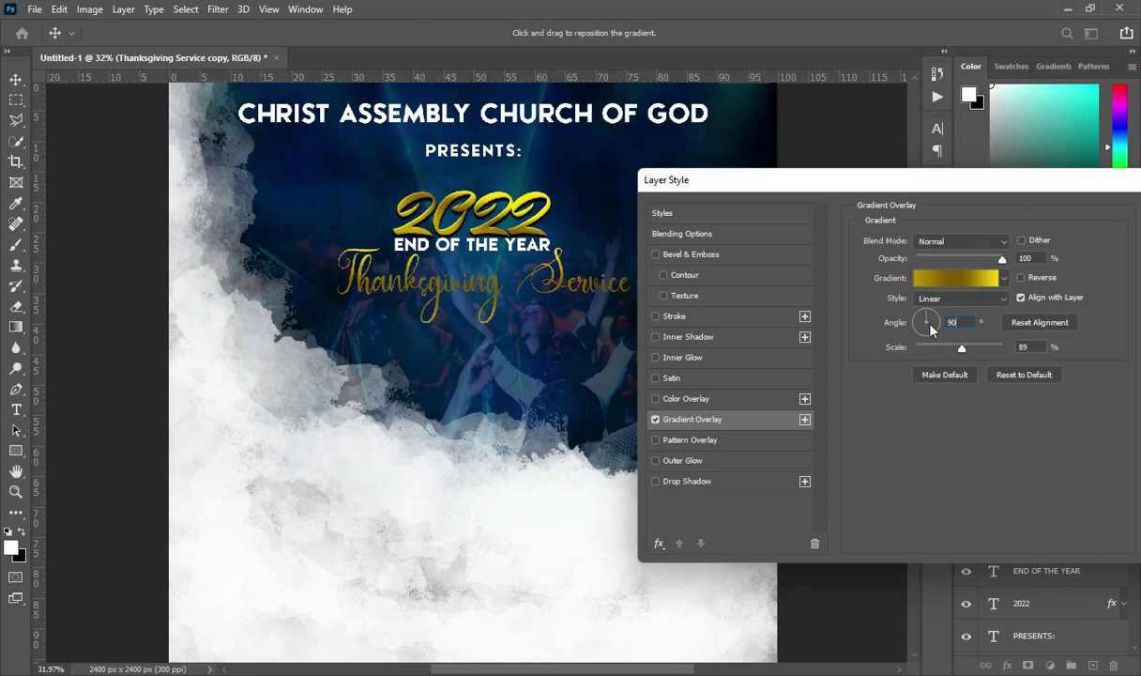
click(1017, 347)
text(10)
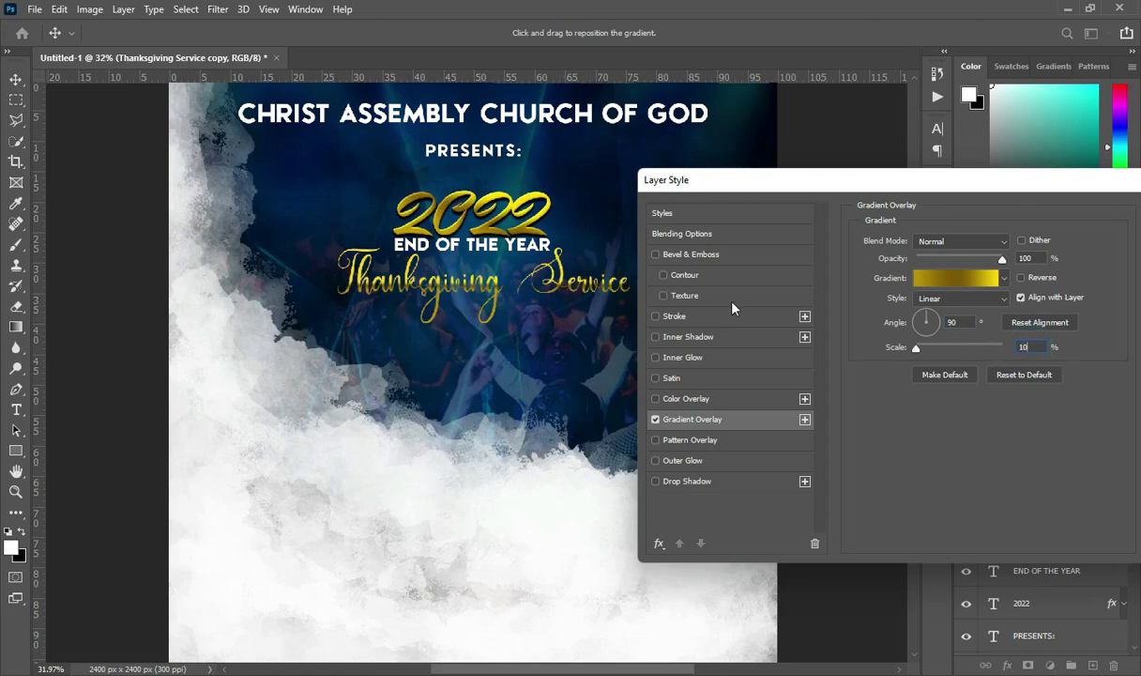
- Set the middle colour stop of the "Thanksgiving Service" copy's overlay gradient to location 52%
click(954, 279)
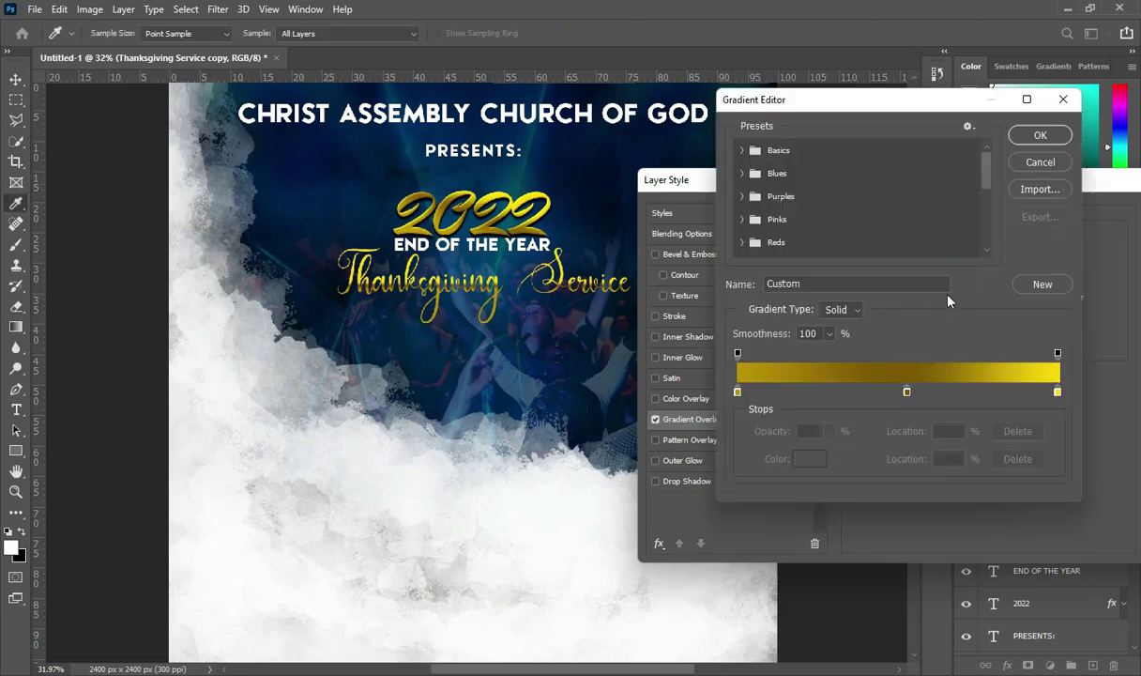
click(907, 392)
double_click(946, 459)
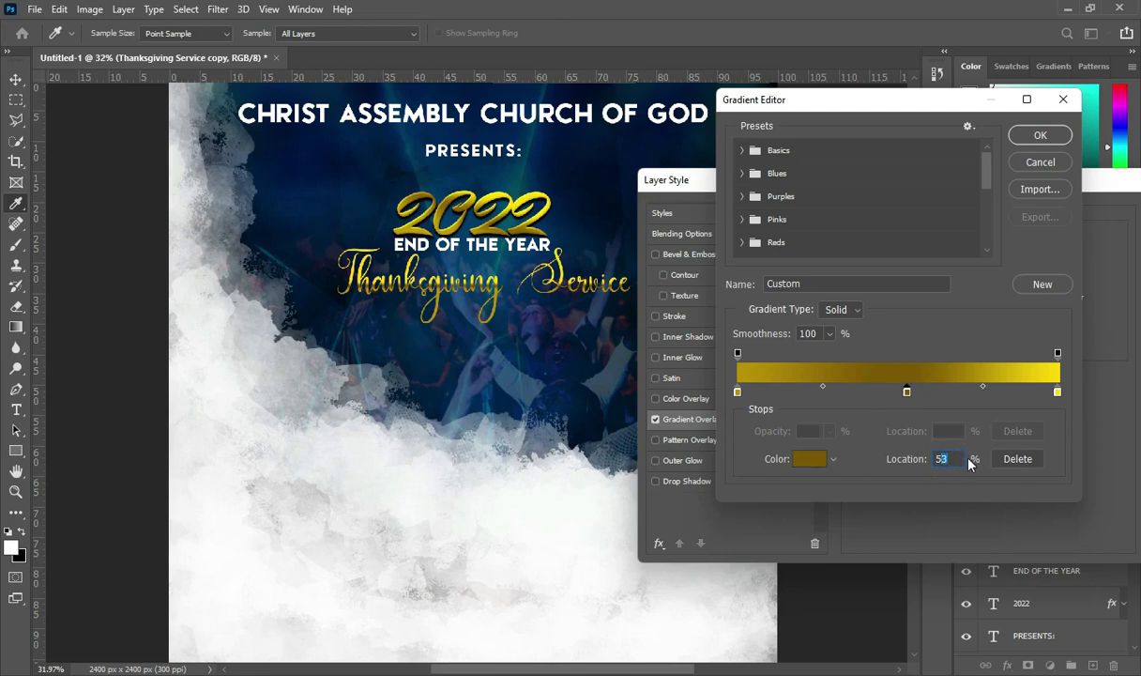
text(52)
- Copy the "Thanksgiving Service" colour code c19a02 from the Notepad notes and apply it to the gradient's 0% stop
key(alt+Tab)
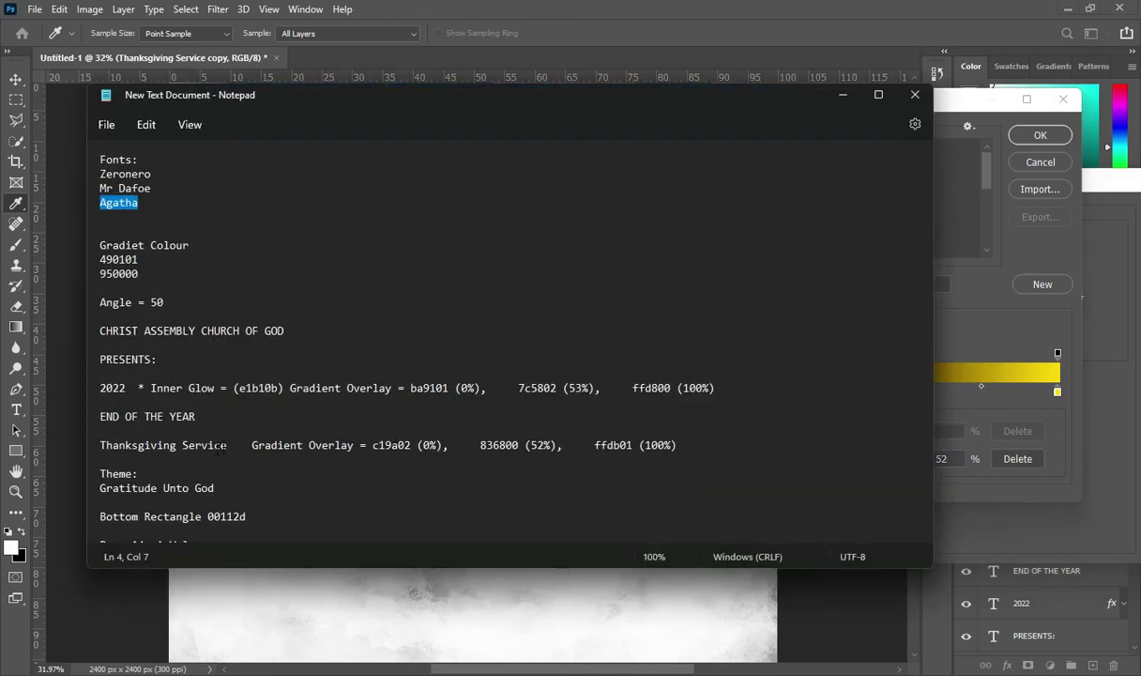
double_click(377, 447)
key(ctrl+c)
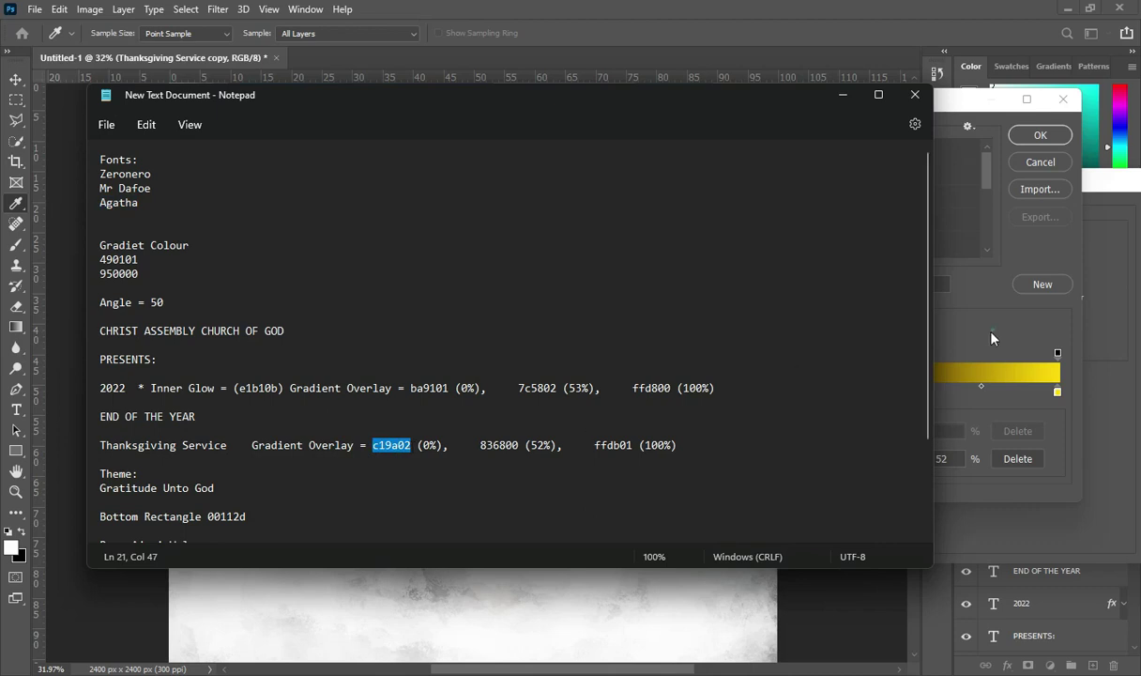
click(940, 313)
click(738, 391)
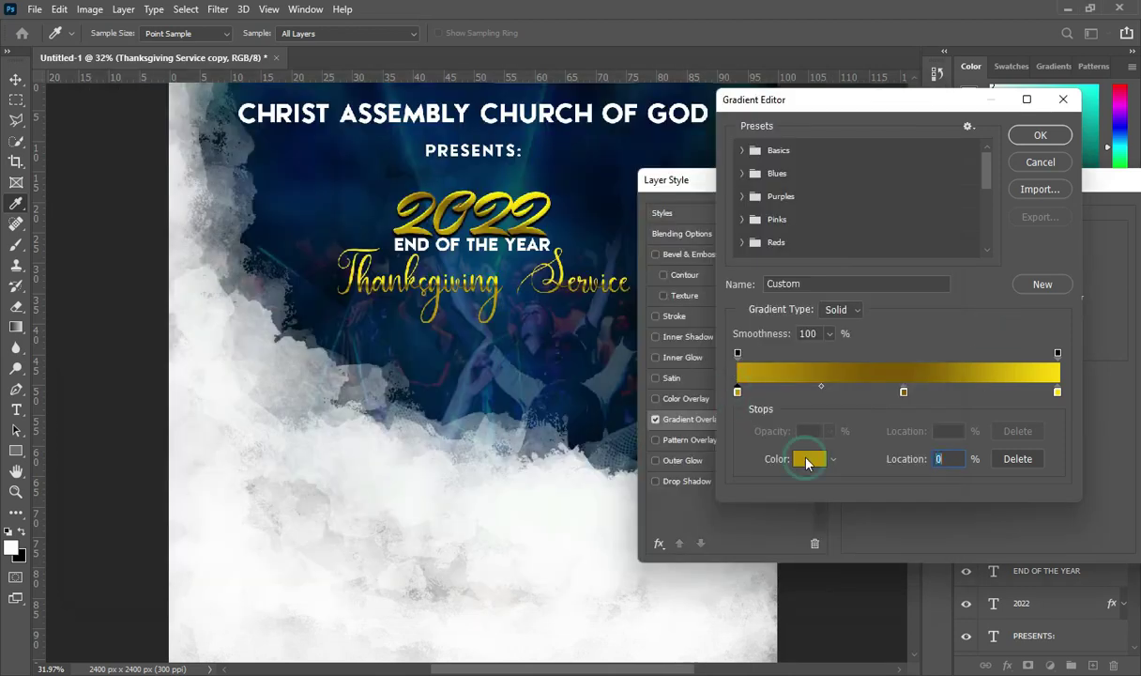
click(809, 458)
key(ctrl+v)
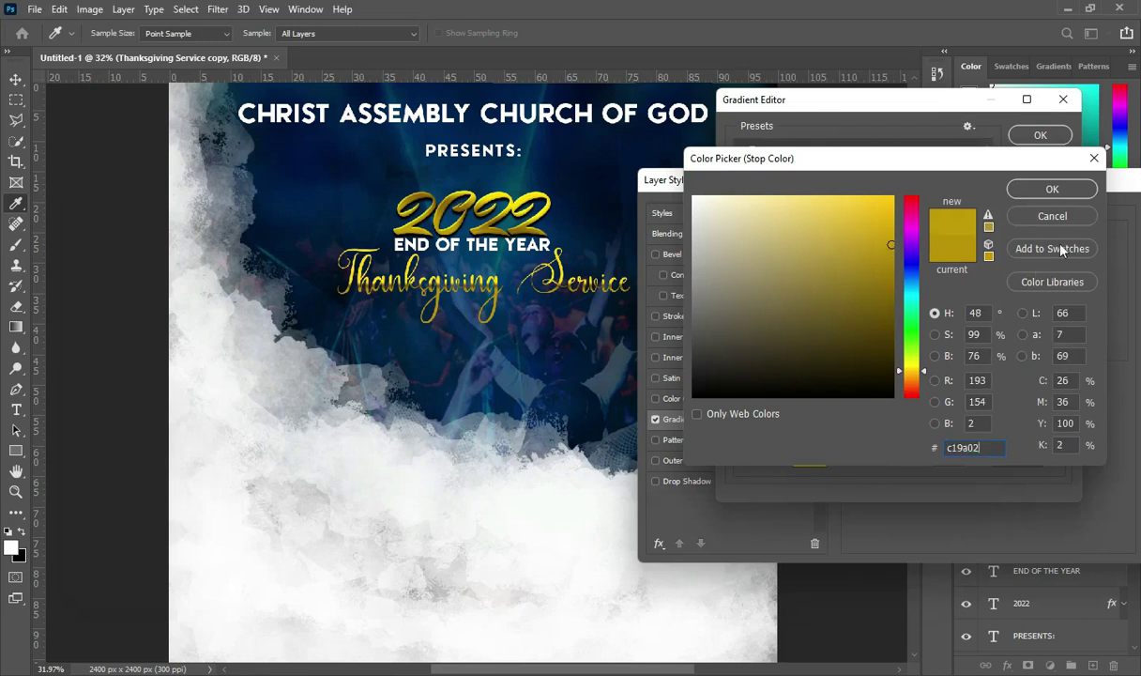
click(1054, 190)
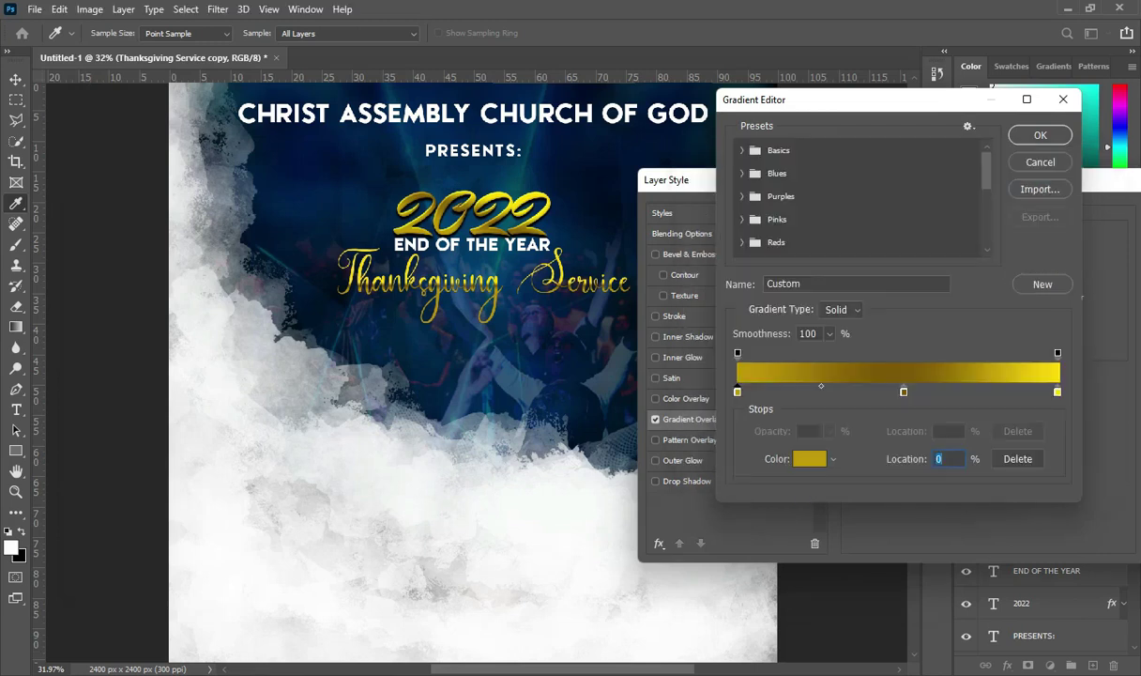
- Return to the Notepad notes for the colour code of the "Thanksgiving Service" gradient's 52% stop
key(alt+Tab)
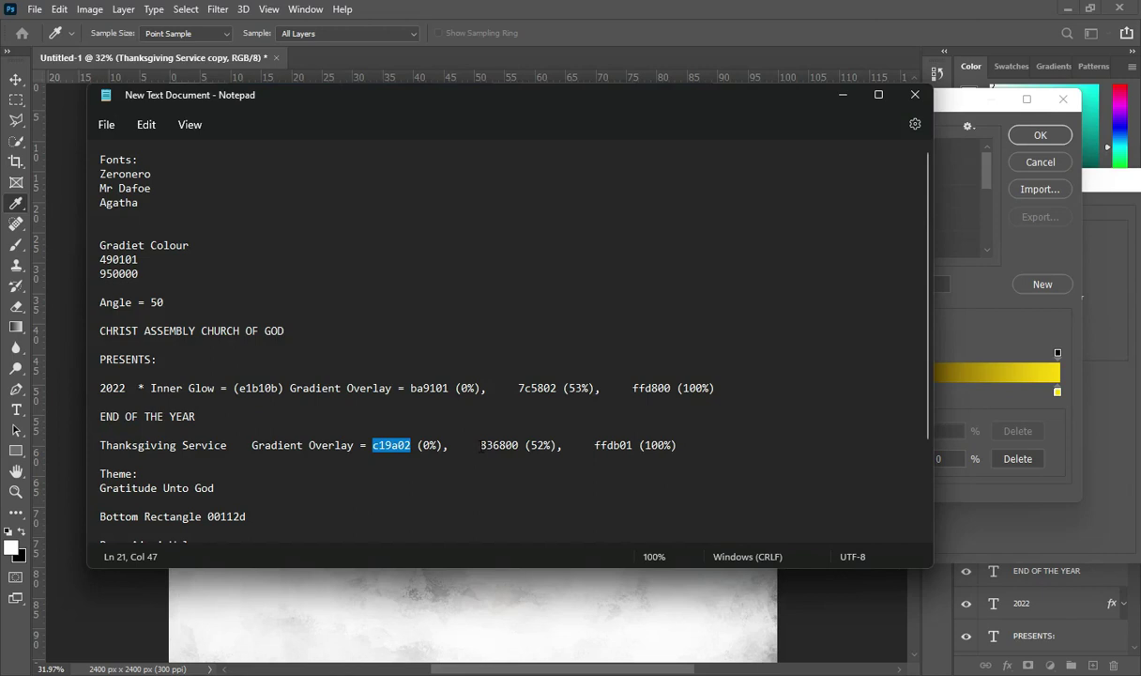
- Copy colour code 836800 from the Notepad notes and apply it to the gradient's middle colour stop in Photoshop
drag(480, 446, 518, 447)
key(ctrl+c)
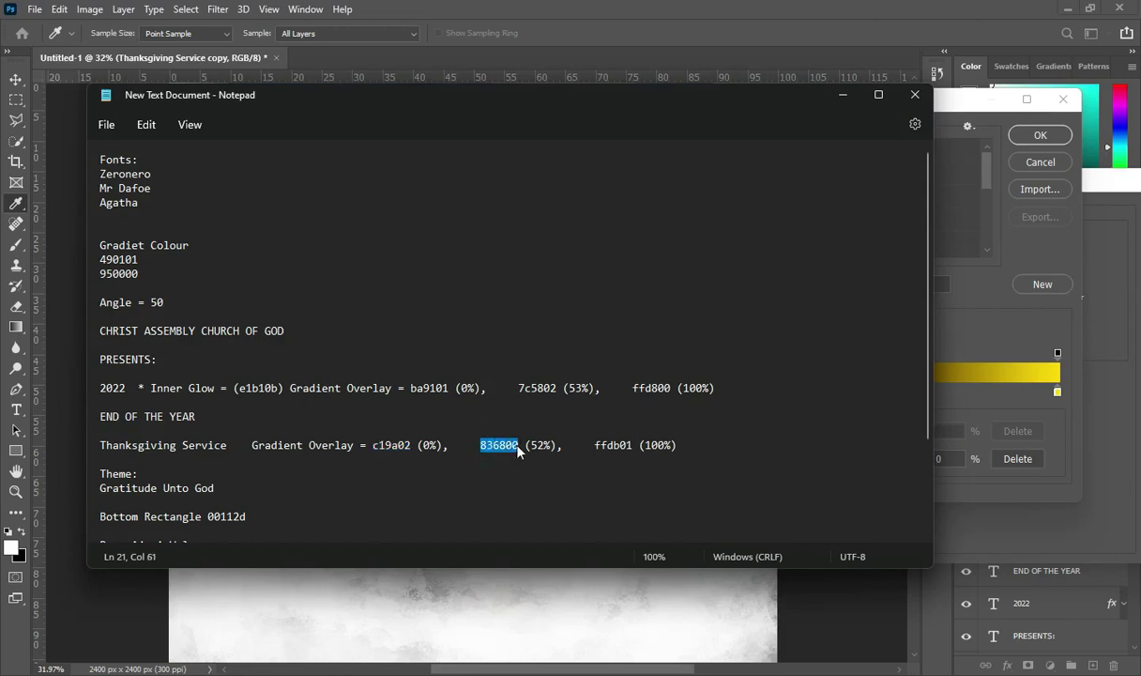
click(843, 97)
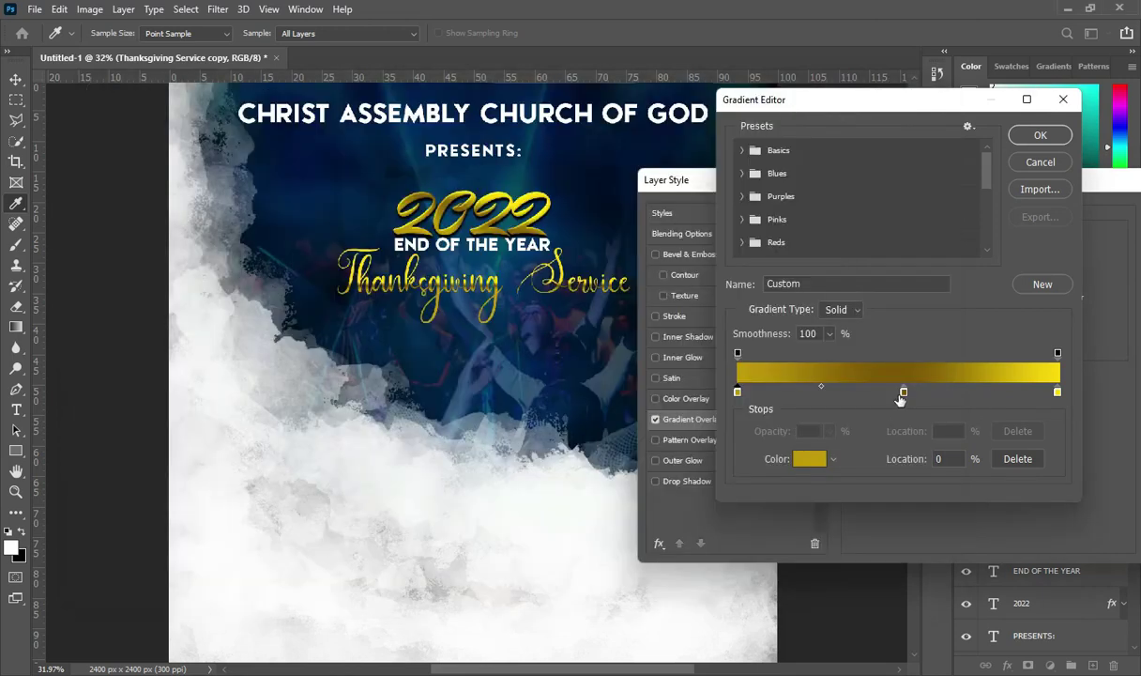
click(904, 392)
click(820, 458)
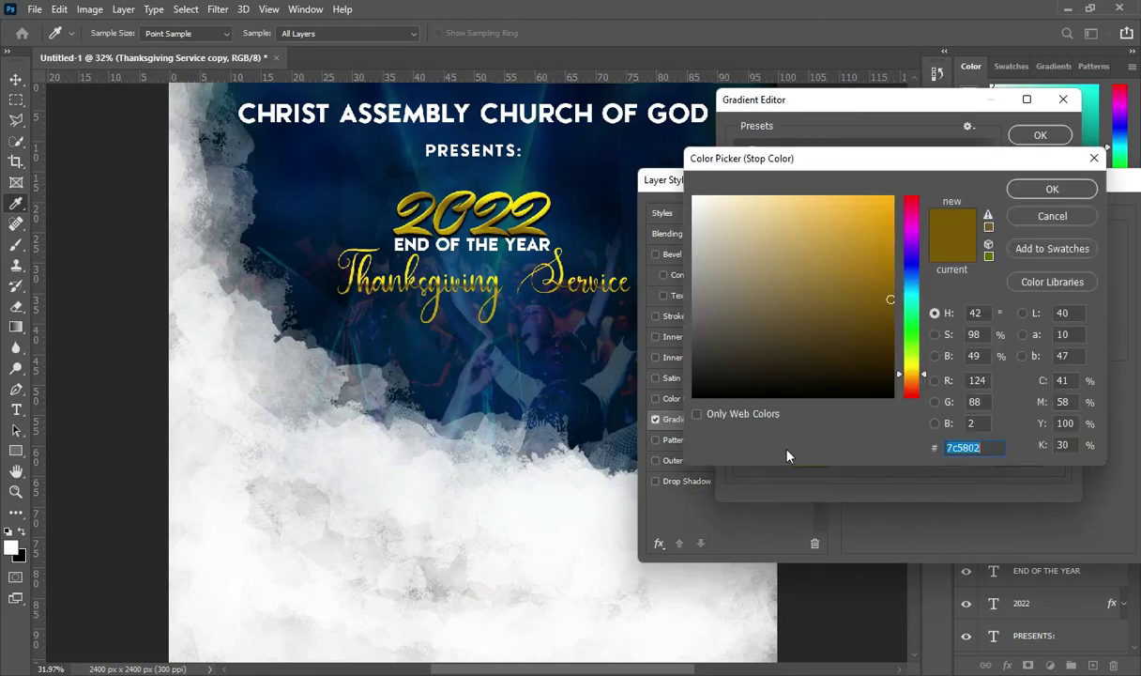
key(ctrl+v)
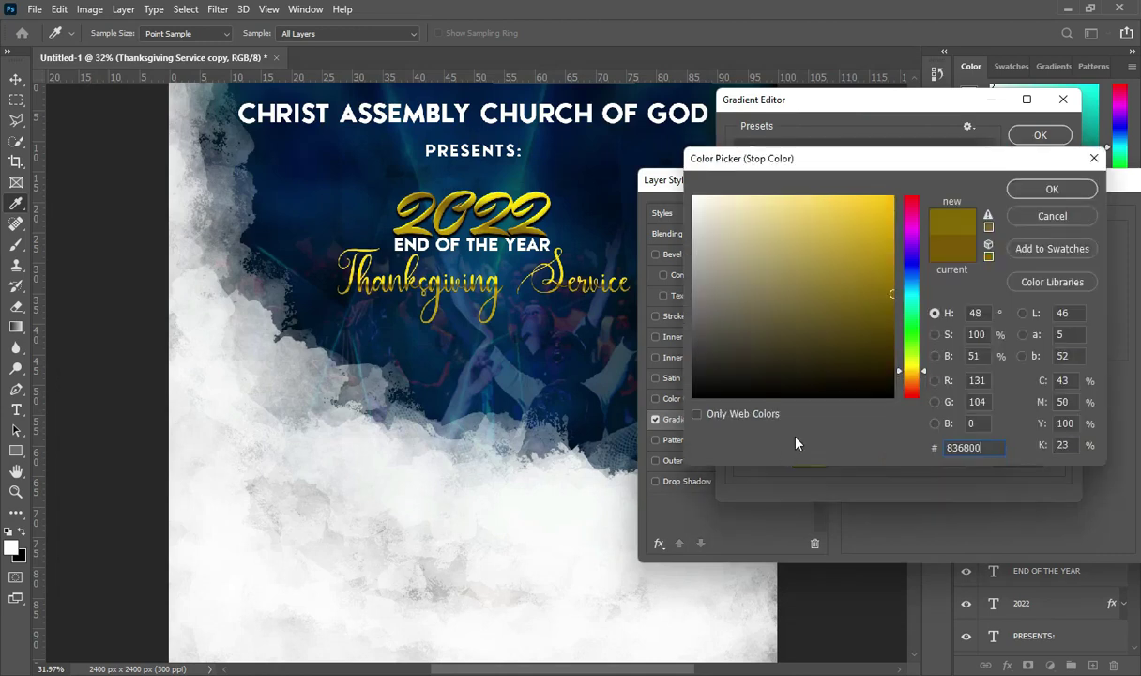
click(1053, 191)
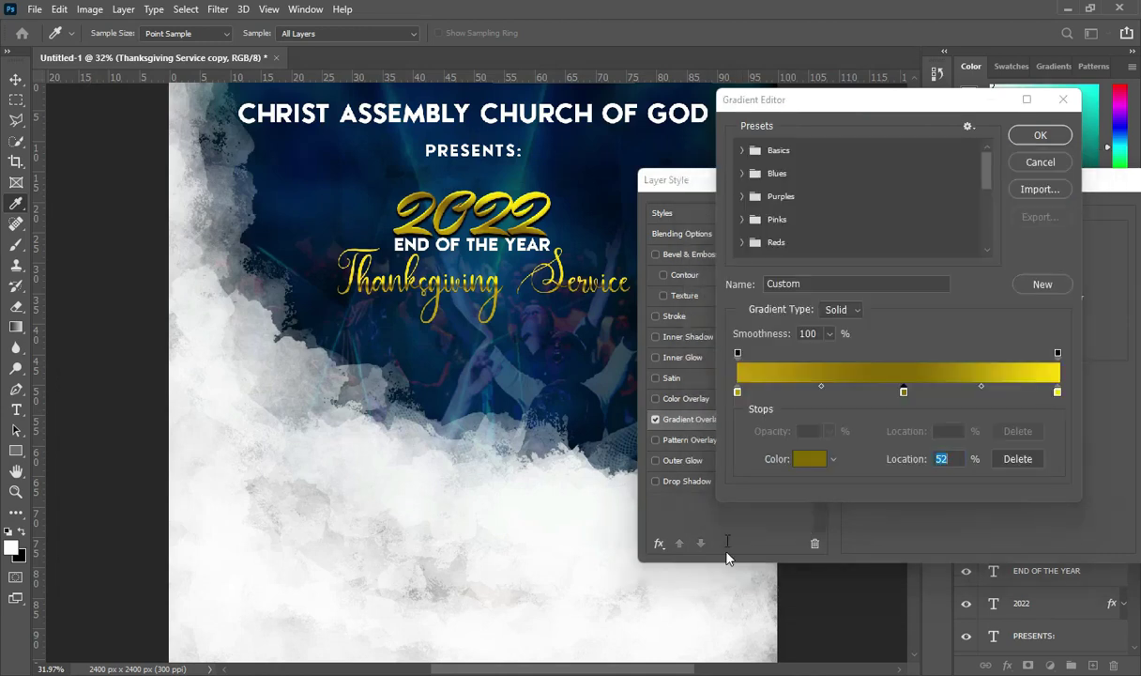
- Copy ffdb01 from the Notepad notes into the gradient's 100% colour stop and apply the Gradient Overlay to the Thanksgiving Service text
key(alt+Tab)
click(538, 445)
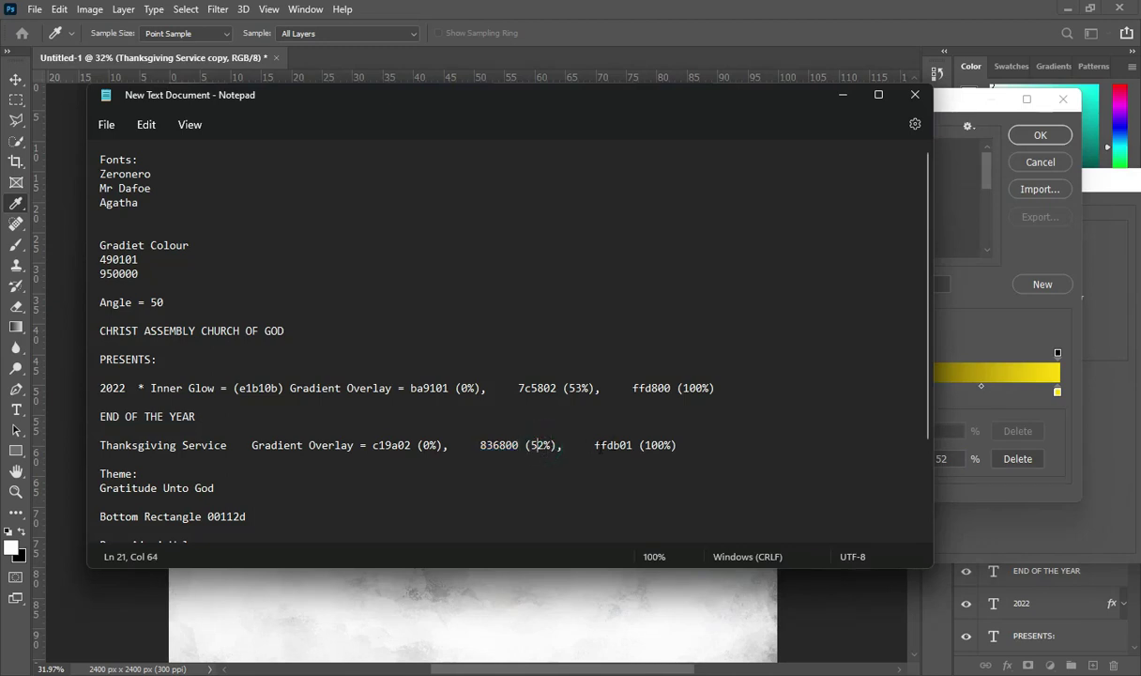
drag(594, 445, 632, 445)
click(842, 95)
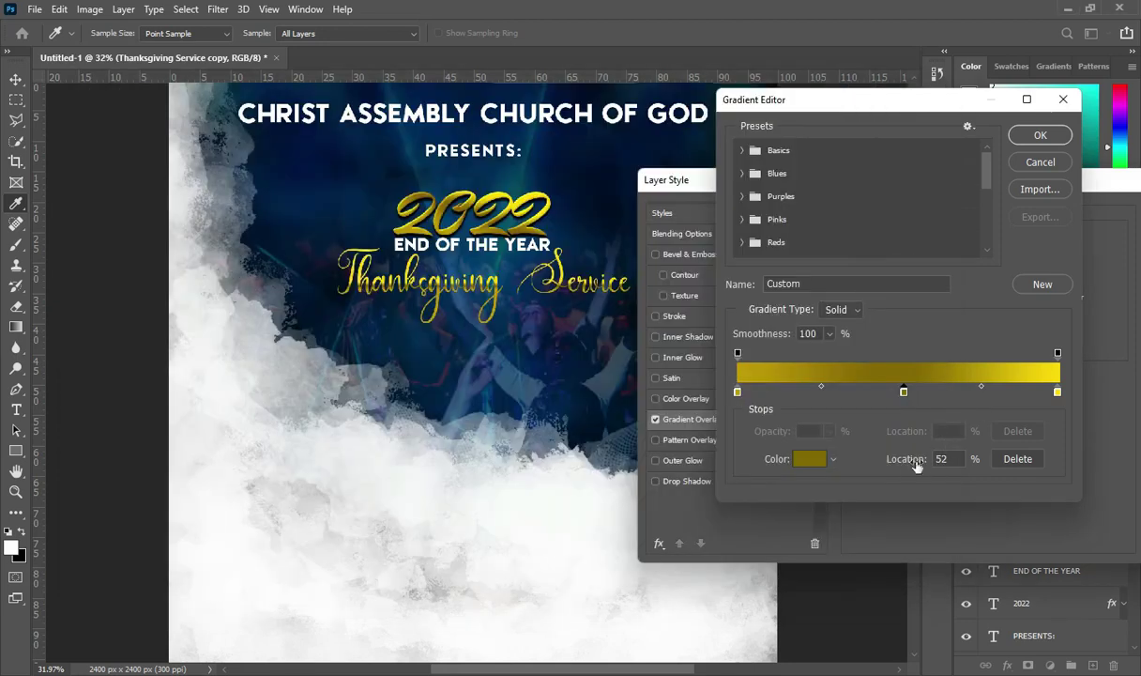
click(1057, 391)
click(809, 459)
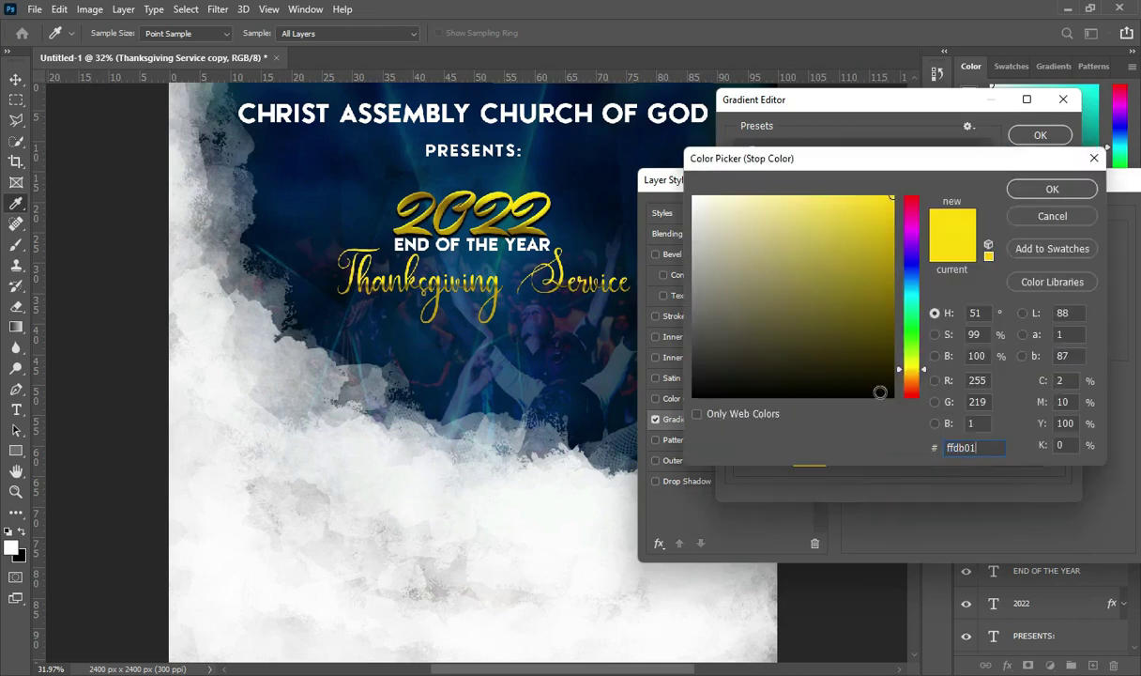
click(1052, 189)
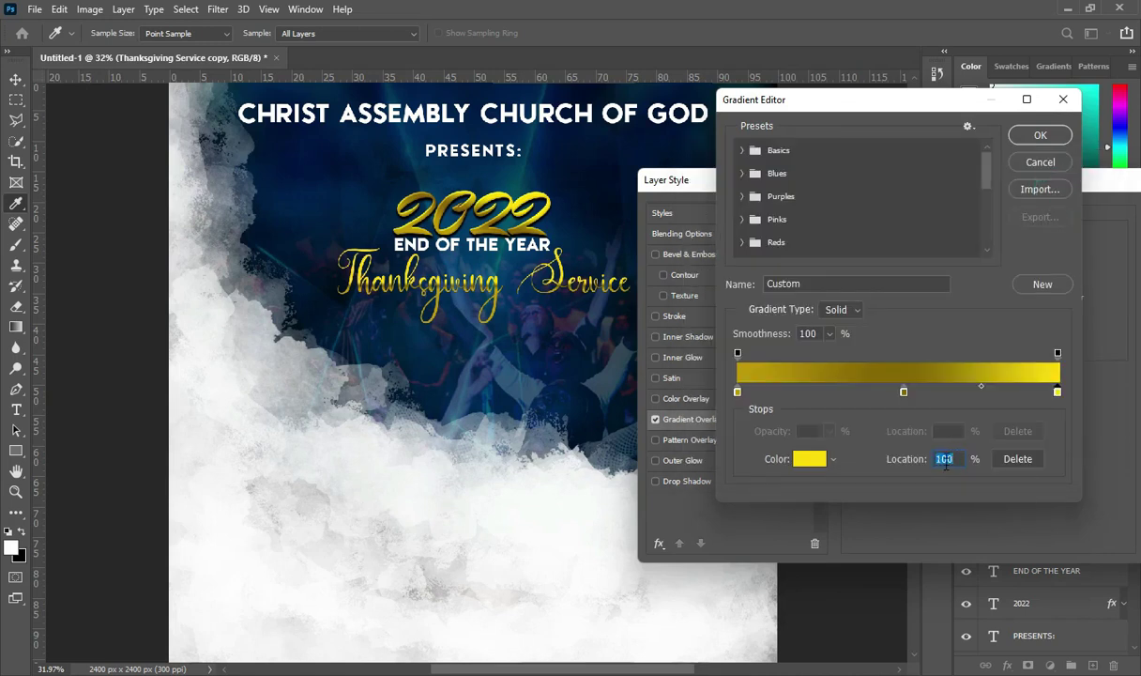
click(1038, 135)
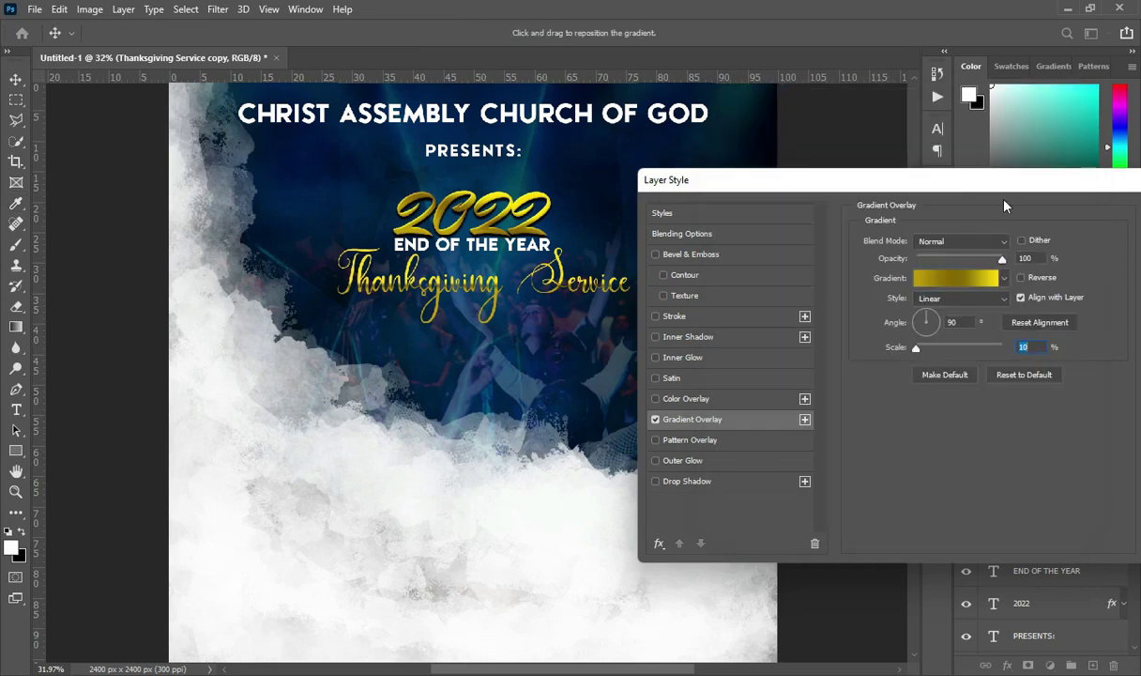
drag(996, 183, 825, 193)
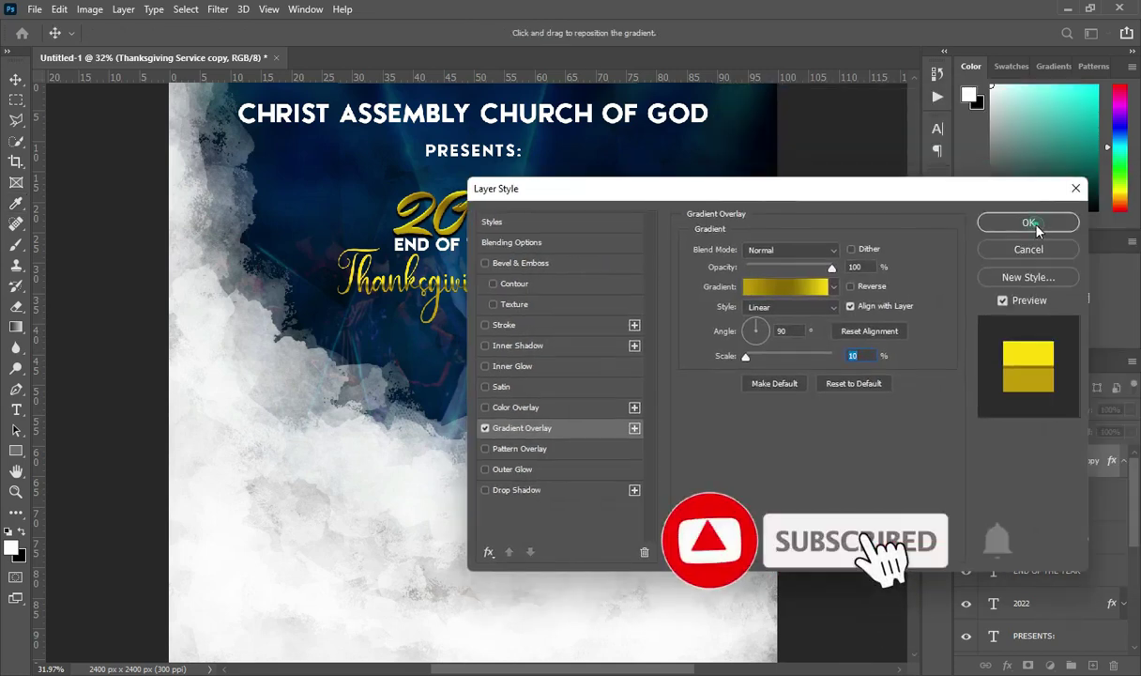
click(1028, 222)
scroll(504, 300, down, 1)
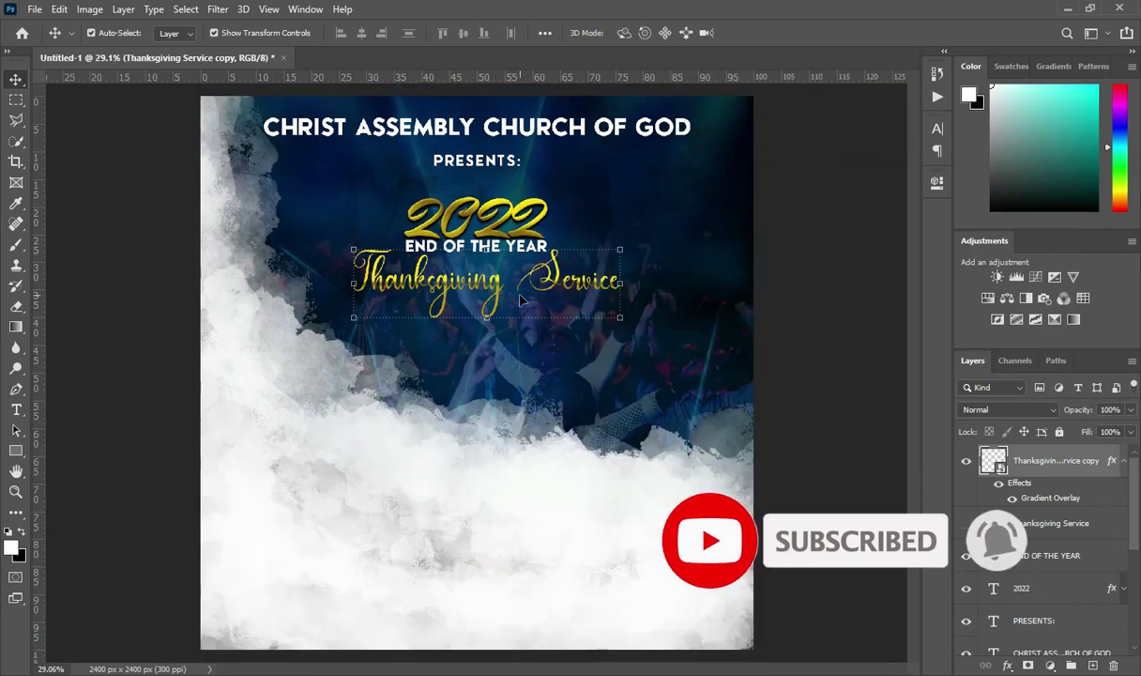
scroll(521, 301, up, 1)
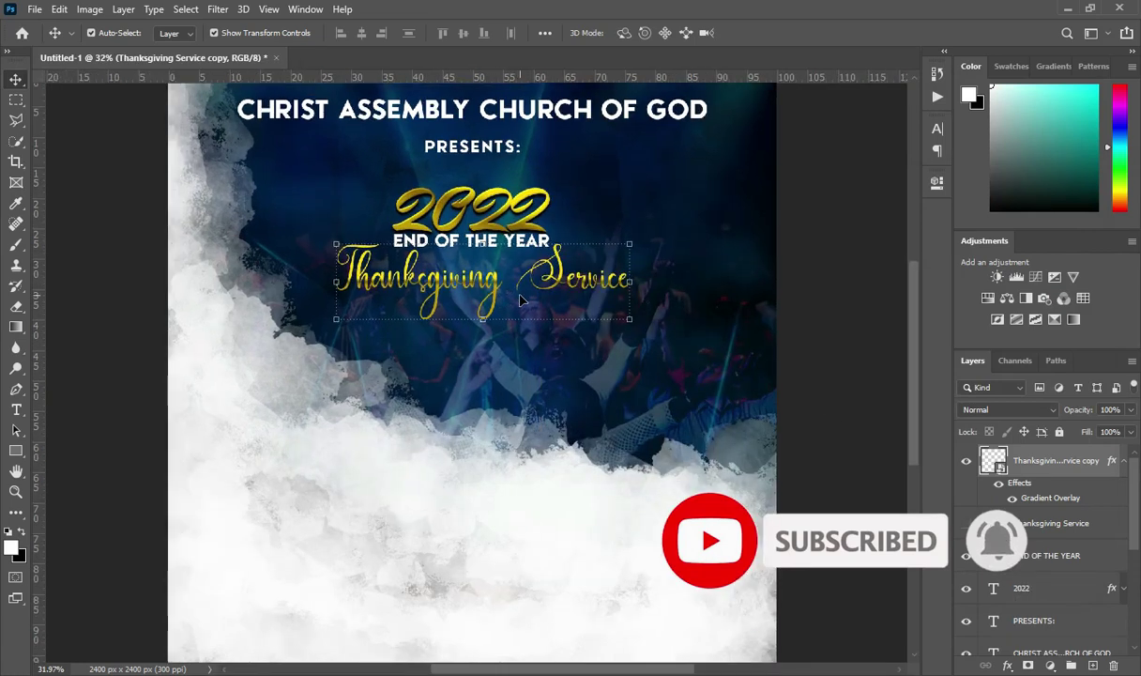
scroll(413, 362, down, 1)
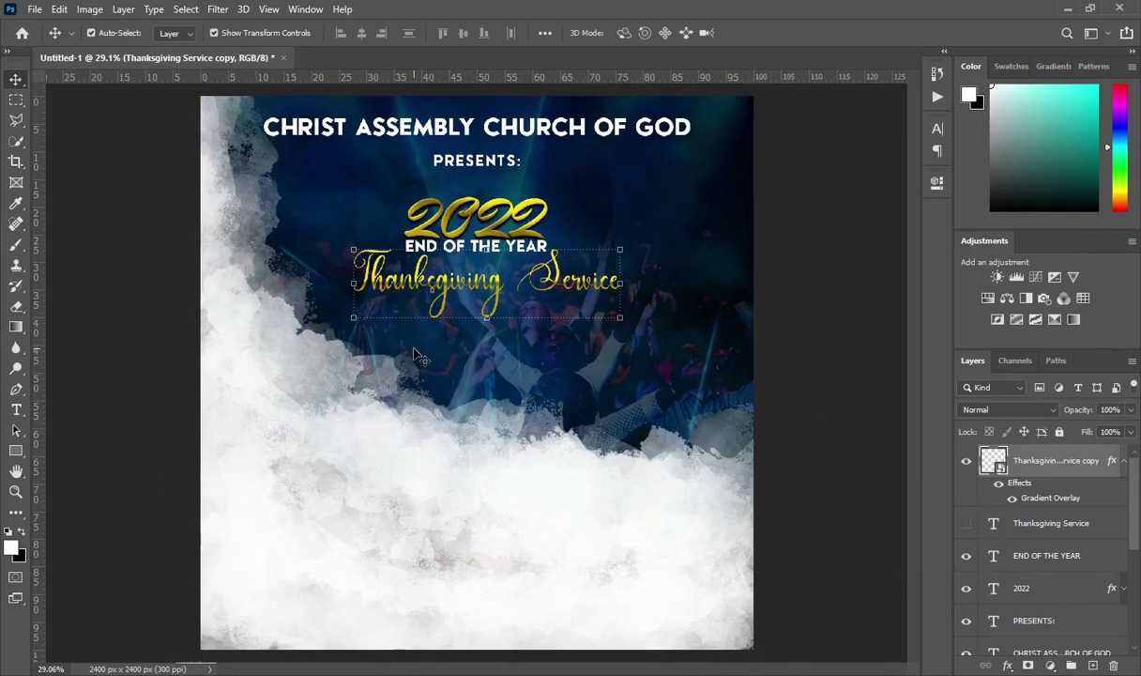
scroll(462, 301, up, 1)
scroll(462, 300, down, 1)
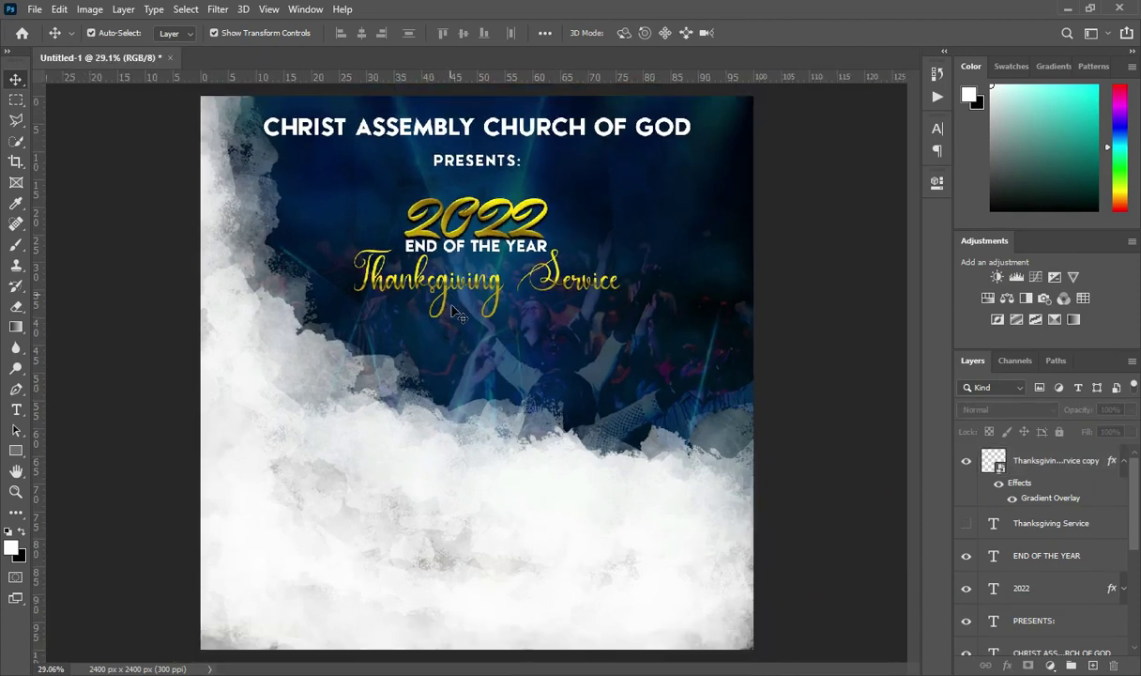
- Group the layers from Thanksgiving Service copy down to 2022 and name the group Topic
click(1123, 460)
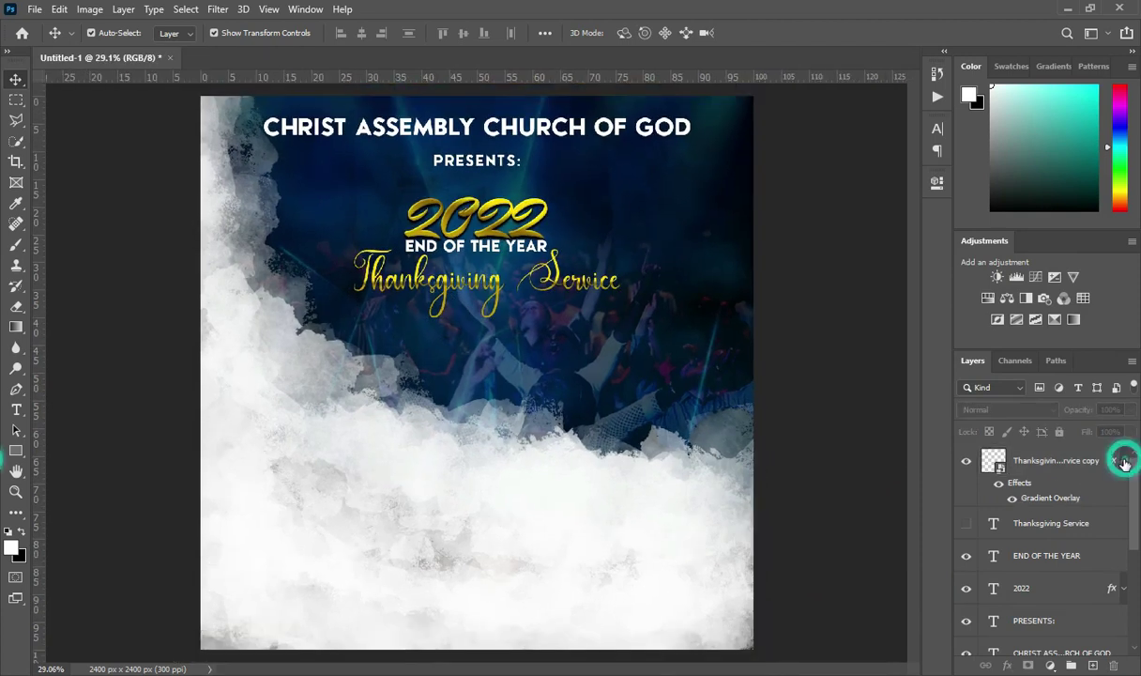
click(1033, 461)
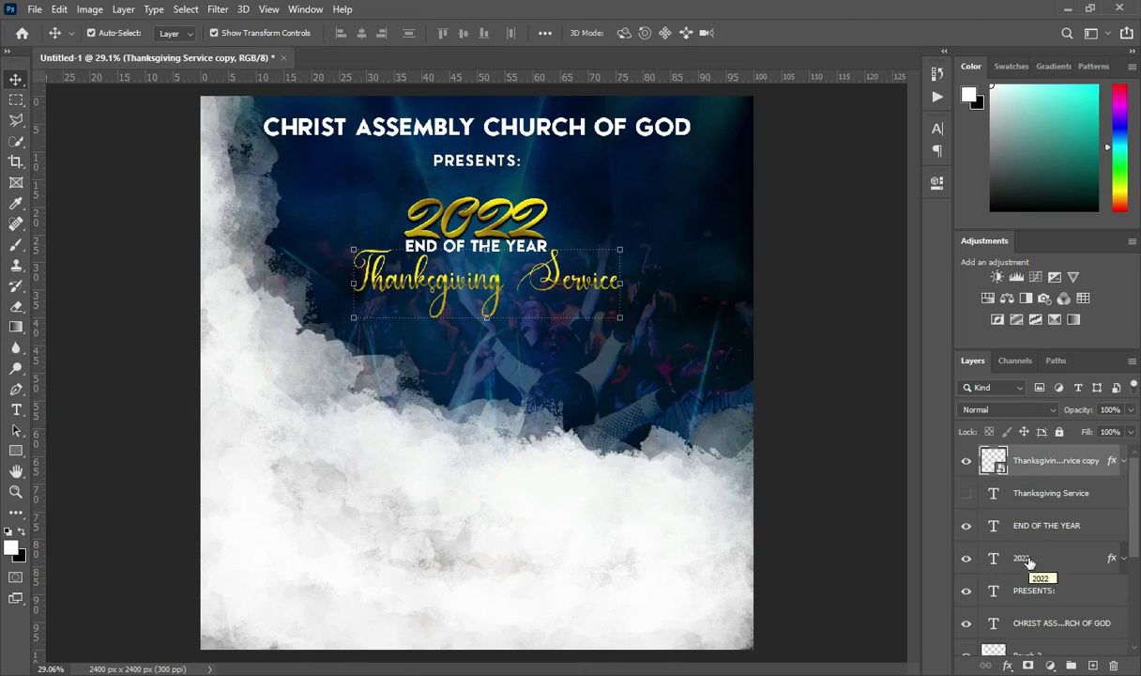
shift+click(1032, 557)
click(1070, 664)
double_click(1038, 454)
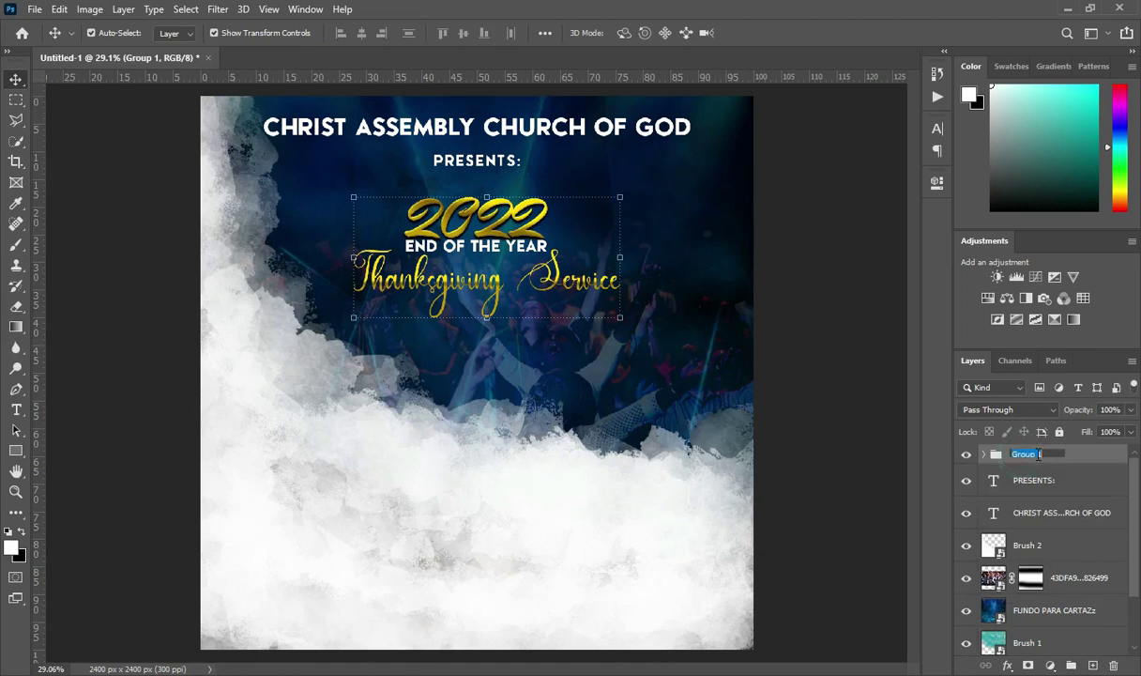
text(Topic)
key(Return)
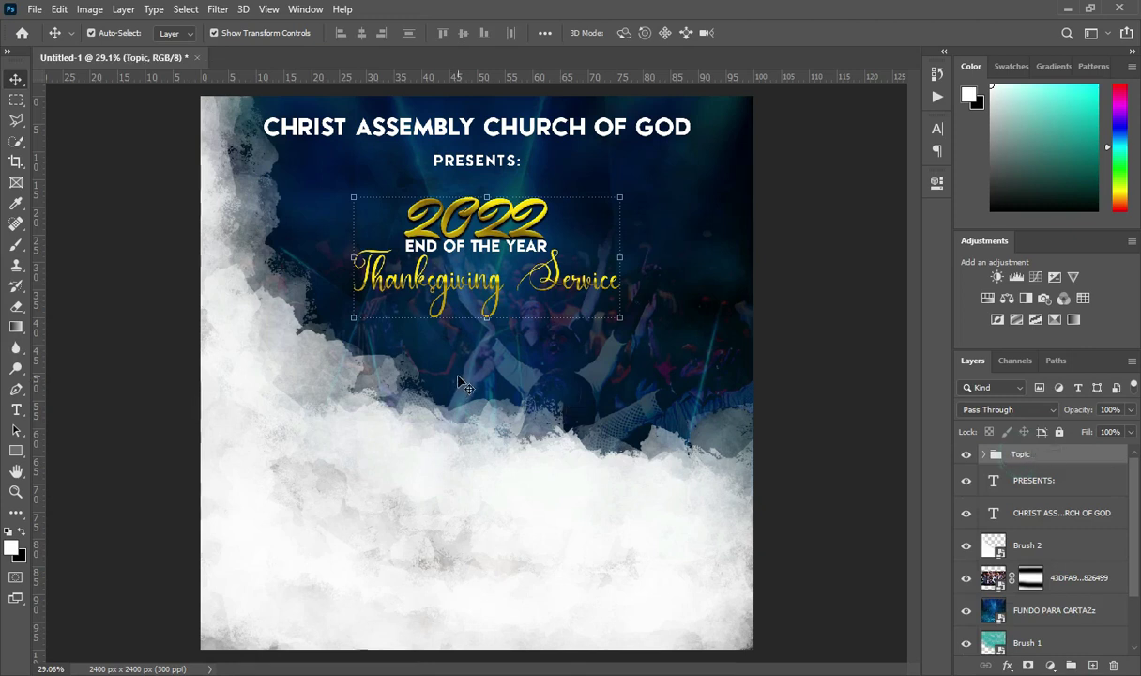
- Copy the "Theme:" line from the Notepad notes and return to the flyer in Photoshop
key(t)
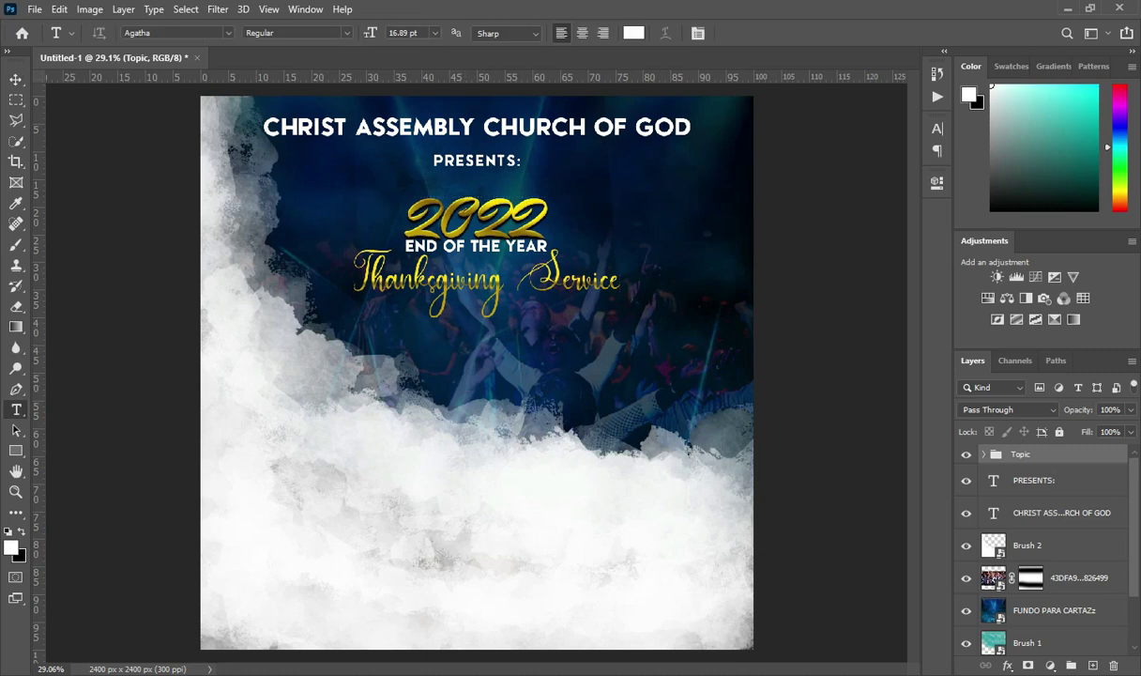
key(alt+Tab)
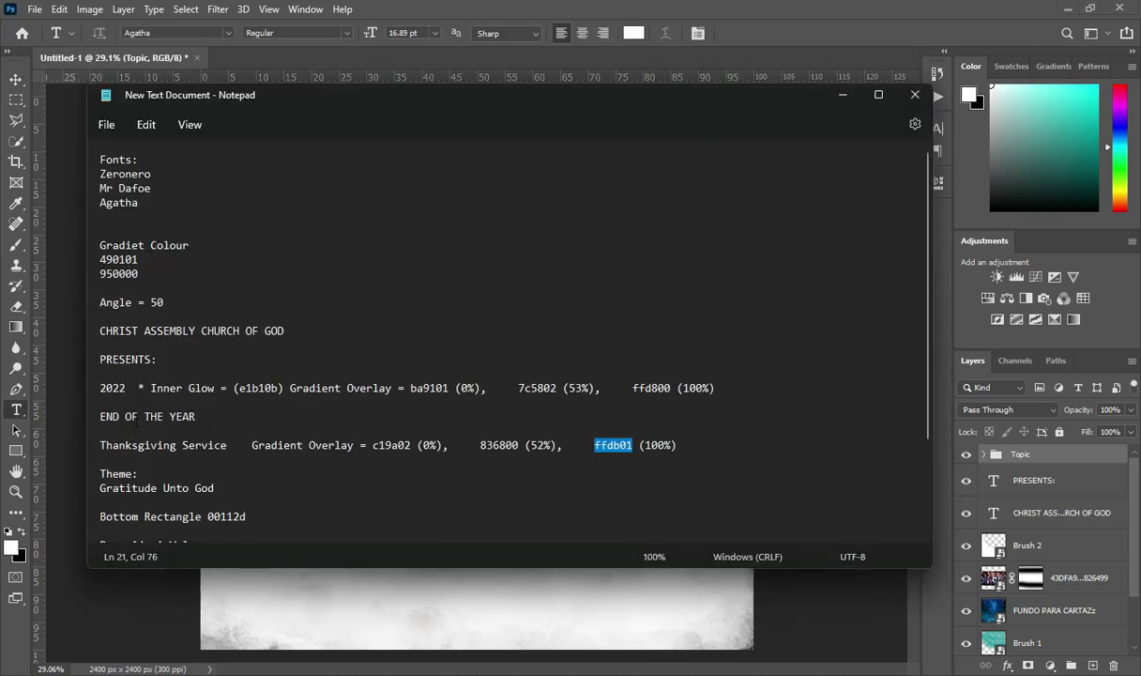
drag(101, 474, 138, 474)
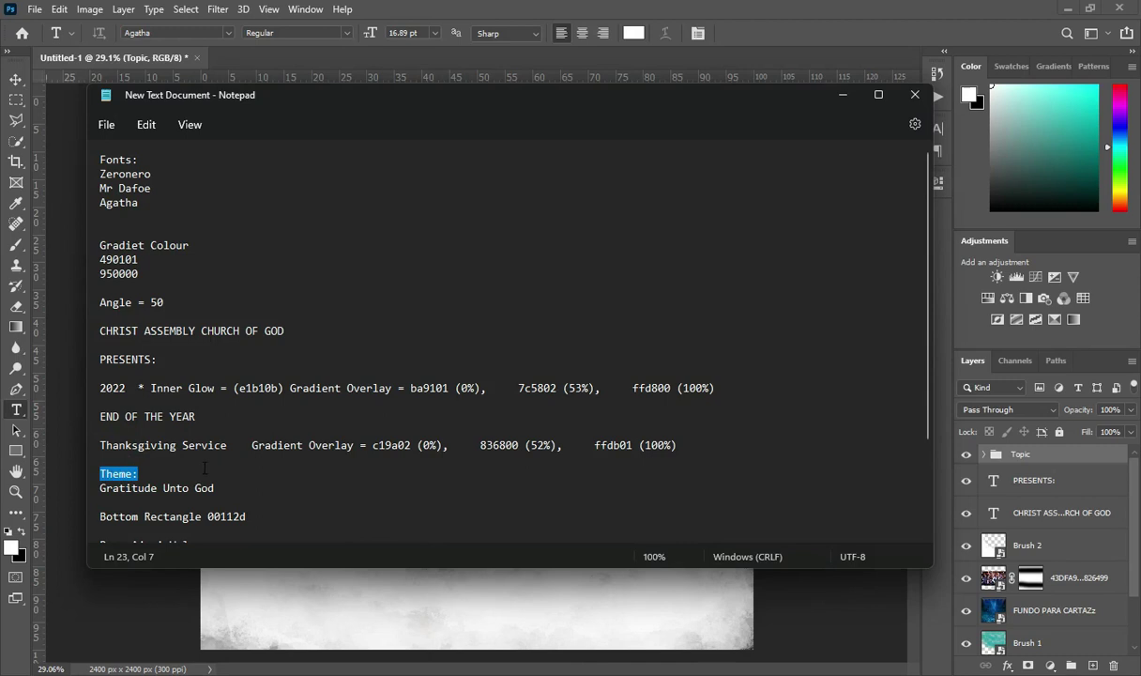
click(843, 95)
- Draw a small rectangle about 287 by 65 px below and left of the Thanksgiving Service text
scroll(361, 395, up, 1)
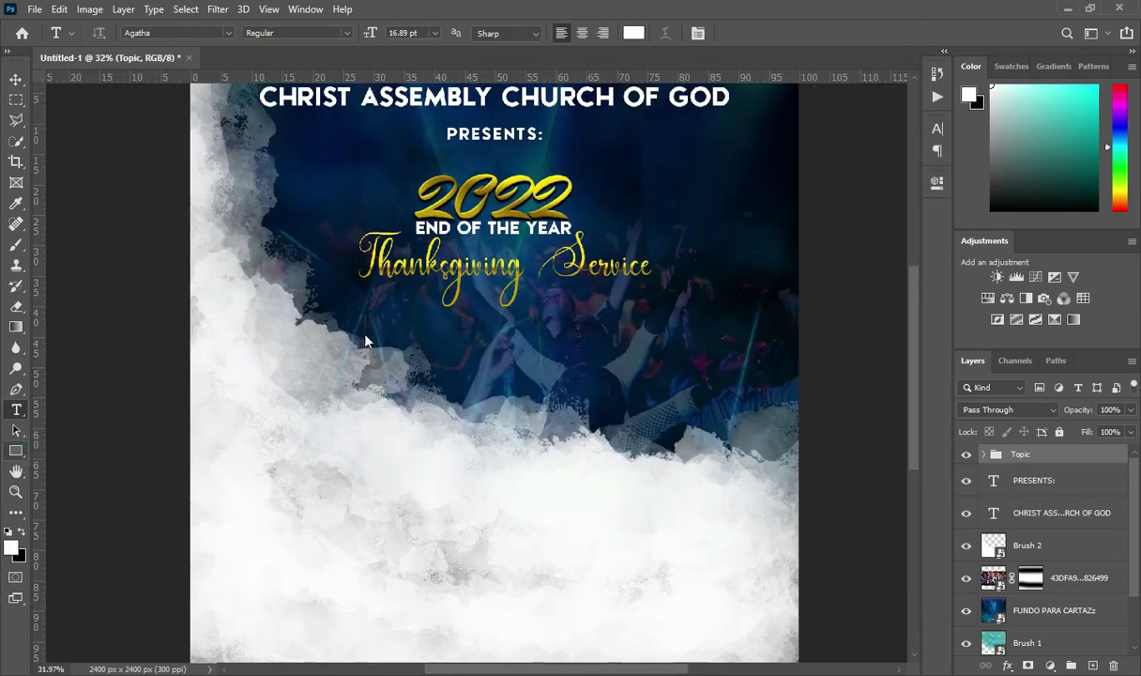
key(u)
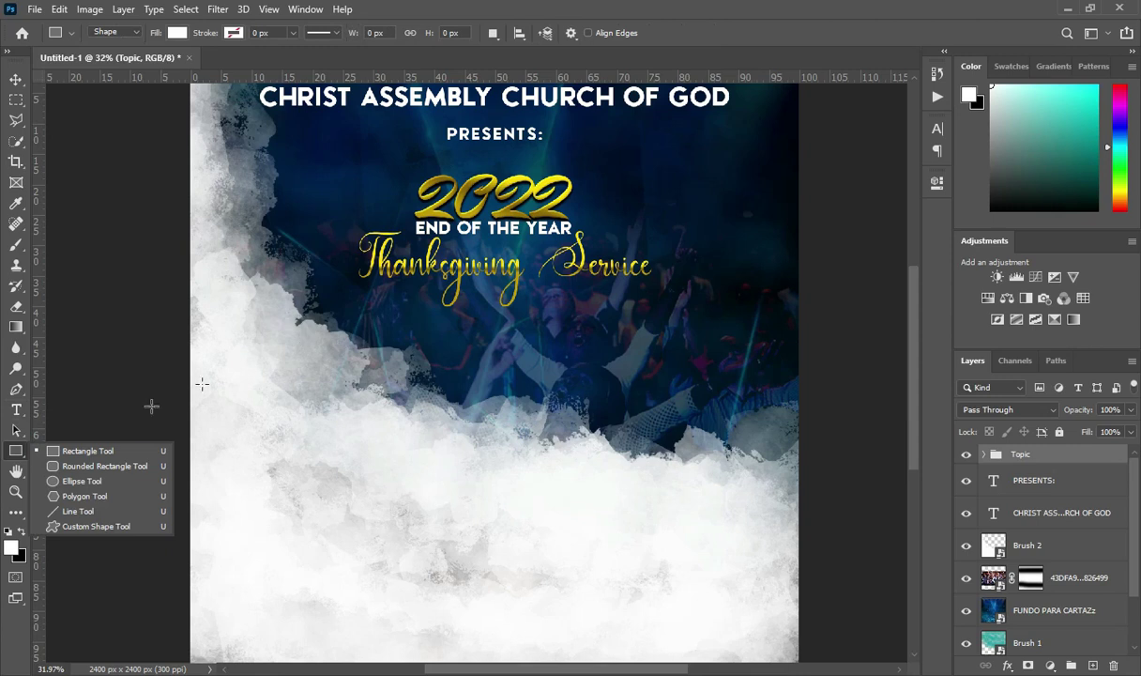
drag(309, 350, 382, 359)
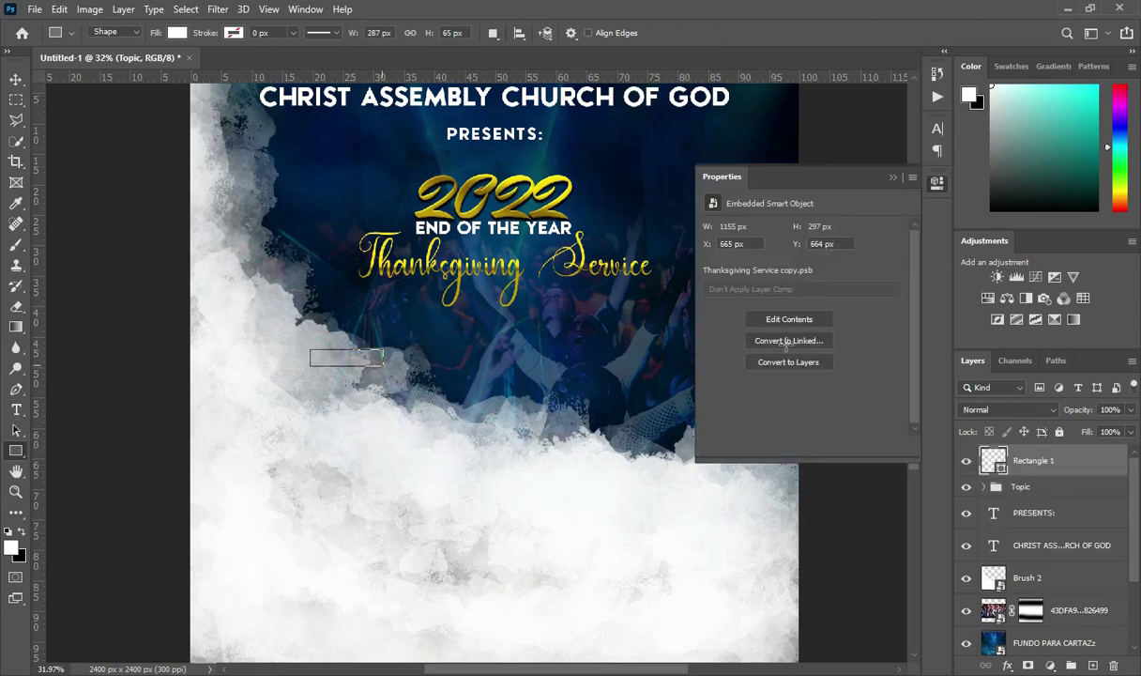
key(v)
- Change the small rectangle's fill colour to black
click(713, 276)
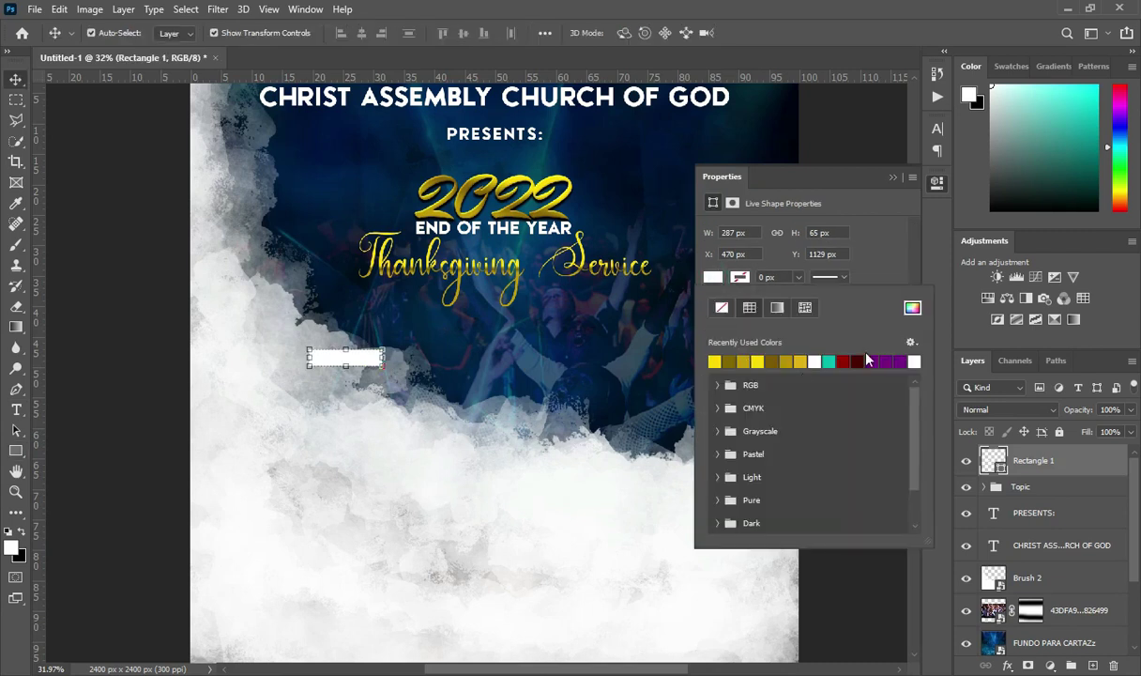
click(911, 307)
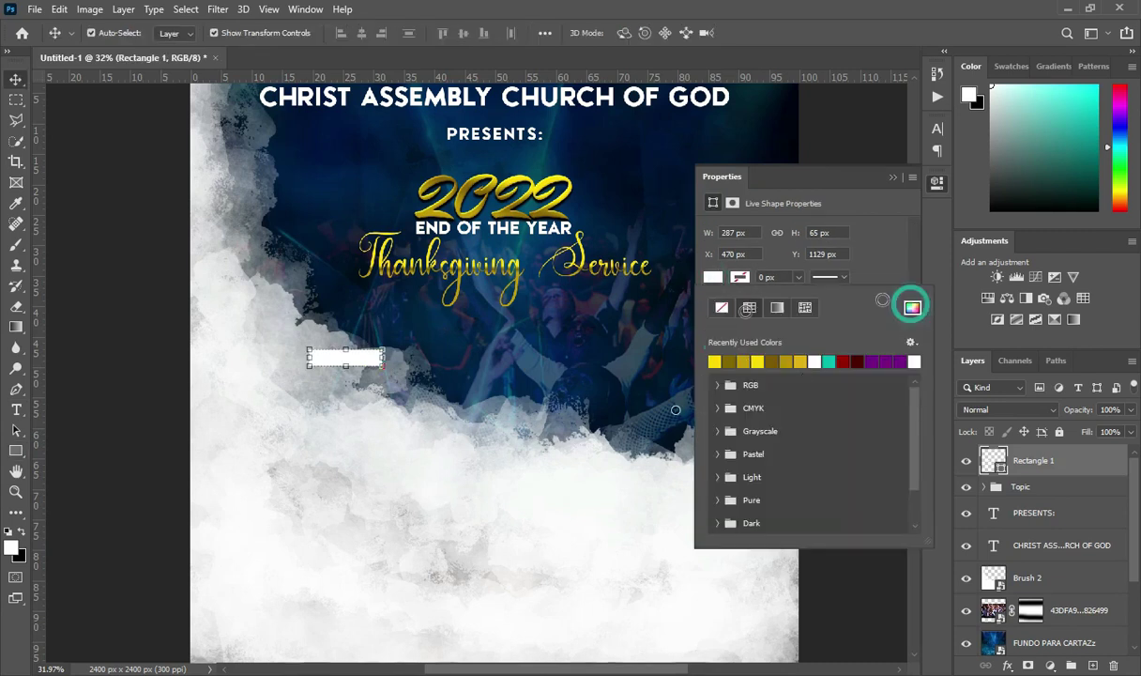
click(1045, 184)
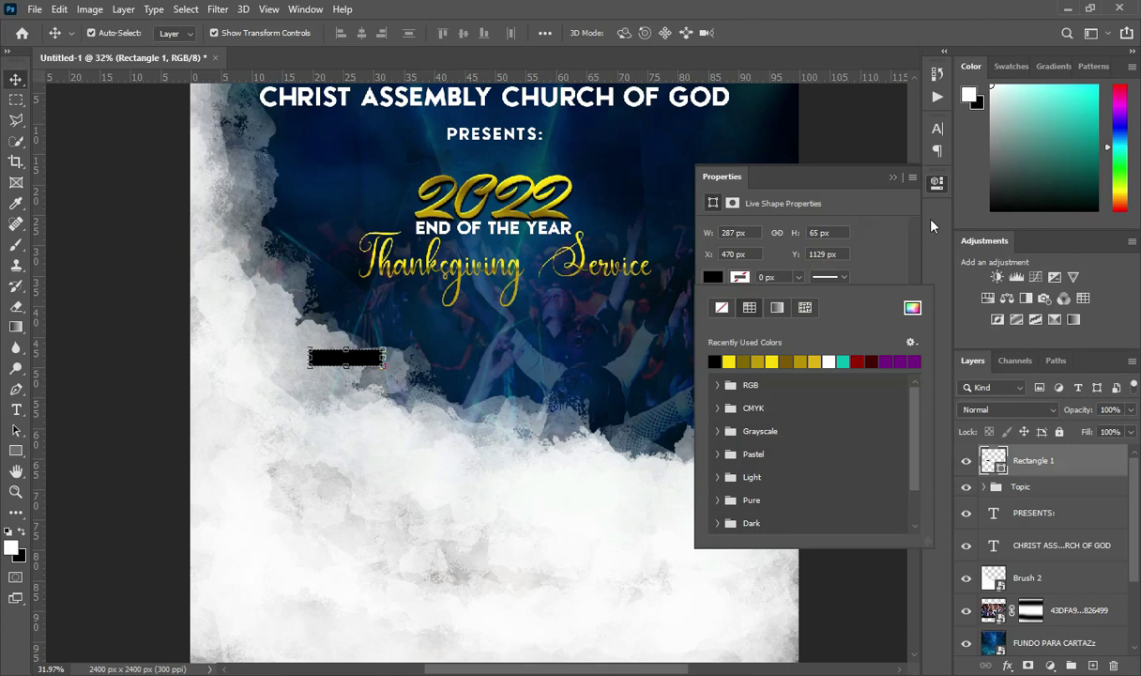
click(893, 180)
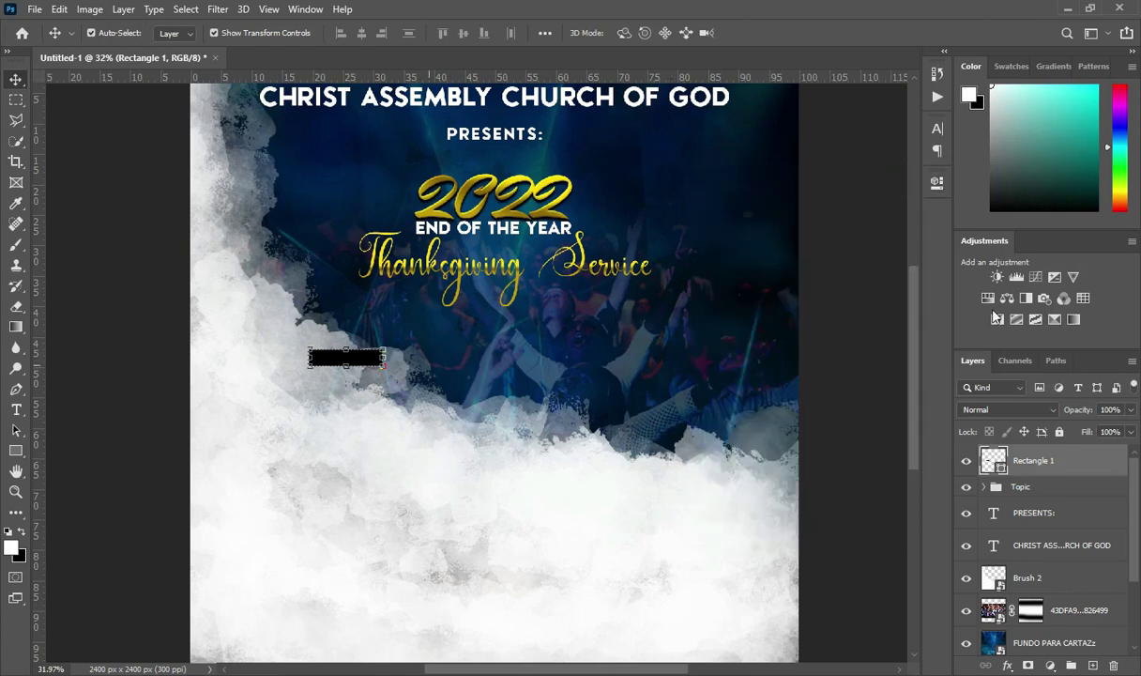
- Recolour the rectangle with dark navy 00112a sampled from the flyer background beside 2022
click(993, 459)
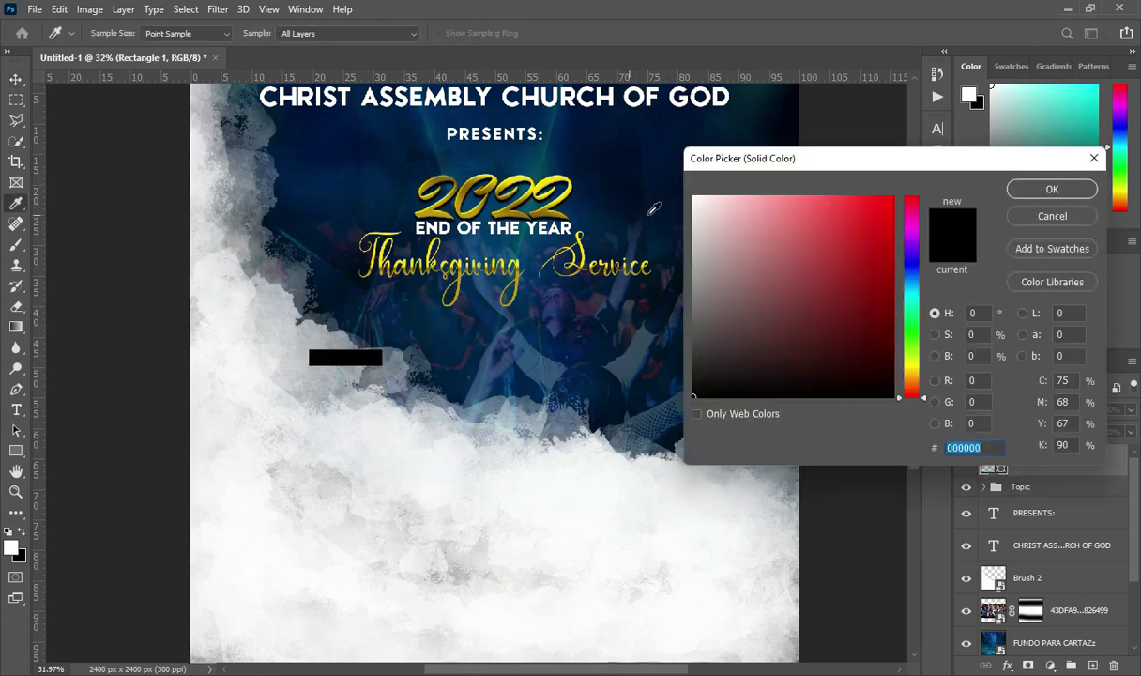
click(638, 211)
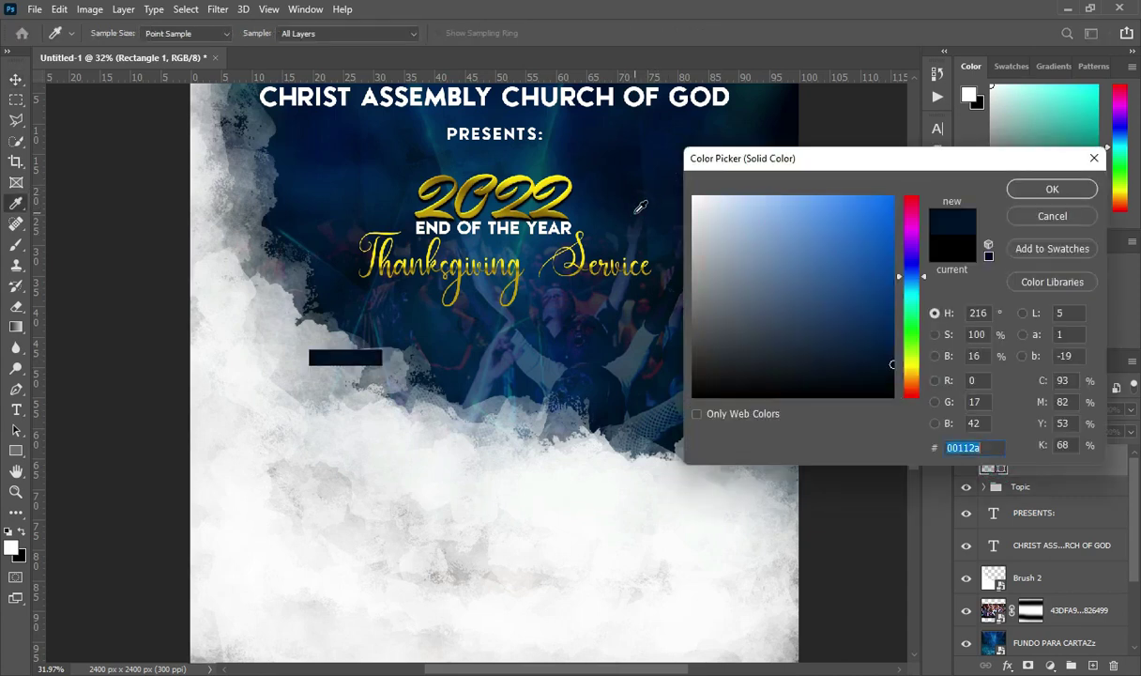
click(1070, 191)
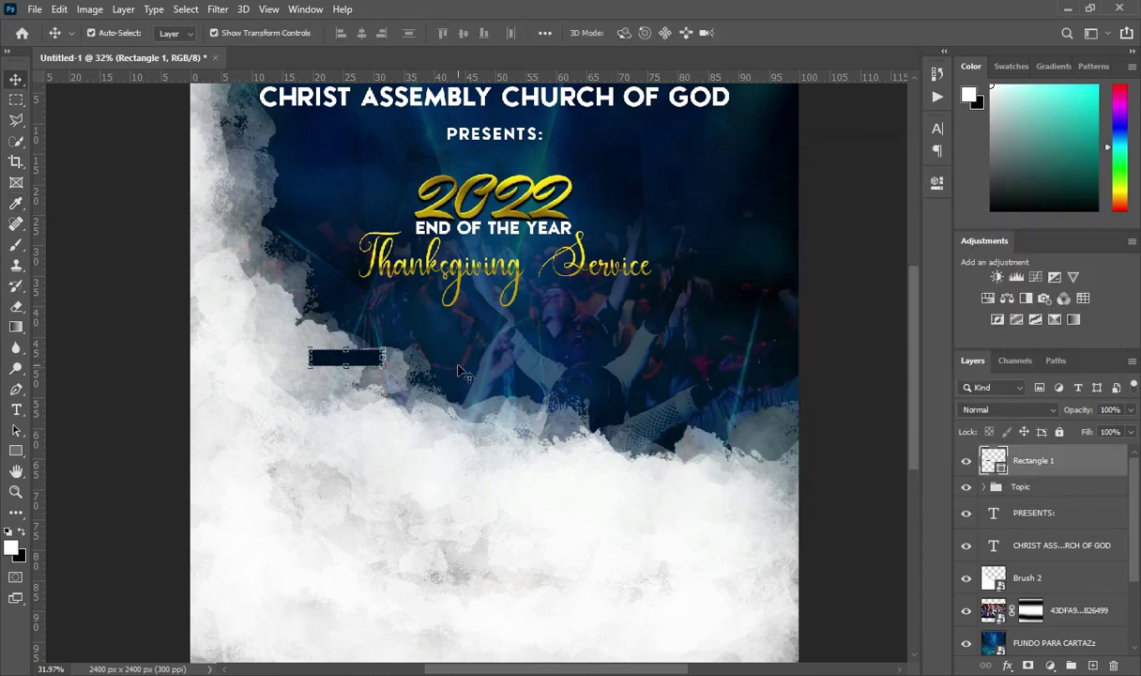
- Add the text "Theme:" on the background to the right of the navy rectangle
key(t)
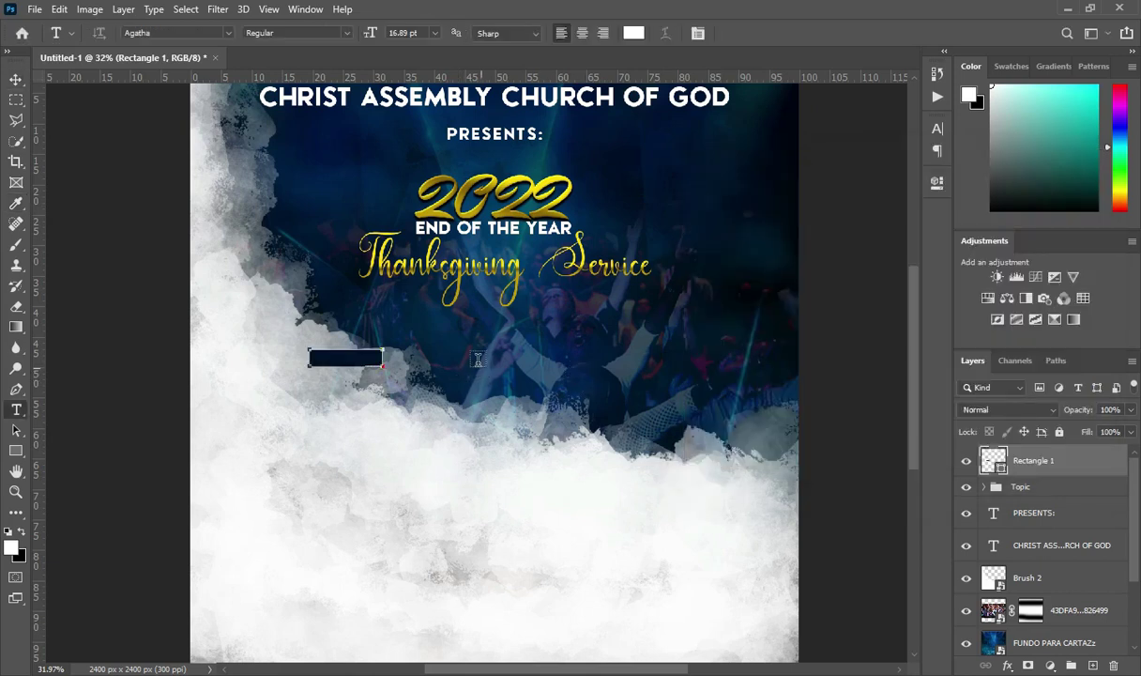
click(479, 368)
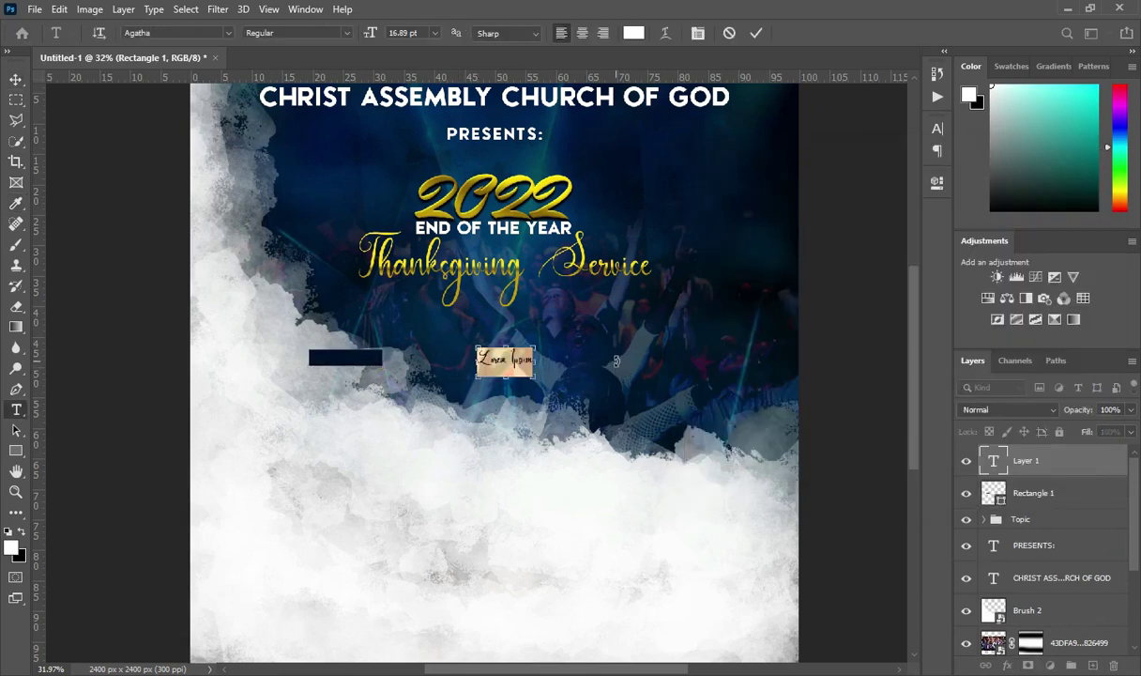
text(Thanks)
click(755, 33)
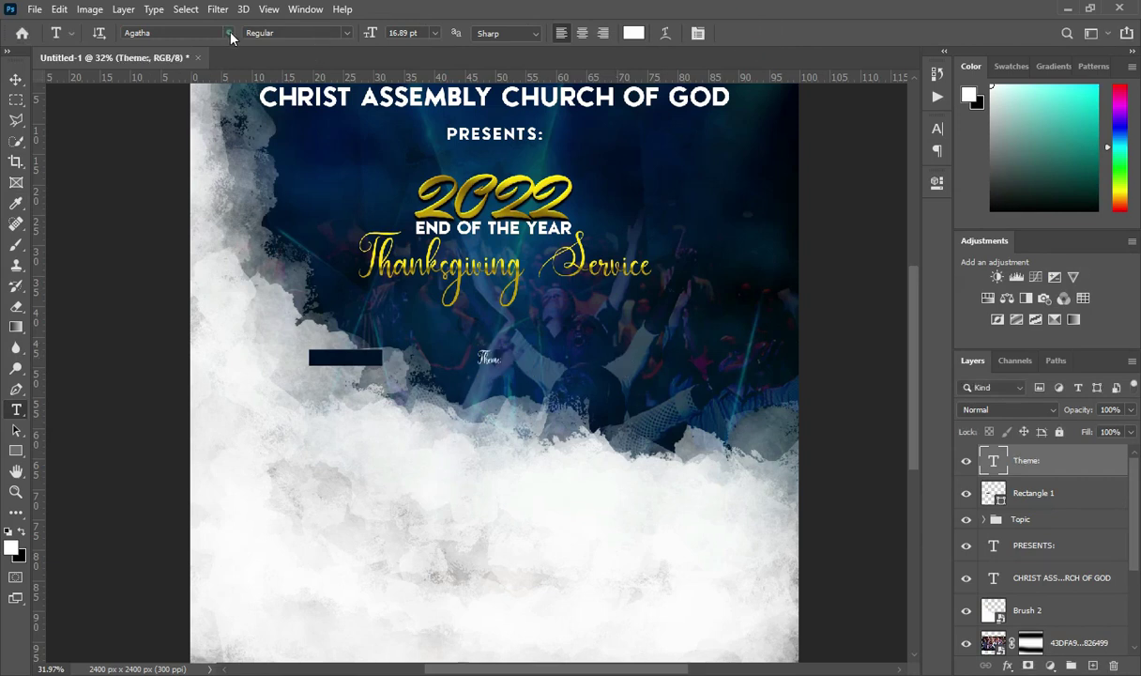
- Change the font of the "Theme:" text to Zeronero Black
click(228, 33)
key(Down)
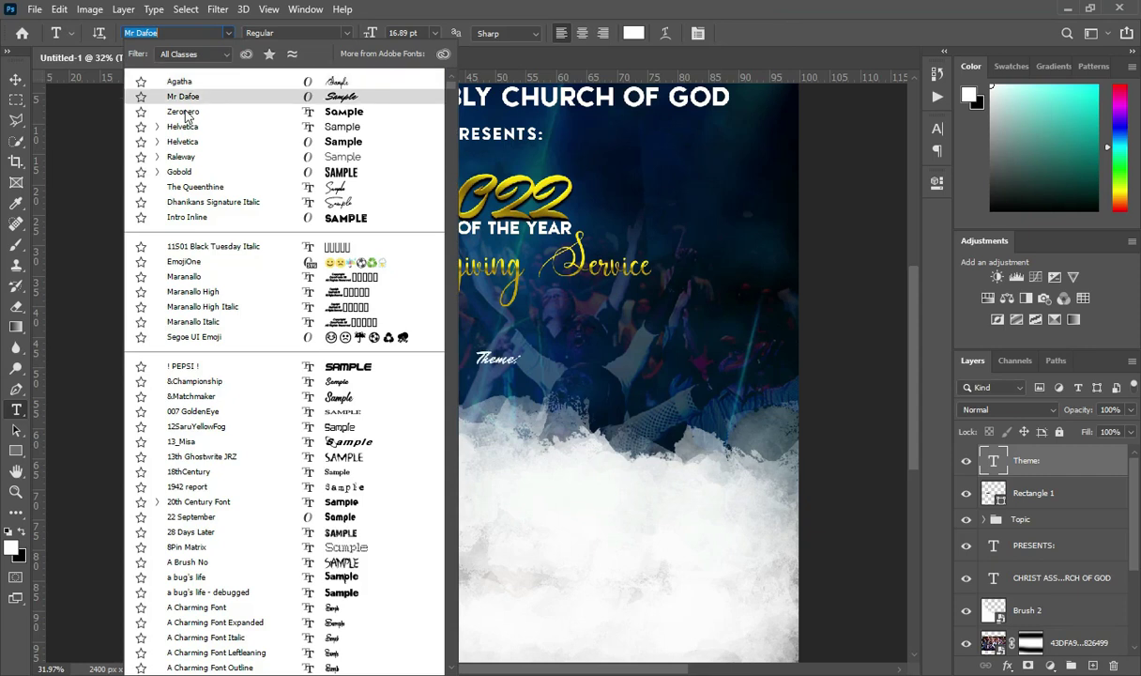
key(Down)
click(190, 114)
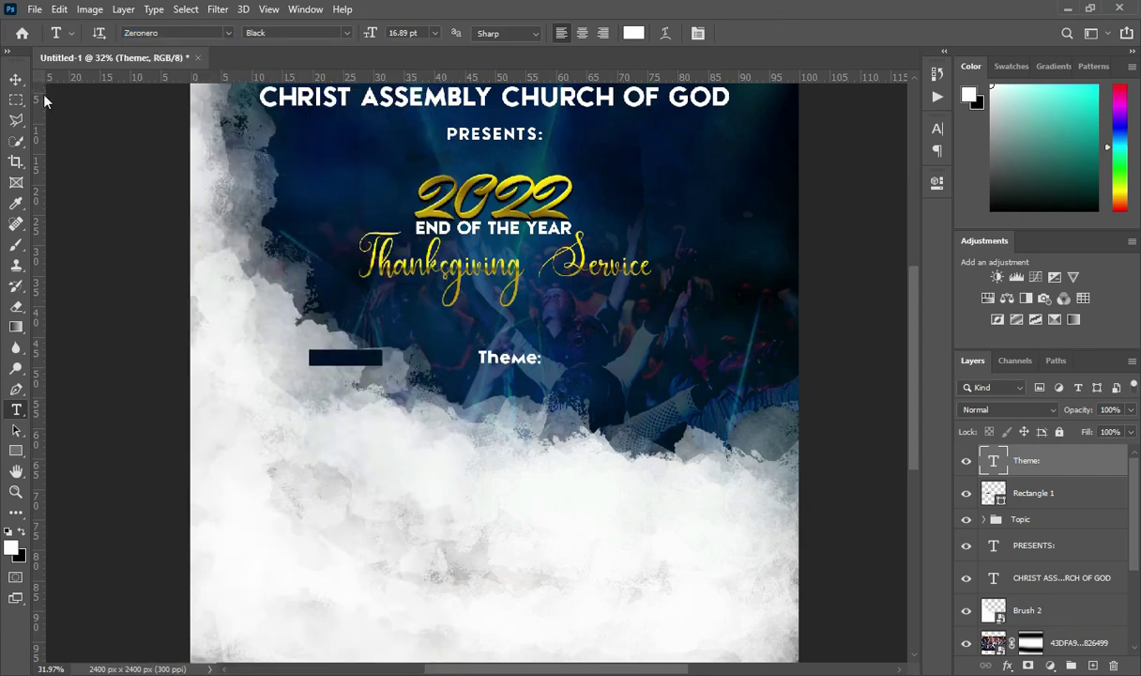
- Move the "Theme:" text onto the navy rectangle and scale it down to about 86%
key(v)
drag(492, 369, 387, 348)
scroll(349, 349, up, 3)
key(ctrl+t)
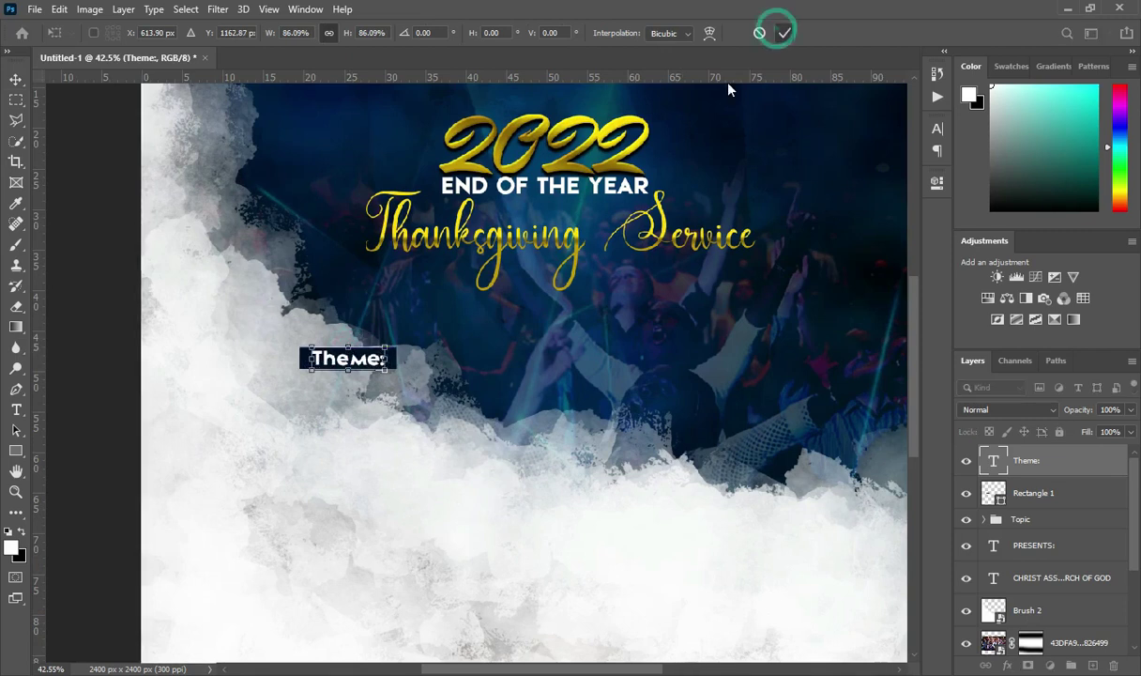
click(782, 32)
- Group the "Theme:" text with its navy rectangle and shift the group slightly down
scroll(540, 130, down, 2)
ctrl+click(1034, 492)
click(1070, 665)
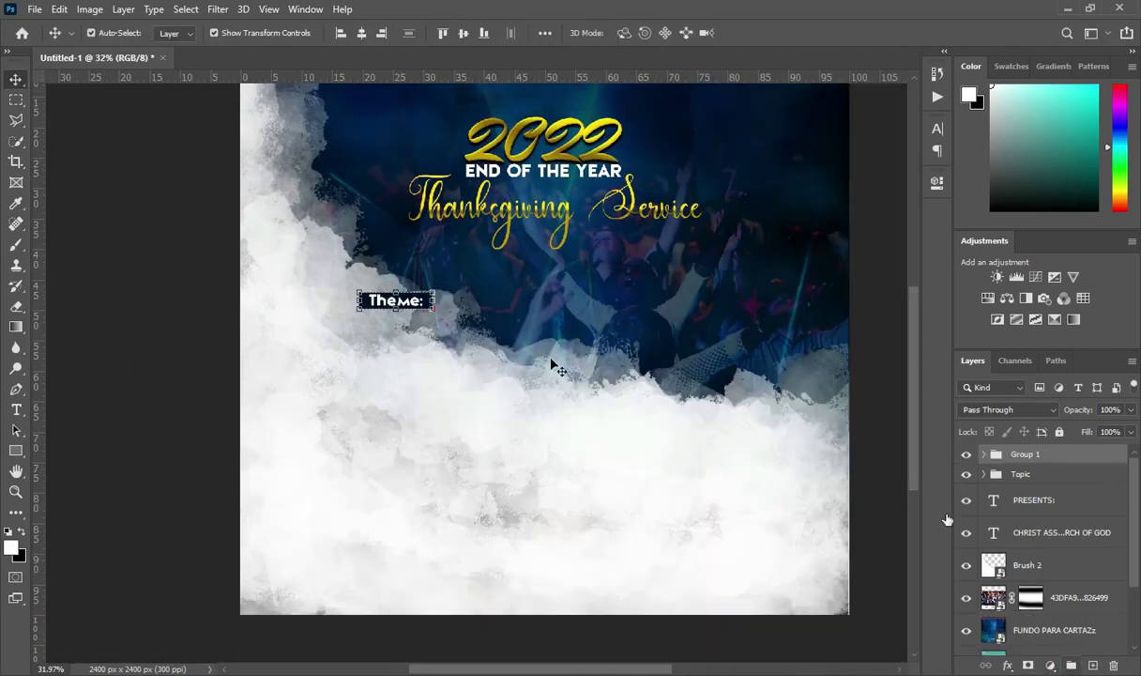
key(ctrl+t)
drag(399, 299, 407, 316)
- Narrow the navy rectangle from both sides so it fits closely around the "Theme:" text
scroll(416, 231, up, 2)
drag(300, 374, 308, 374)
drag(445, 373, 440, 374)
key(Return)
scroll(469, 215, down, 2)
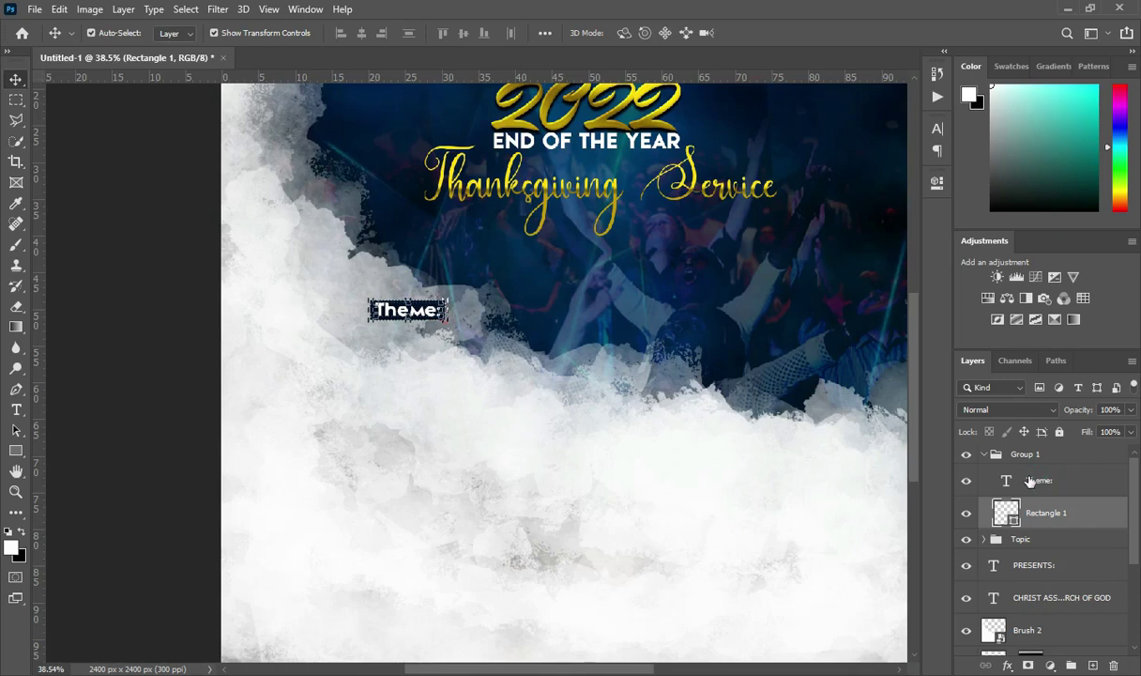
- Recolour the "Theme:" text with golden yellow ffdb01 sampled from the Thanksgiving Service title
click(1046, 486)
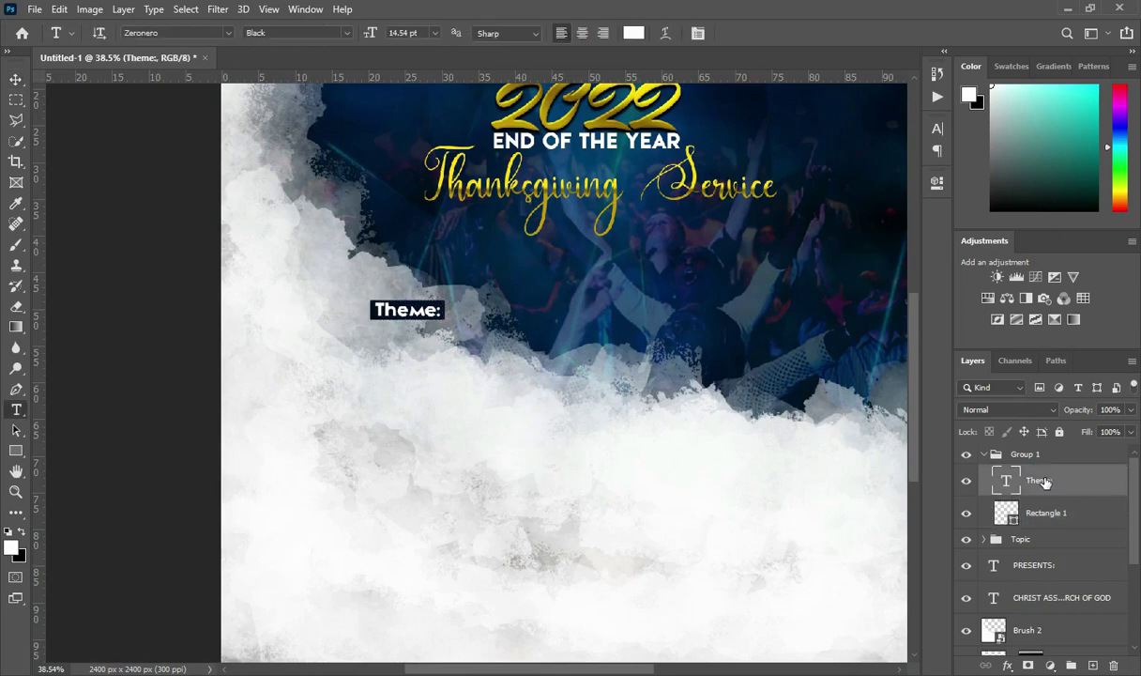
click(634, 33)
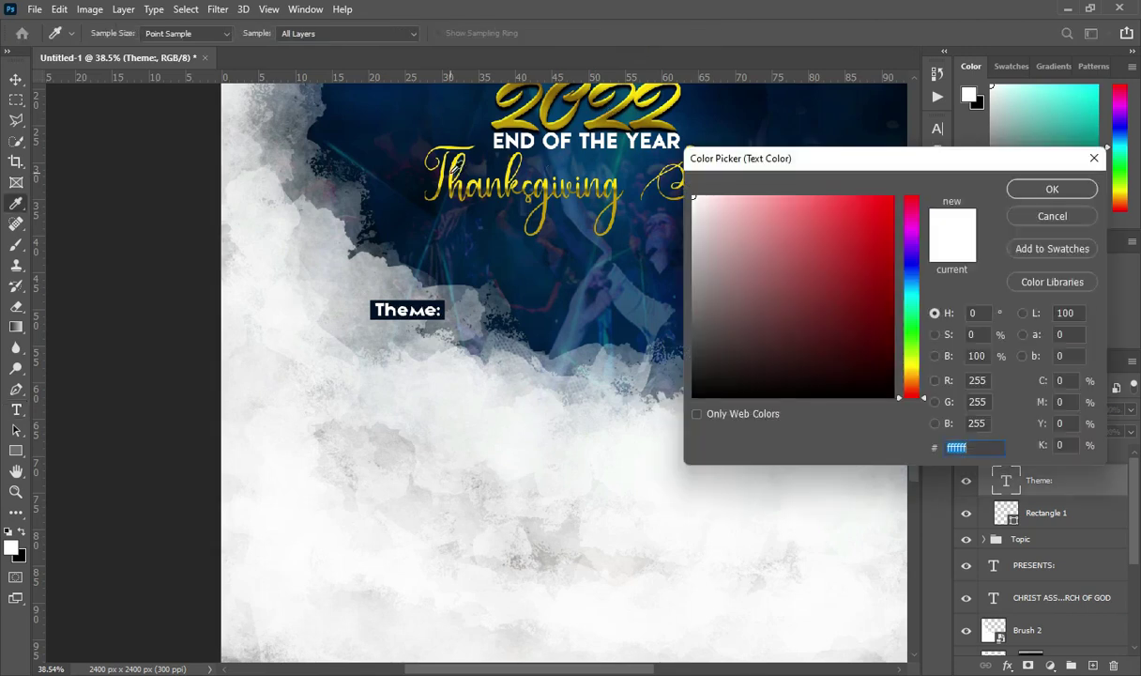
click(449, 173)
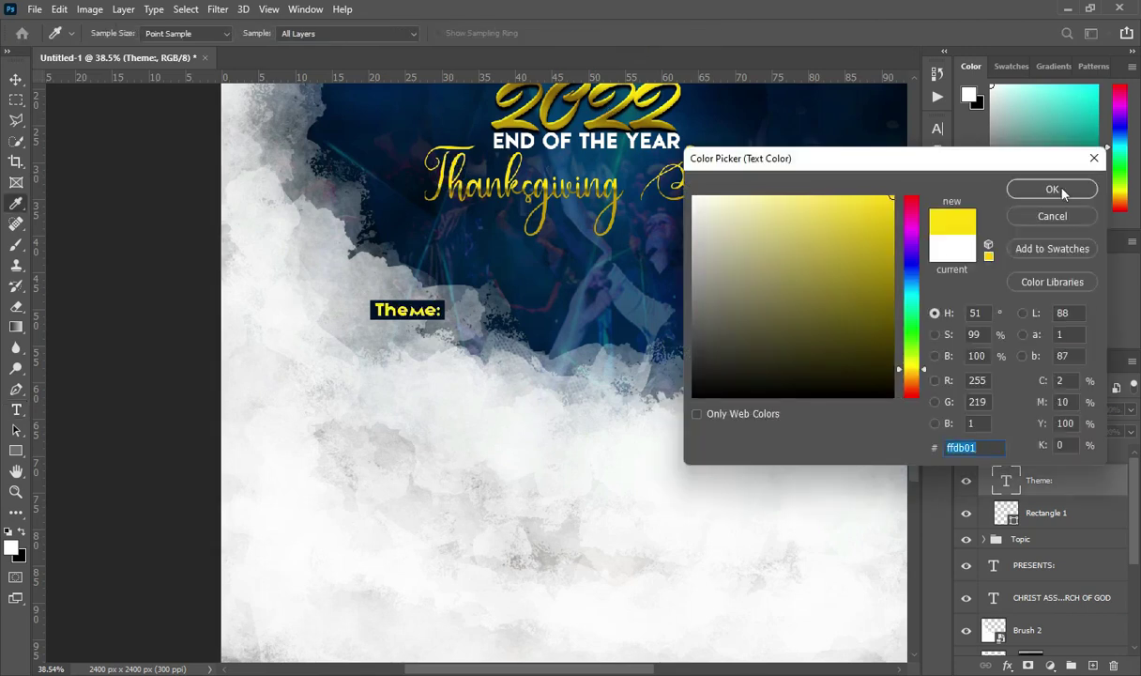
key(Return)
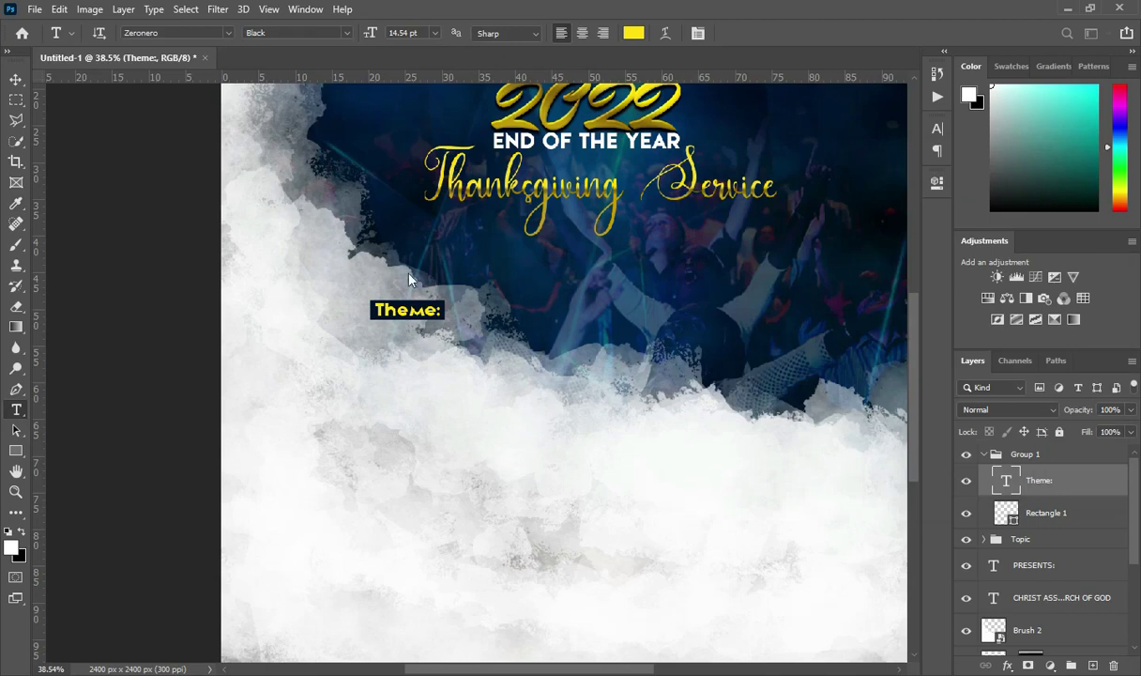
scroll(408, 278, down, 2)
click(16, 79)
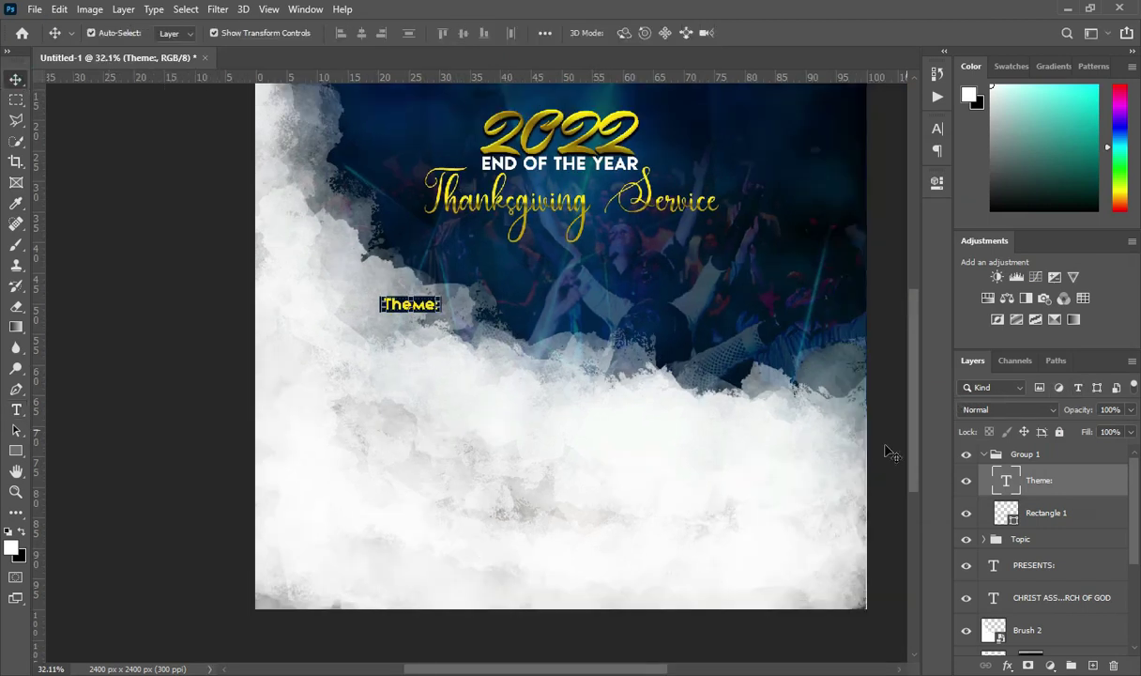
- Switch to the Notepad notes and copy the theme line "Gratitude Unto God"
key(alt+Tab)
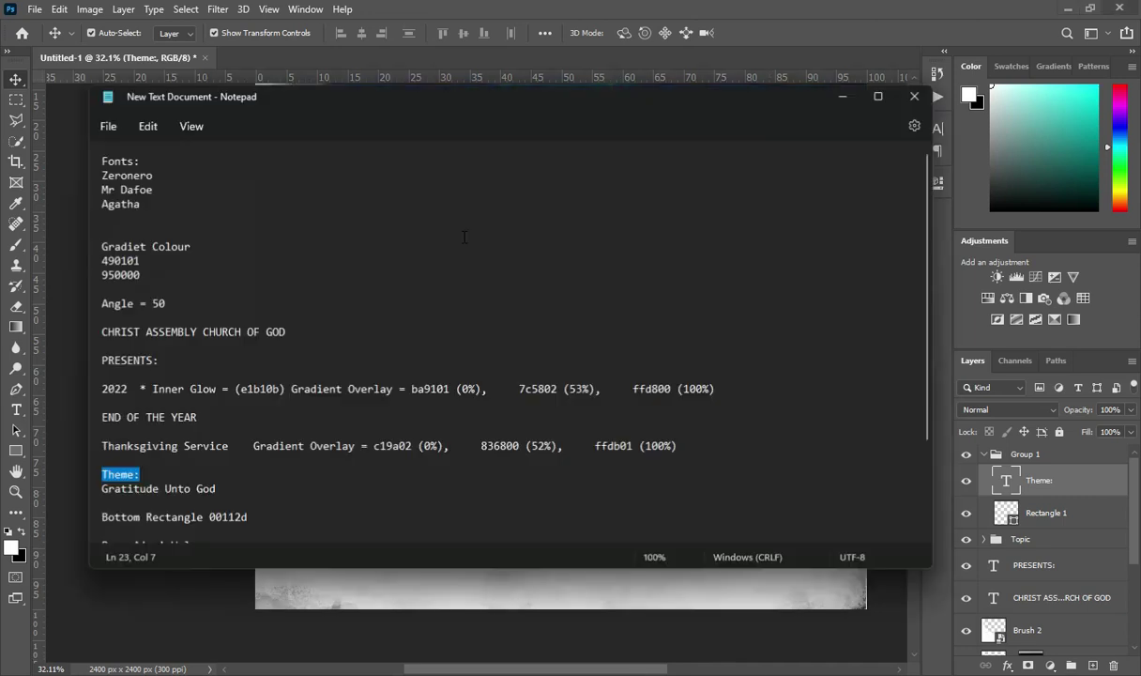
triple_click(154, 489)
key(ctrl+c)
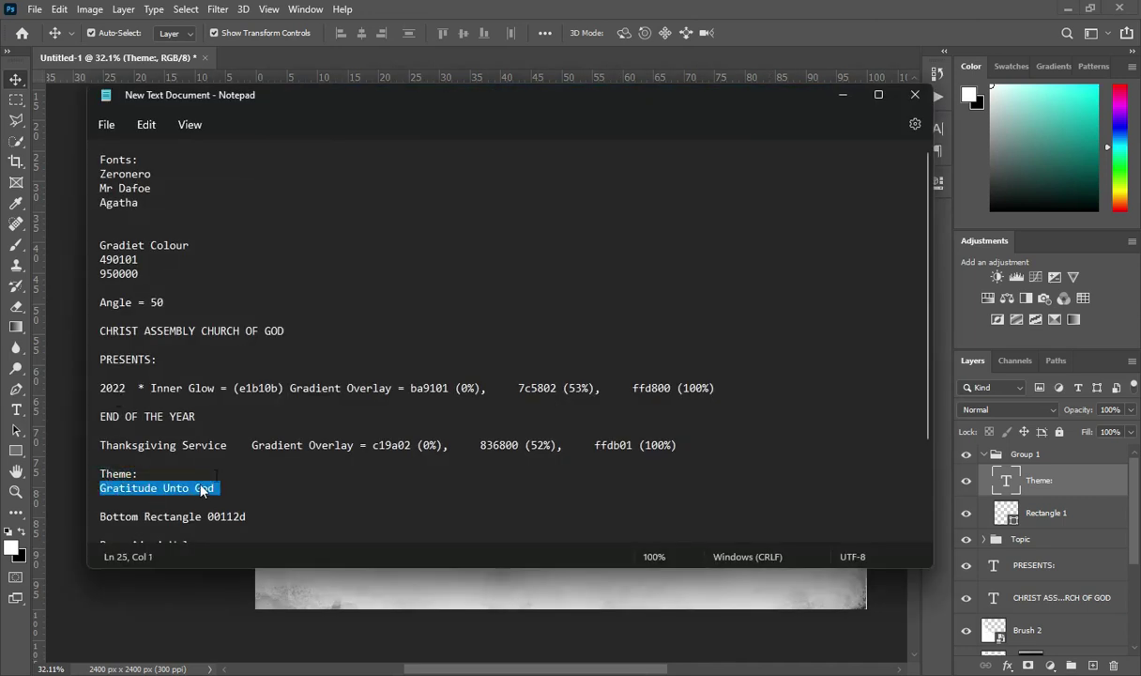
click(835, 94)
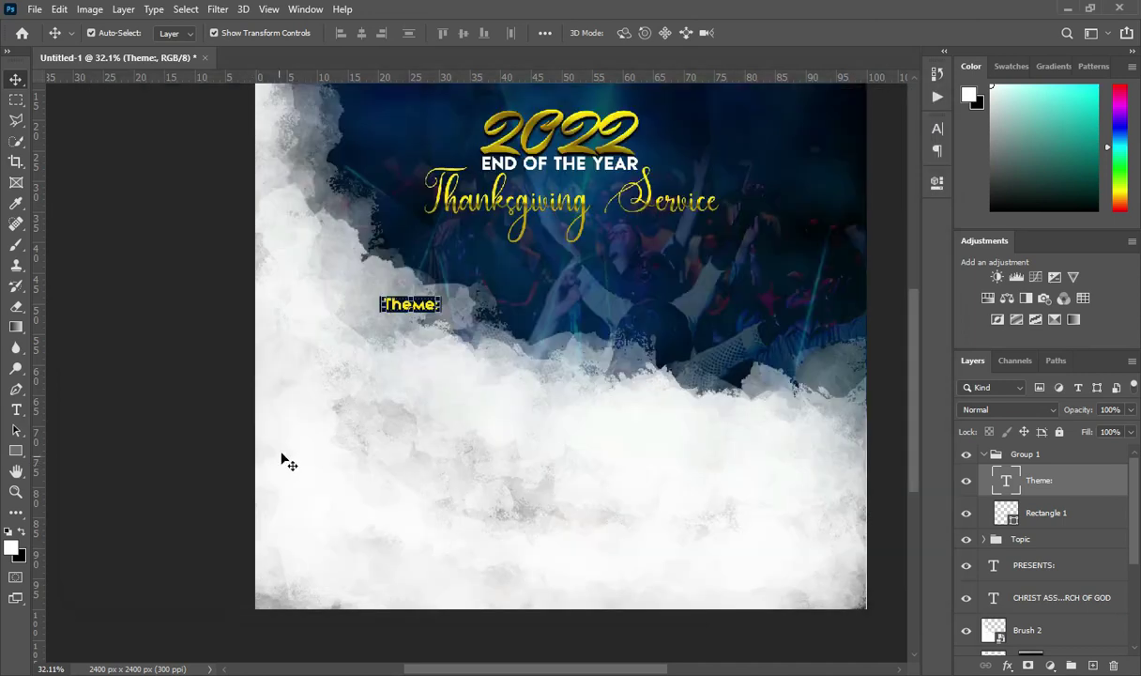
- Add "Gratitude Unto God" as a new text below the theme label, without the trailing line break
key(t)
click(360, 376)
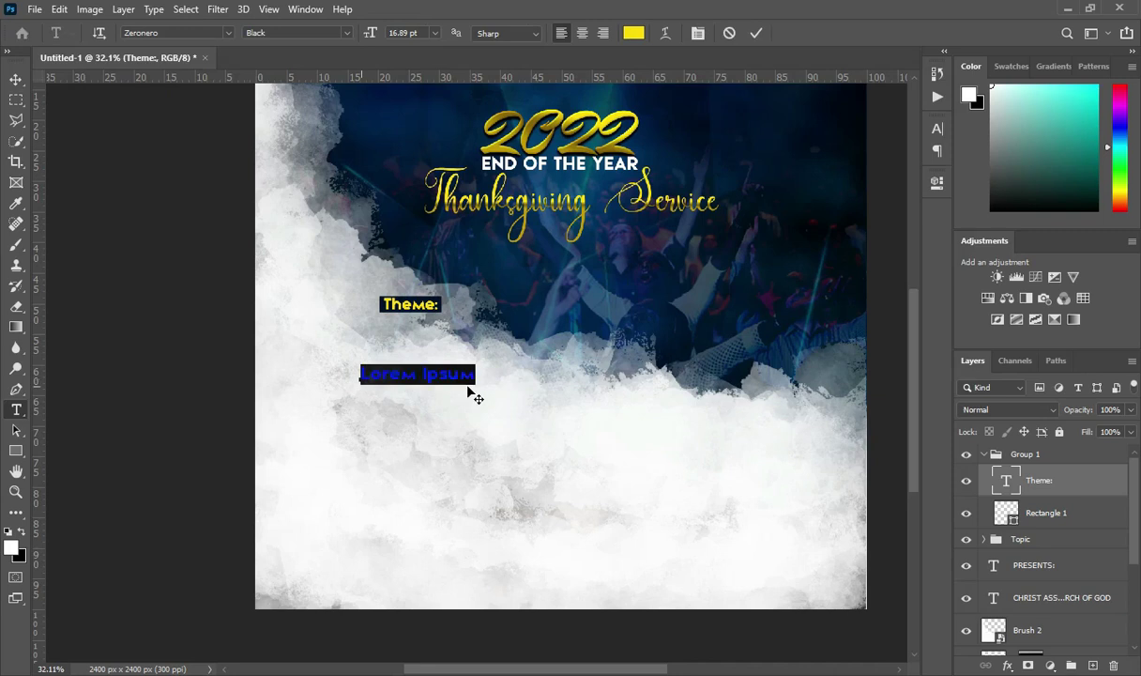
key(ctrl+v)
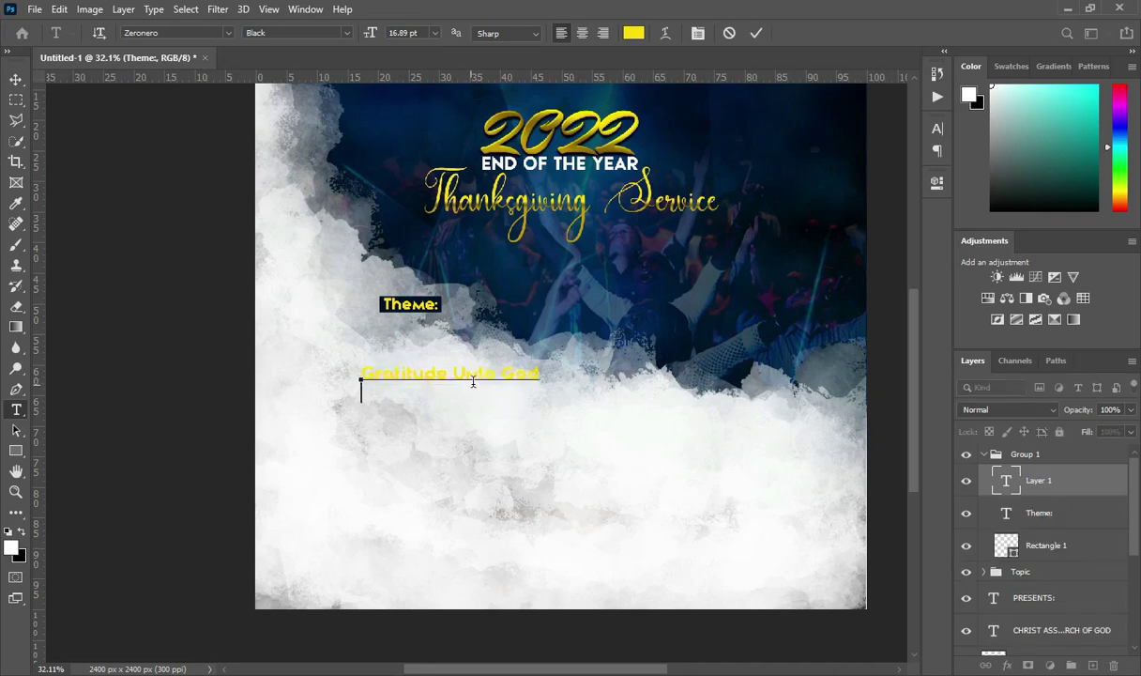
key(BackSpace)
click(756, 34)
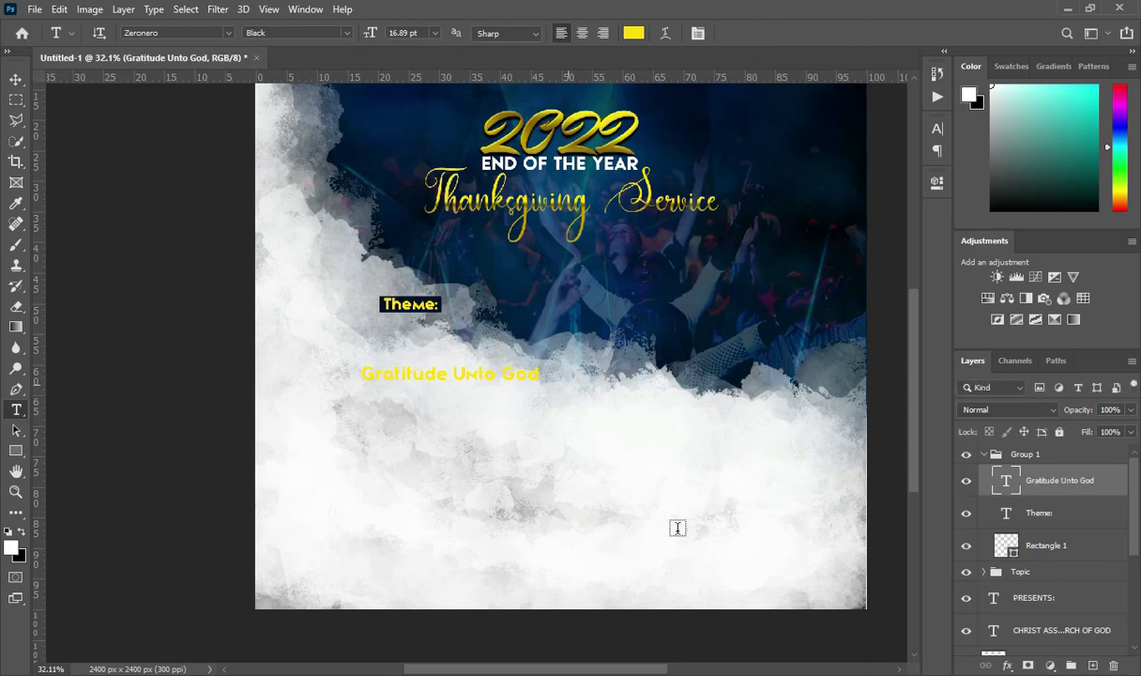
key(alt+Tab)
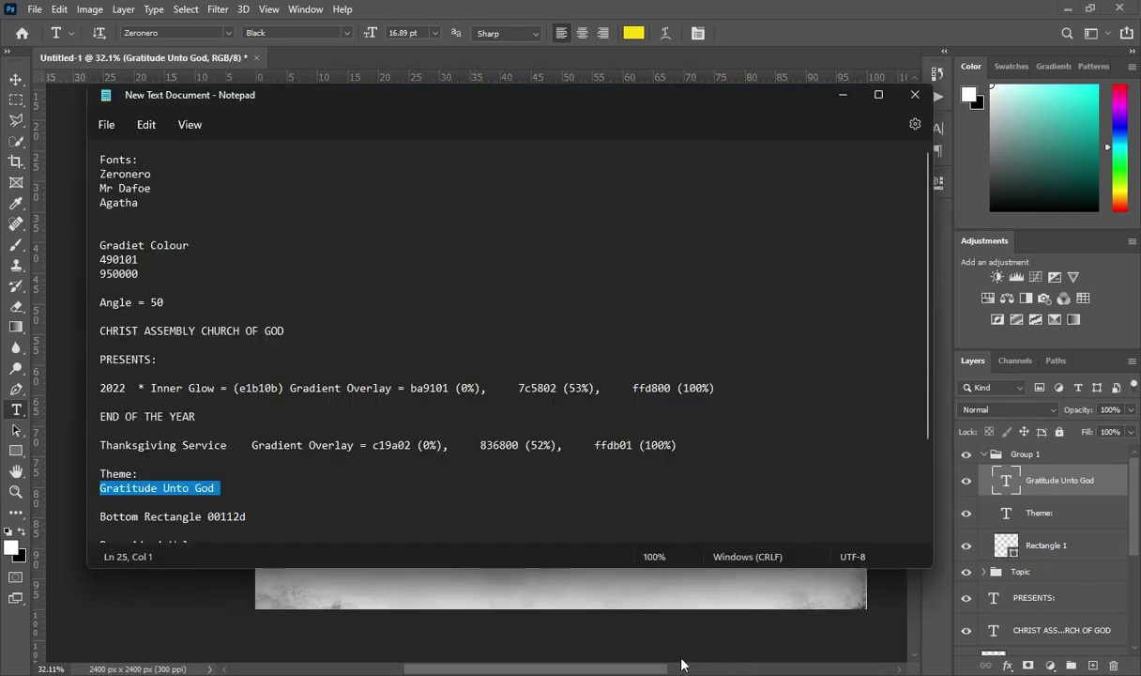
scroll(349, 466, down, 2)
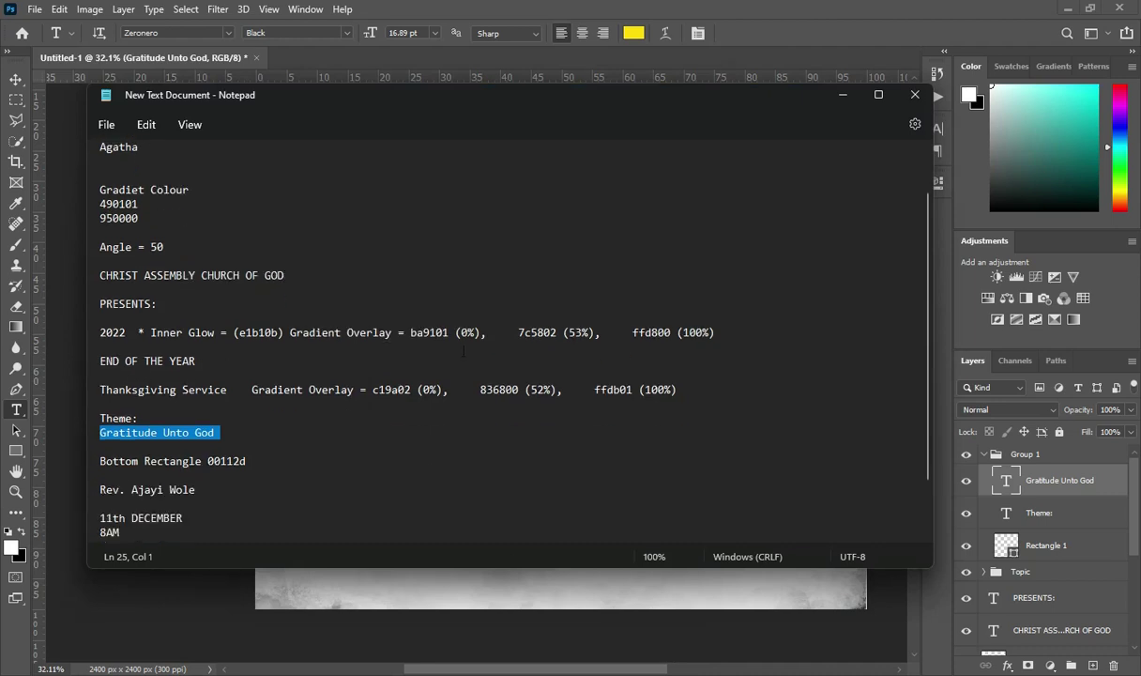
click(840, 94)
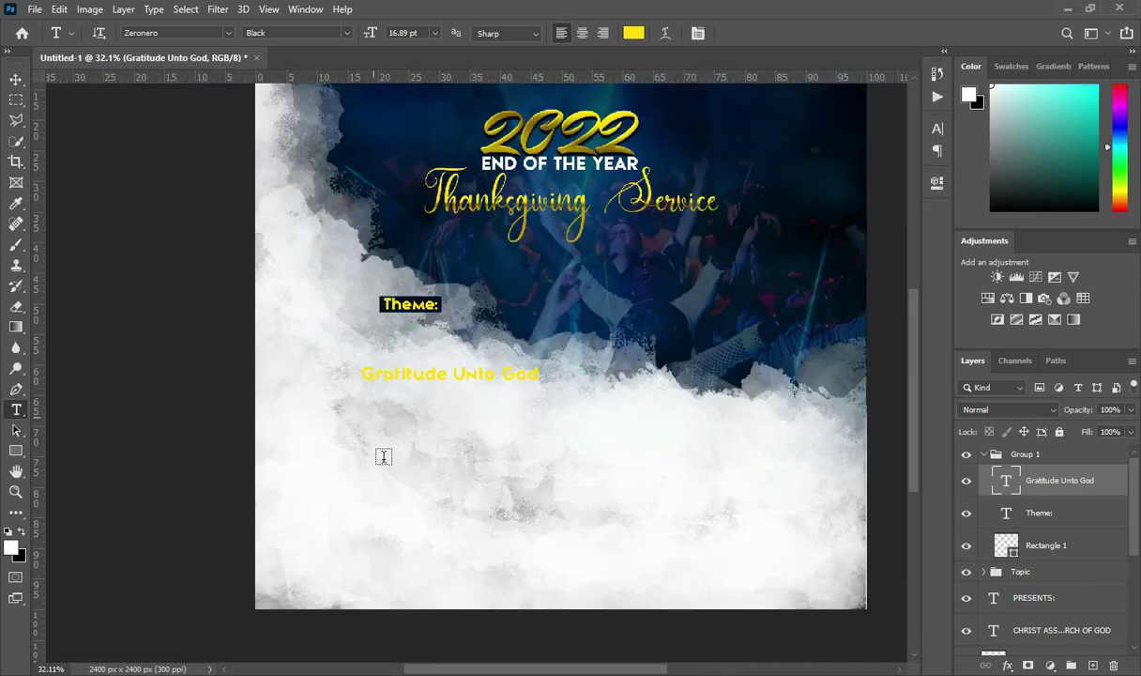
- Enlarge the "Gratitude Unto God" text to about 185%
click(16, 78)
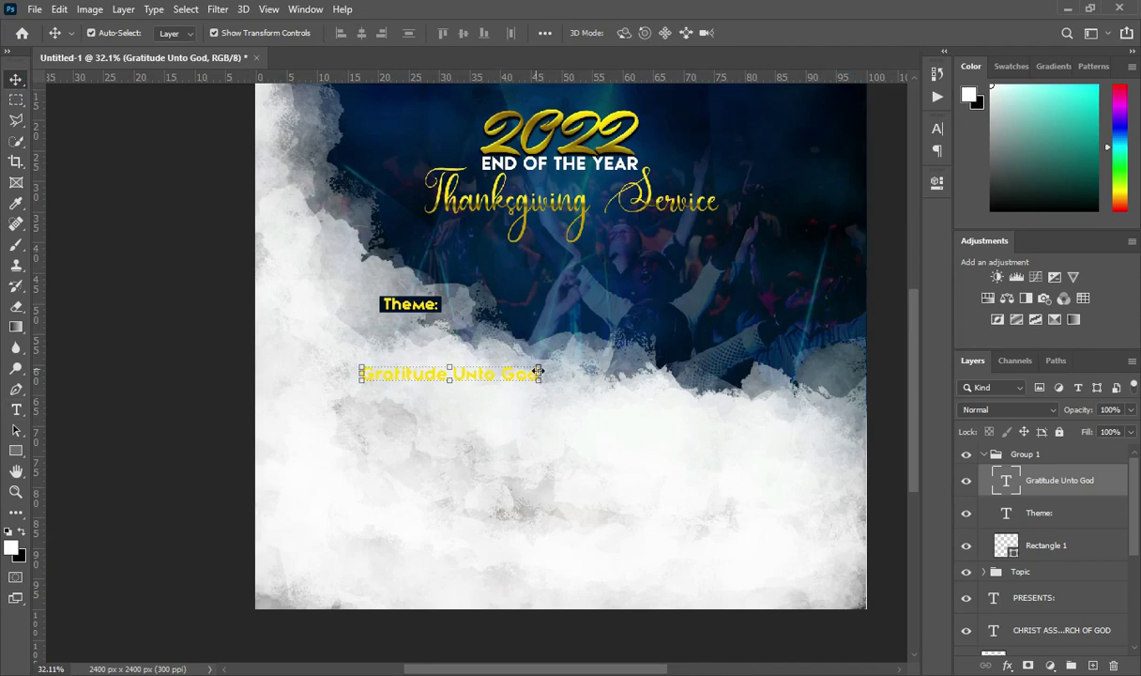
drag(679, 379, 689, 379)
drag(690, 376, 691, 375)
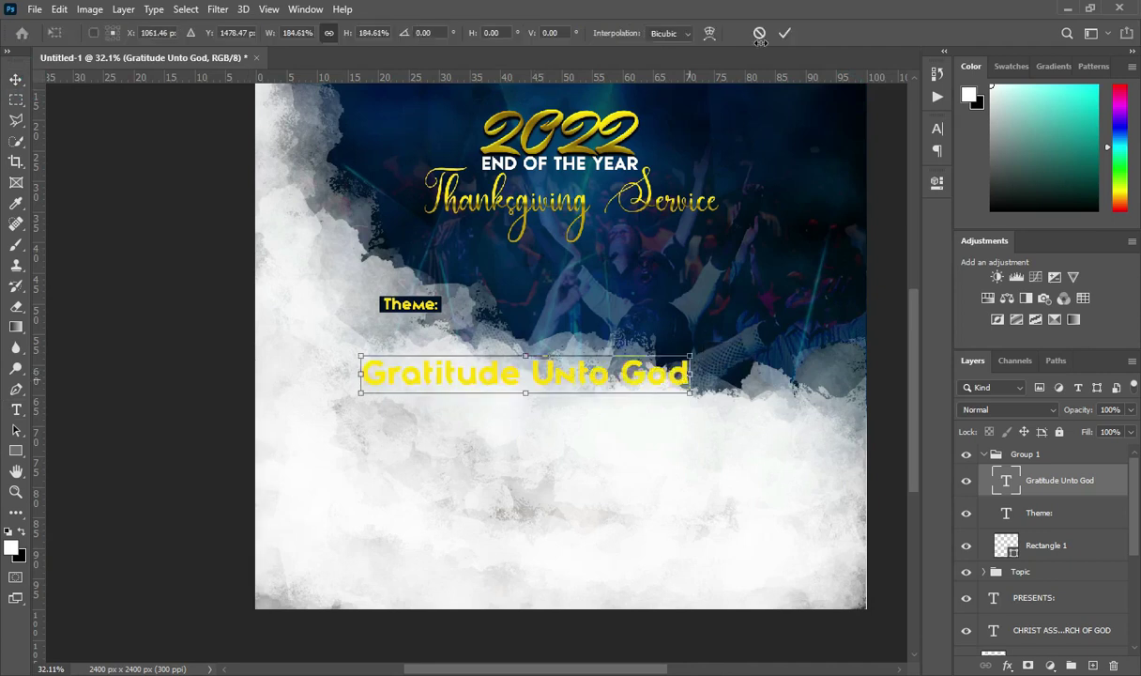
click(785, 34)
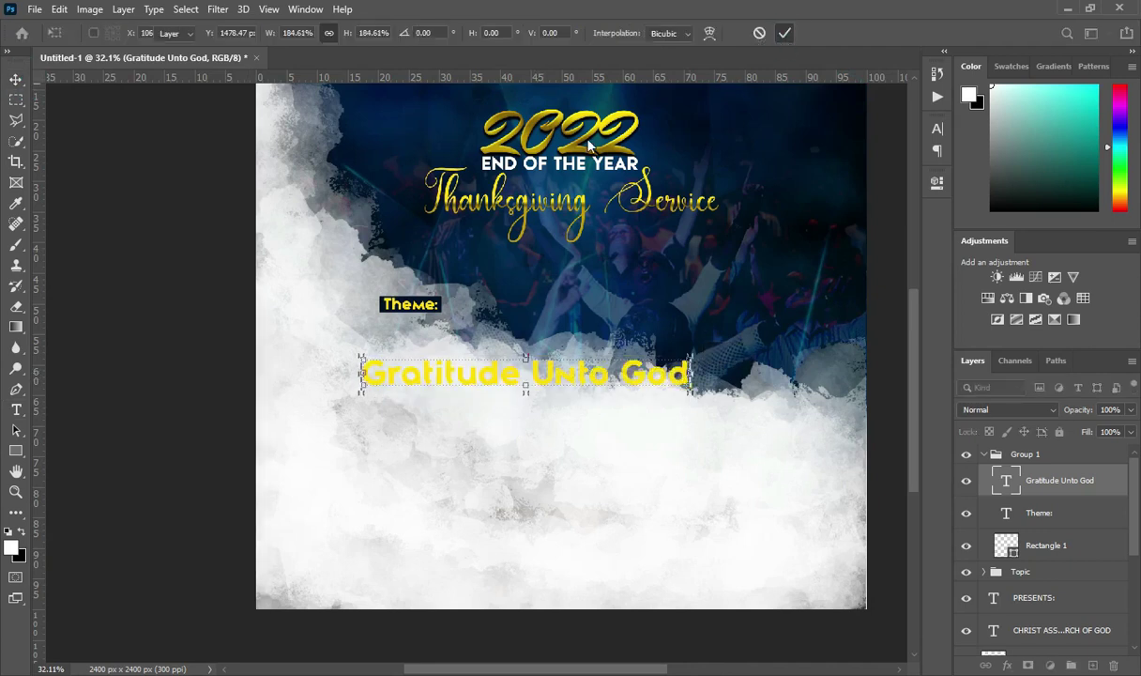
- Change the font of the "Gratitude Unto God" text to Mr Dafoe
key(t)
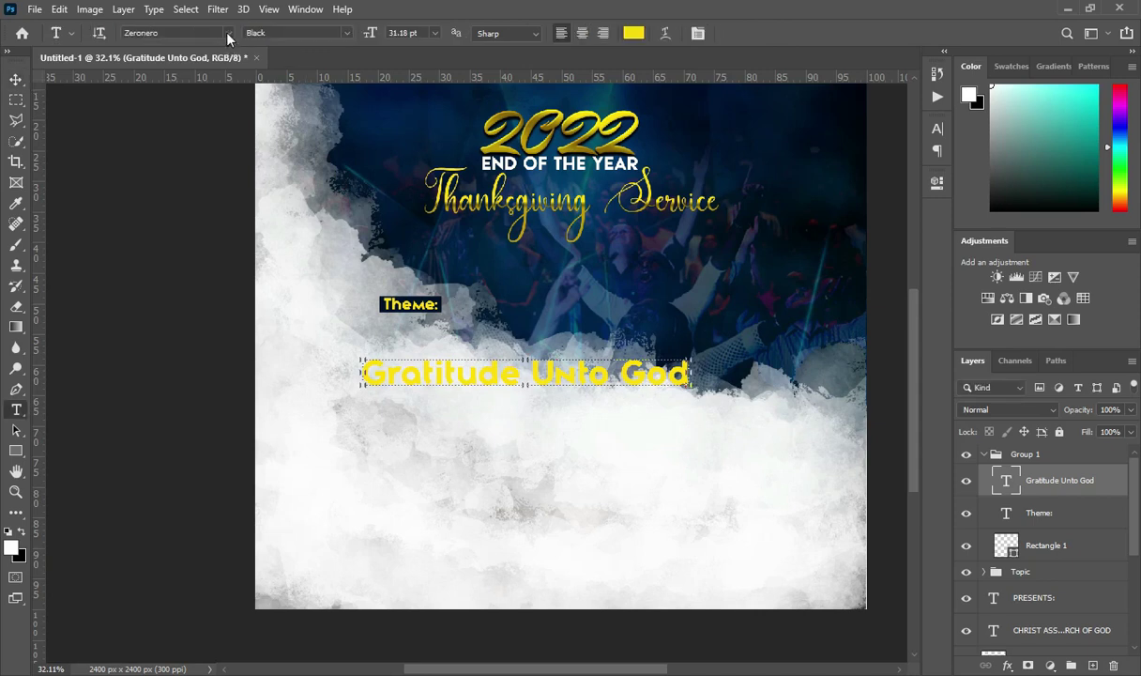
click(228, 33)
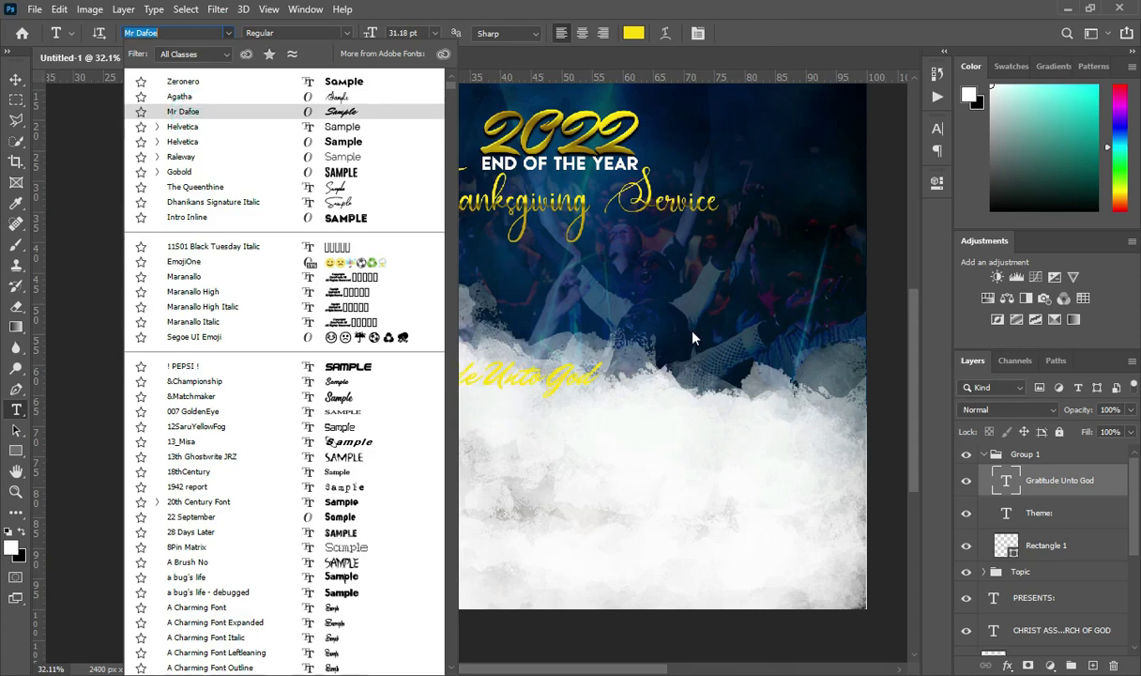
key(Return)
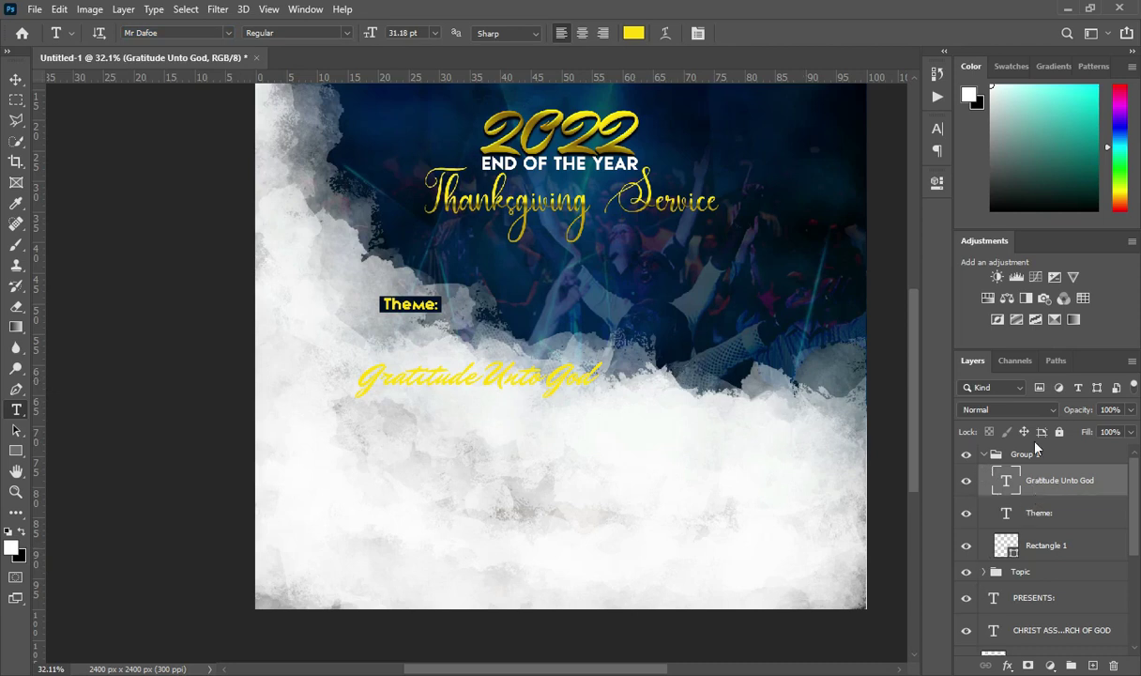
- Give "Gratitude Unto God" a black drop shadow with 100% opacity, 90° angle, 9 px distance, 7% spread and 9 px size
click(1009, 665)
click(1011, 661)
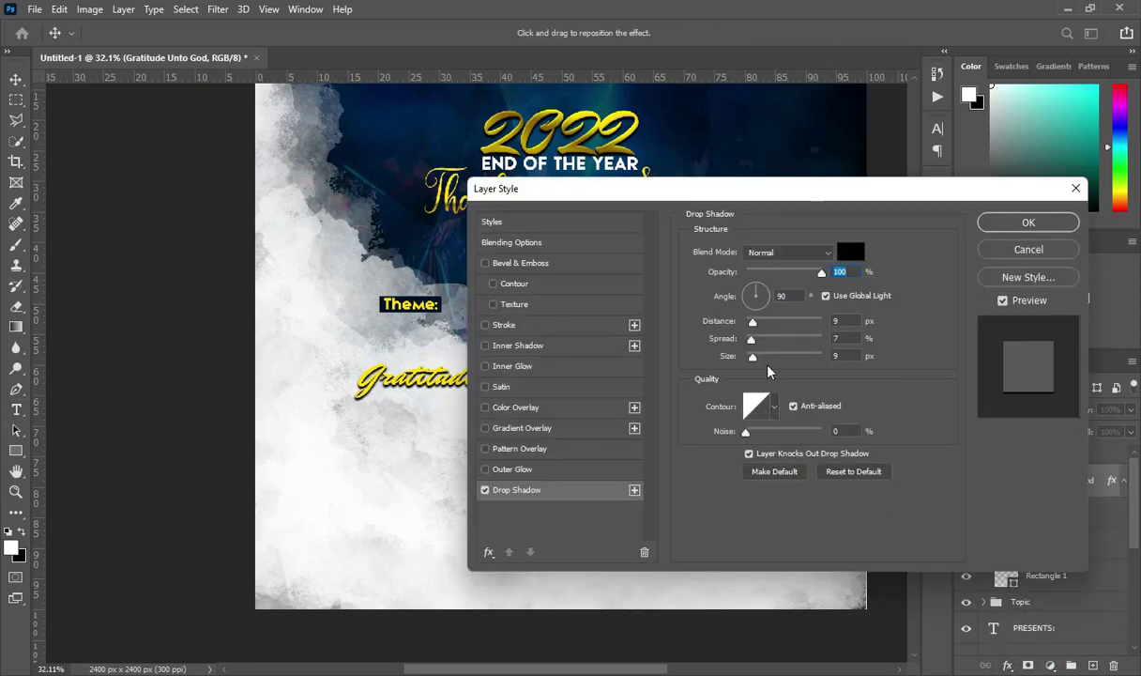
drag(789, 187, 973, 194)
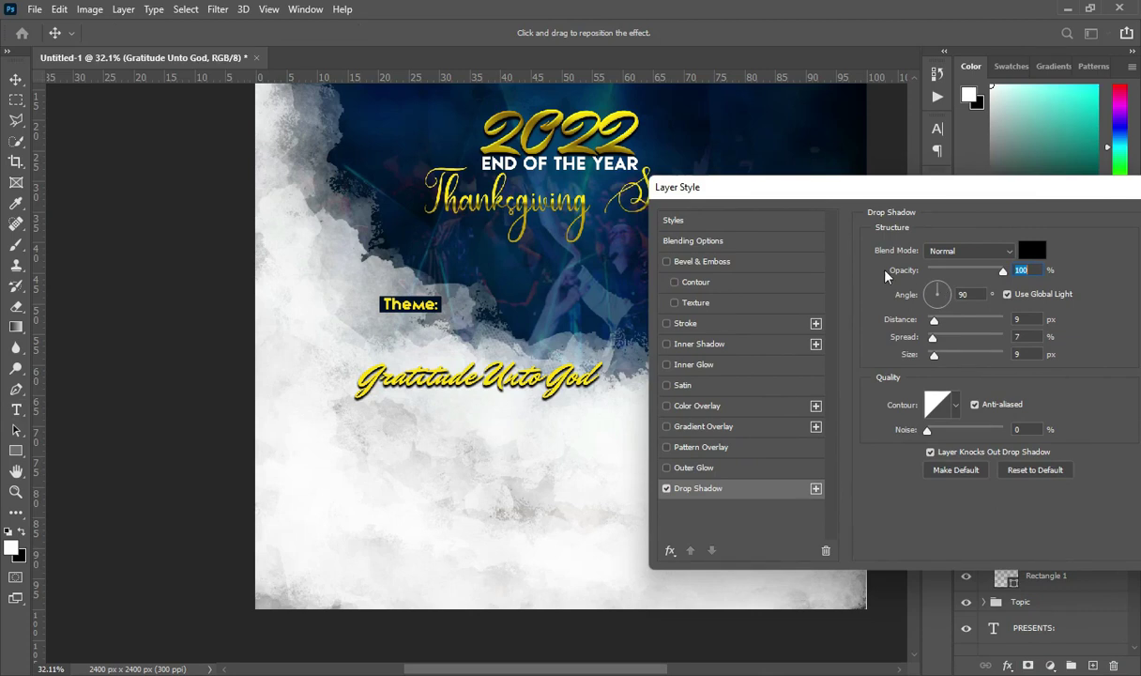
drag(1024, 197, 935, 200)
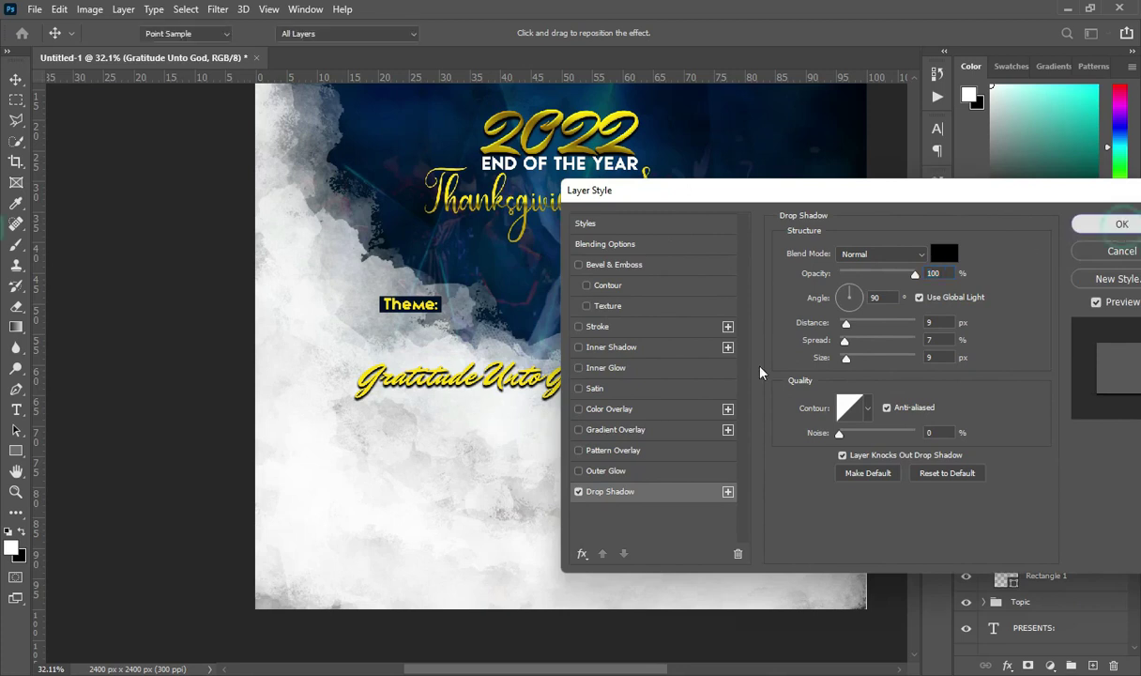
click(1121, 226)
- Scale "Gratitude Unto God" up to about 163% and place it directly beneath the "Theme:" label
click(18, 80)
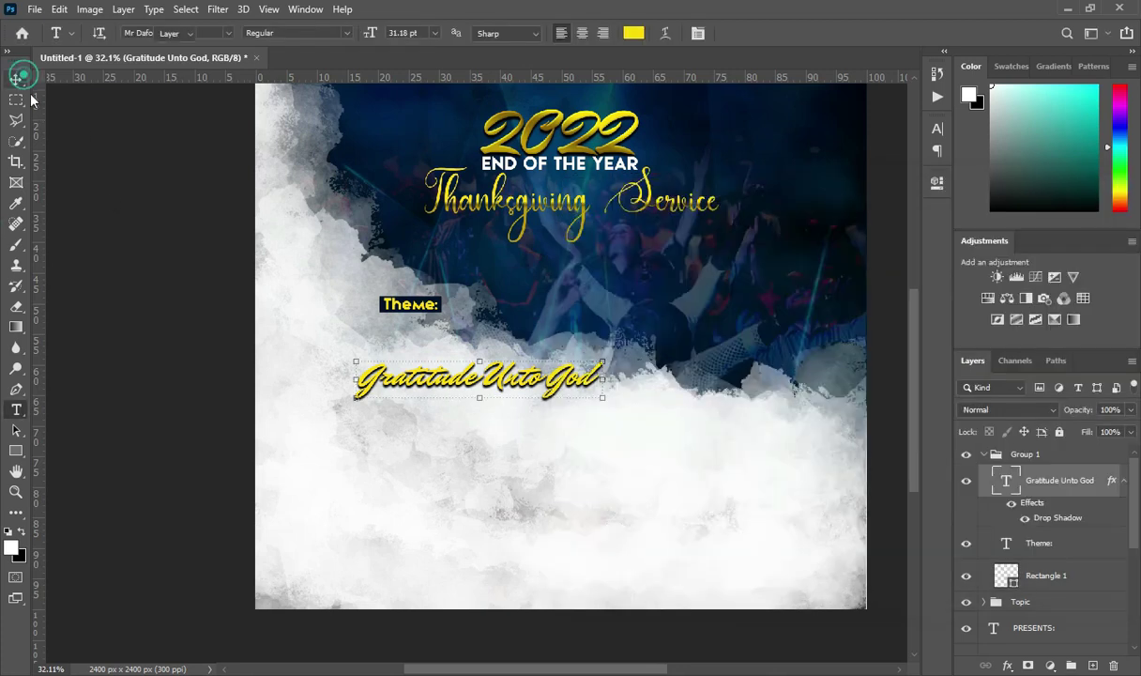
drag(601, 380, 749, 378)
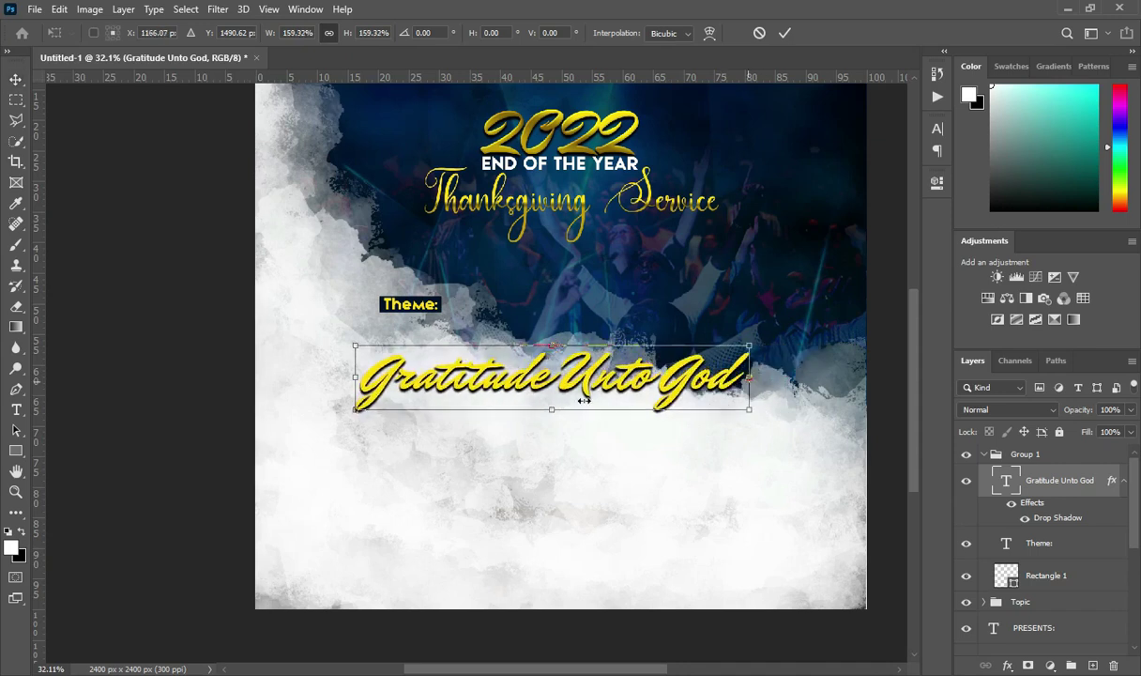
drag(554, 376, 546, 315)
drag(710, 336, 718, 334)
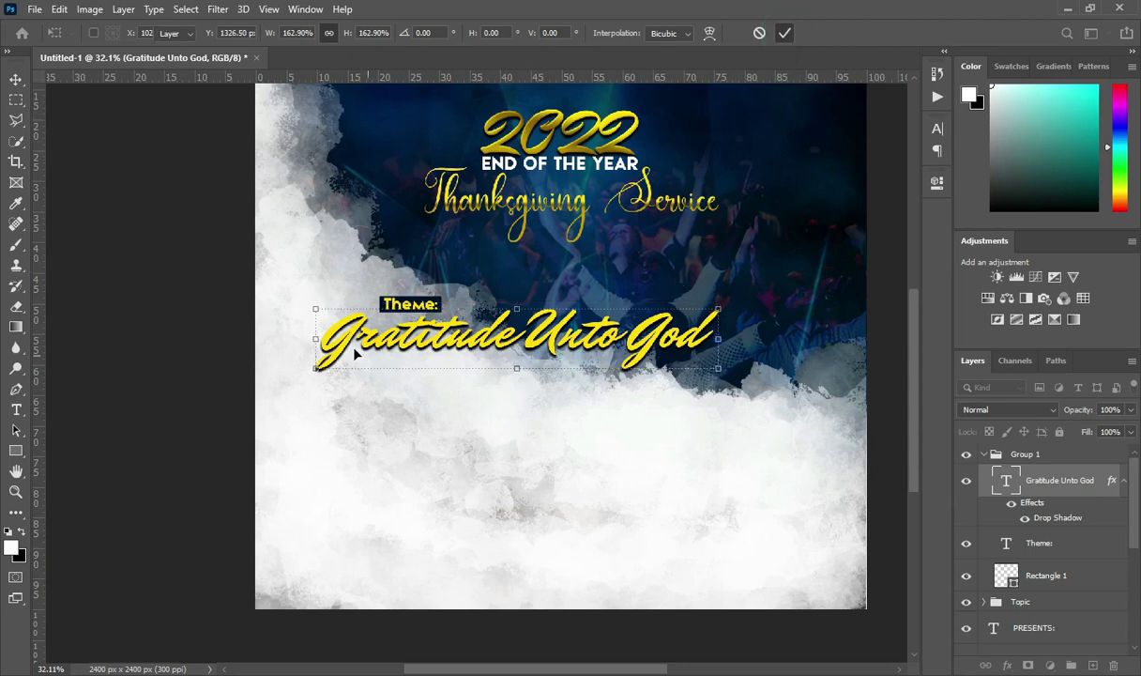
key(Return)
- Recolor the "Gratitude Unto God" text to a darker gold, #dbbe04, sampled from the "2022" title and slightly brightened
scroll(354, 352, down, 3)
scroll(354, 352, up, 3)
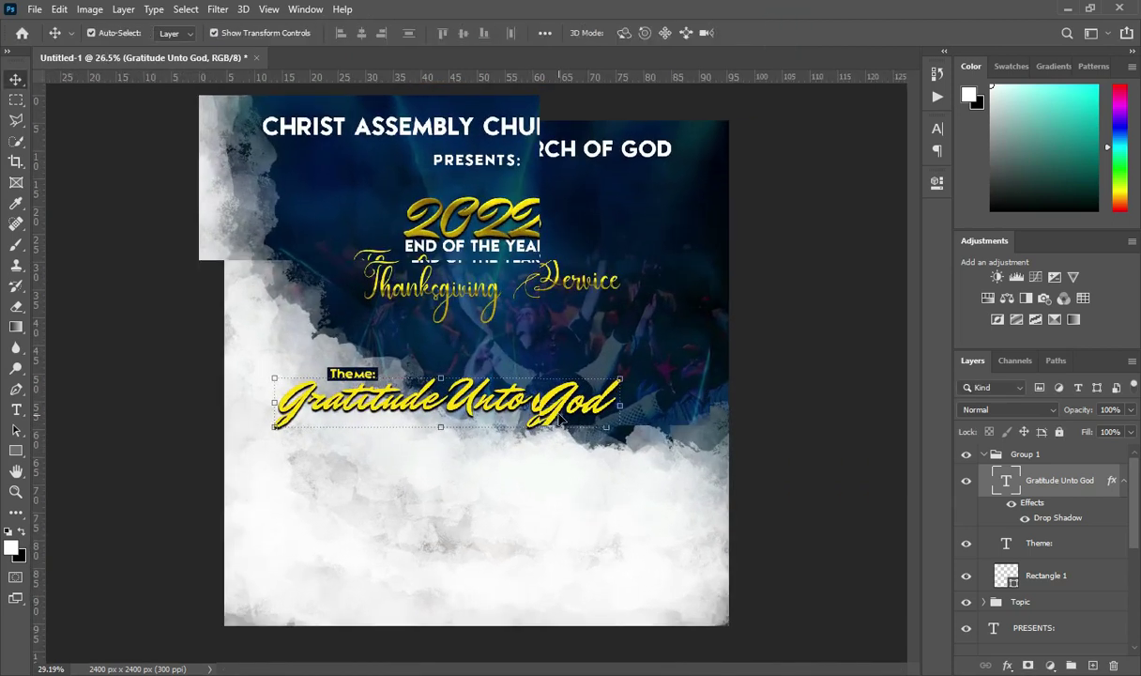
scroll(558, 417, up, 2)
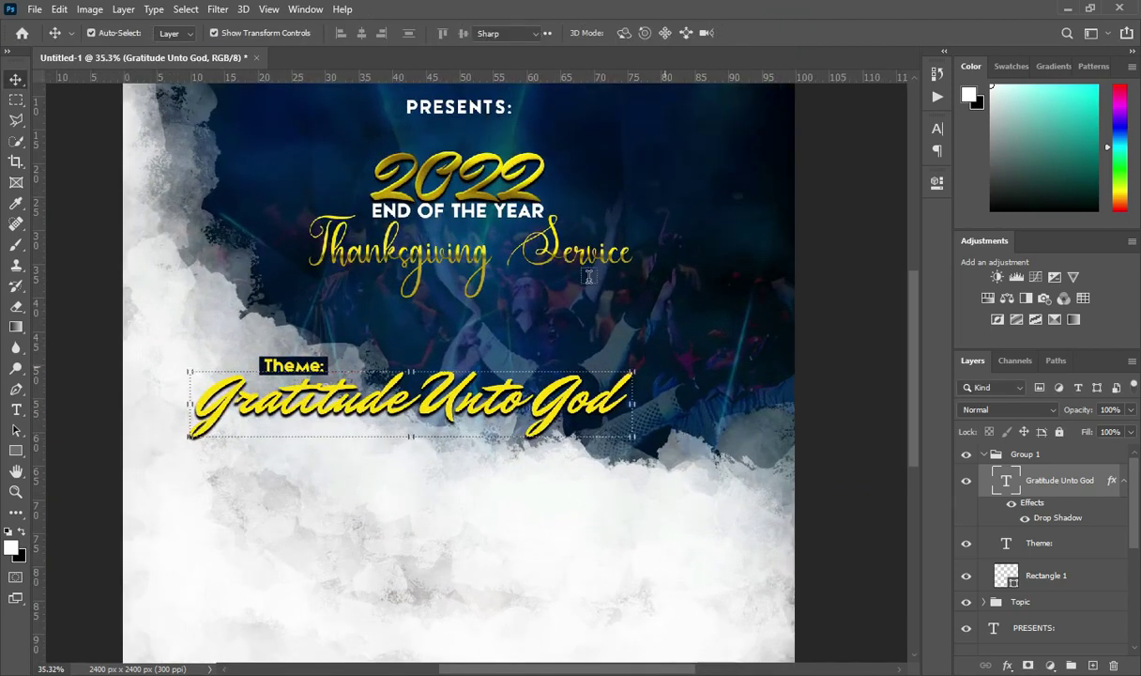
key(t)
click(633, 34)
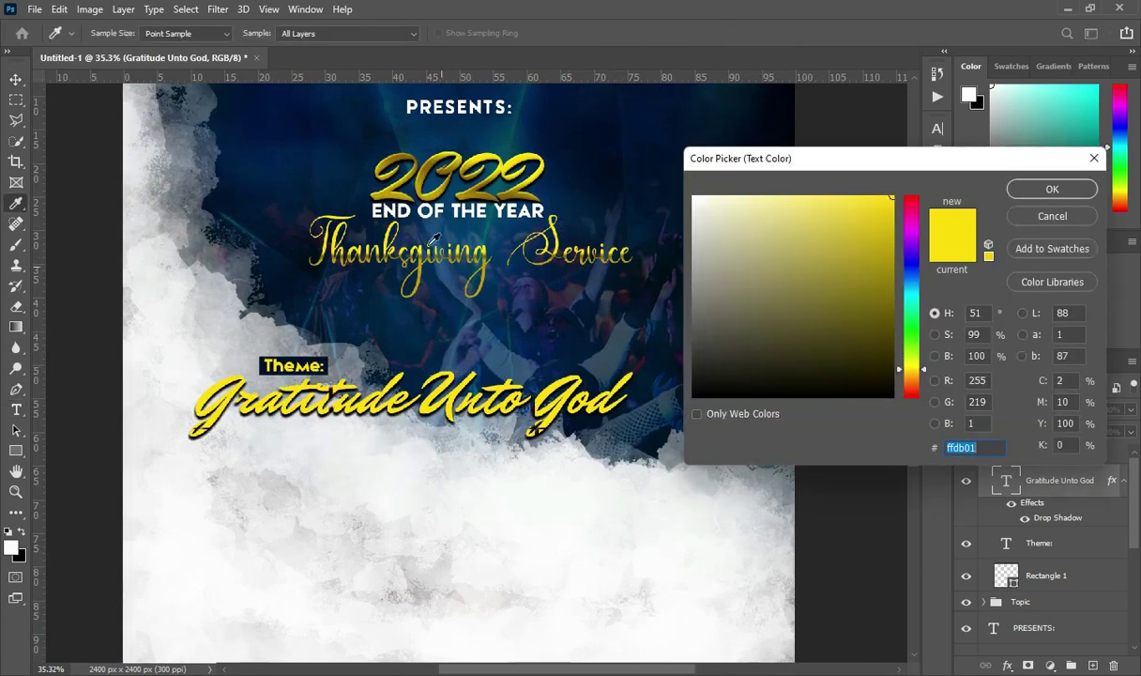
click(414, 179)
click(428, 174)
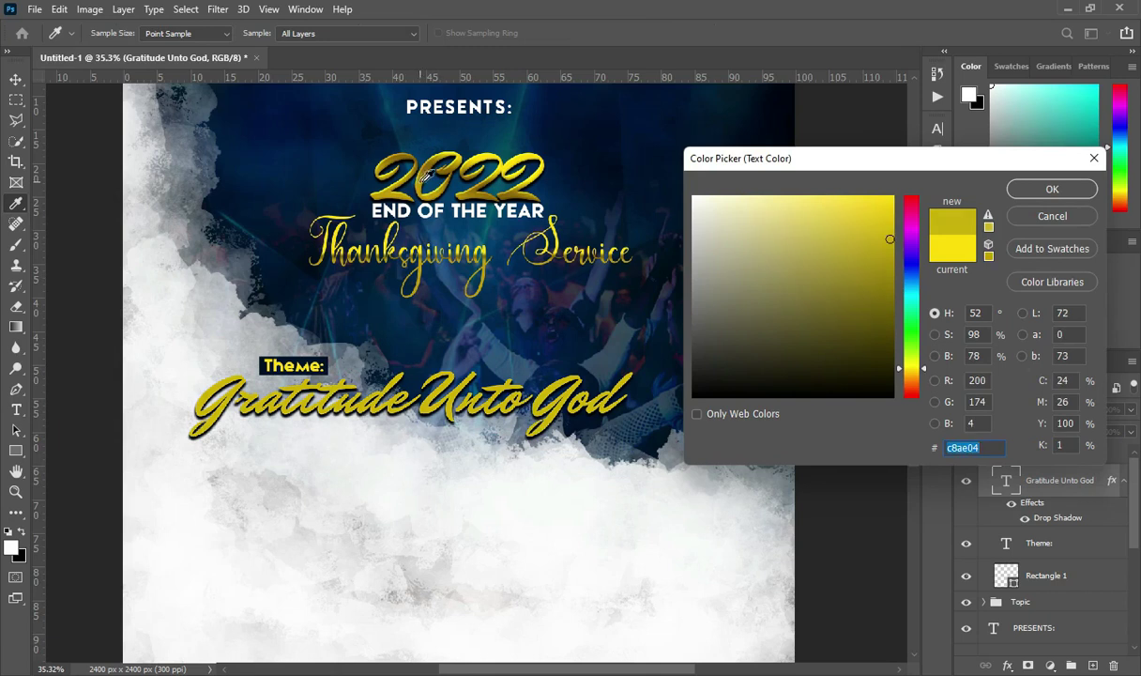
click(890, 223)
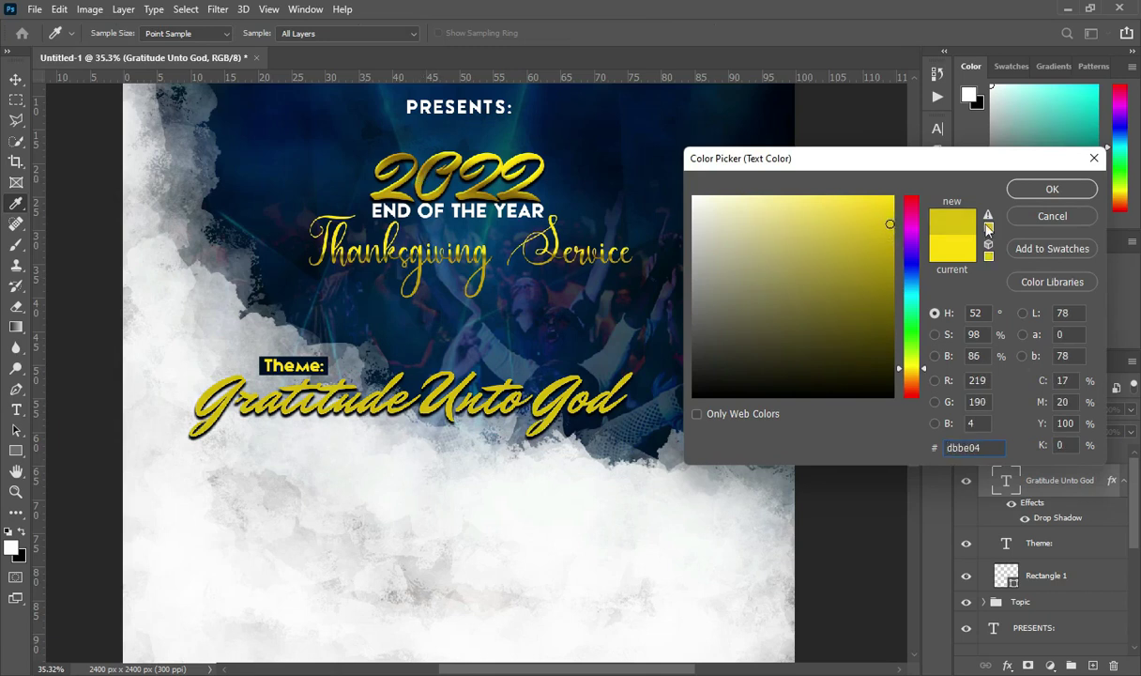
click(1053, 188)
scroll(526, 291, down, 5)
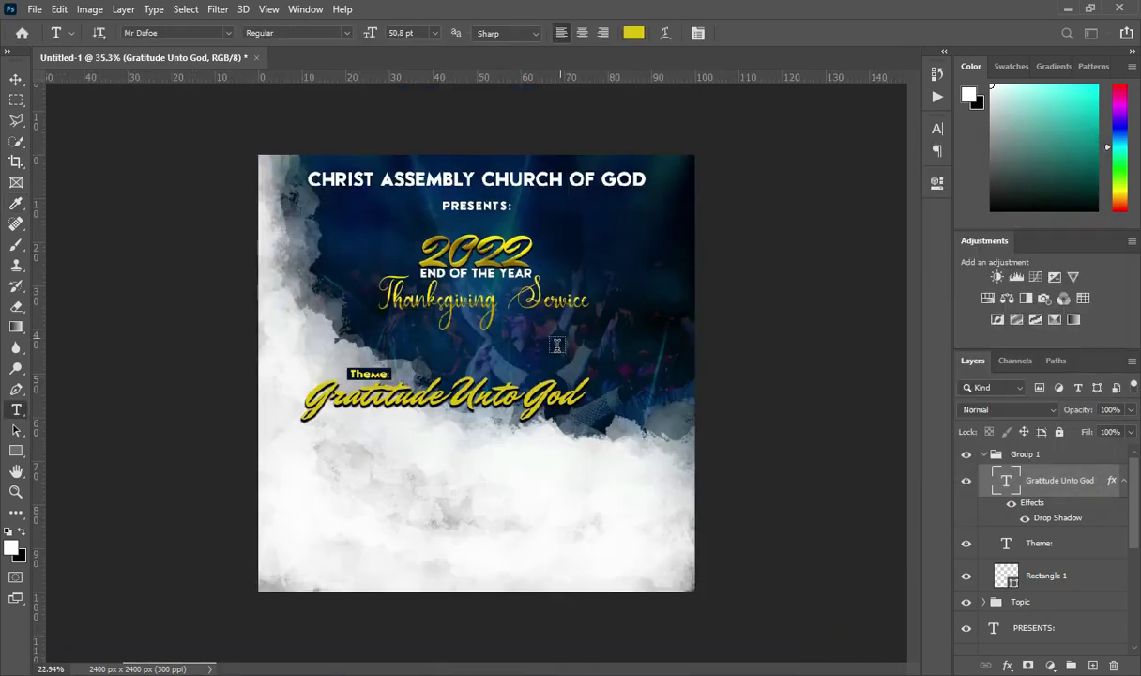
click(16, 78)
scroll(634, 377, up, 1)
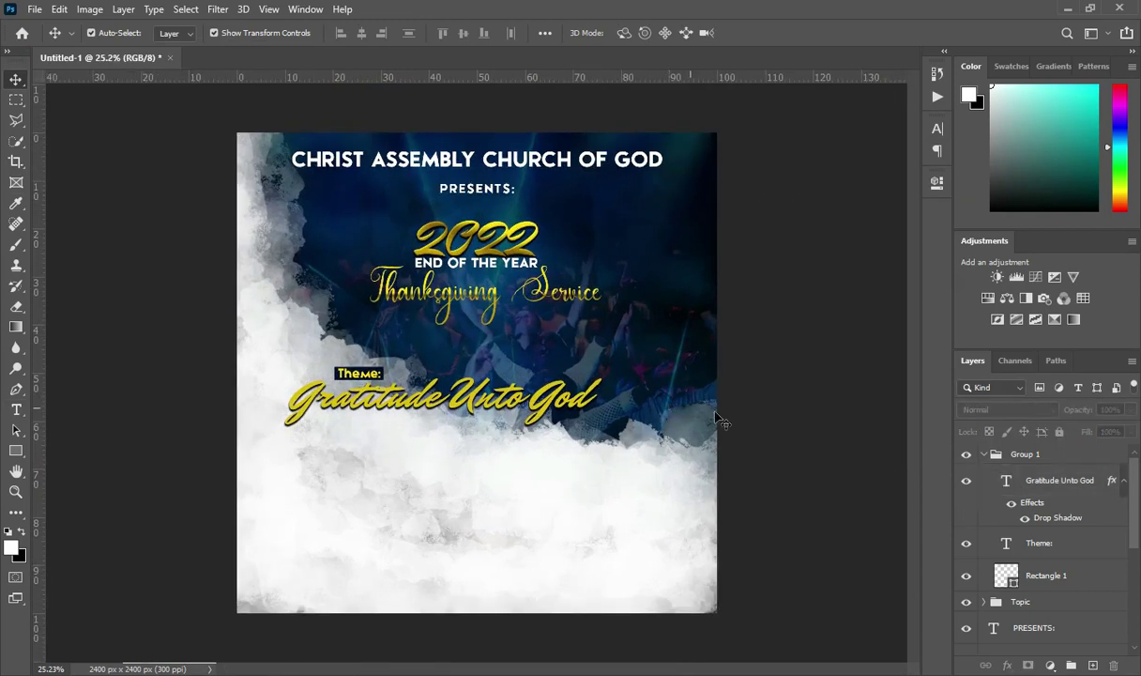
scroll(441, 479, up, 1)
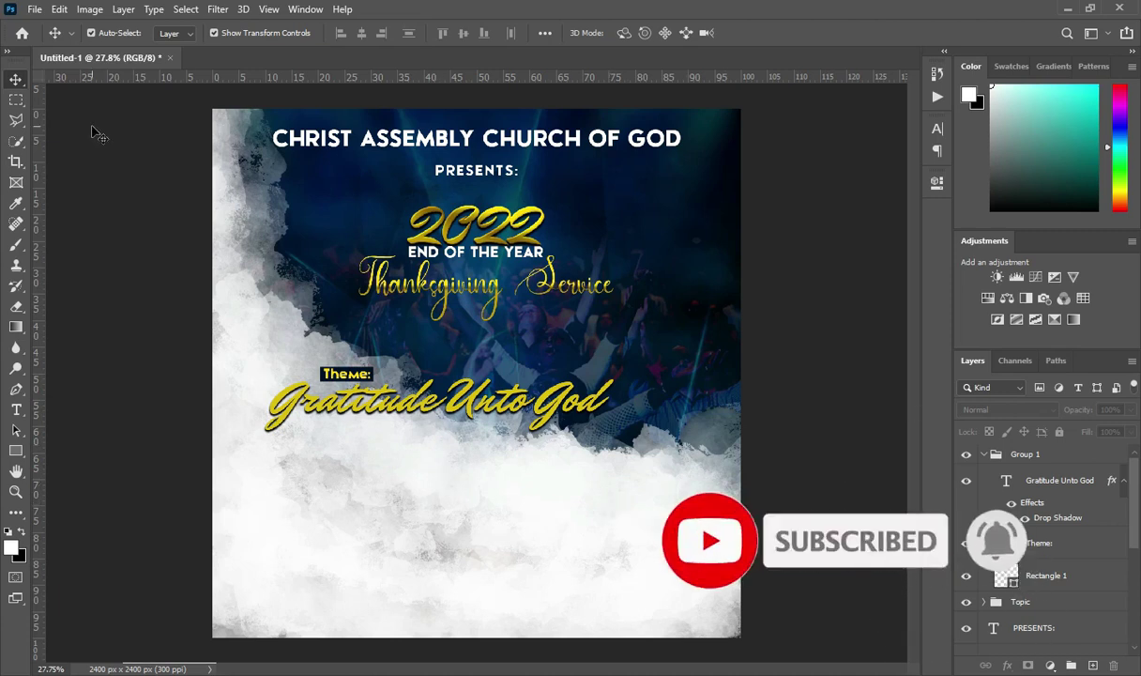
- Place the clergyman's portrait from the "Pst & Singer & Artist" folder as an embedded image over the flyer's lower right area
click(34, 9)
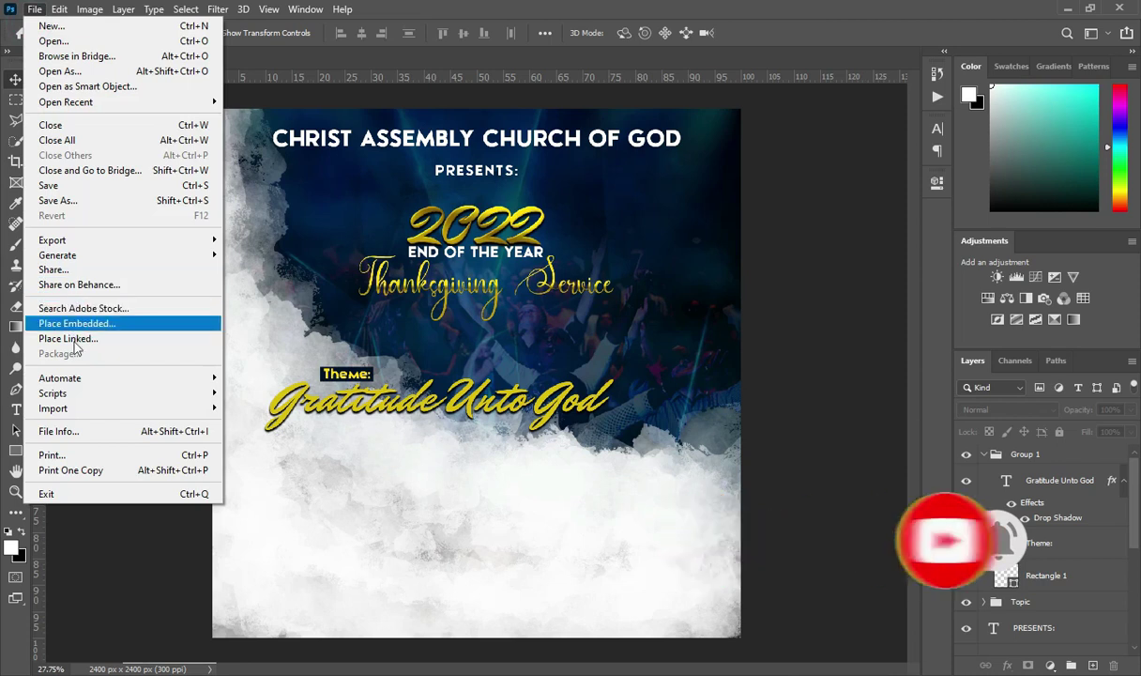
click(124, 328)
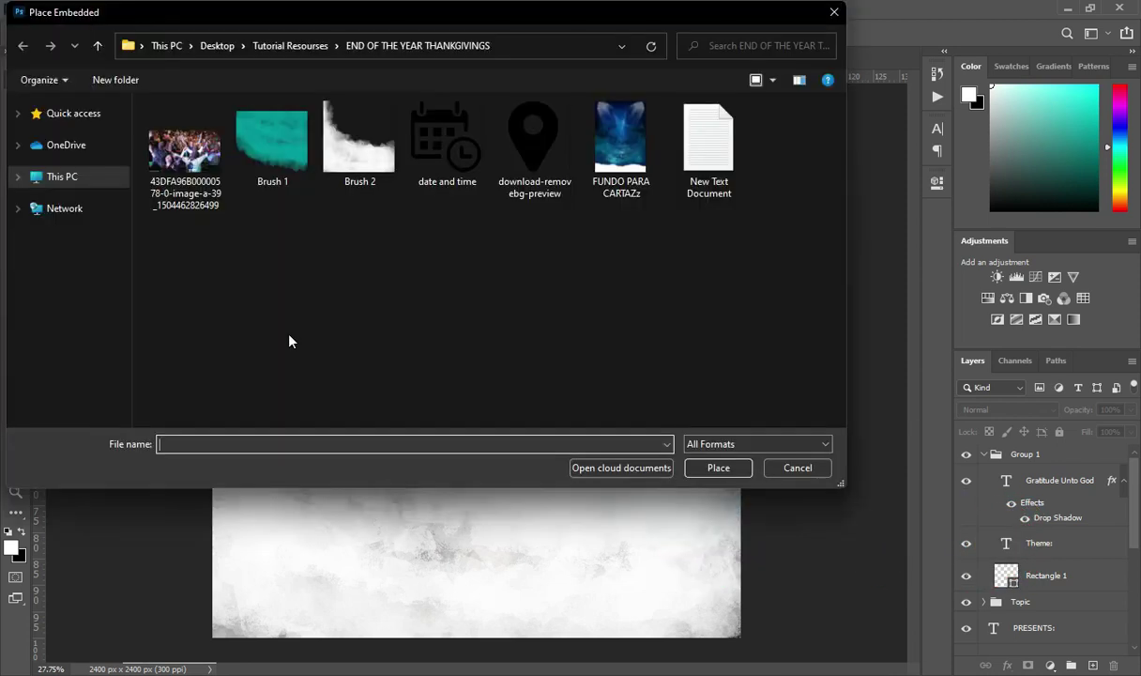
click(83, 179)
double_click(262, 254)
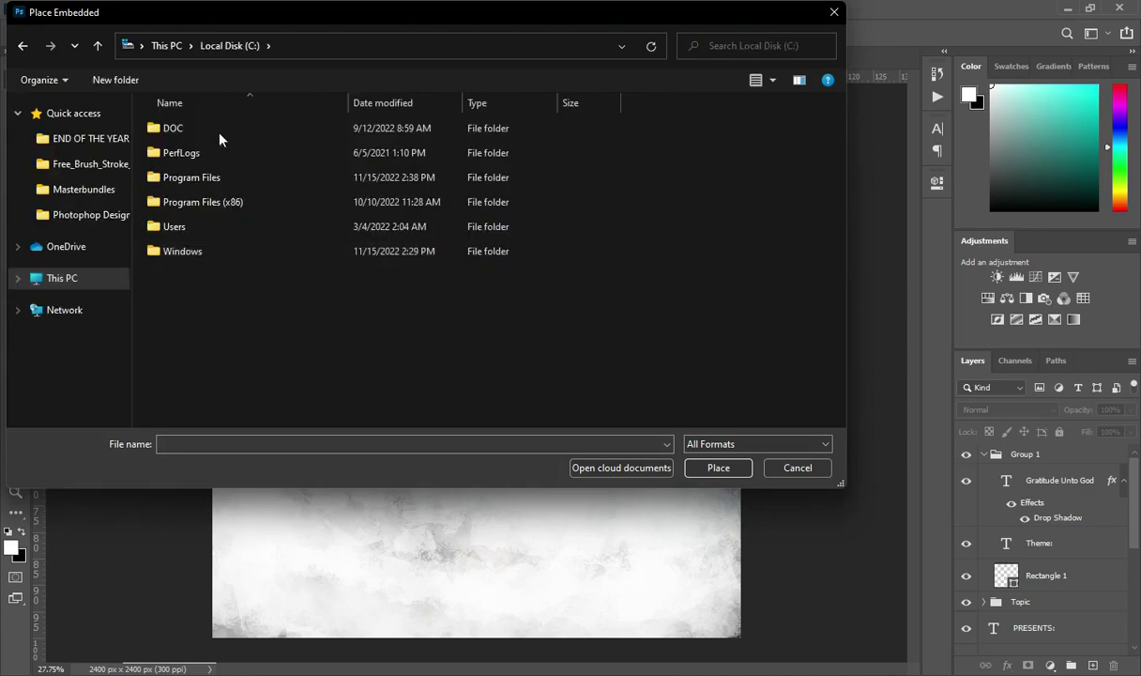
double_click(188, 127)
double_click(361, 141)
double_click(178, 338)
scroll(393, 280, down, 10)
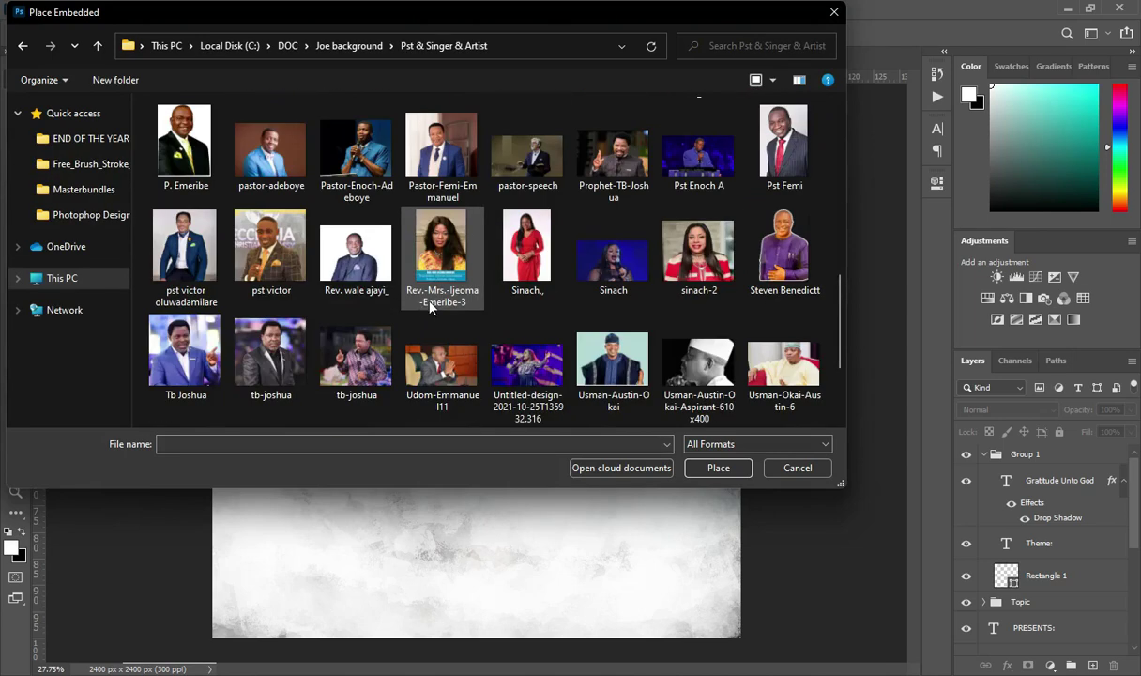
scroll(375, 263, down, 2)
click(355, 143)
click(716, 469)
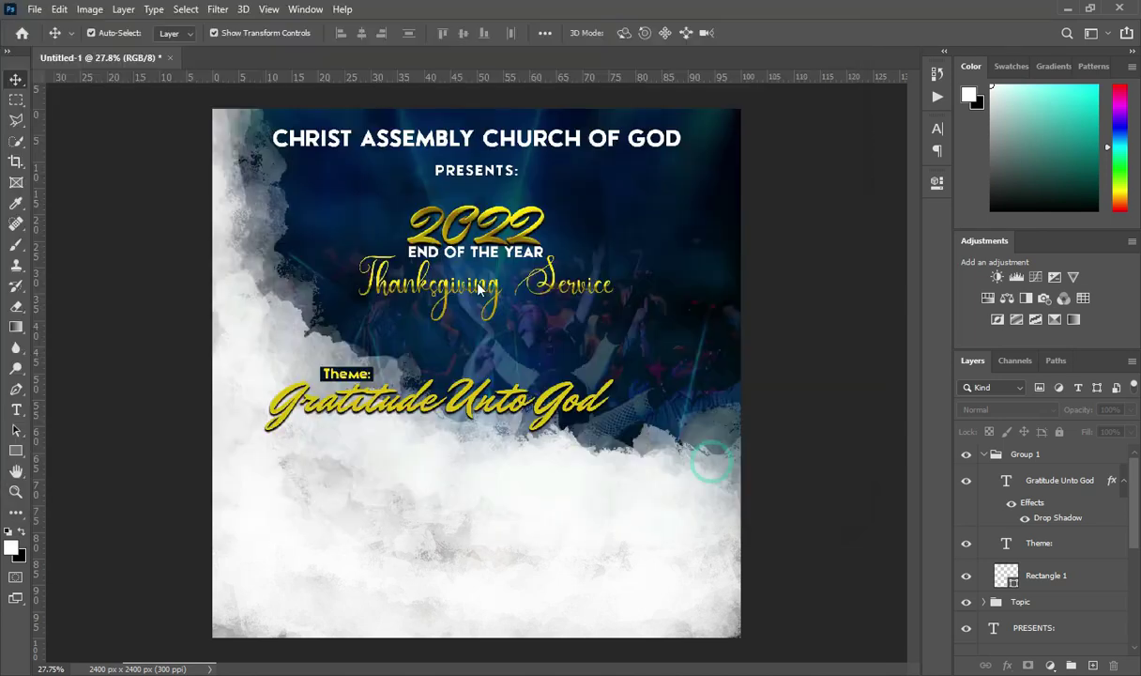
drag(619, 504, 571, 449)
key(Return)
- Rasterize the portrait layer and remove its white background
click(983, 486)
right_click(1047, 466)
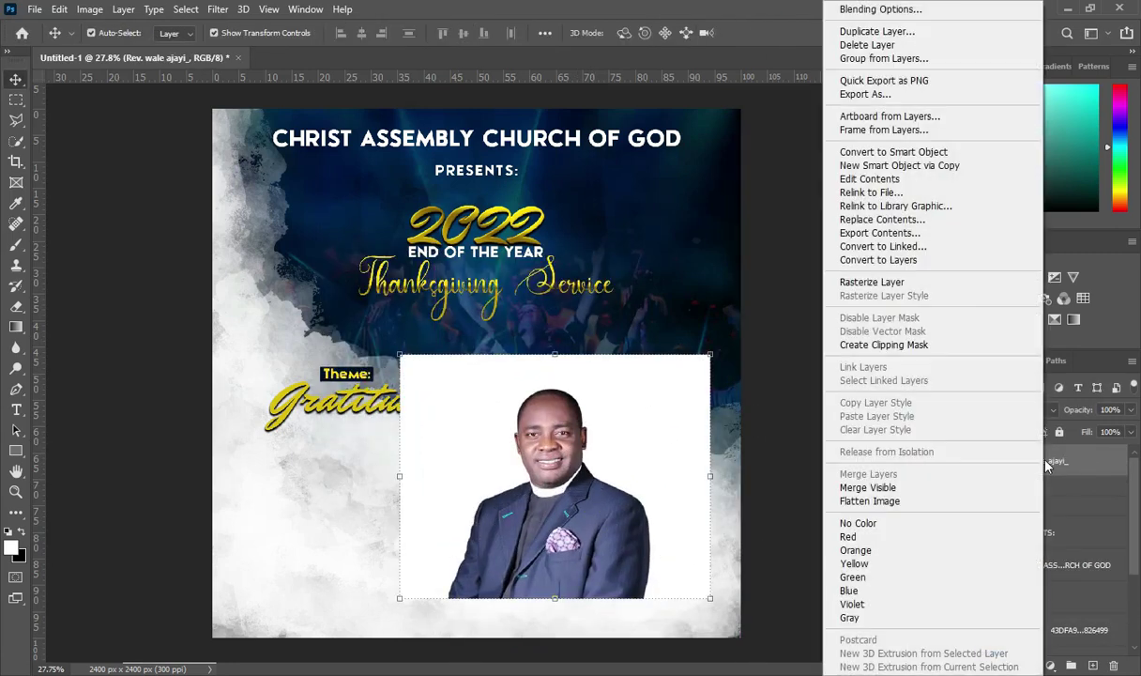
click(881, 282)
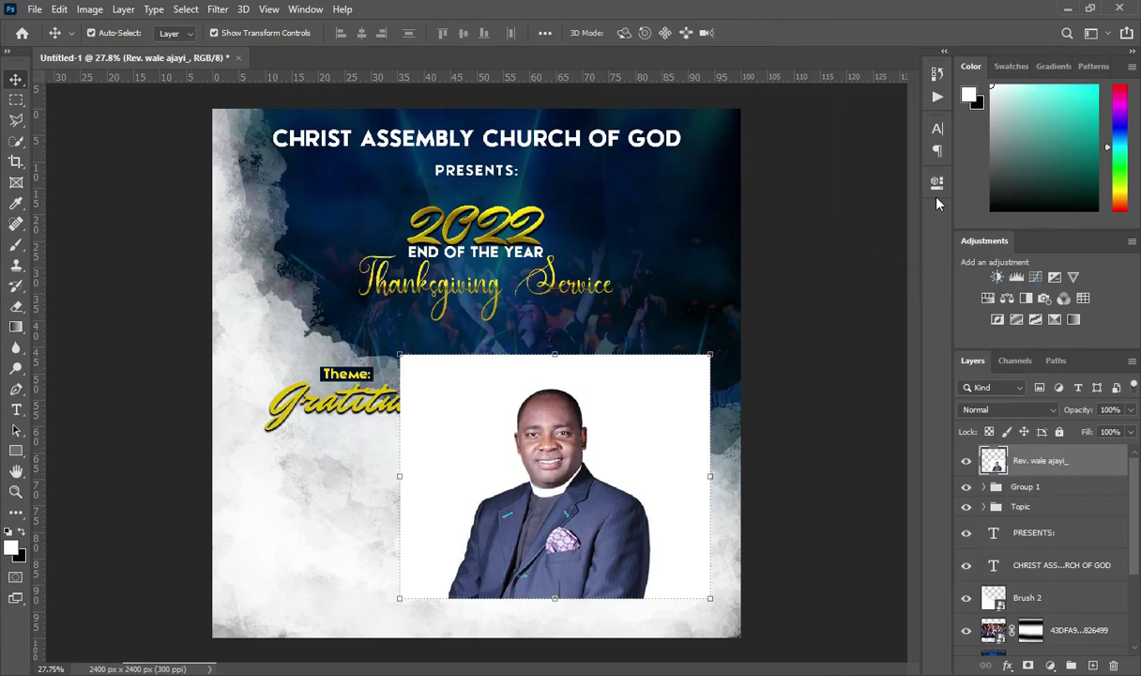
click(936, 187)
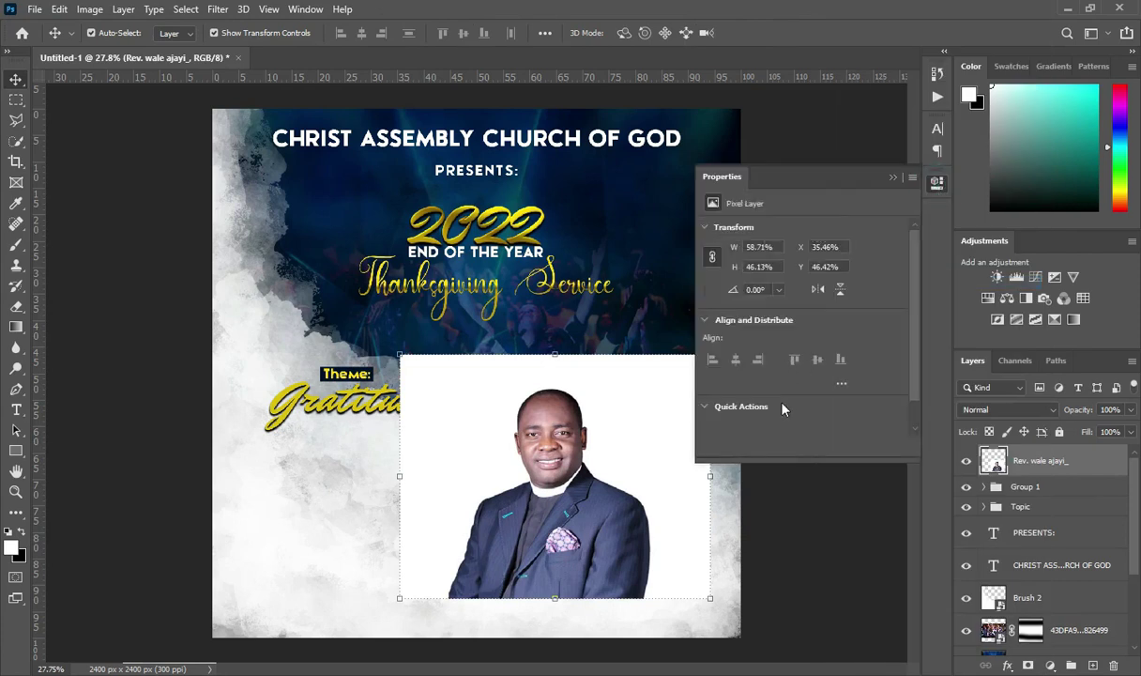
scroll(831, 390, down, 1)
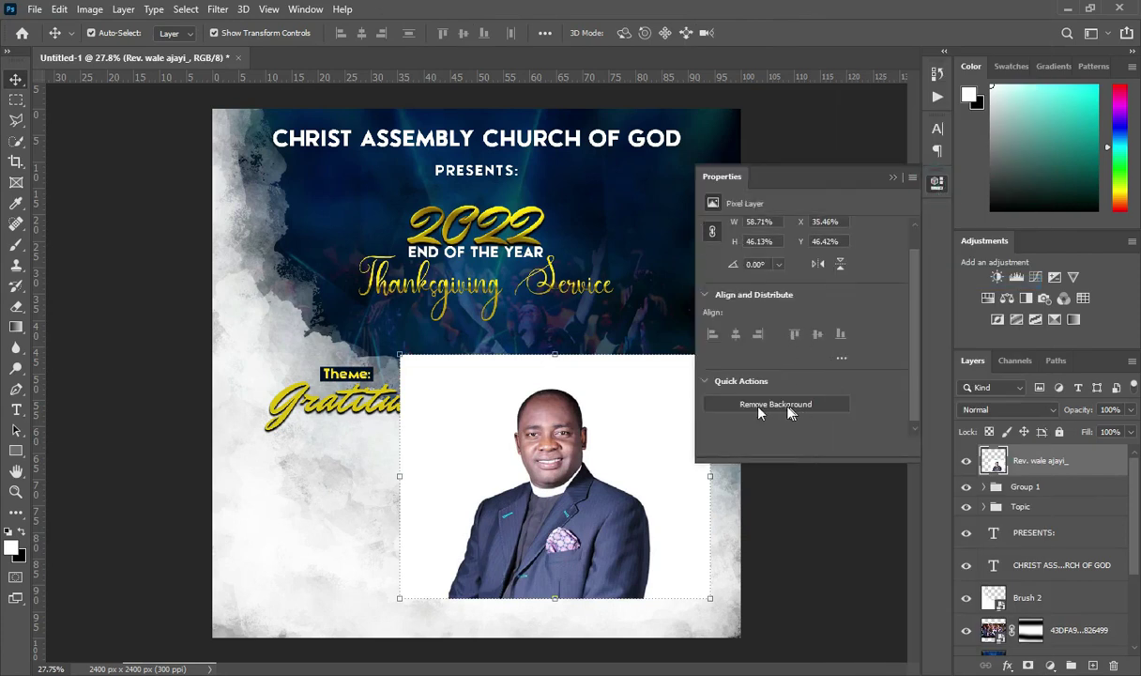
click(775, 406)
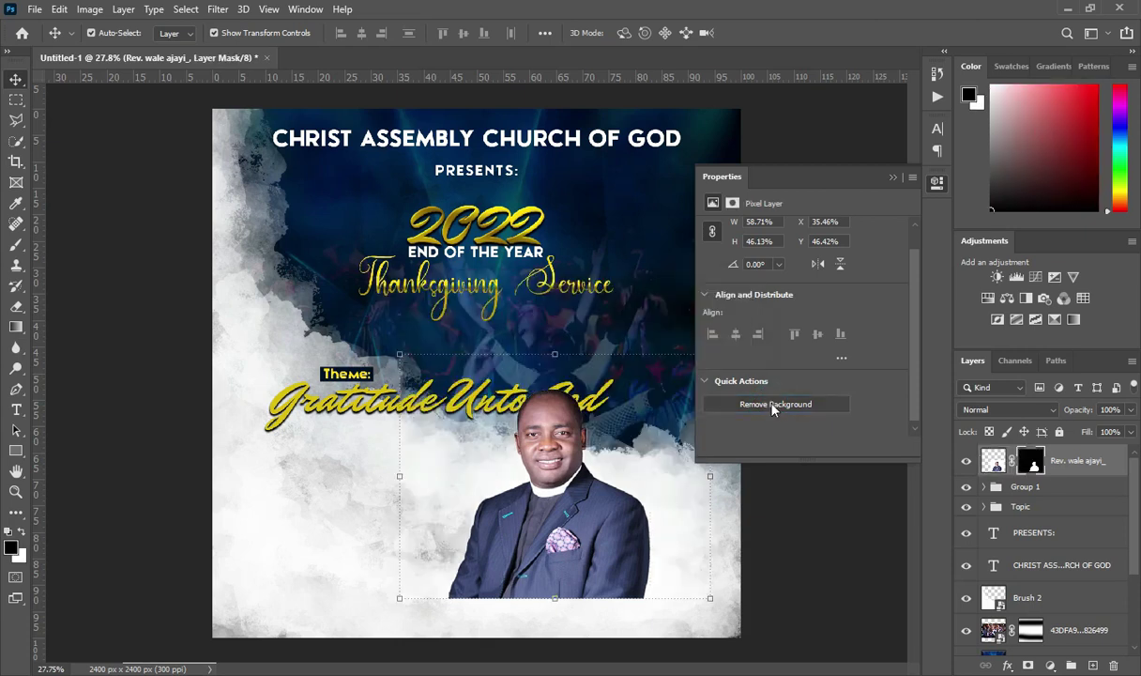
click(894, 176)
- Convert the portrait cutout to a smart object and enlarge it to about 117% in the flyer's lower-right corner
right_click(1086, 467)
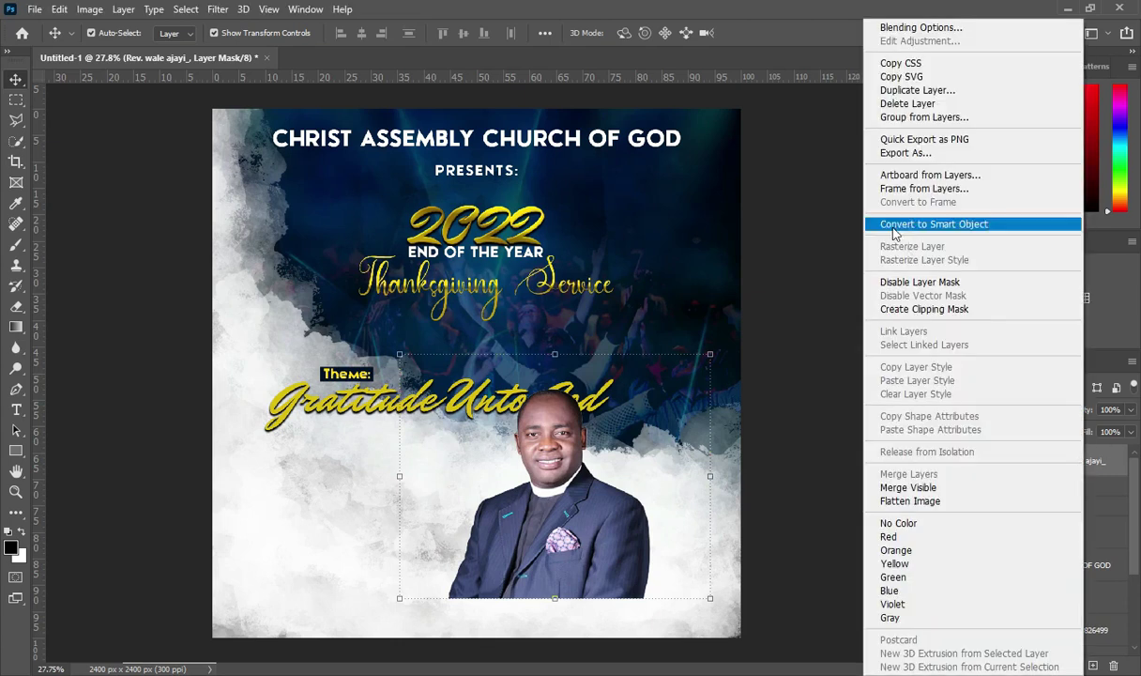
click(925, 225)
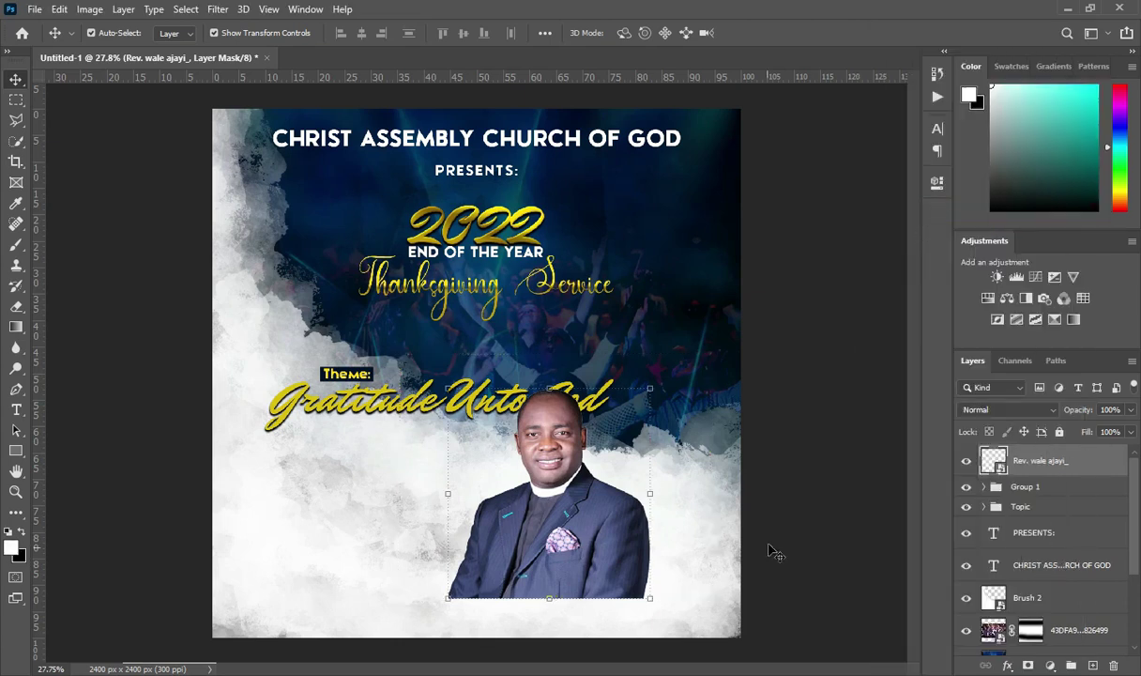
drag(593, 525, 703, 567)
key(ctrl+t)
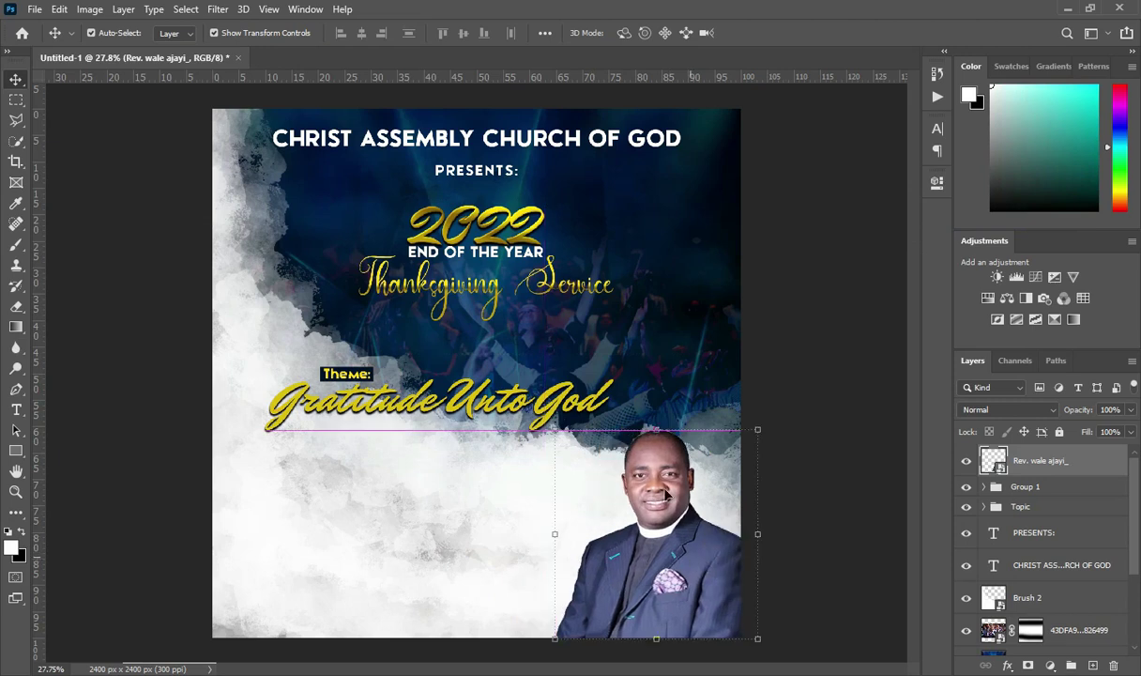
drag(658, 429, 648, 392)
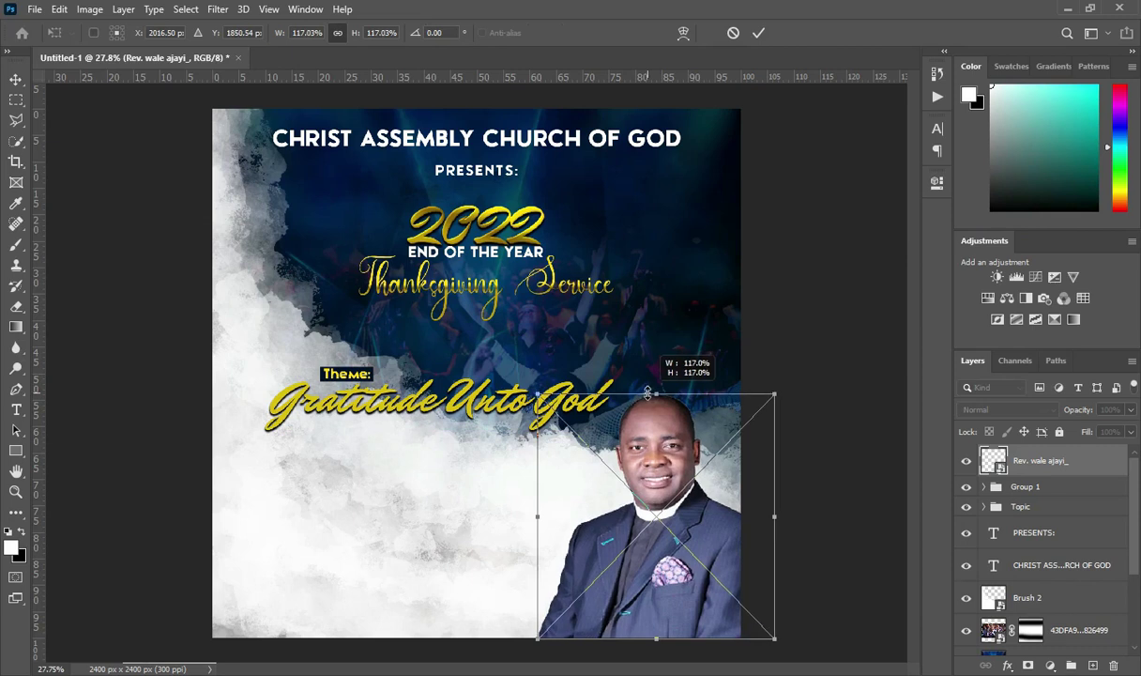
drag(644, 561, 629, 561)
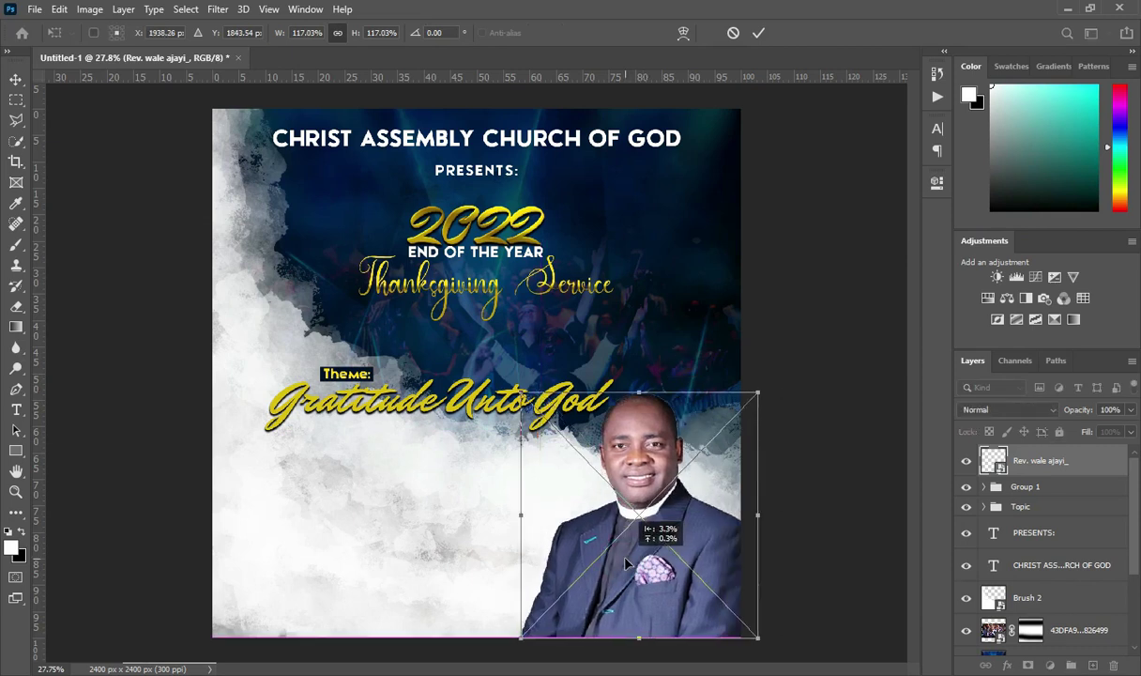
click(853, 214)
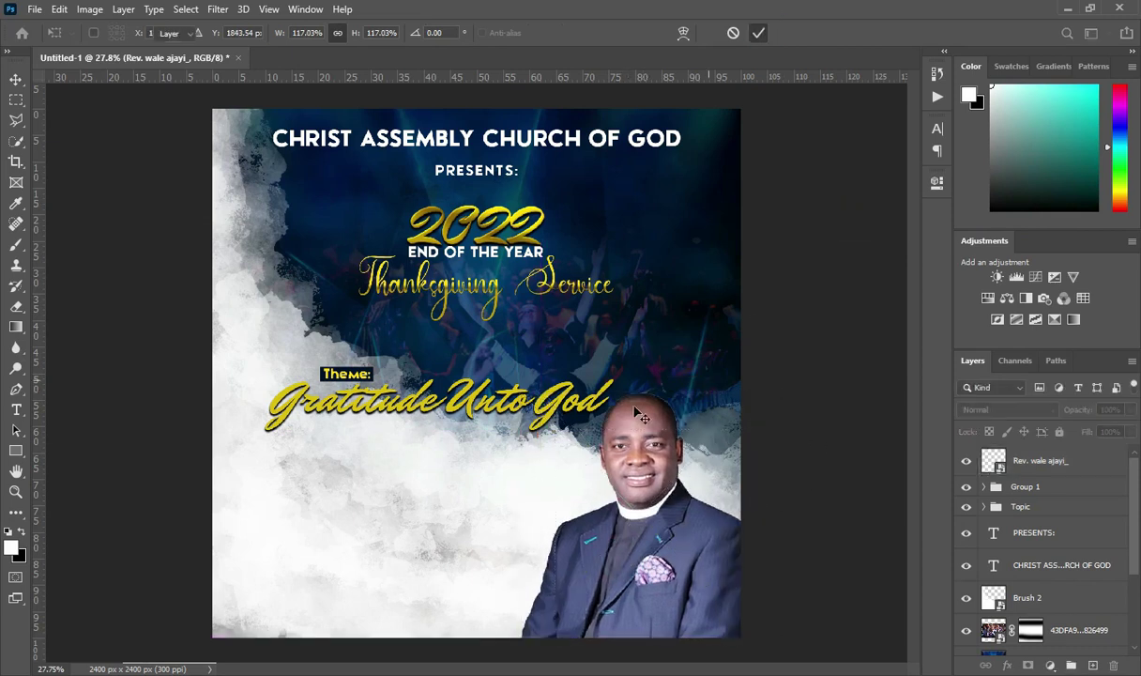
- Nudge the theme group up, away from the portrait's head
click(1014, 486)
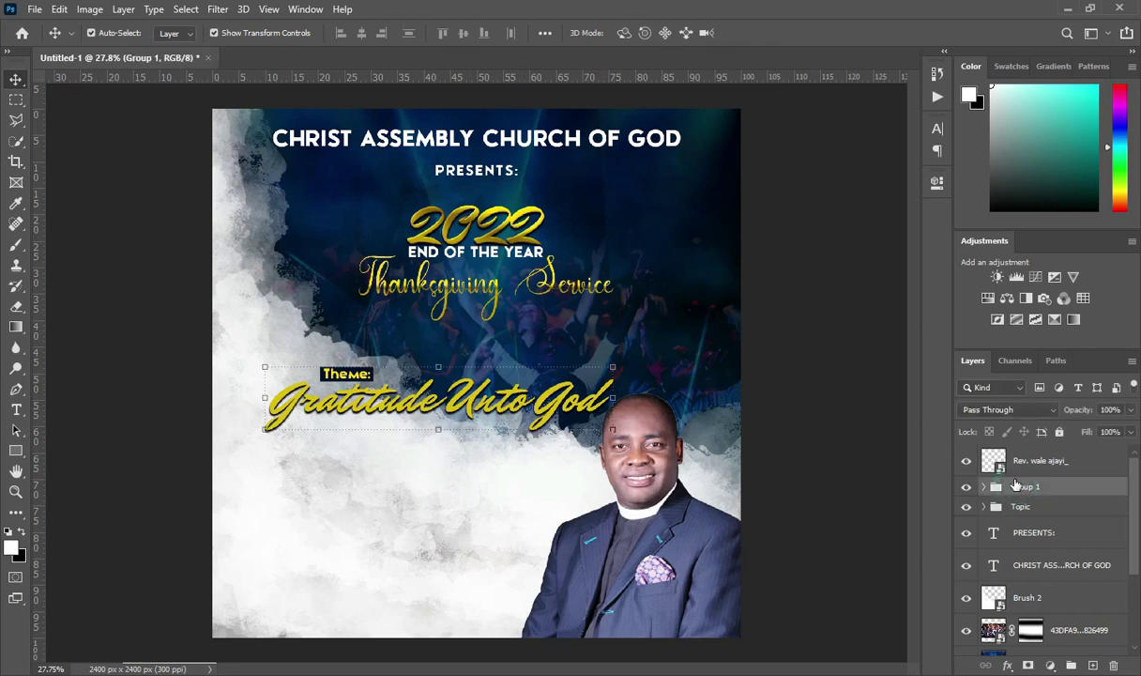
key(shift+Up)
key(shift+Up)
key(shift+Up)
key(shift+Up)
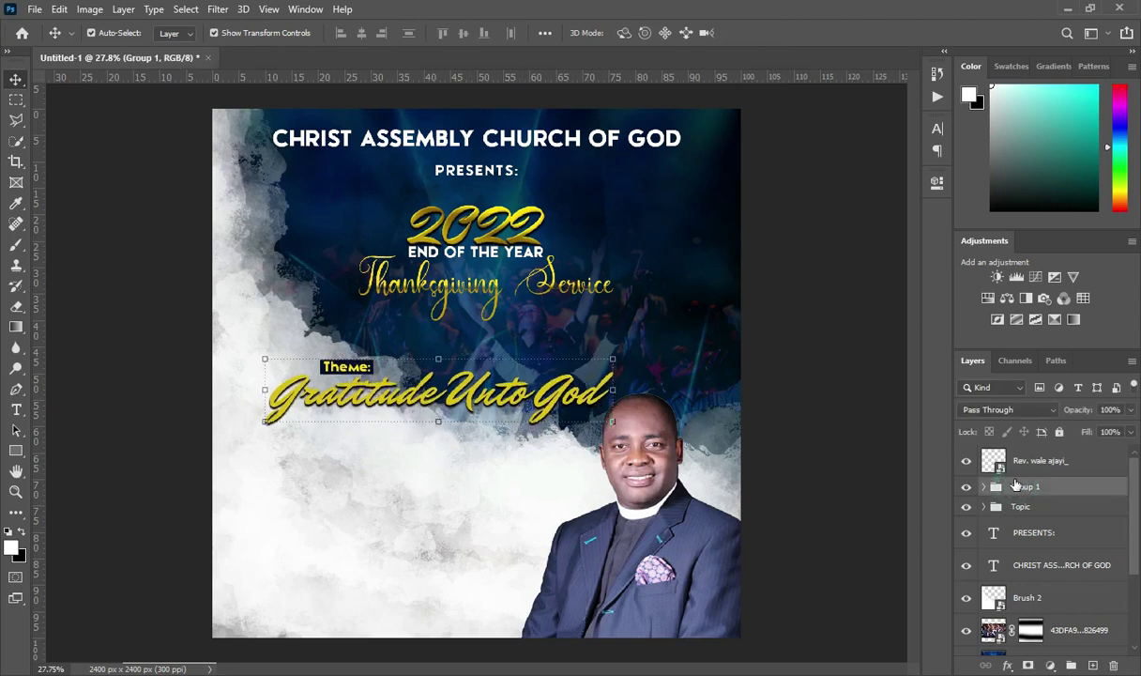
key(shift+Up)
key(shift+Up)
key(shift+Up)
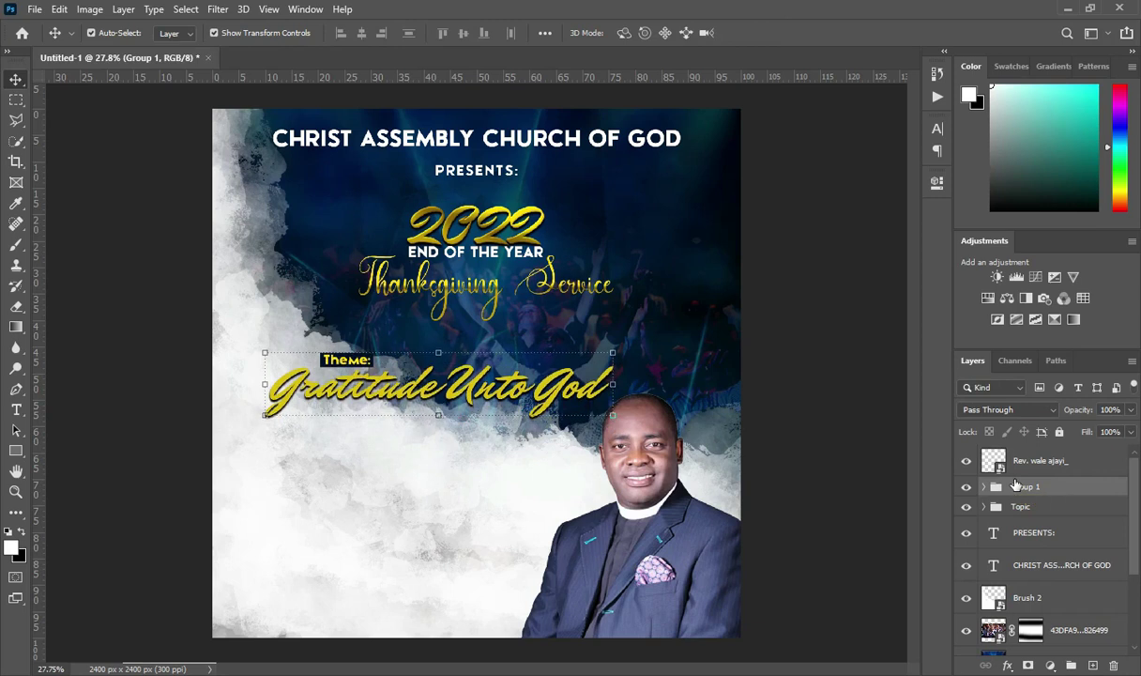
- Enlarge the theme group to about 108% and nudge it slightly higher
drag(612, 382, 645, 382)
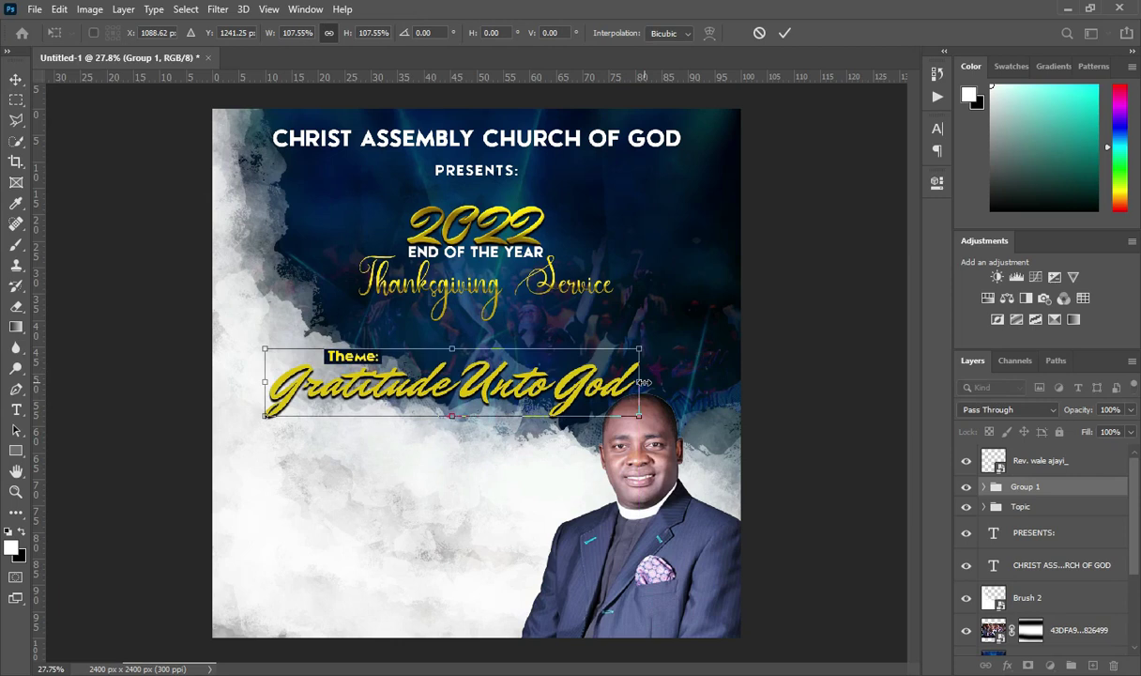
key(Up)
key(Up)
key(Up)
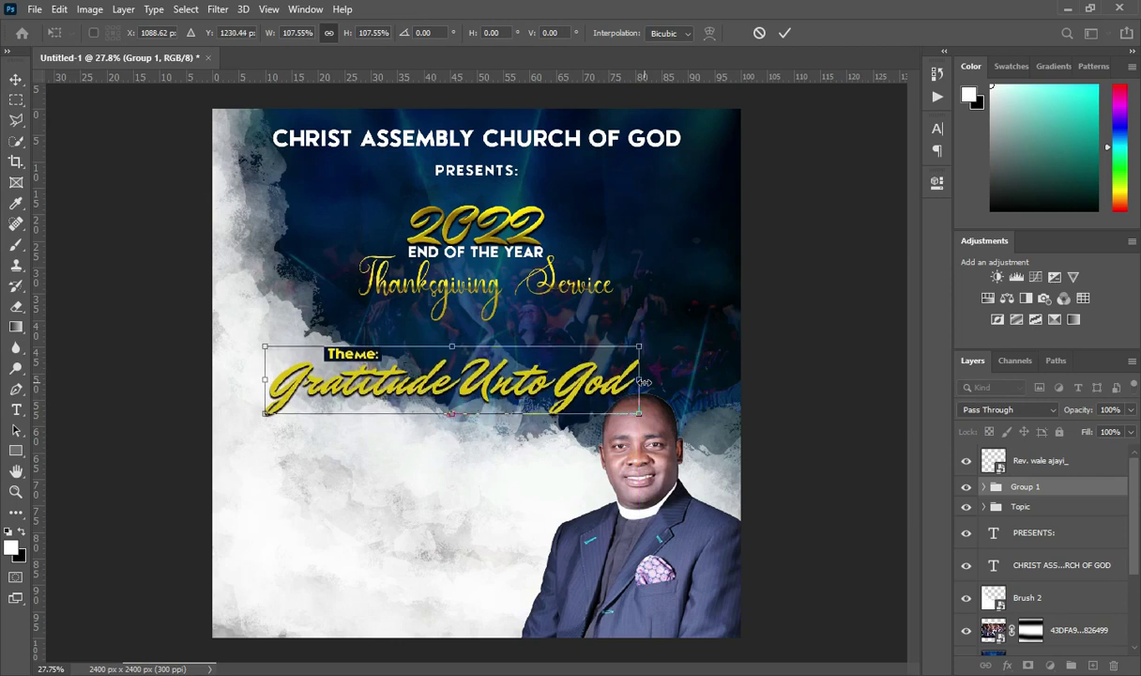
click(785, 33)
- Scale the portrait down to about 107%, keeping its base on the flyer's bottom edge
click(647, 450)
drag(660, 395, 646, 413)
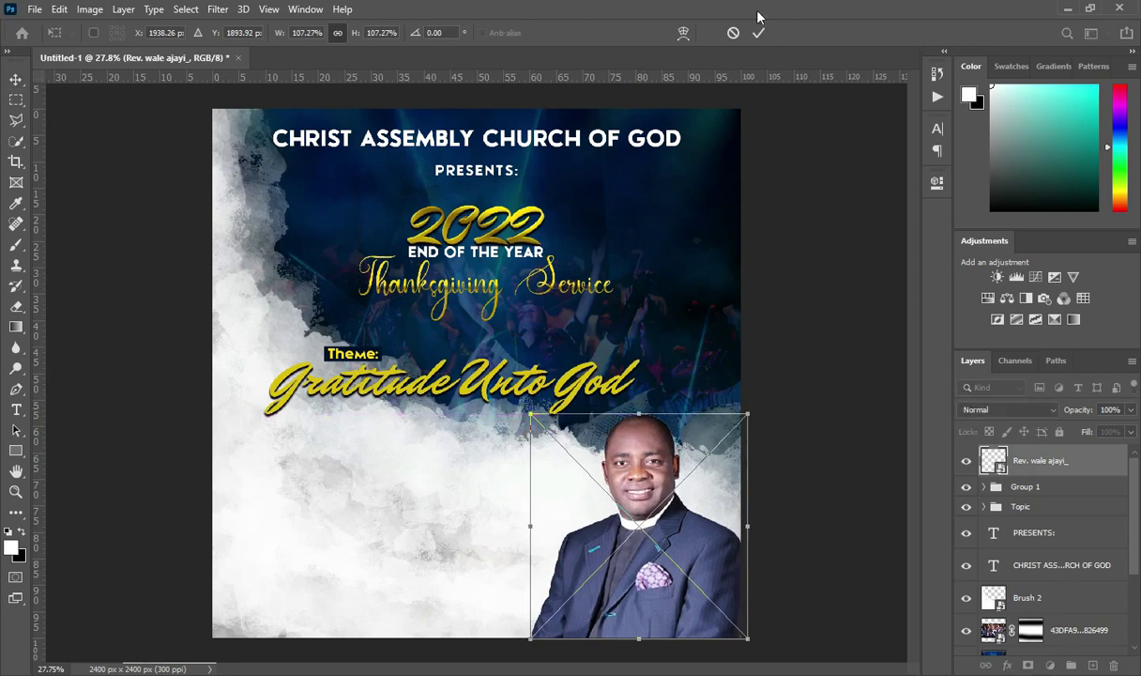
key(Return)
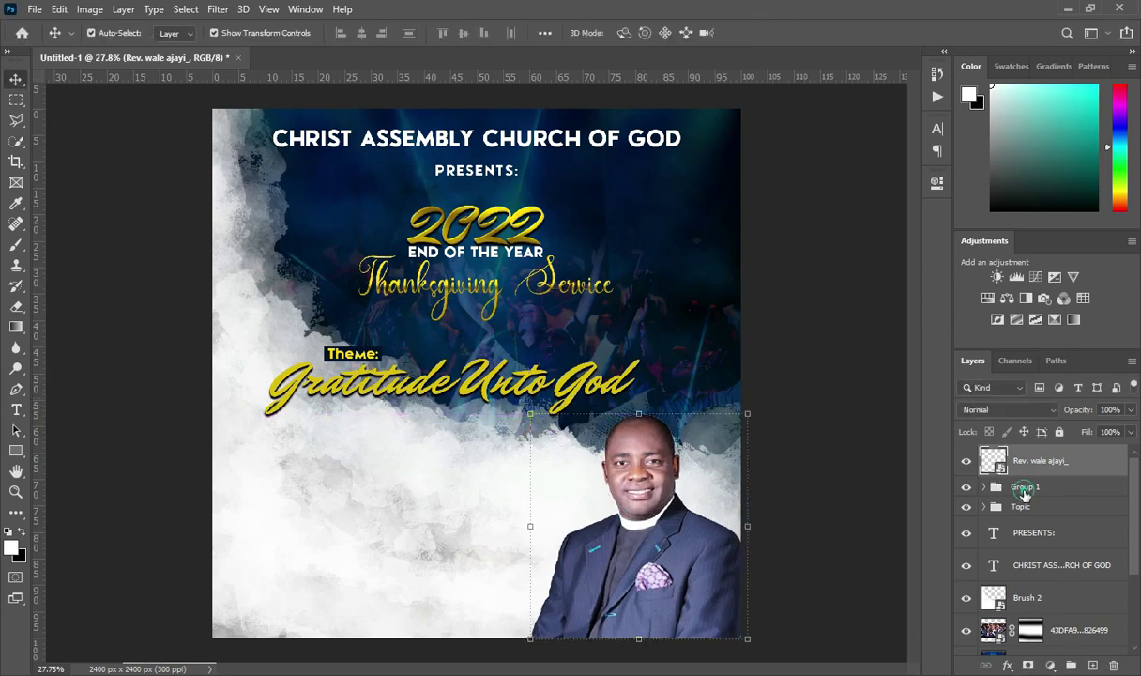
- Move the theme group down and slightly right so it sits just above the portrait's head
click(1023, 488)
key(ctrl+t)
drag(469, 371, 502, 403)
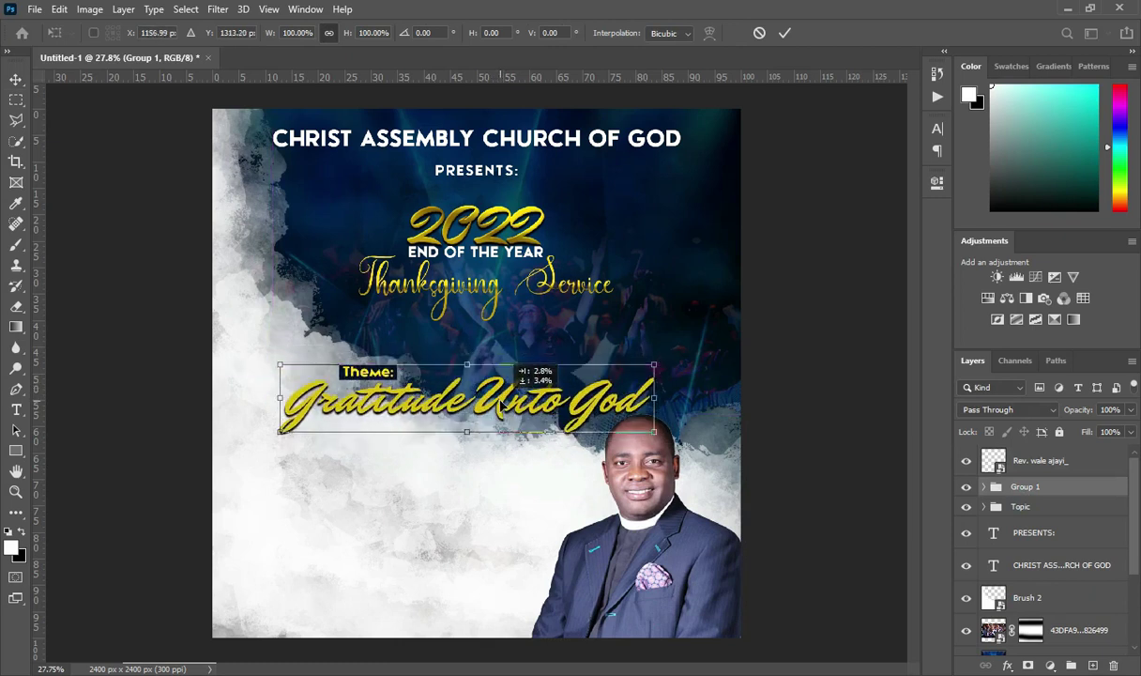
drag(502, 404, 502, 403)
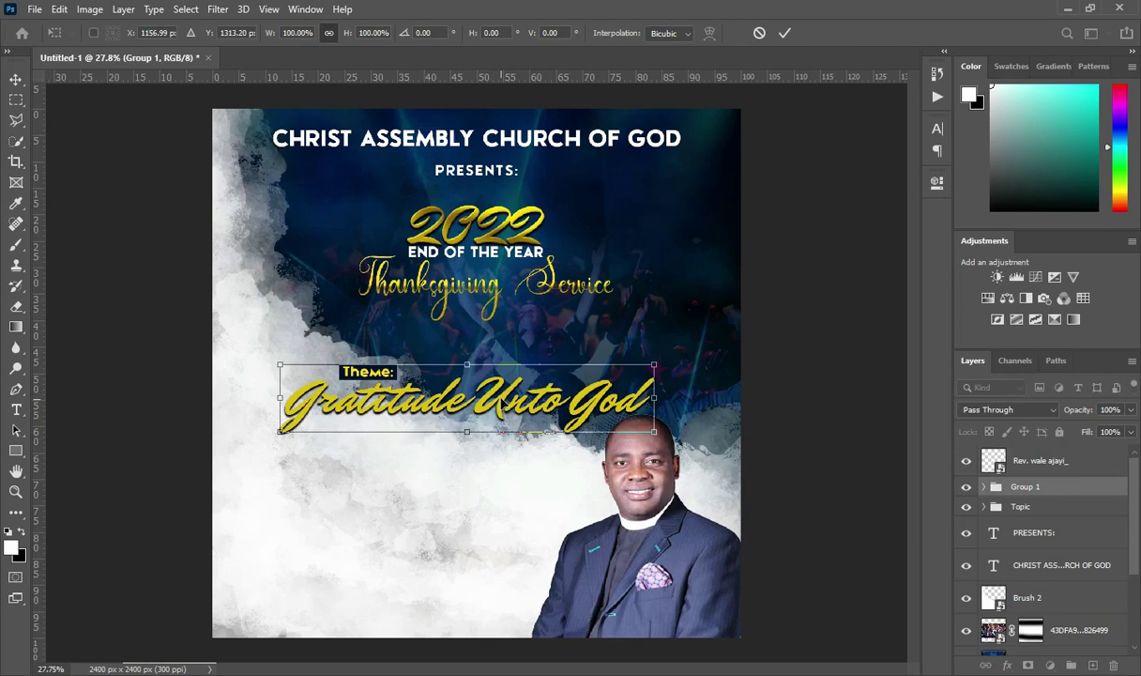
key(Up)
key(Up)
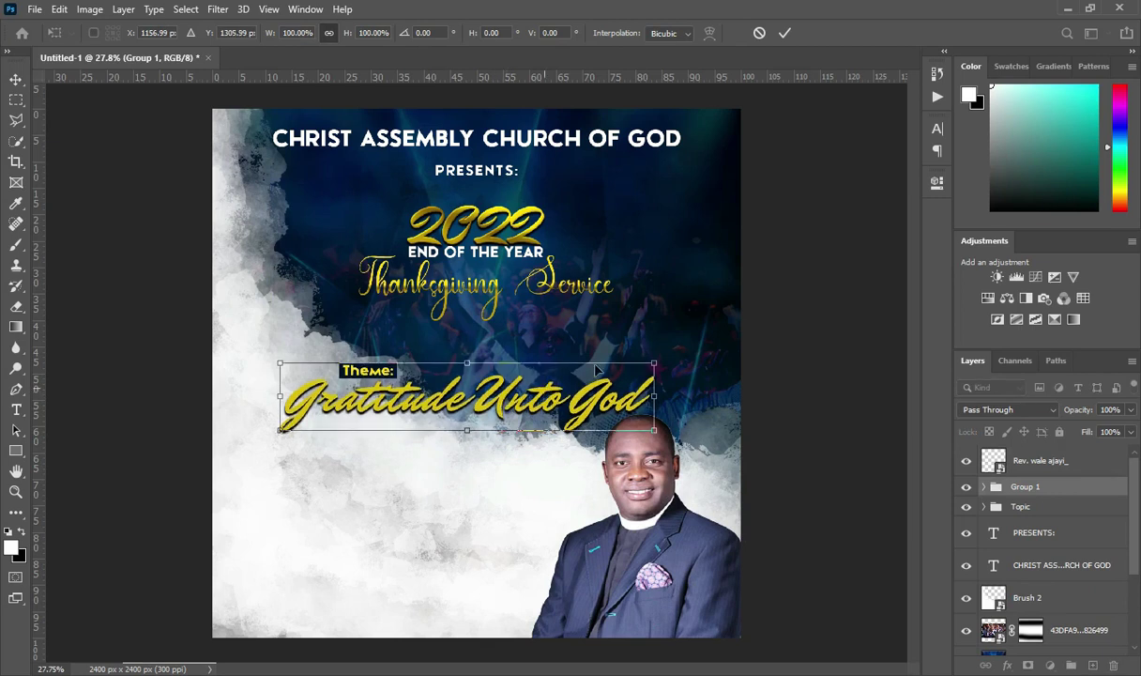
key(Up)
key(Up)
key(shift+Left)
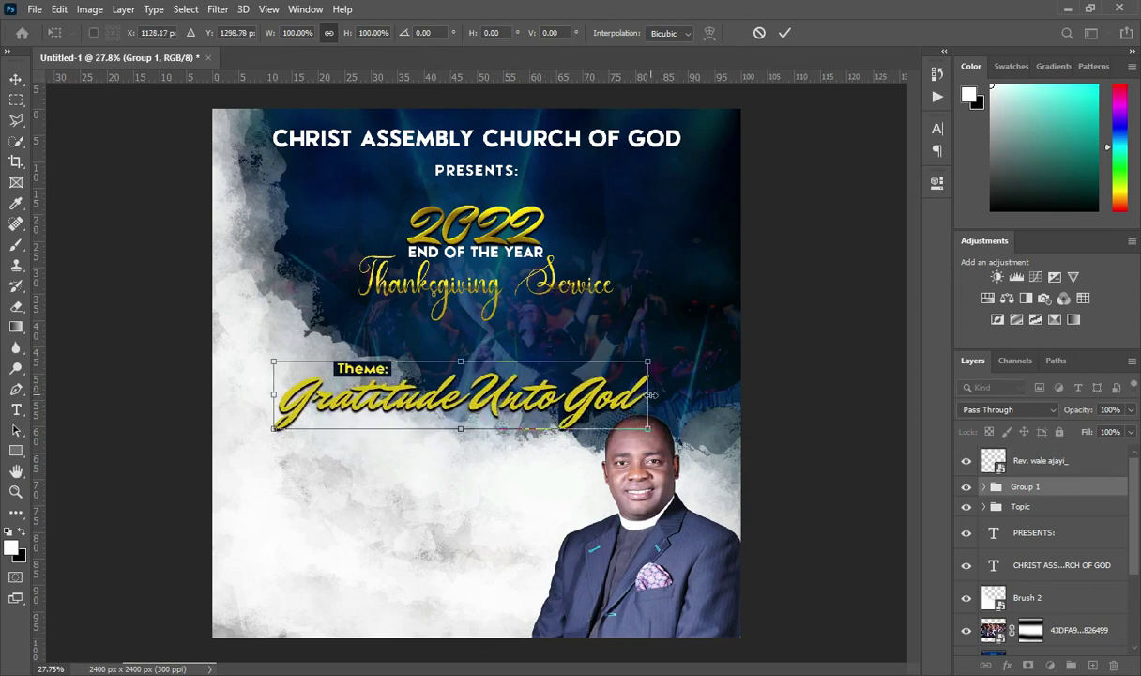
- Adjust the width of the "Gratitude Unto God" text so it ends above the portrait's head
drag(651, 396, 603, 394)
click(785, 33)
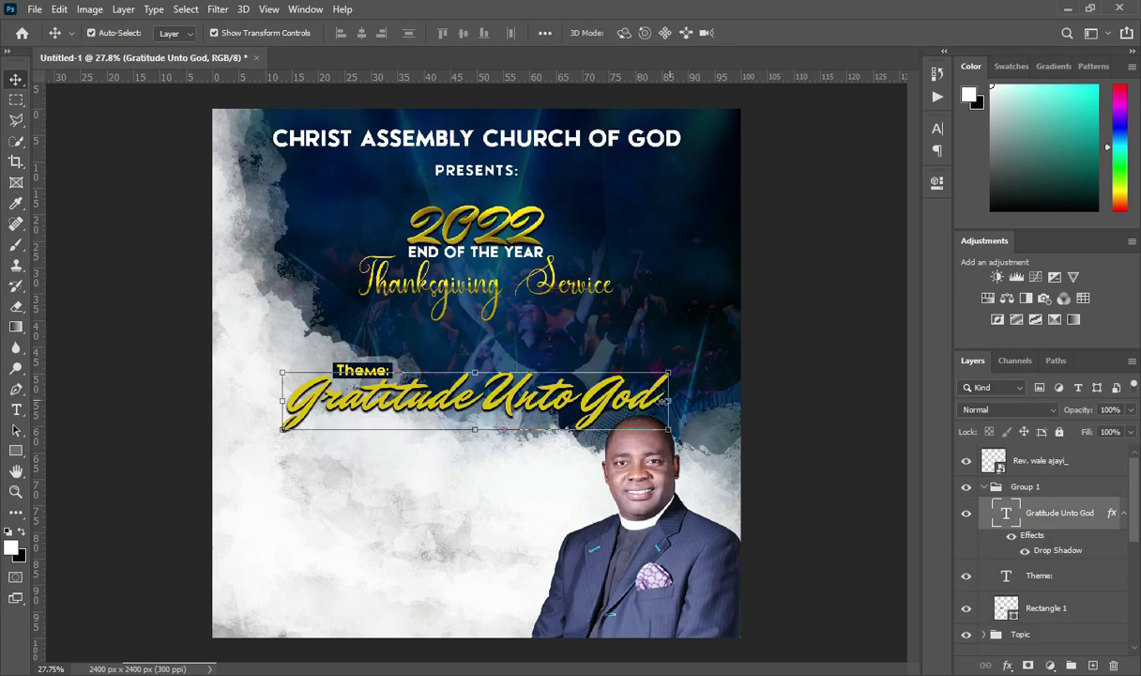
key(ctrl+t)
drag(668, 398, 654, 402)
key(Return)
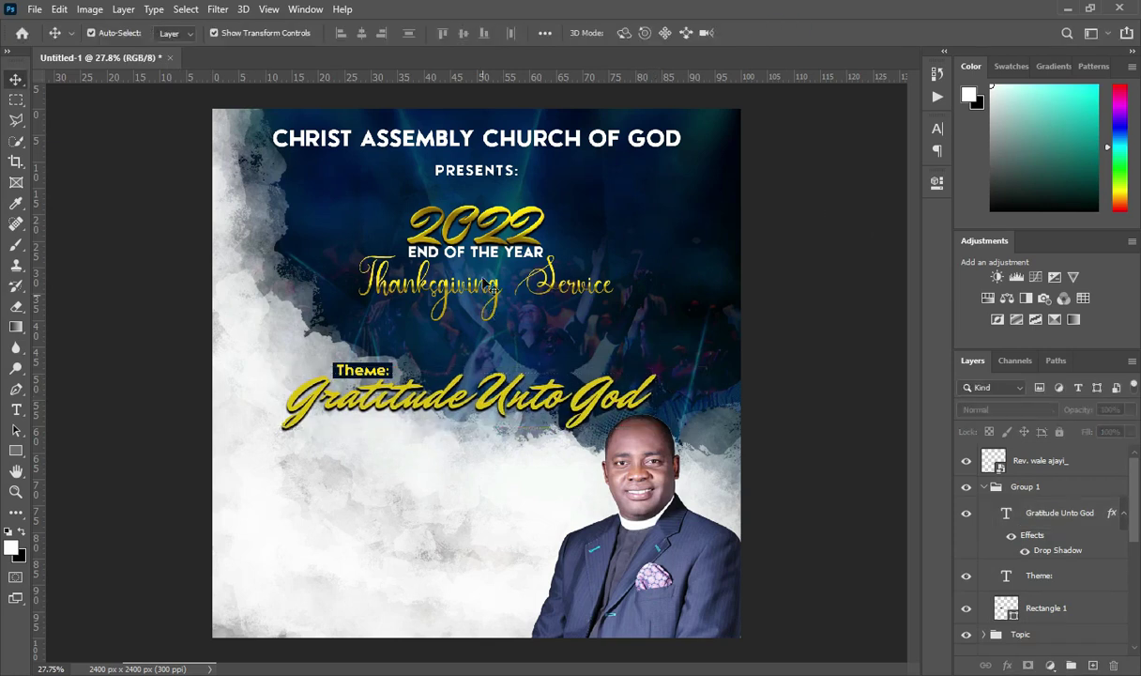
click(985, 487)
- Enlarge the Topic group to about 111.4% and move it slightly down toward the theme
click(1015, 508)
drag(487, 320, 488, 332)
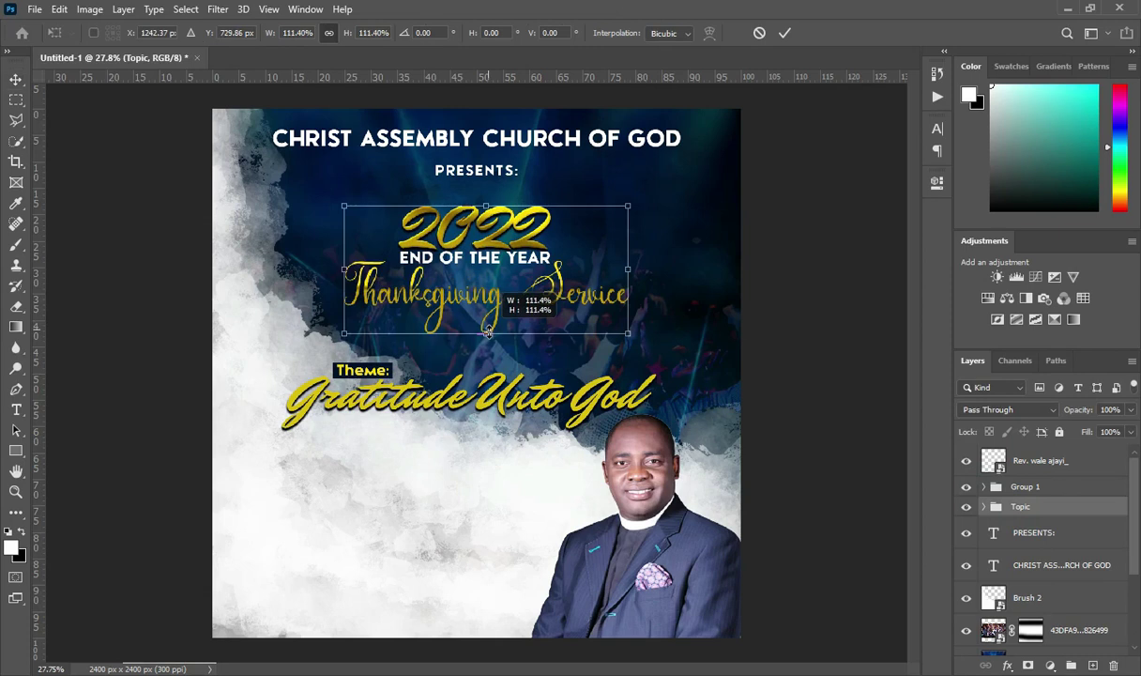
drag(466, 314, 466, 325)
key(Return)
click(825, 282)
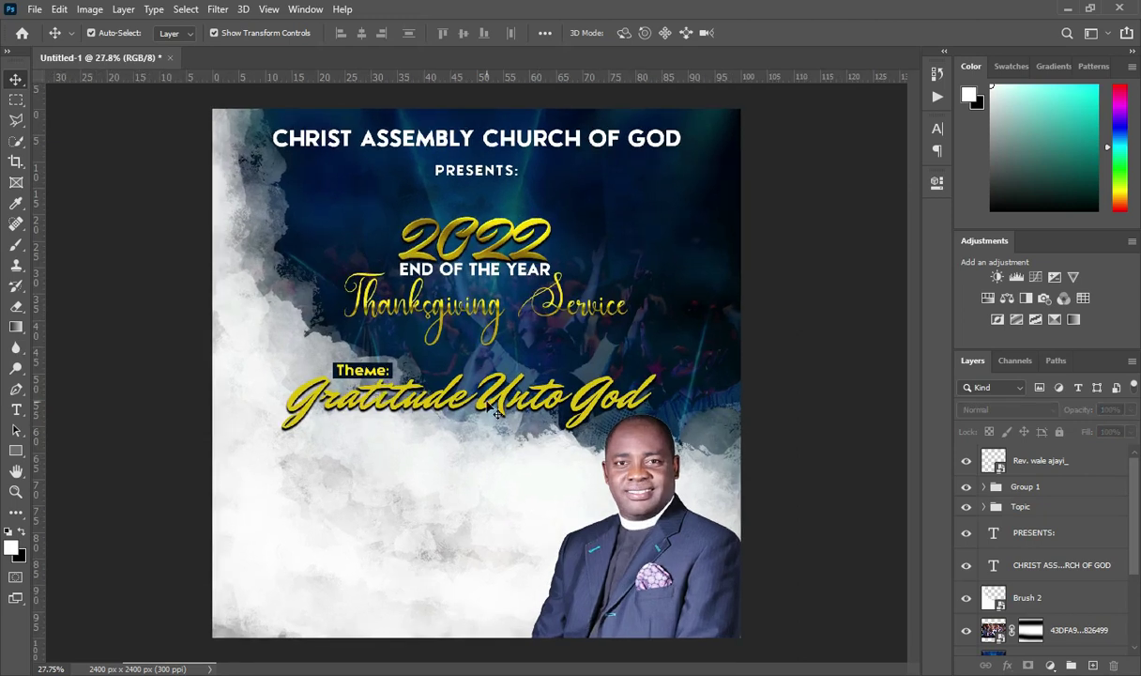
- Switch to Notepad, copy the clergyman's title and name from the notes, and return to the flyer
scroll(469, 387, down, 1)
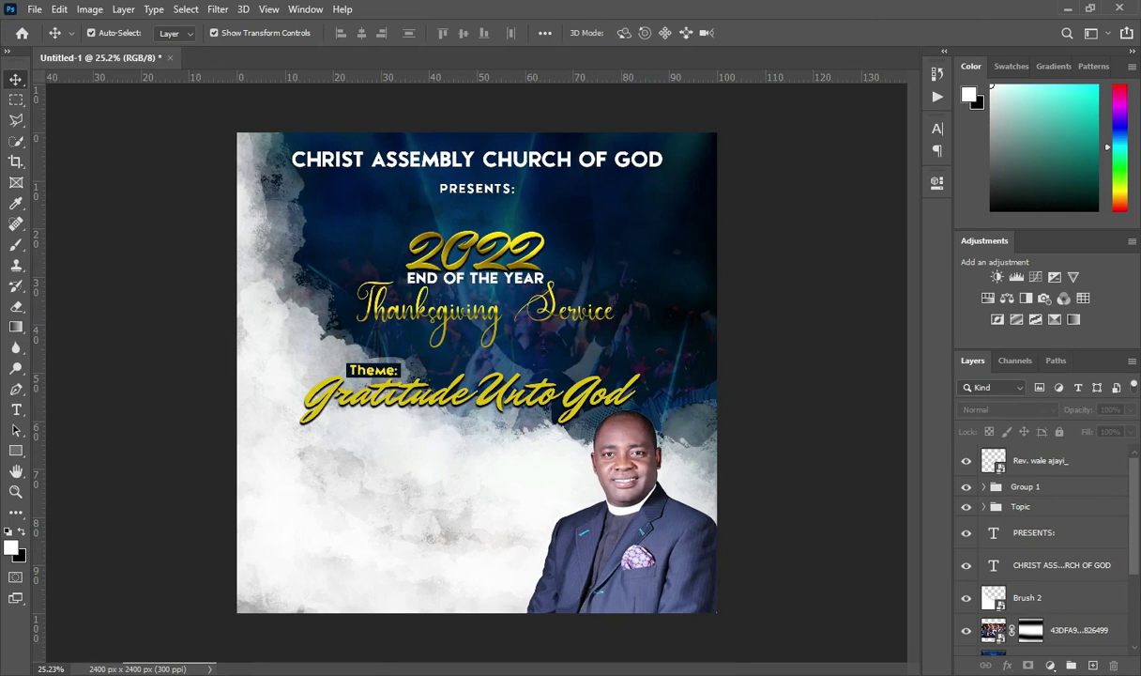
key(alt+Tab)
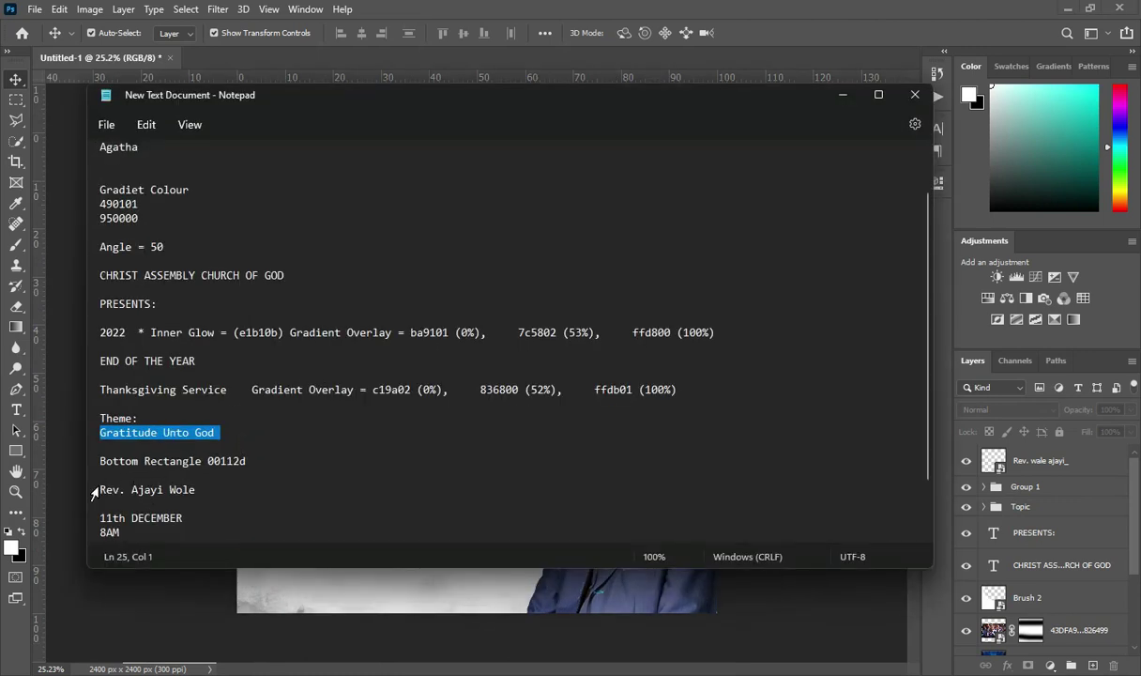
drag(102, 489, 205, 492)
key(ctrl+c)
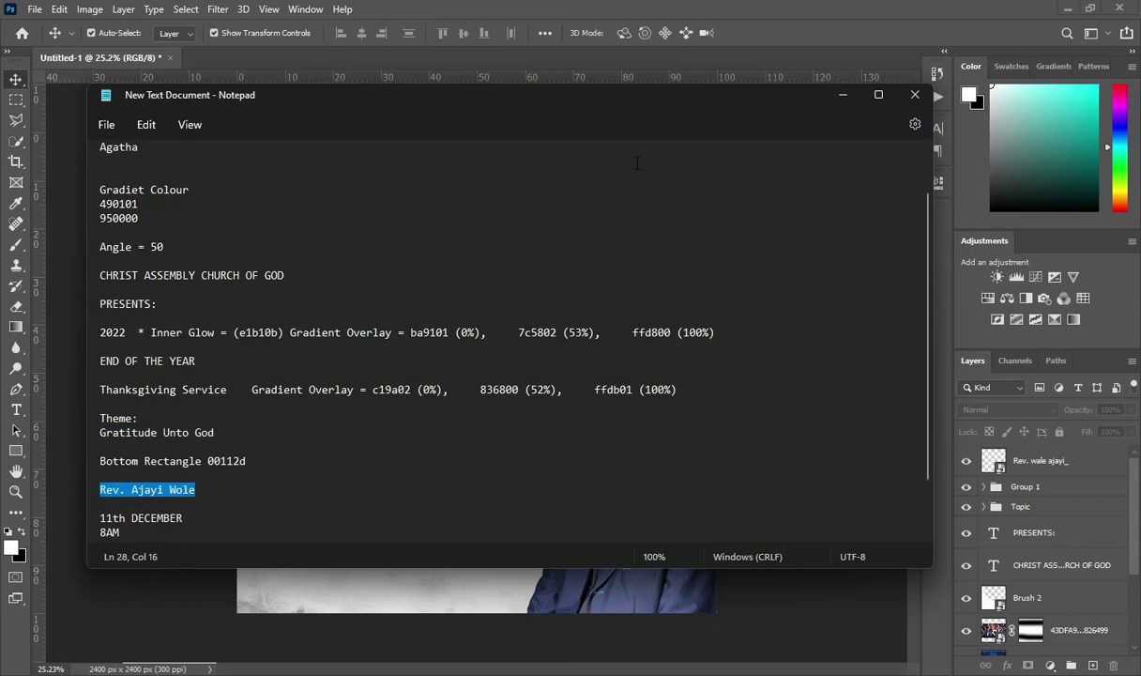
click(850, 95)
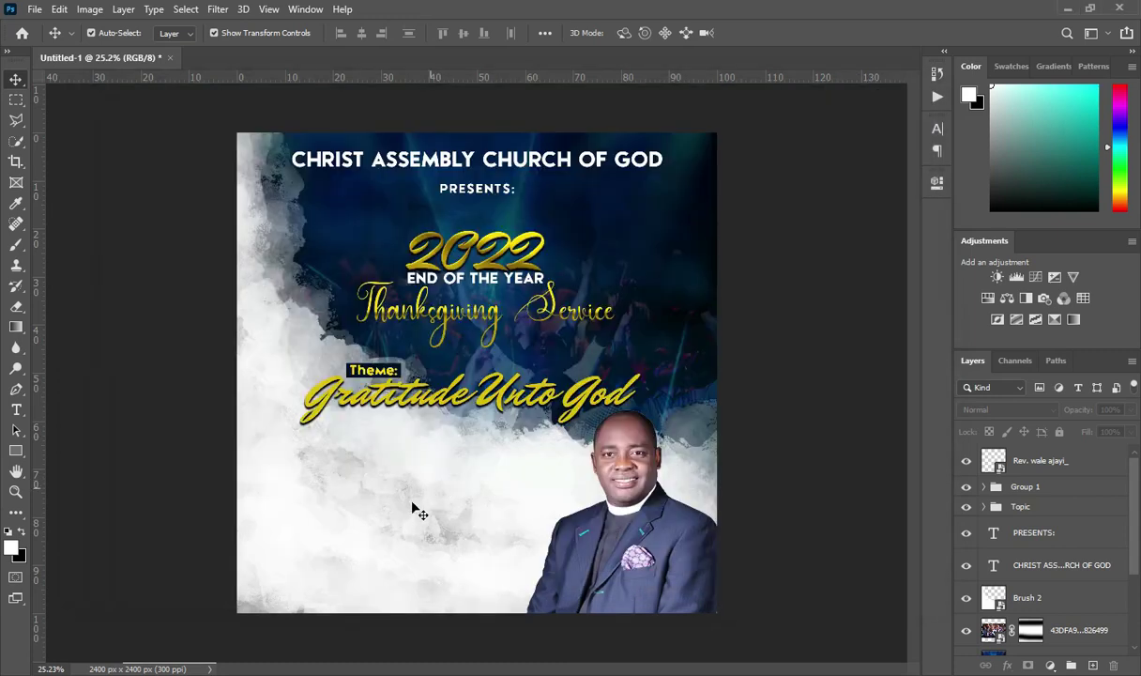
- Paste the clergyman's title and name as a new text line on the flyer's white lower area
key(t)
click(420, 501)
key(ctrl+v)
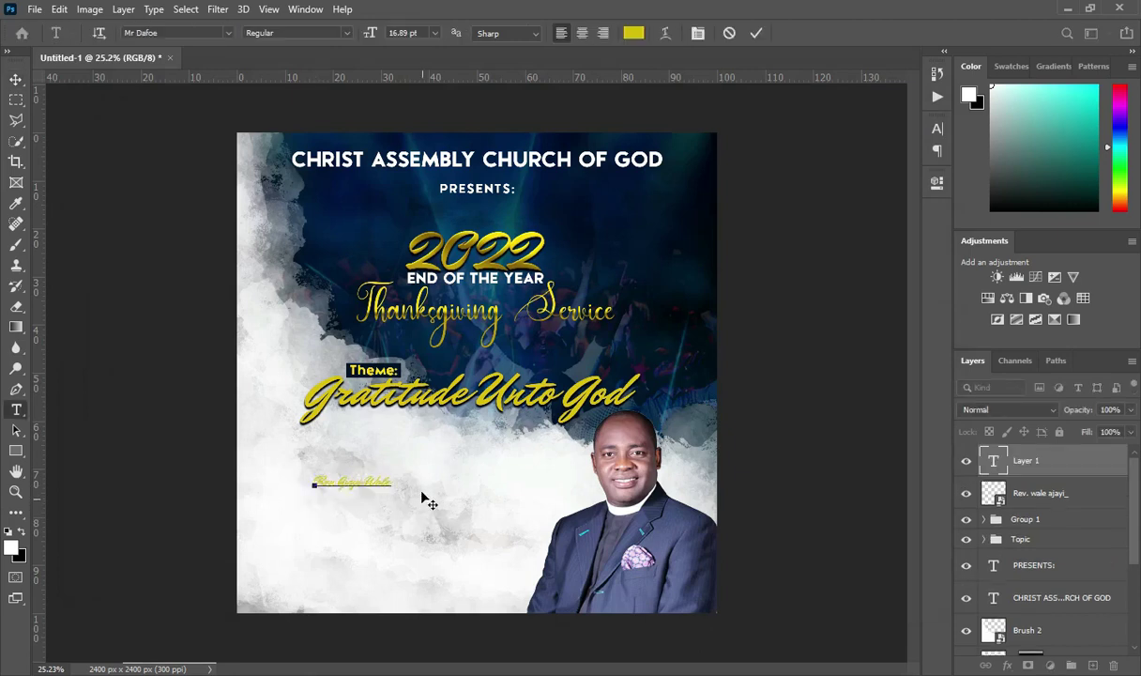
click(757, 33)
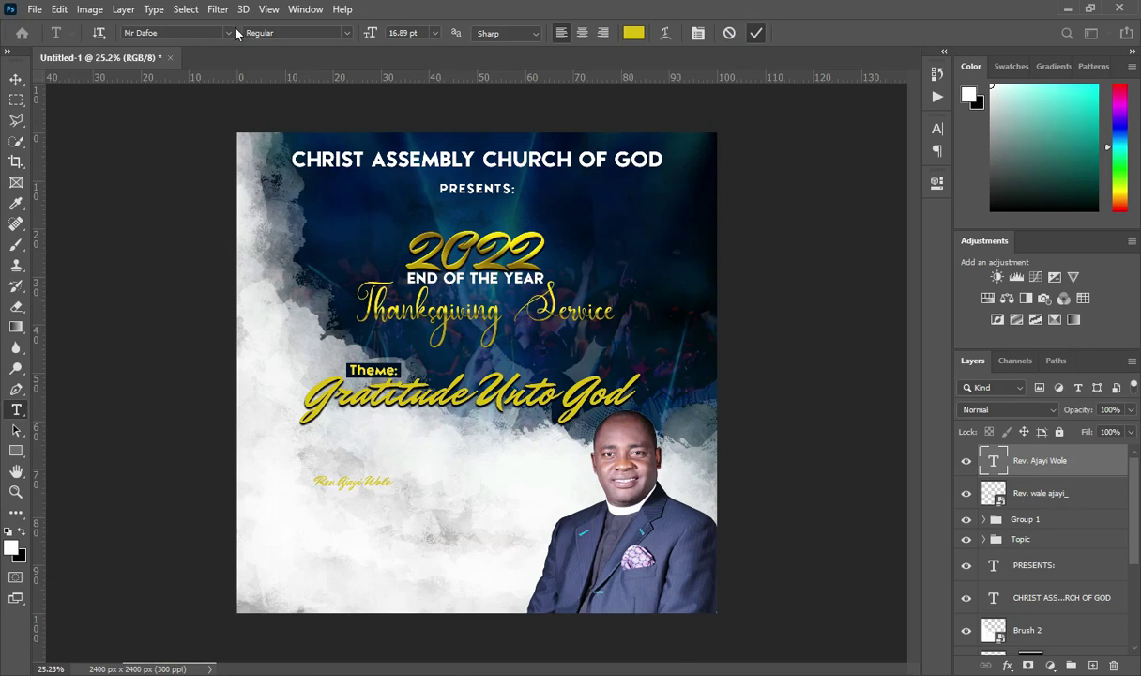
- Set the clergyman's name text to the Zeronero font and color it black (000000)
click(231, 38)
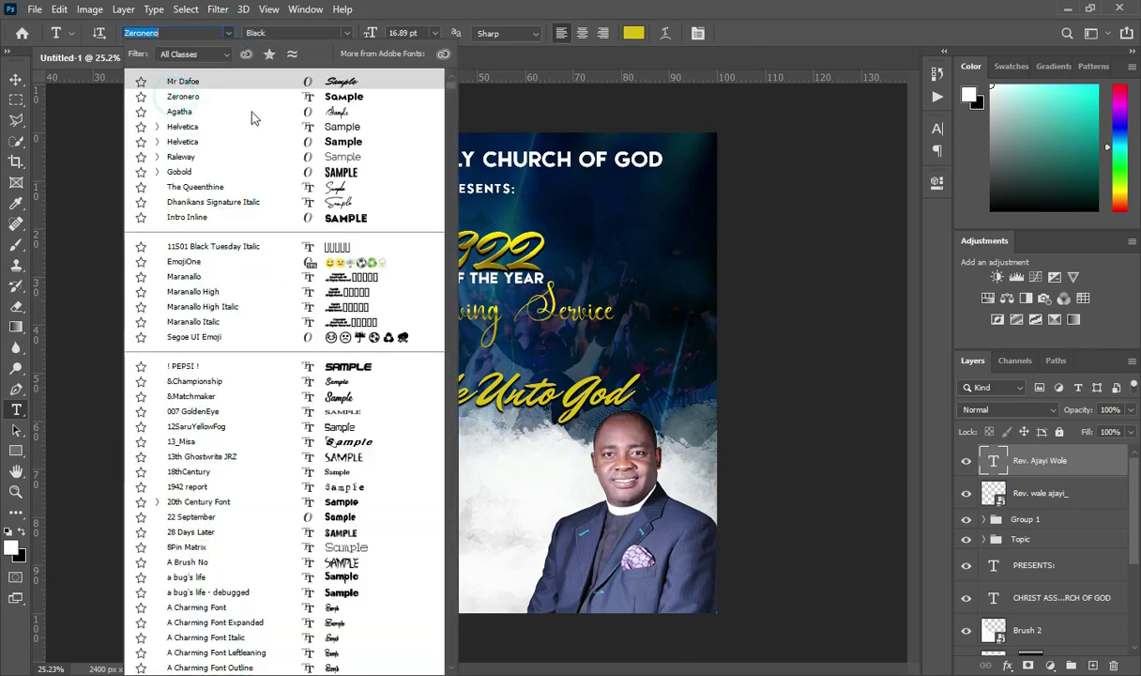
key(Down)
key(Return)
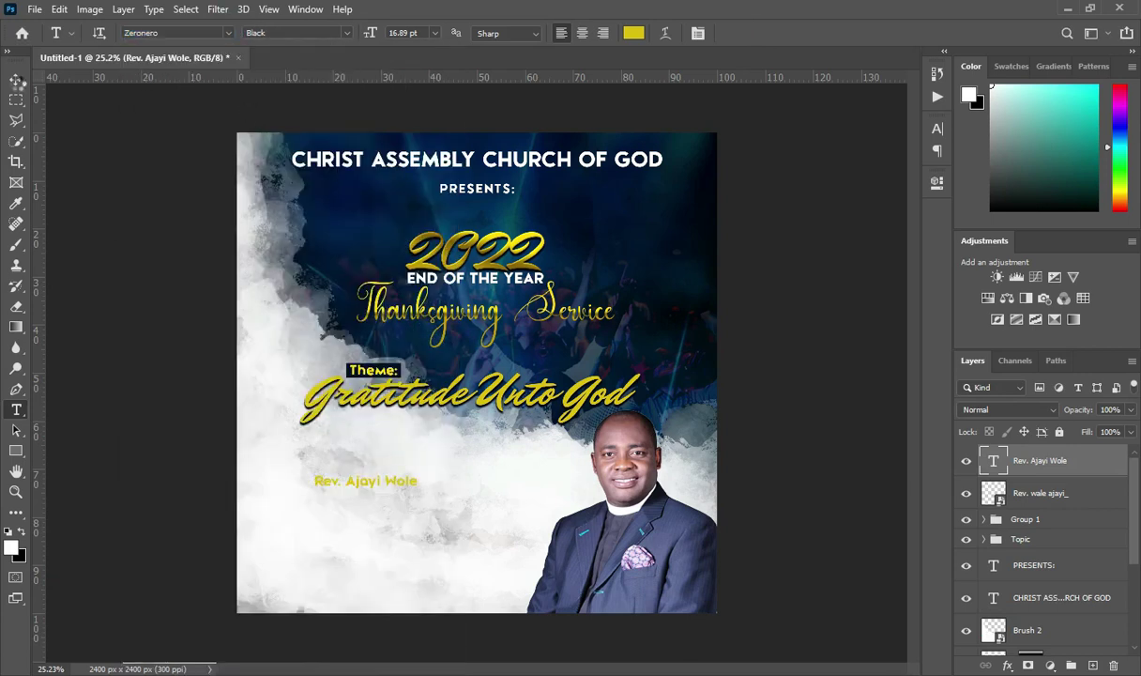
click(635, 34)
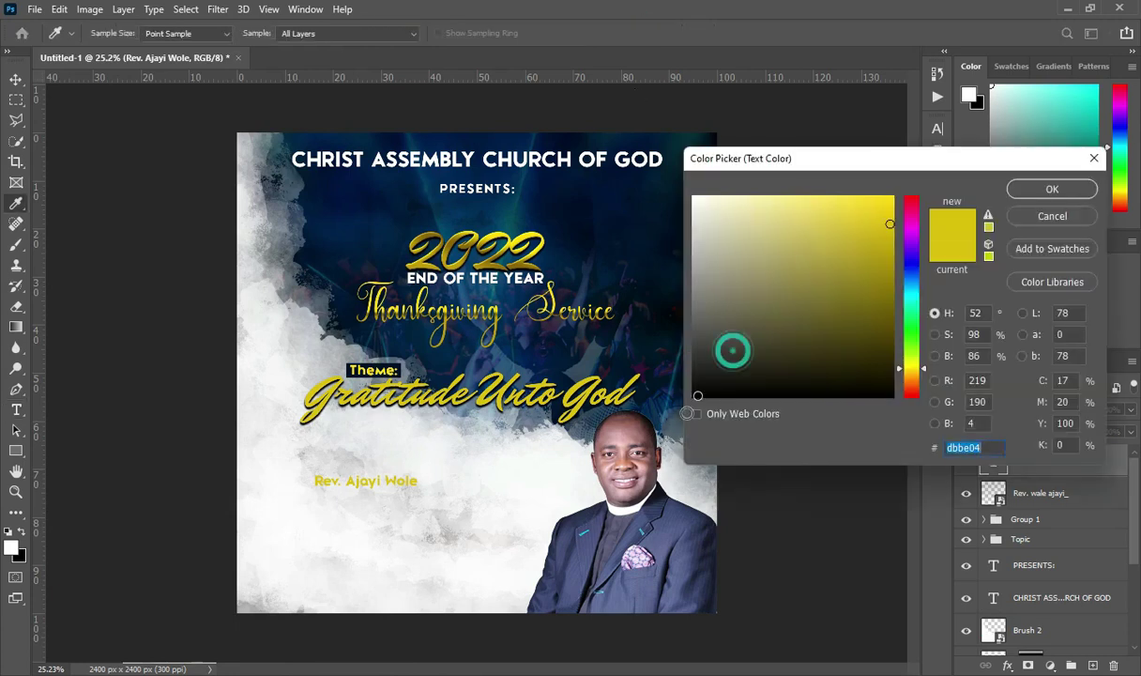
click(696, 395)
click(1053, 188)
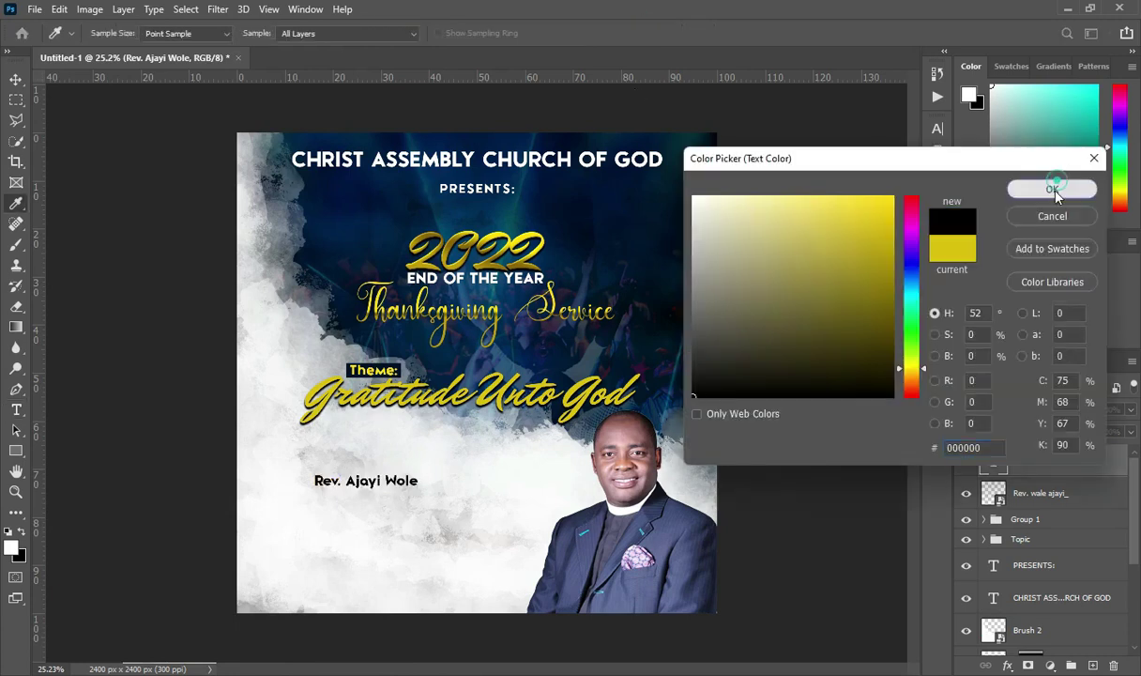
- Break the name text onto two lines after "Rev." and move it beside the portrait's head
click(347, 474)
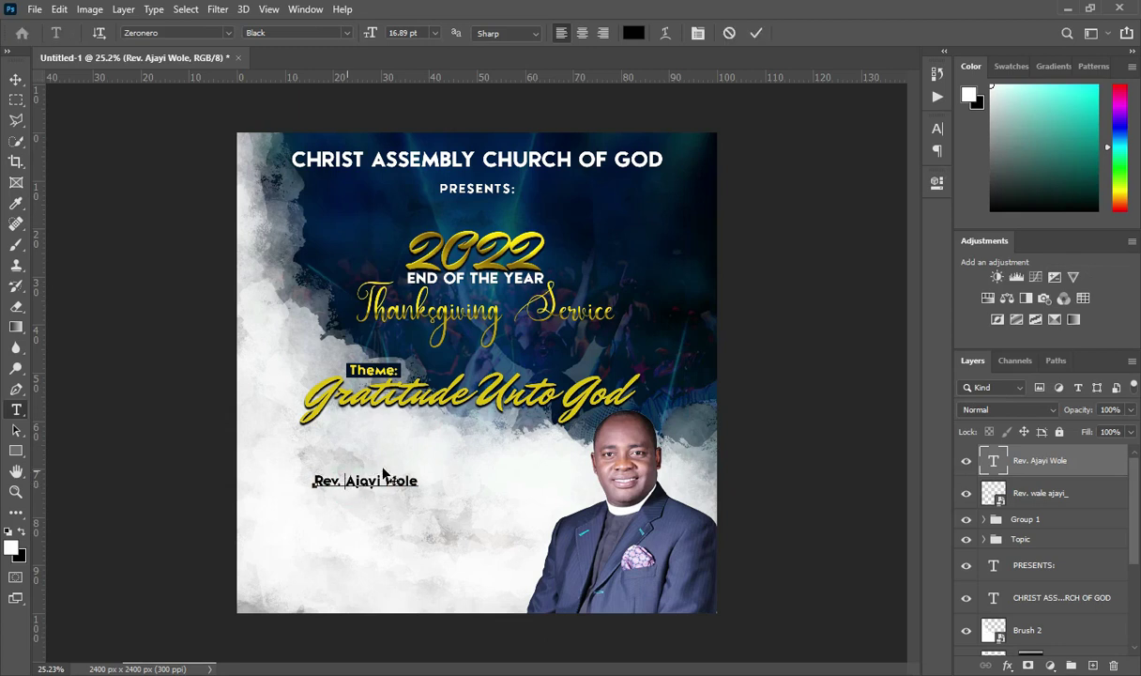
key(Return)
click(756, 34)
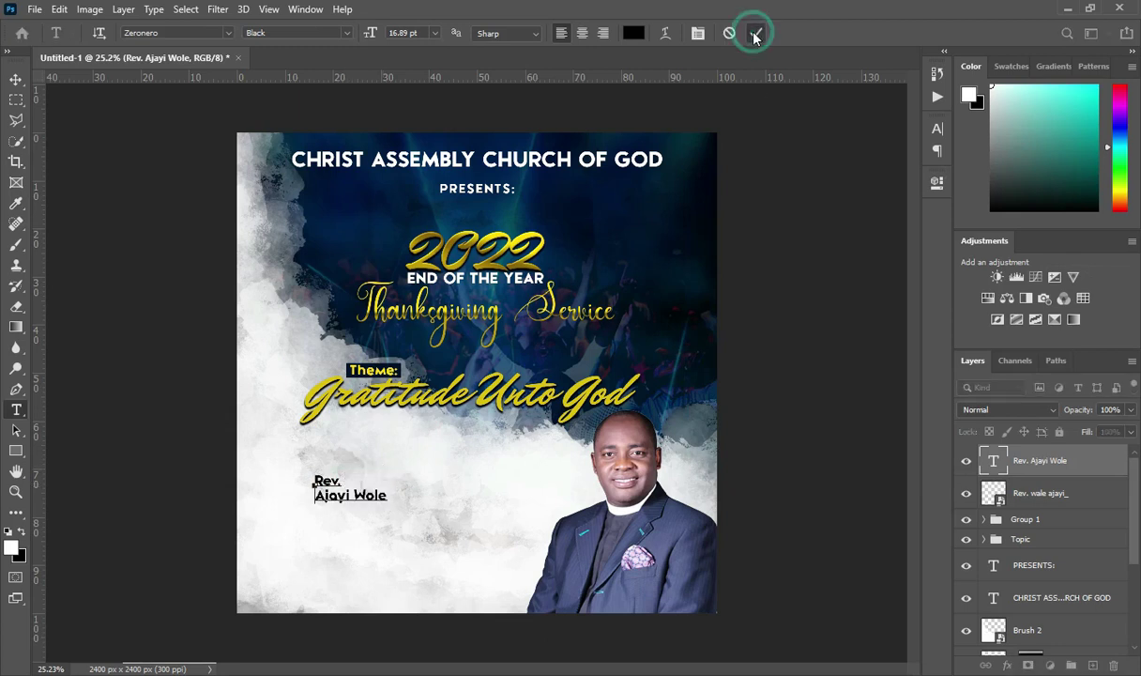
click(16, 79)
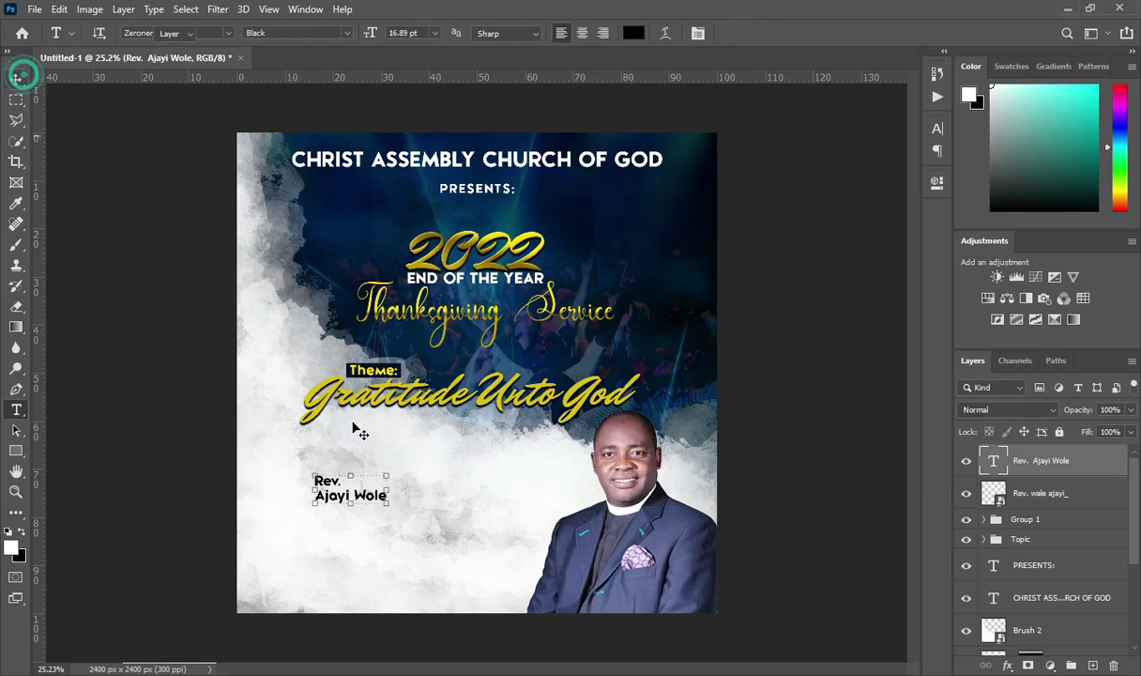
drag(364, 499, 569, 480)
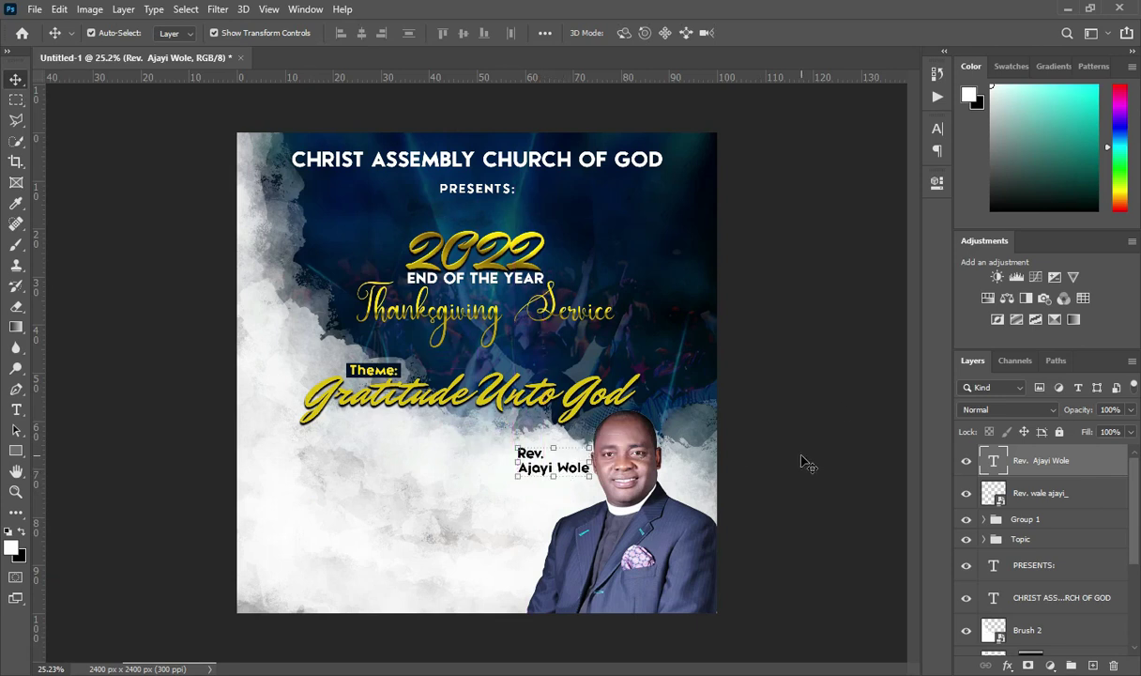
- Reduce the leading of the two-line name text to 14 pt and clear the selection
click(936, 129)
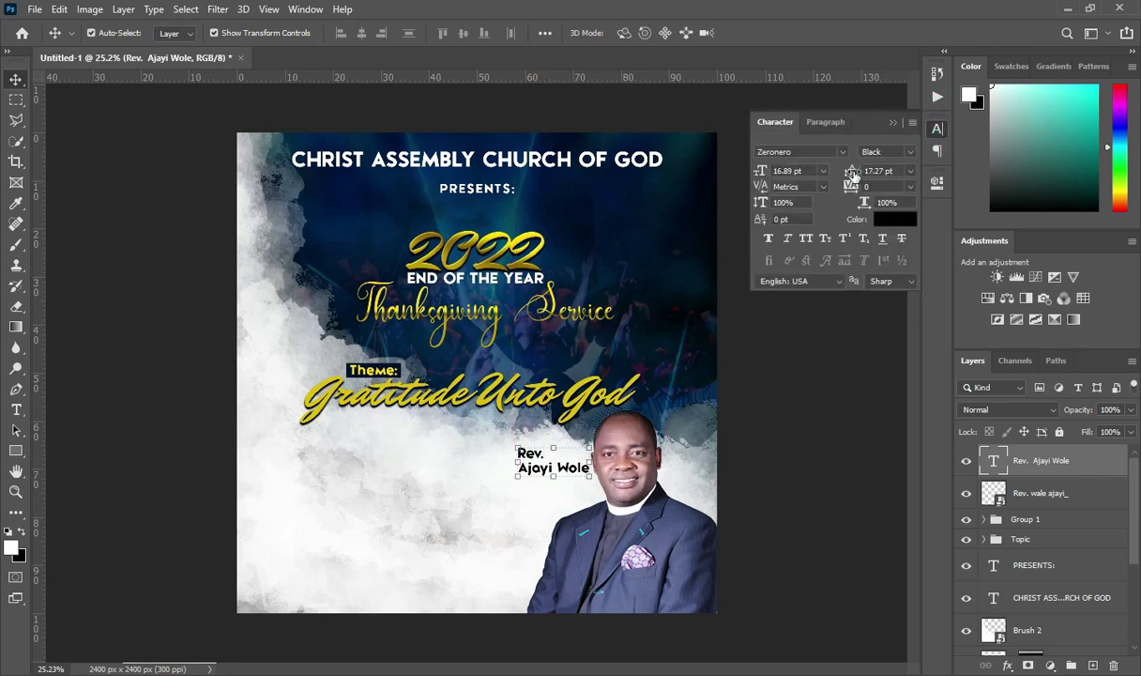
drag(852, 174, 850, 172)
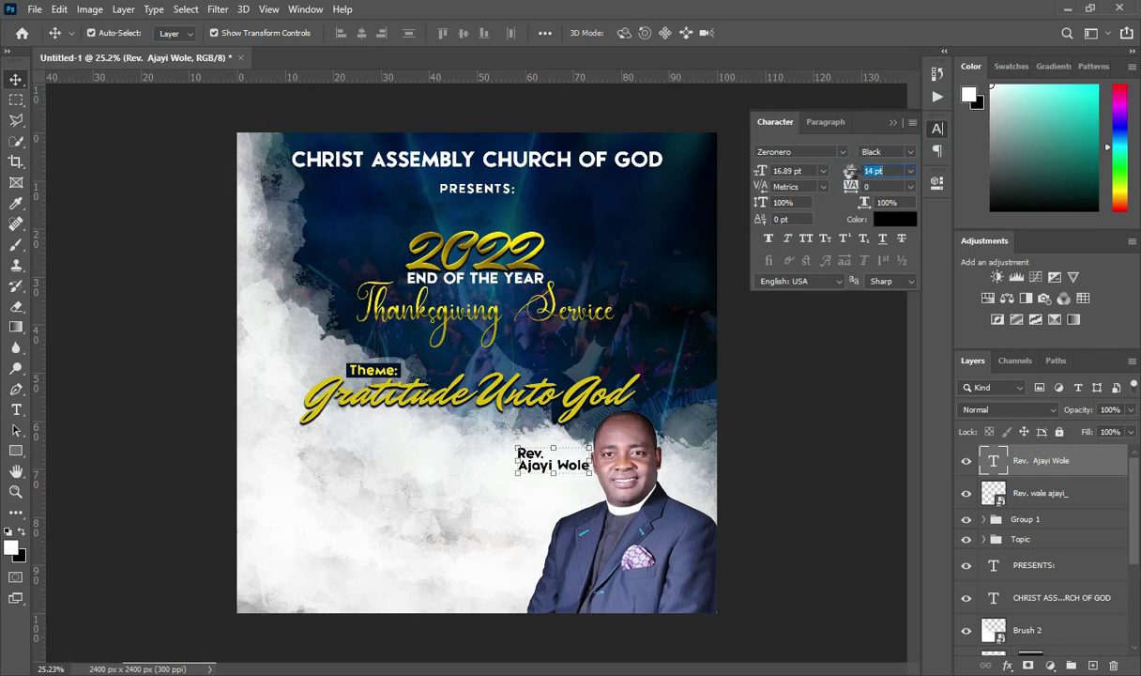
click(892, 122)
click(865, 507)
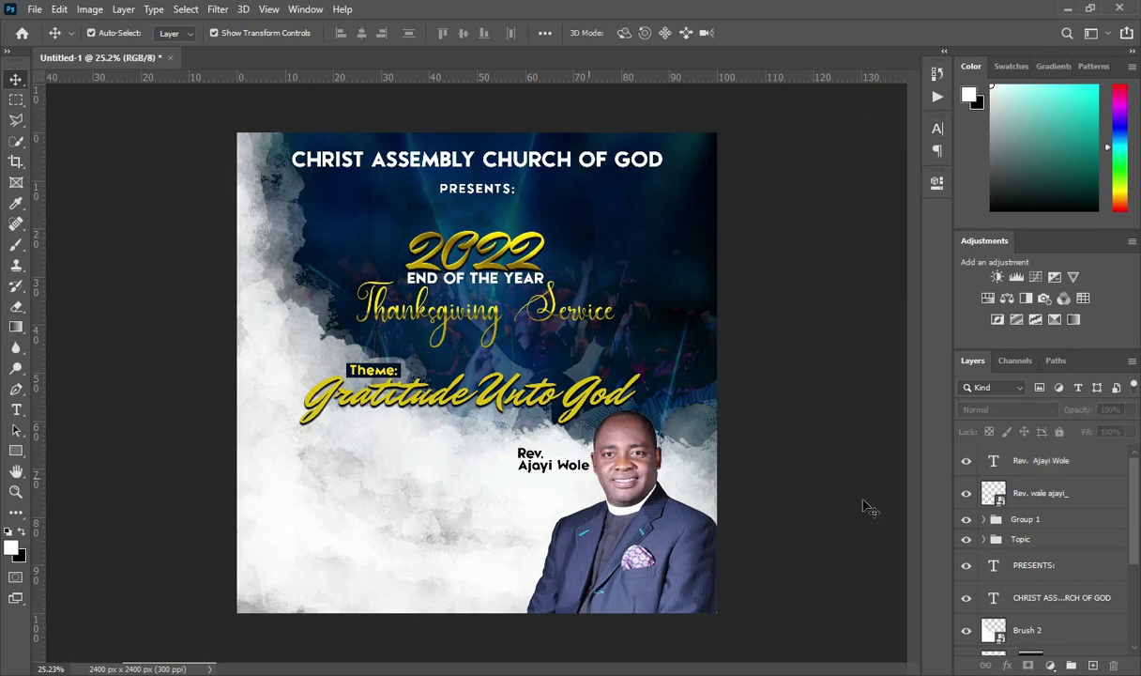
click(1029, 498)
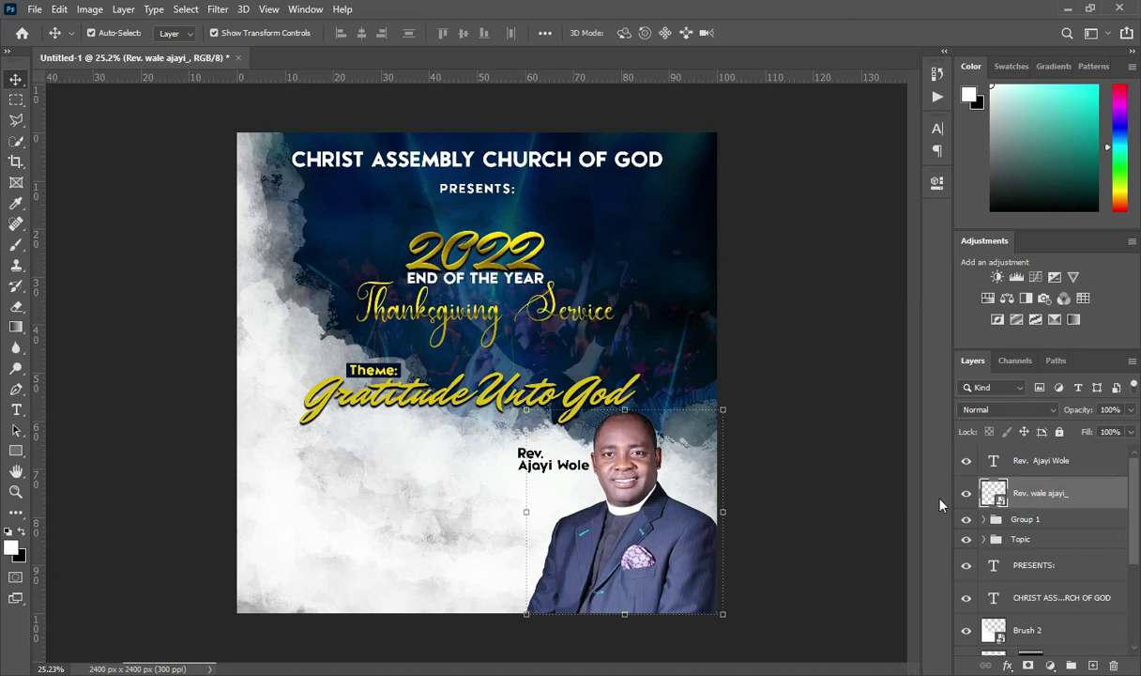
click(160, 515)
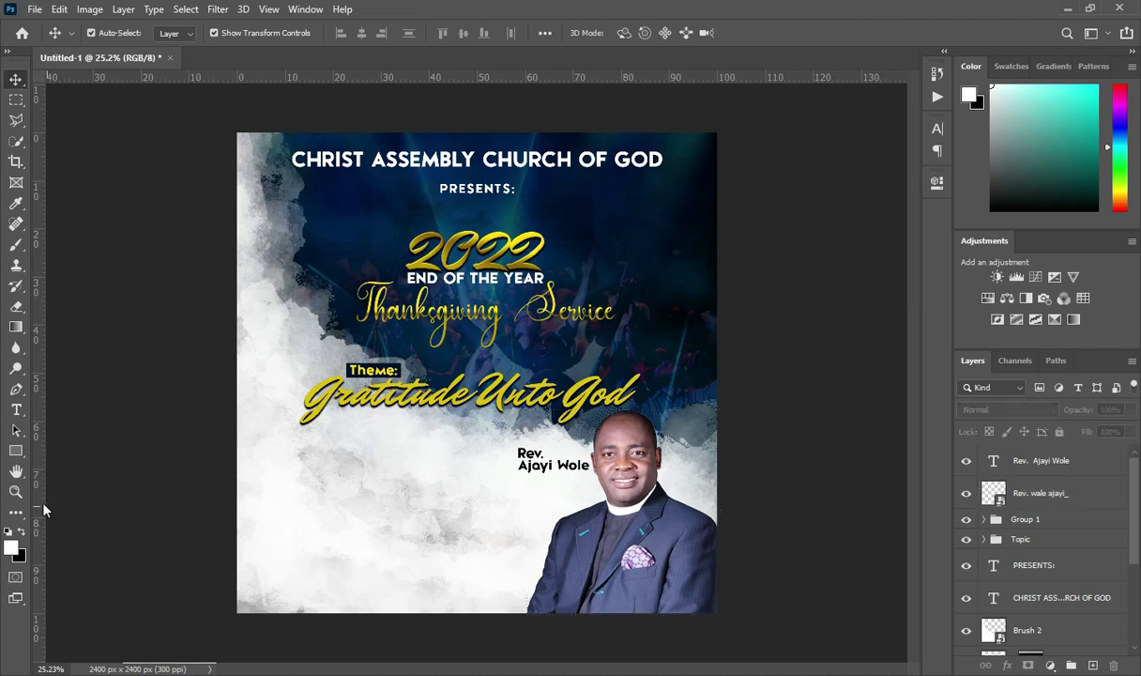
- Draw a rectangle about 2634 × 179 px across the flyer's bottom edge, overhanging both sides
click(15, 450)
drag(214, 582, 739, 616)
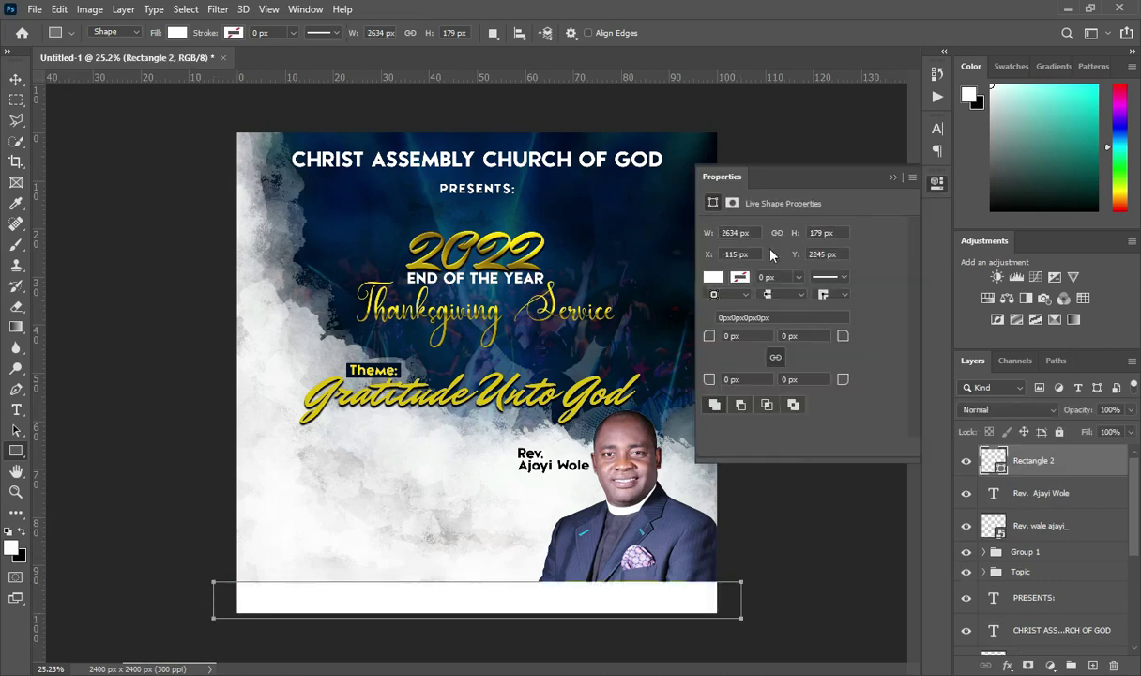
click(14, 80)
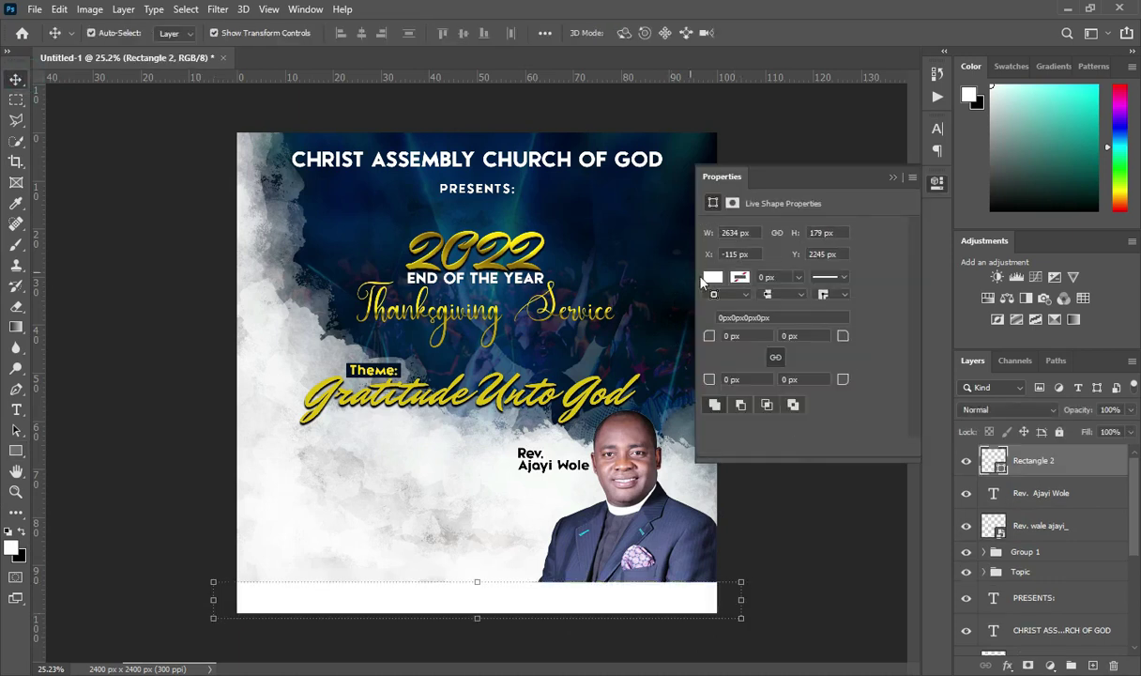
- Fill the bottom rectangle with dark navy 00132e sampled from the flyer's background and place it beneath the portrait layer
click(712, 278)
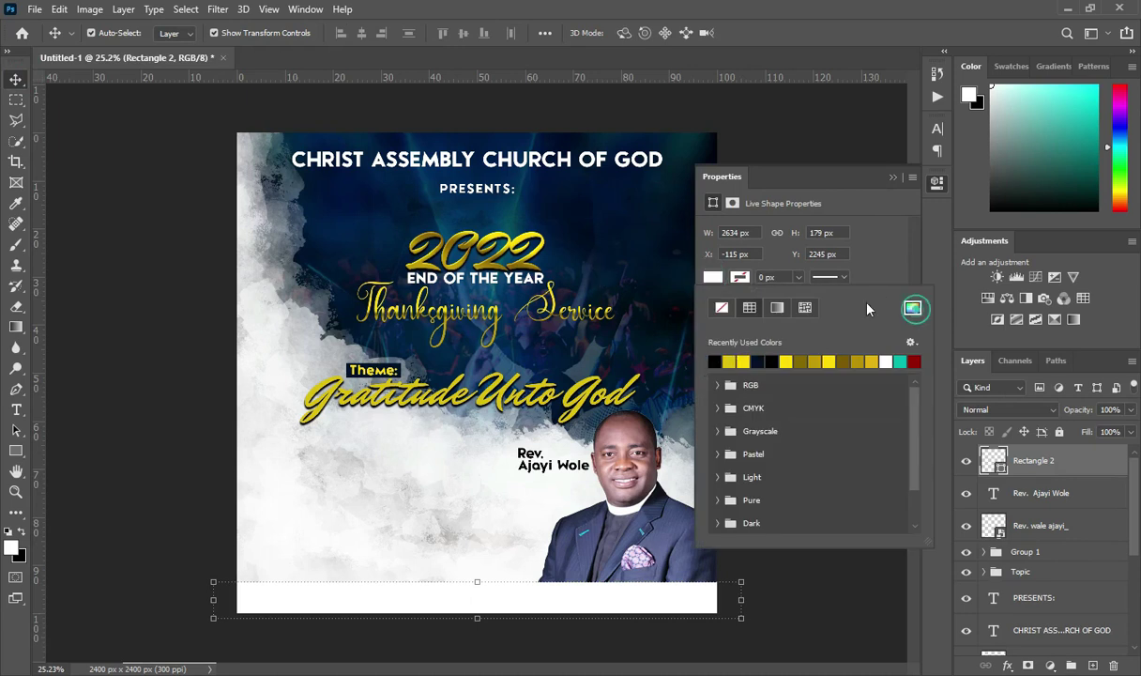
click(912, 309)
click(613, 225)
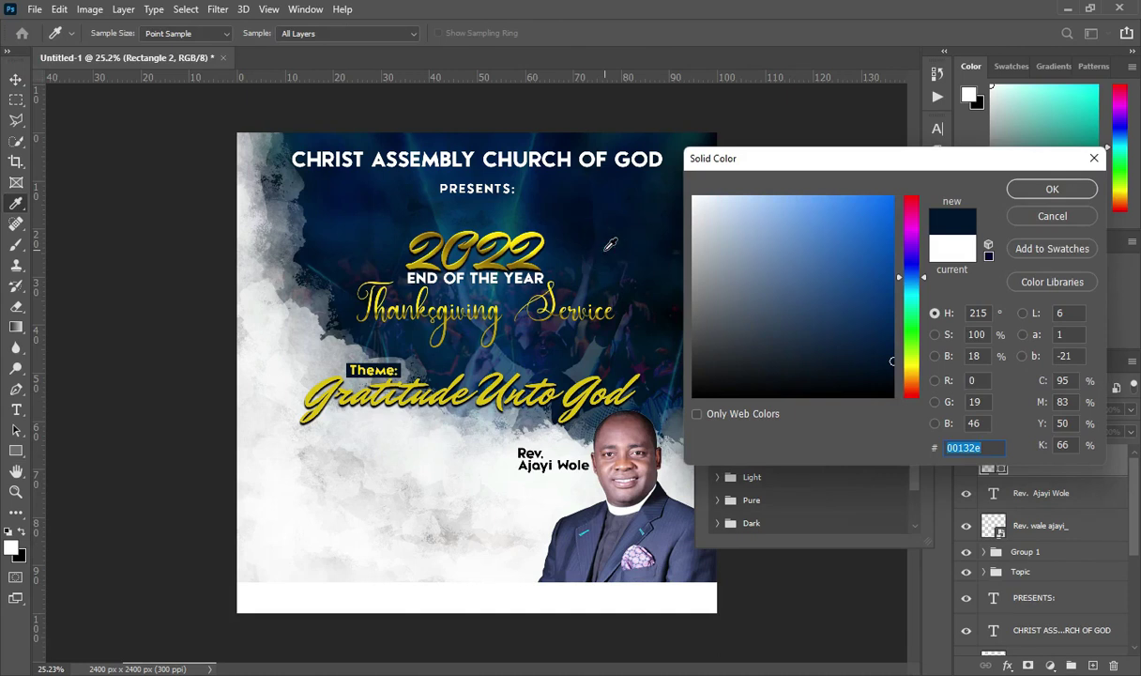
click(1042, 191)
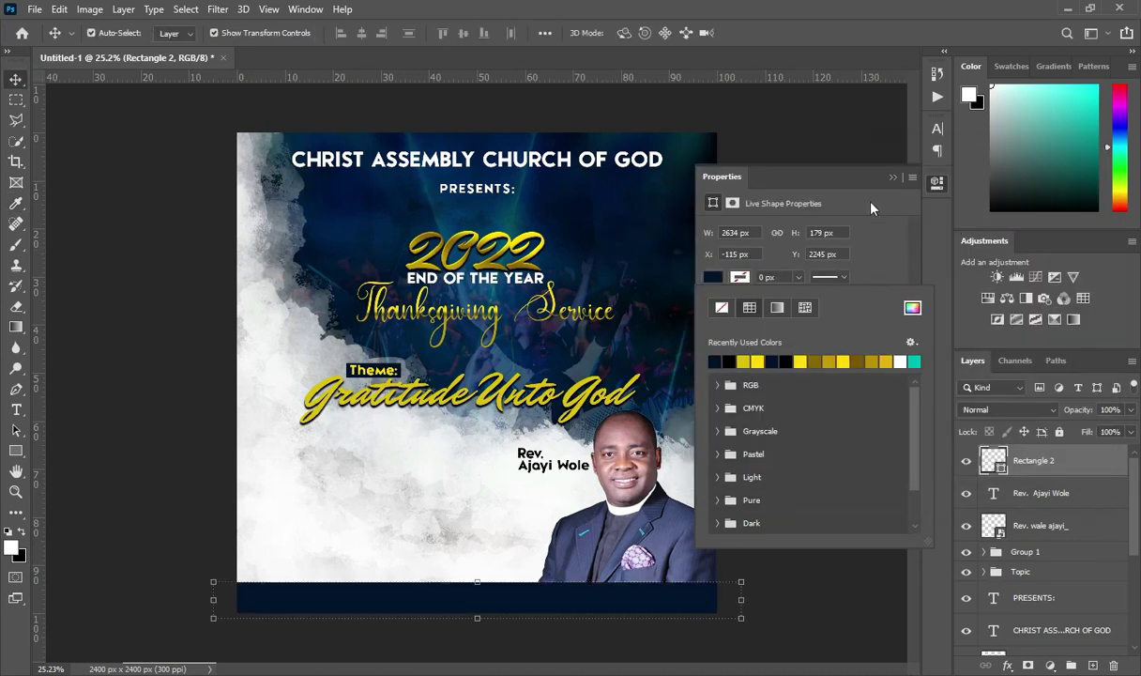
click(893, 177)
drag(1051, 463, 983, 534)
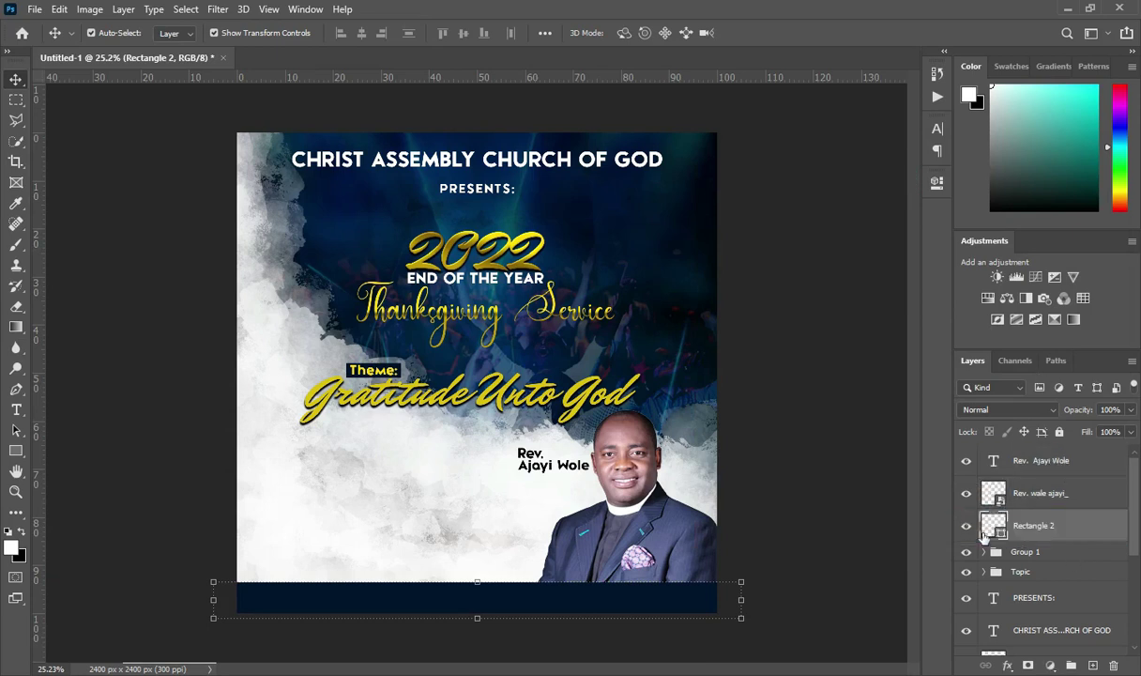
click(792, 499)
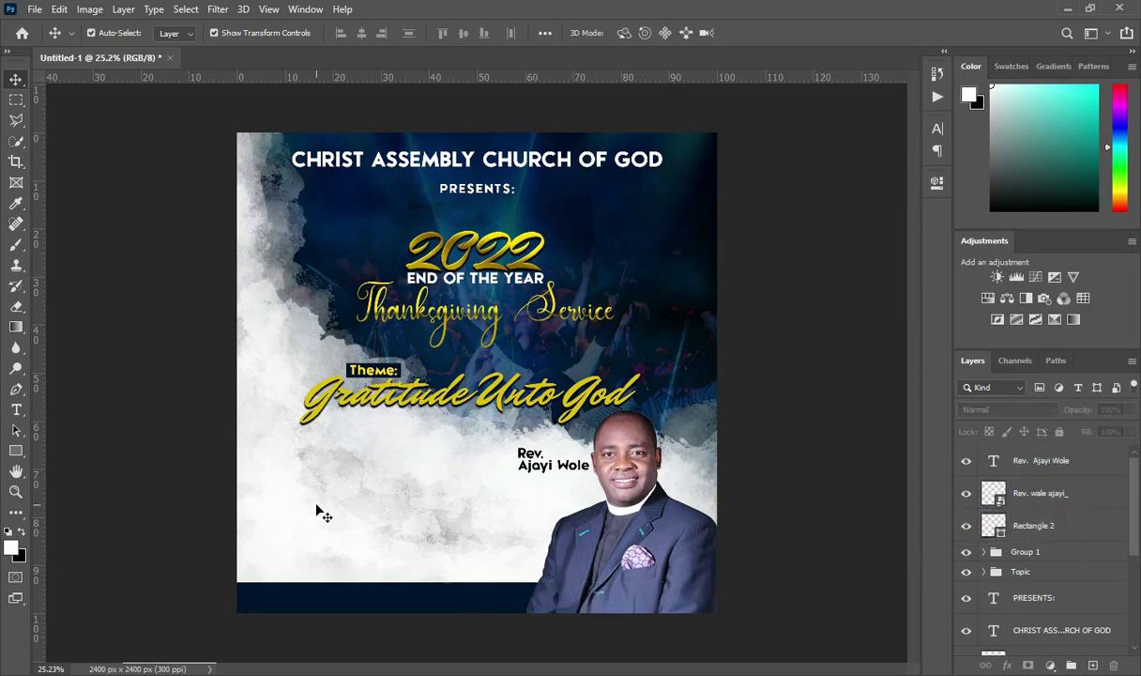
- Look up the event date in the Notepad notes and add the text "11" on the white area below the theme
key(t)
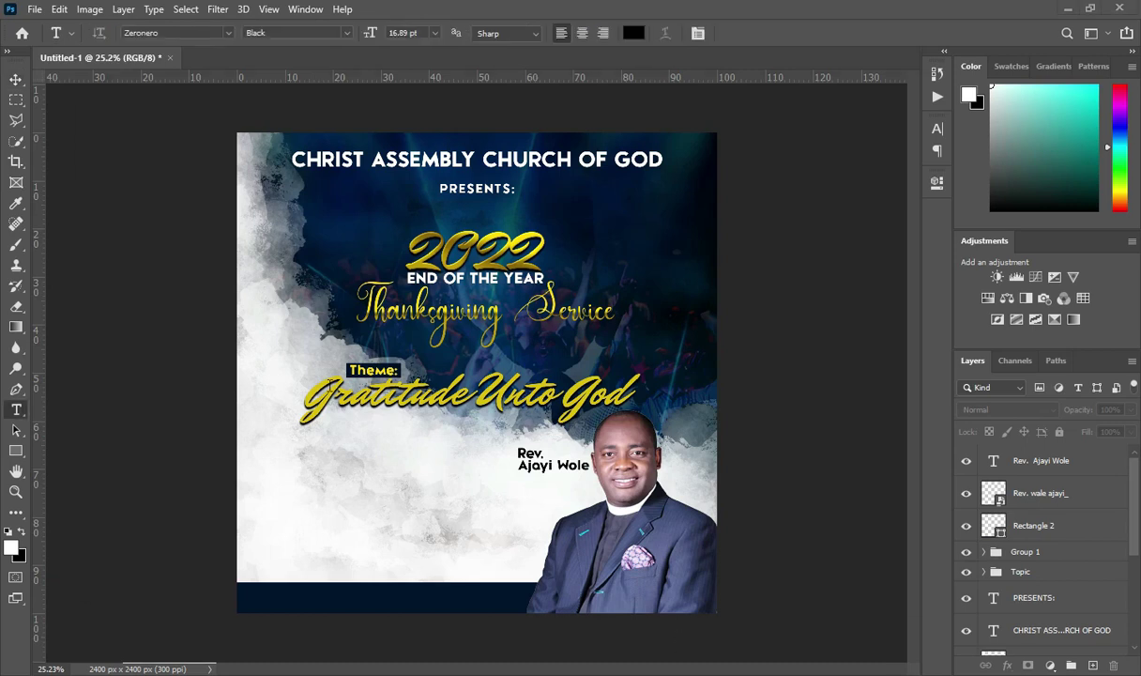
key(alt+Tab)
scroll(385, 319, down, 2)
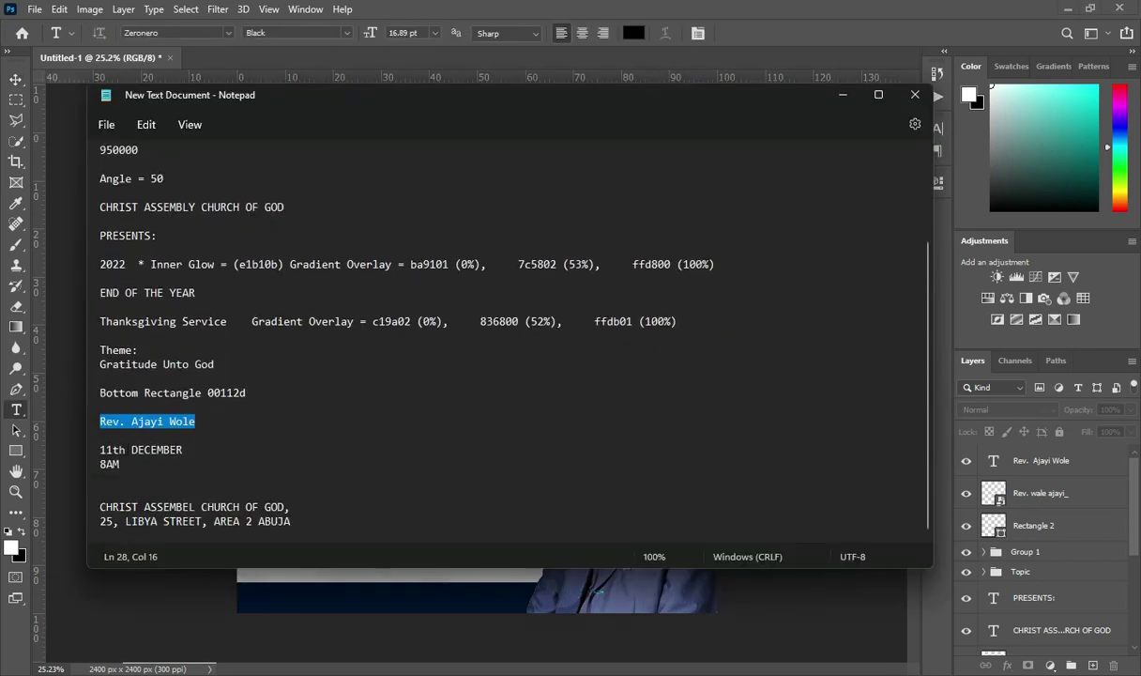
click(113, 450)
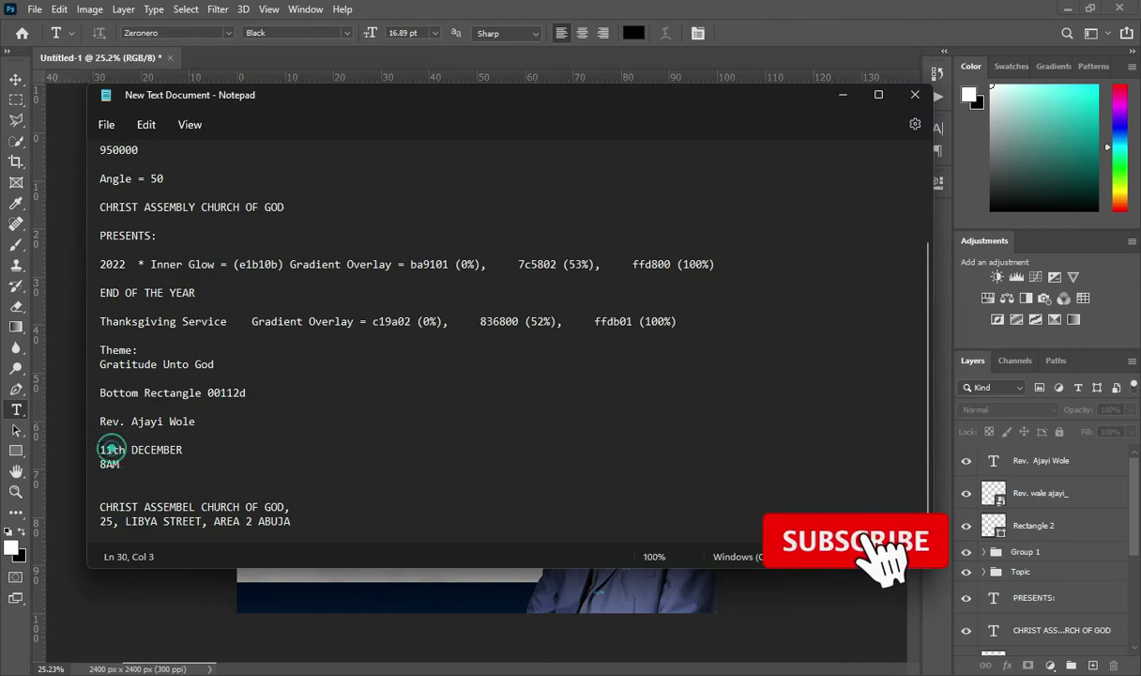
drag(112, 449, 99, 450)
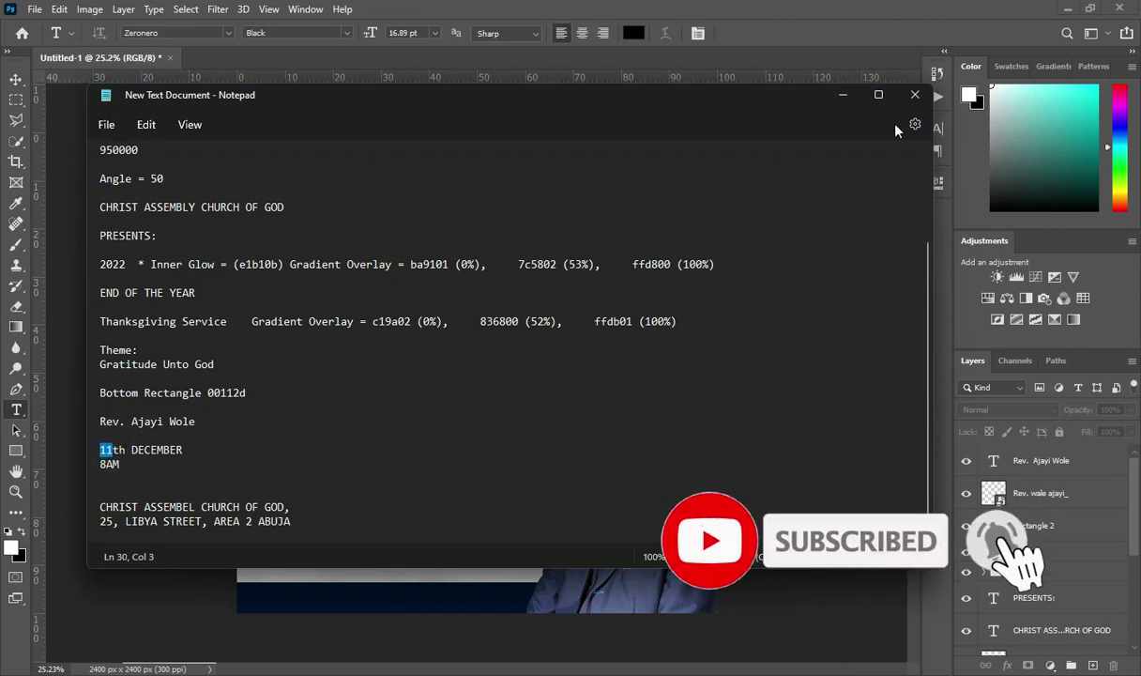
click(843, 95)
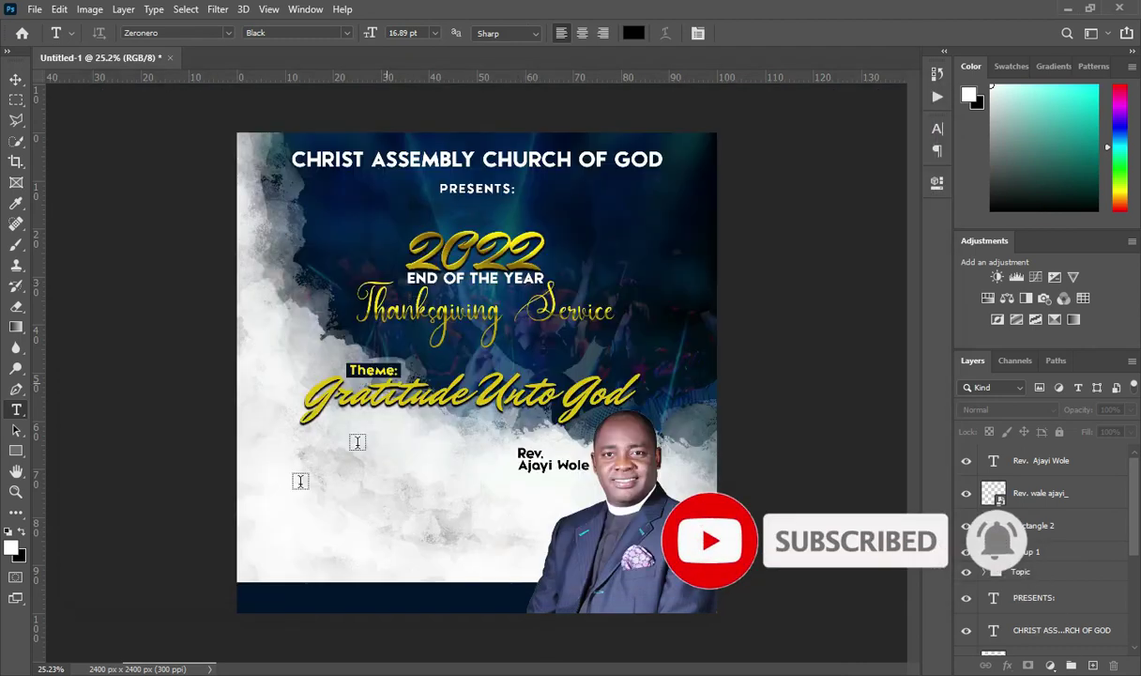
scroll(282, 464, up, 1)
click(277, 482)
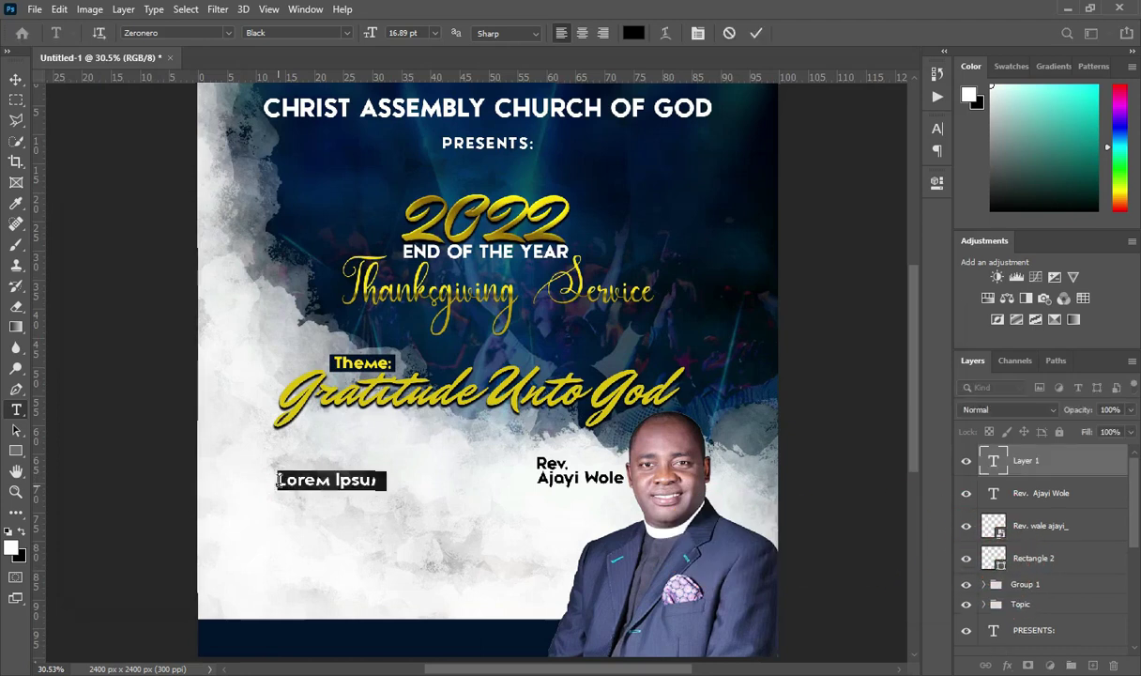
text(11)
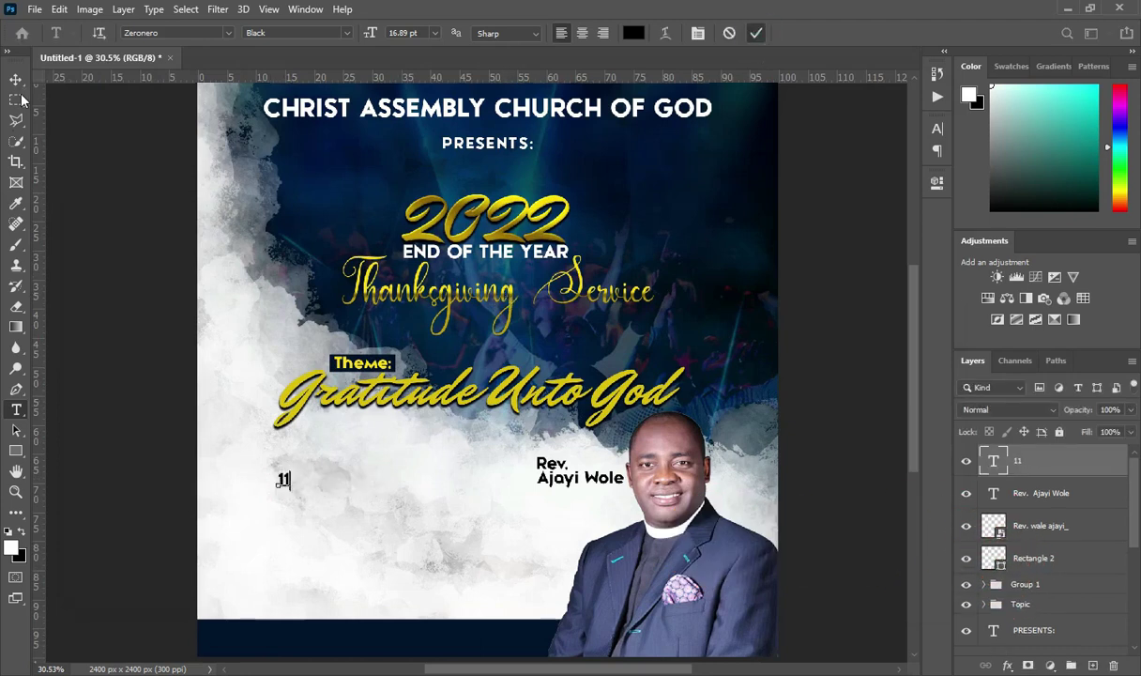
key(ctrl+Return)
- Scale the "11" text up to about 108 pt and position it below the theme title
key(v)
drag(297, 497, 374, 485)
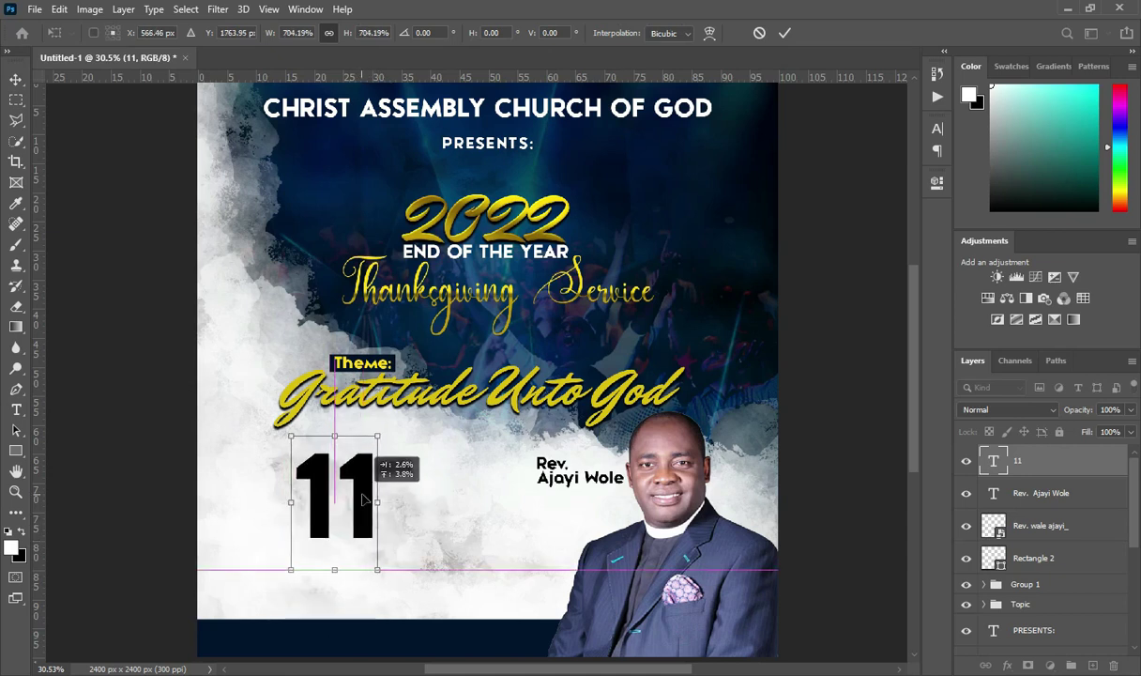
click(784, 33)
key(ctrl+t)
drag(291, 503, 297, 504)
click(785, 32)
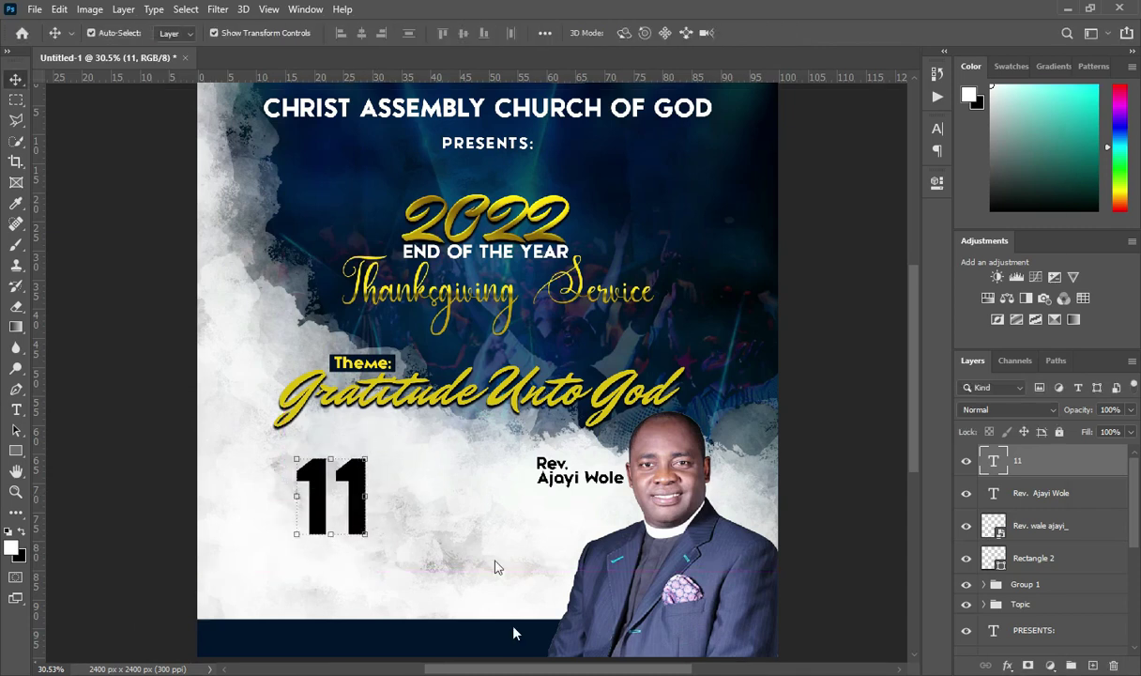
- Place the "date and time" calendar icon, scale it to about 4.53%, and position it just left of the "11"
key(alt+Tab)
drag(587, 246, 393, 301)
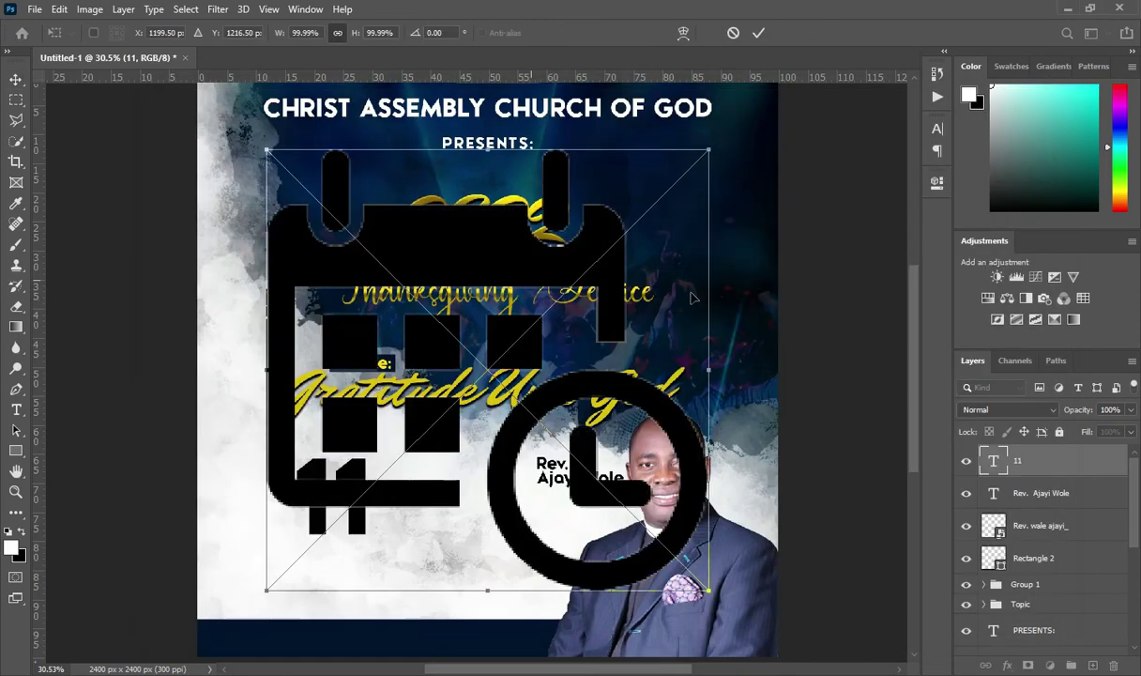
drag(708, 369, 284, 503)
scroll(283, 502, up, 2)
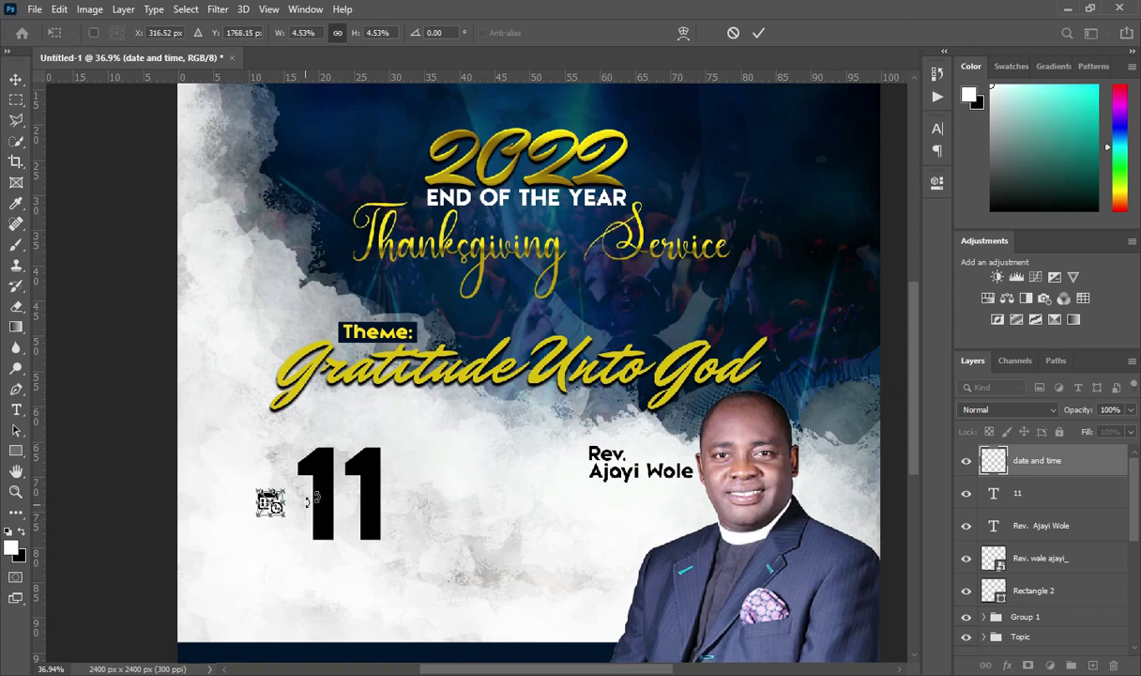
click(758, 33)
key(ctrl+0)
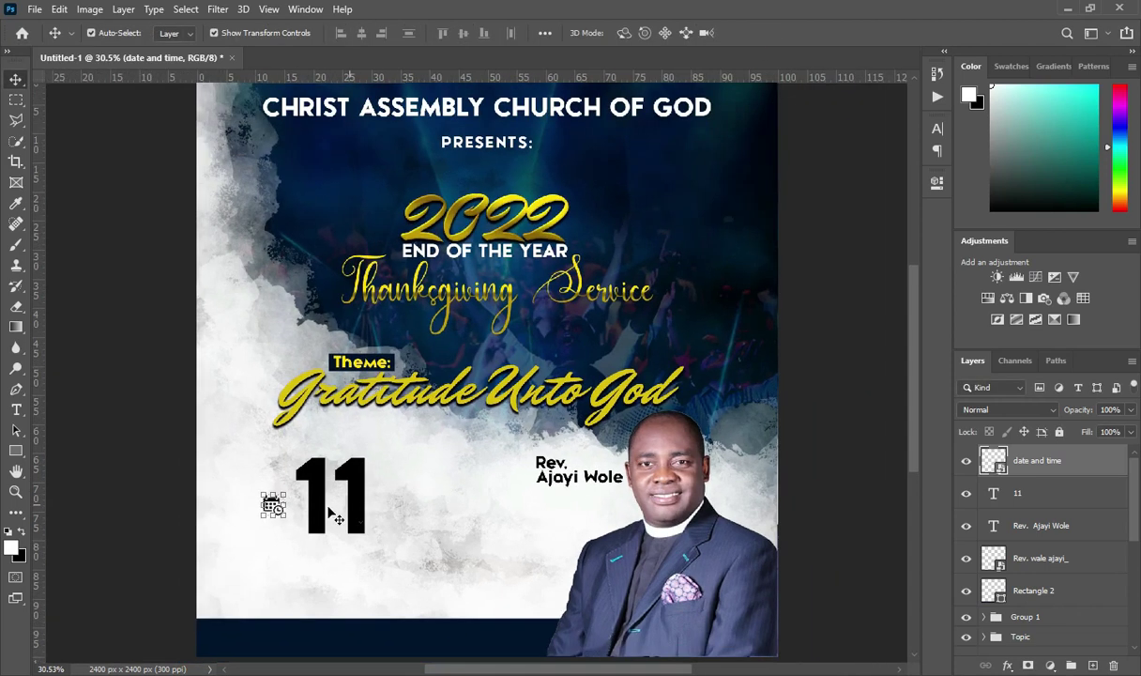
- Recolour the "11" text with dark navy 00142f sampled from the flyer's background
click(322, 509)
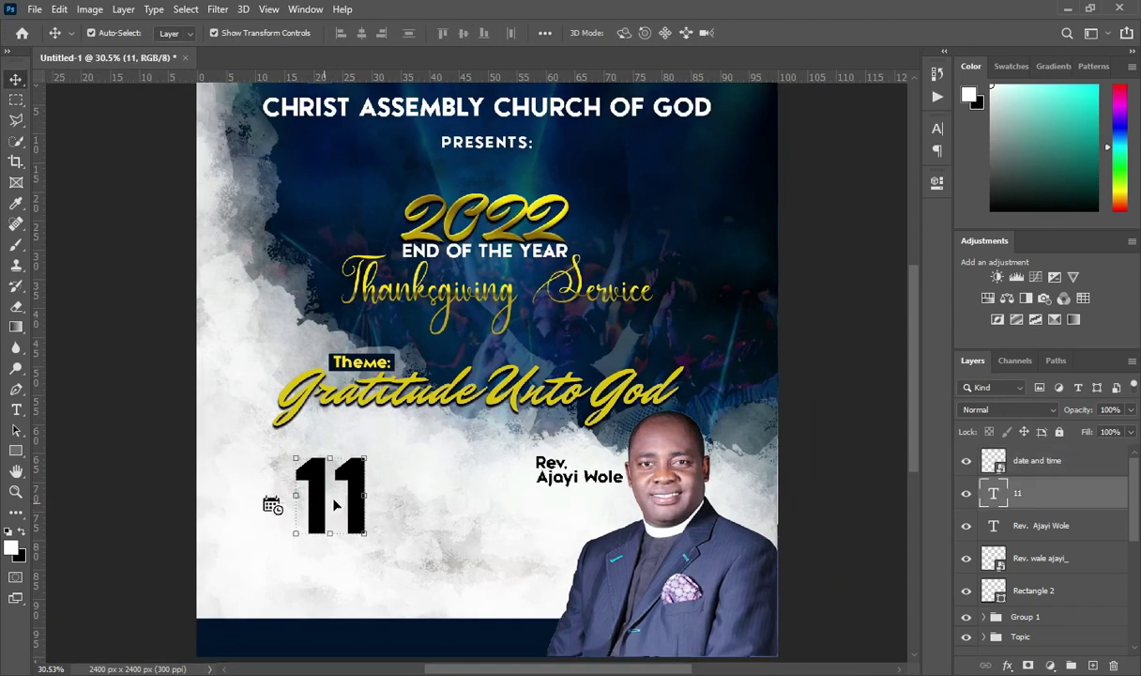
key(t)
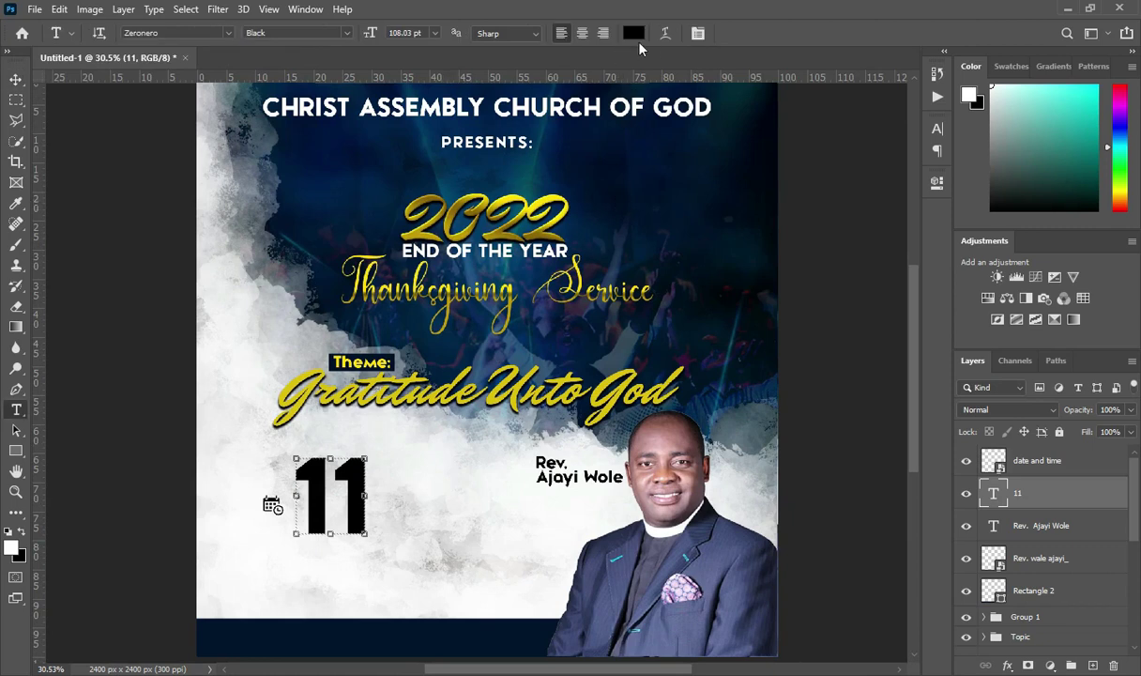
click(635, 34)
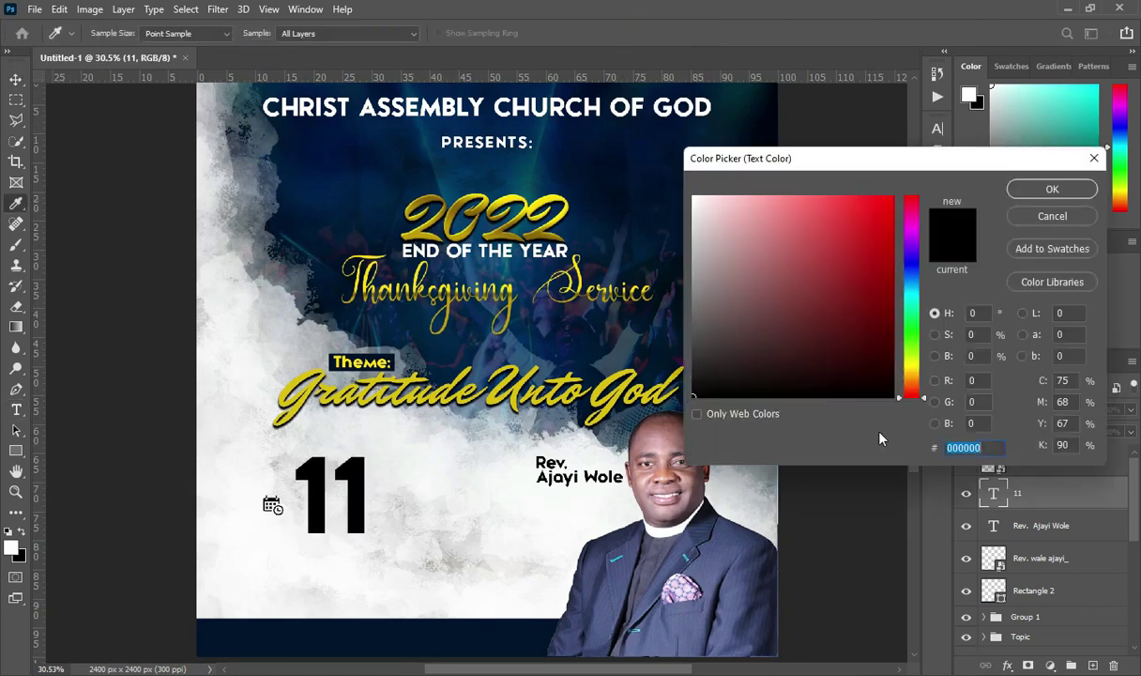
click(638, 199)
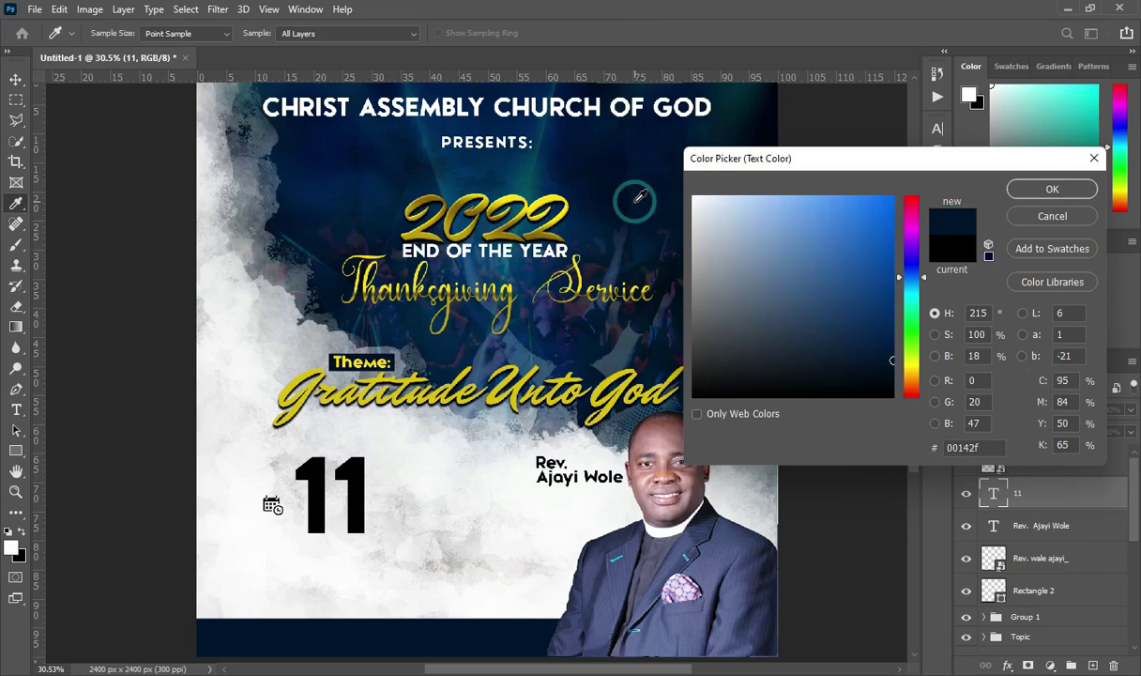
click(1048, 191)
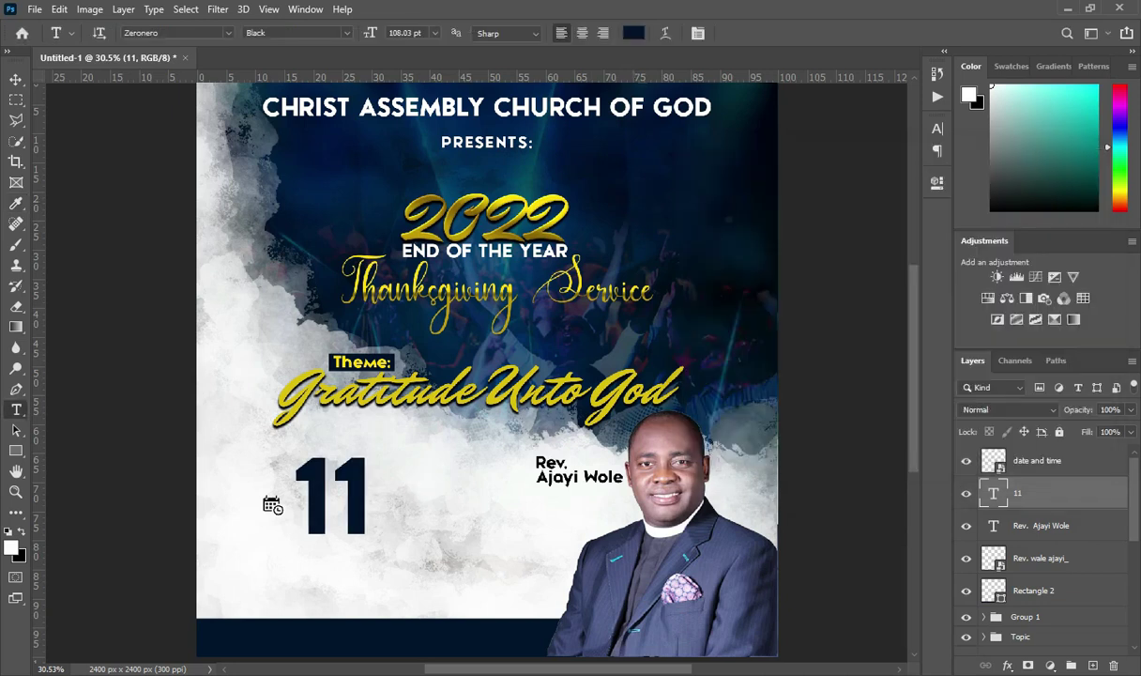
- Copy "th" from the Notepad notes and add it as a separate text layer to the right of the "11"
key(alt+Tab)
drag(112, 449, 126, 450)
key(ctrl+c)
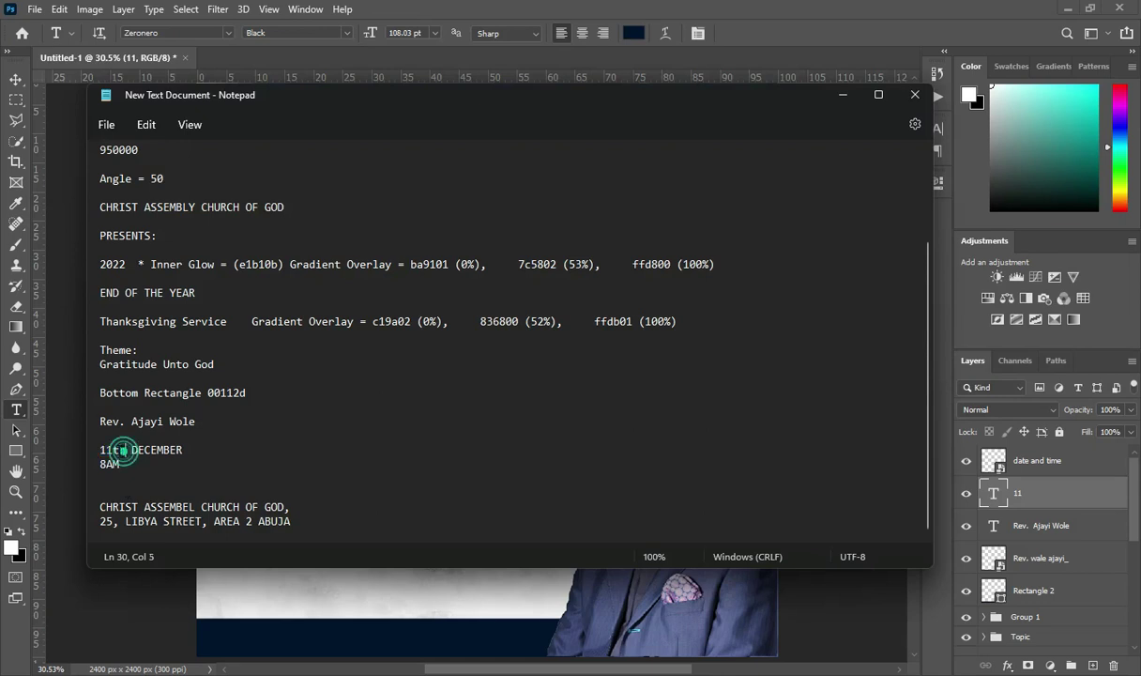
click(843, 95)
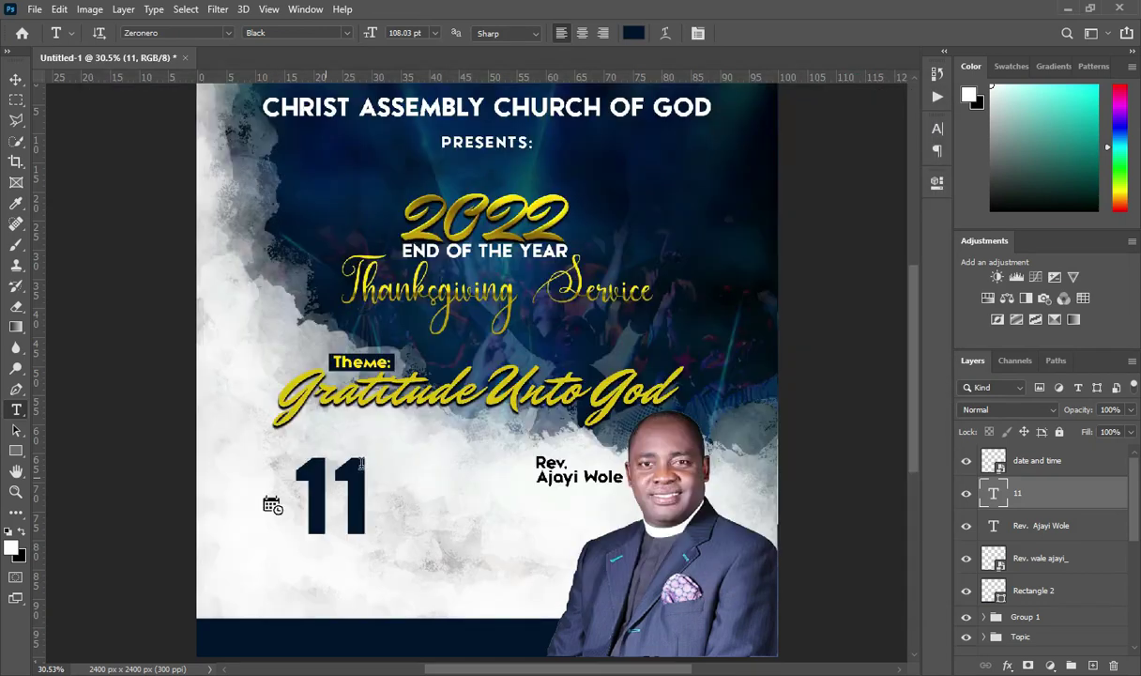
click(404, 464)
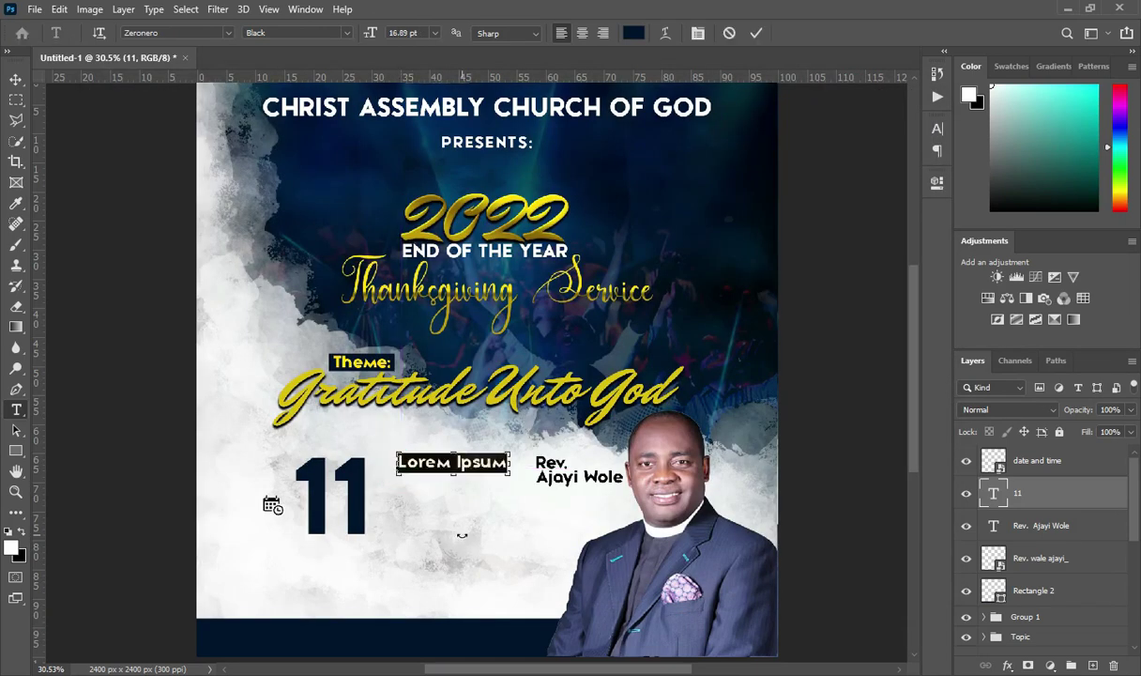
key(ctrl+v)
click(756, 33)
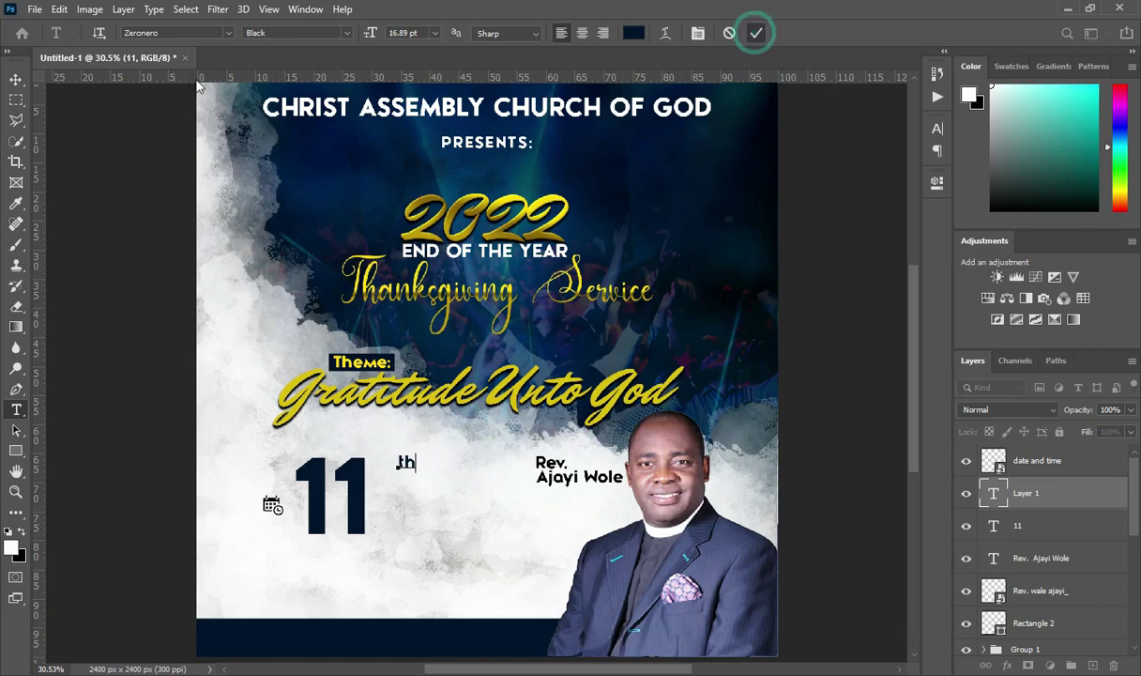
- Set the "th" text to the Mr Dafoe font and colour it yellow ffdb01 sampled from the gold "2022" title
click(227, 33)
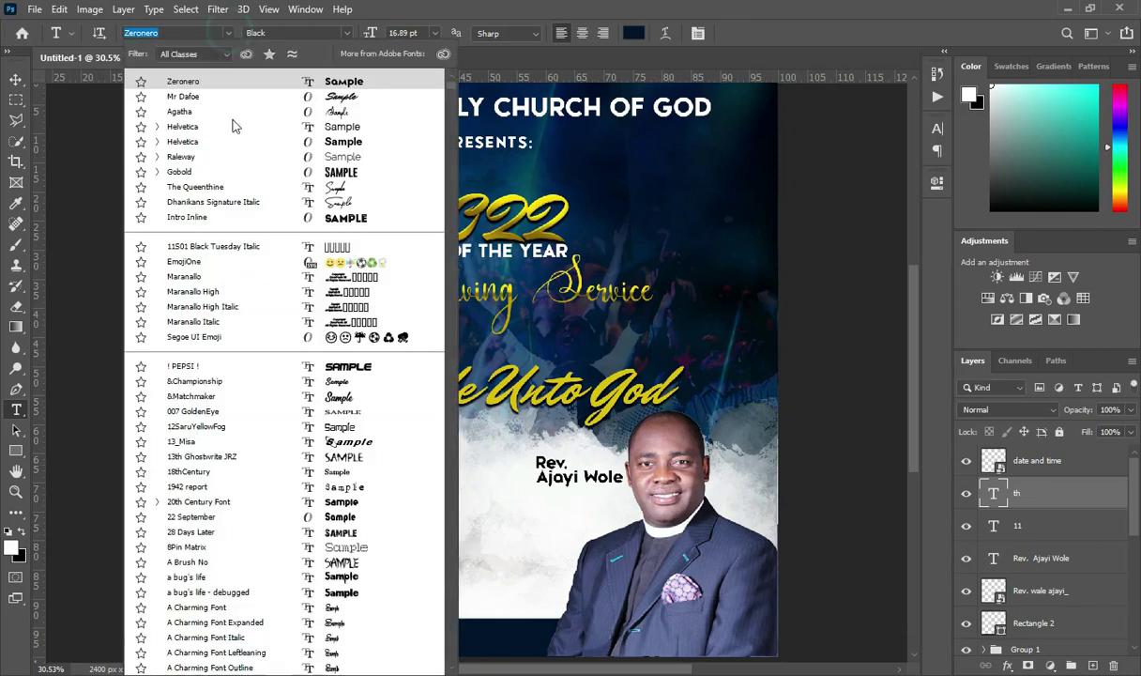
click(183, 97)
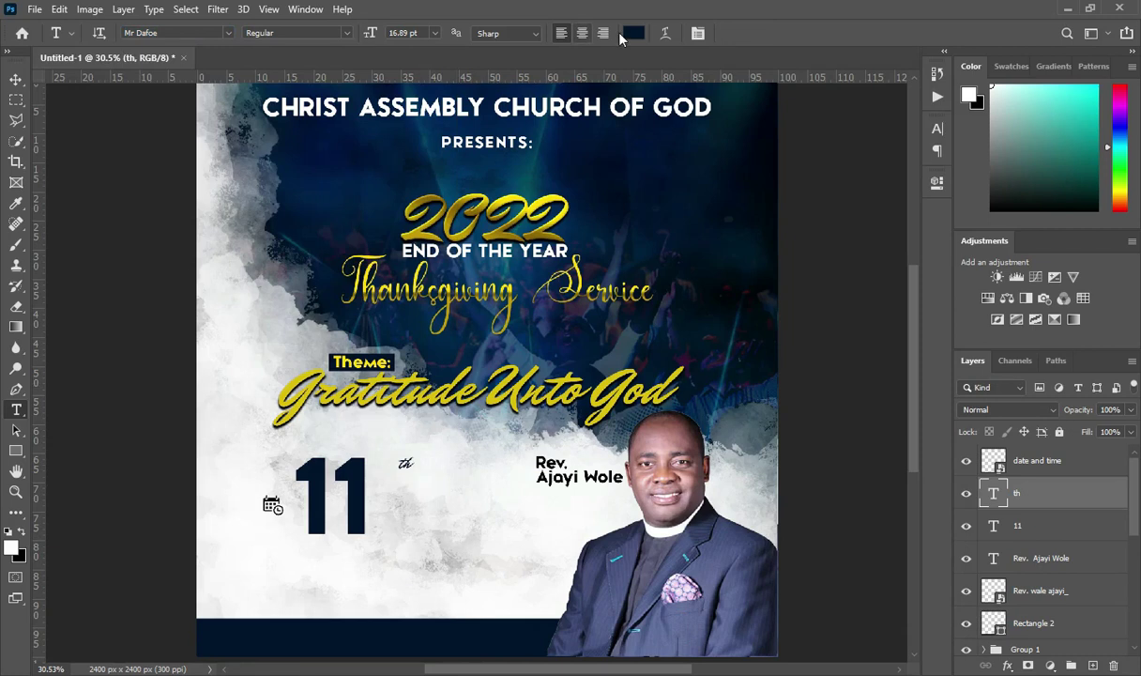
click(495, 367)
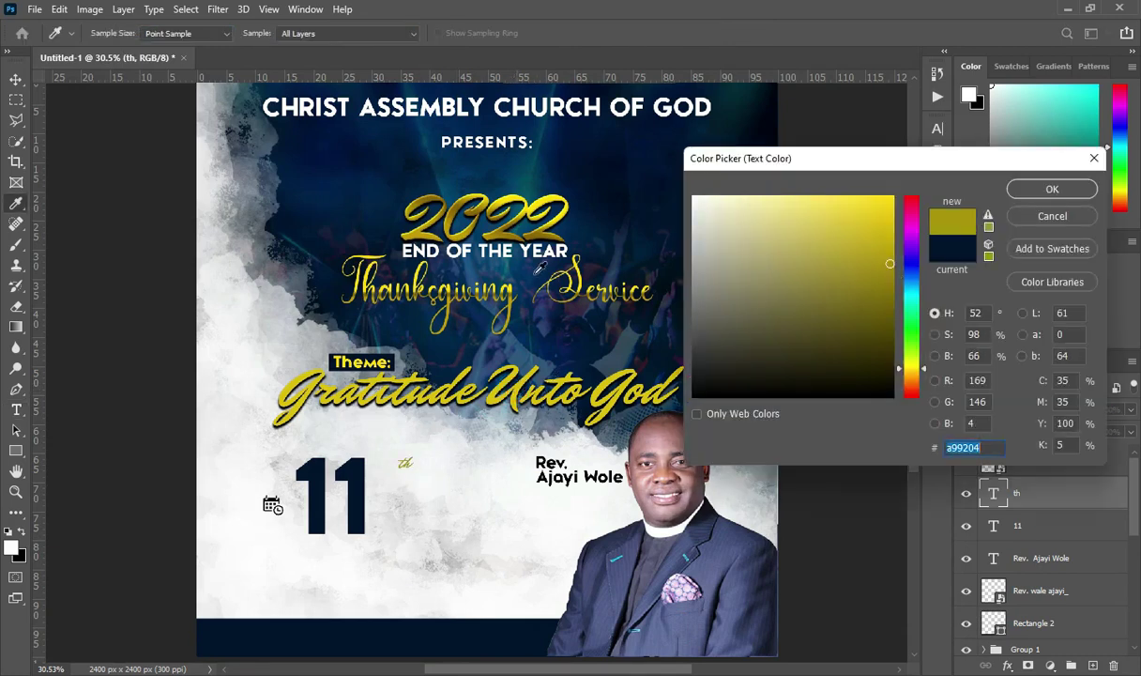
click(512, 195)
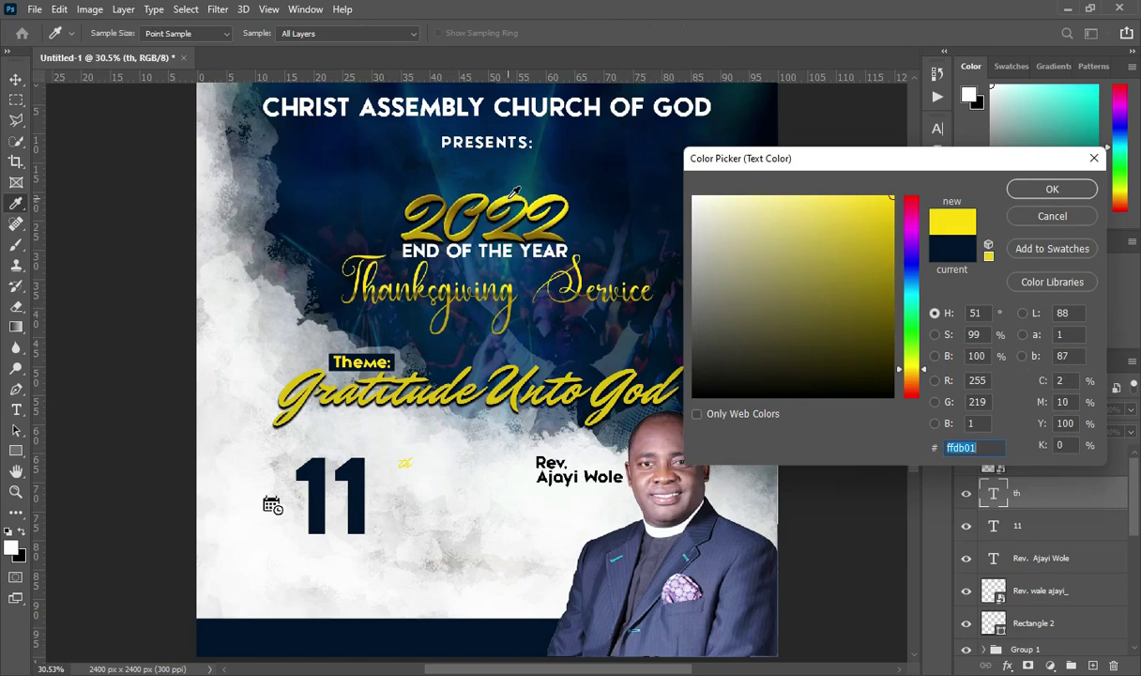
click(1052, 191)
- Scale the "th" text to about 157% and place it over the upper right corner of the "11"
key(v)
key(ctrl+t)
drag(407, 472, 373, 471)
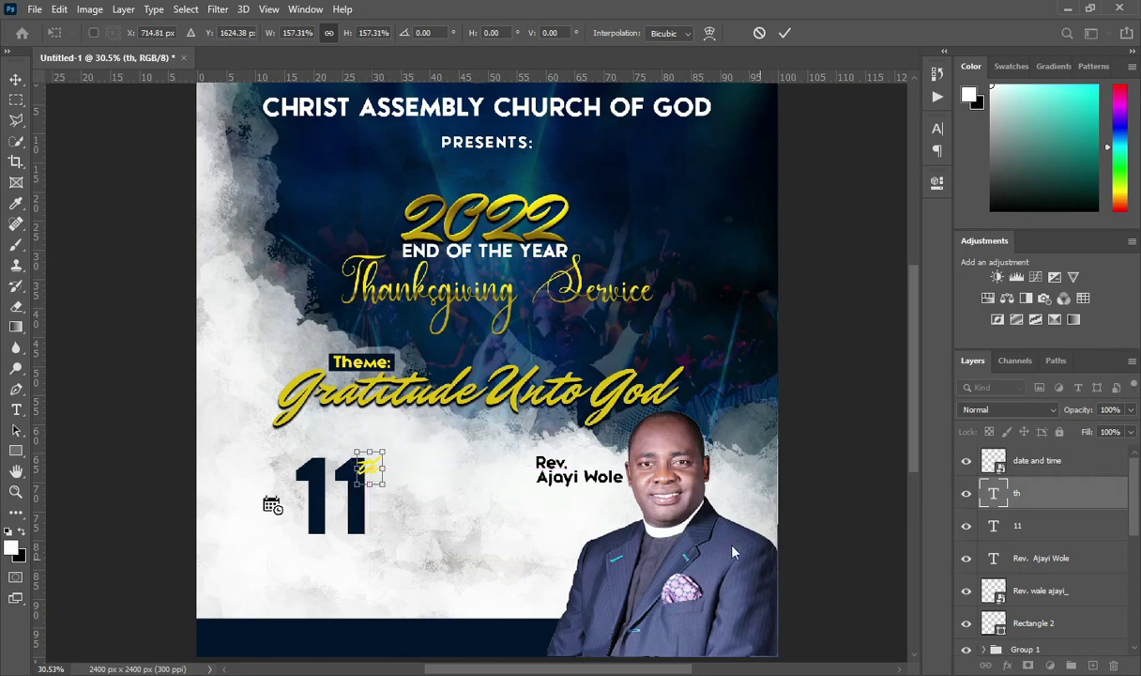
key(Return)
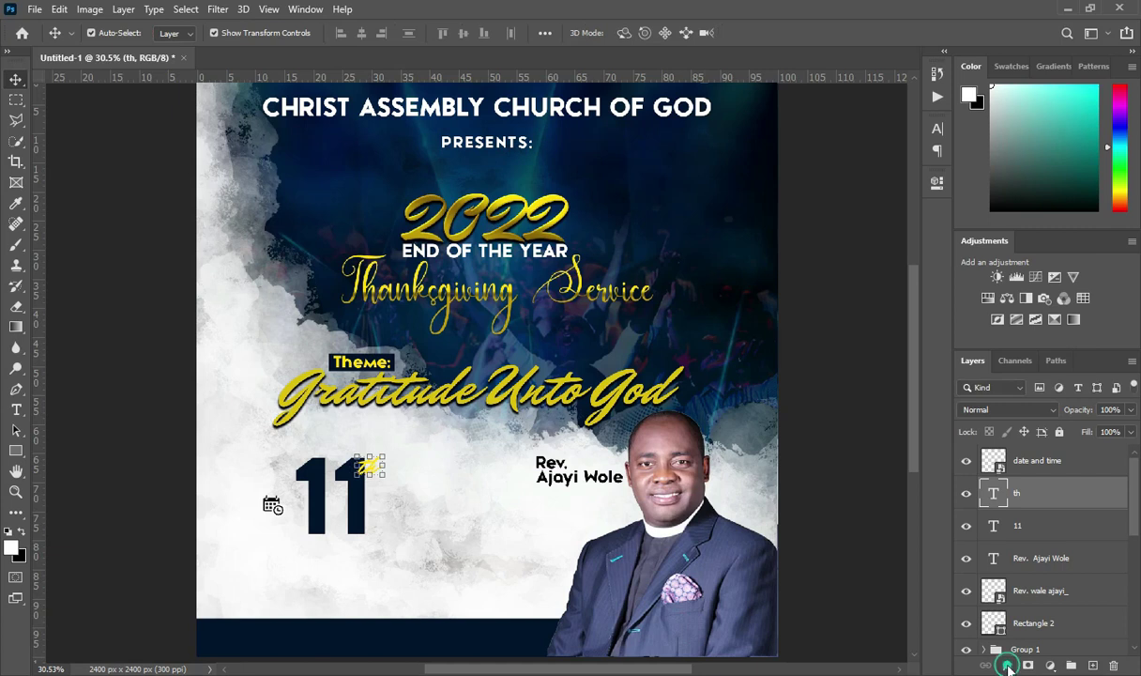
- Add a Drop Shadow effect to the "th" text and clear the selection
click(1006, 664)
click(1026, 655)
click(1084, 224)
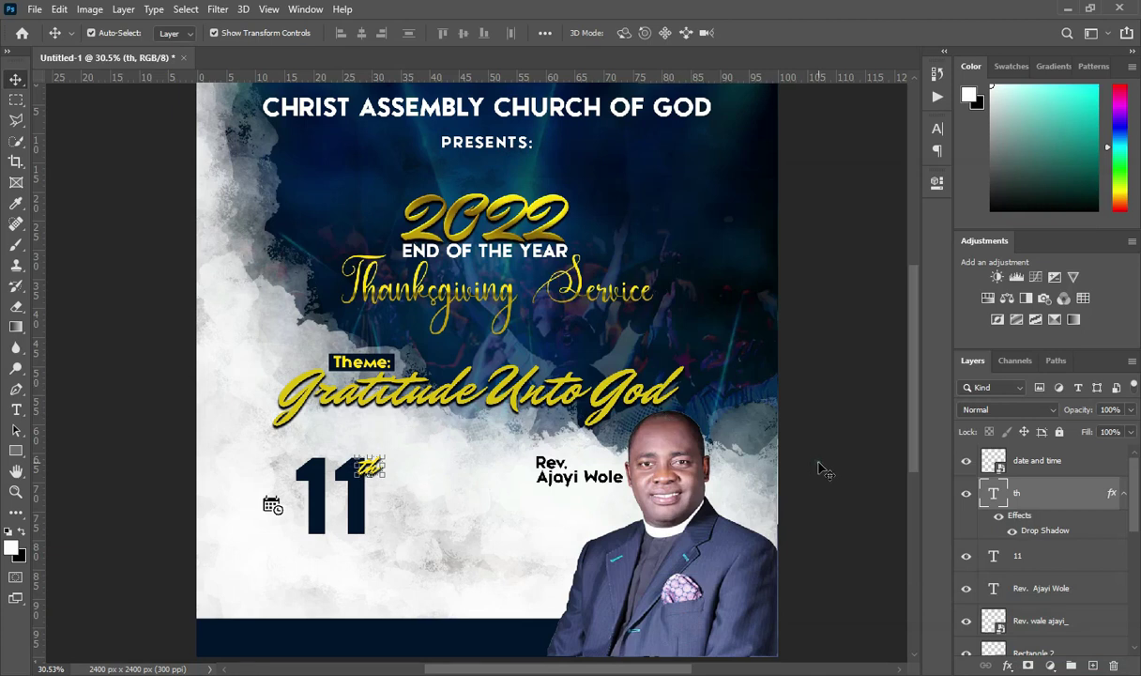
click(781, 442)
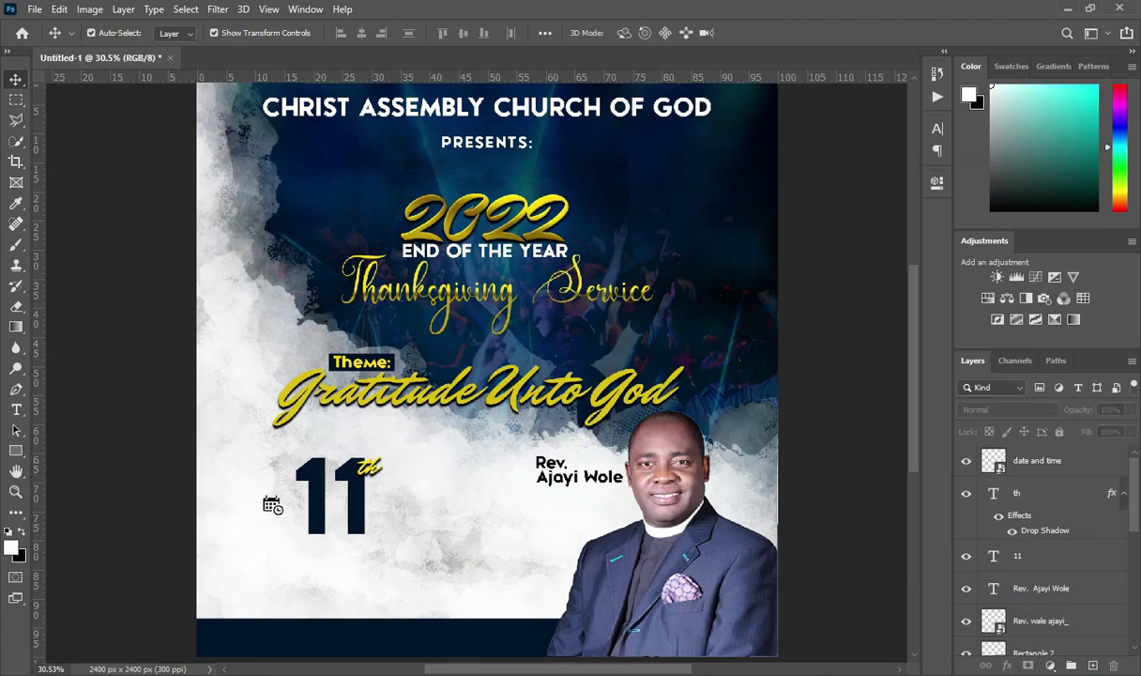
- Copy "DECEMBER" from the Notepad notes and add it as a new text layer below the "11"
key(alt+Tab)
drag(133, 449, 198, 448)
key(ctrl+c)
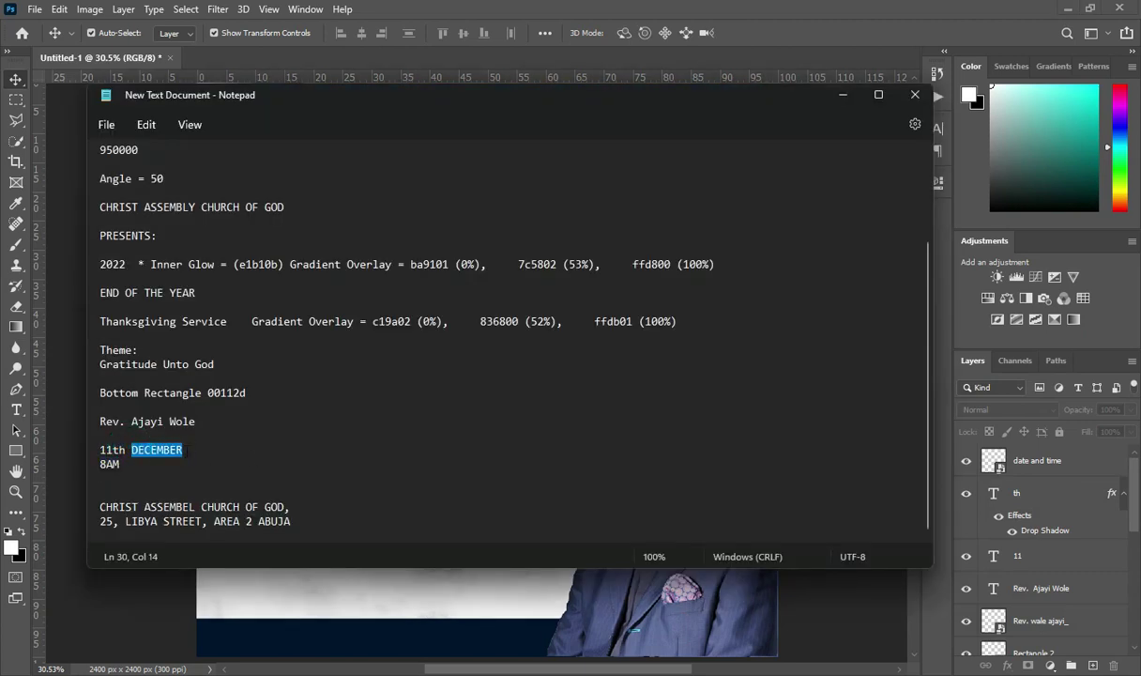
click(843, 95)
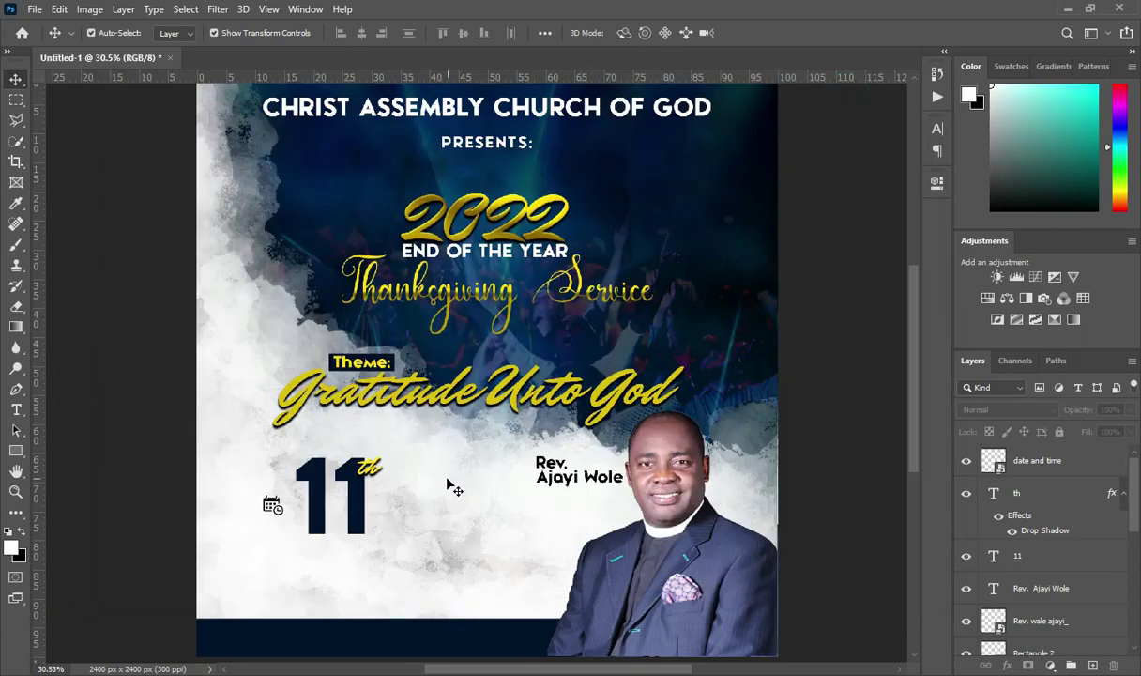
key(t)
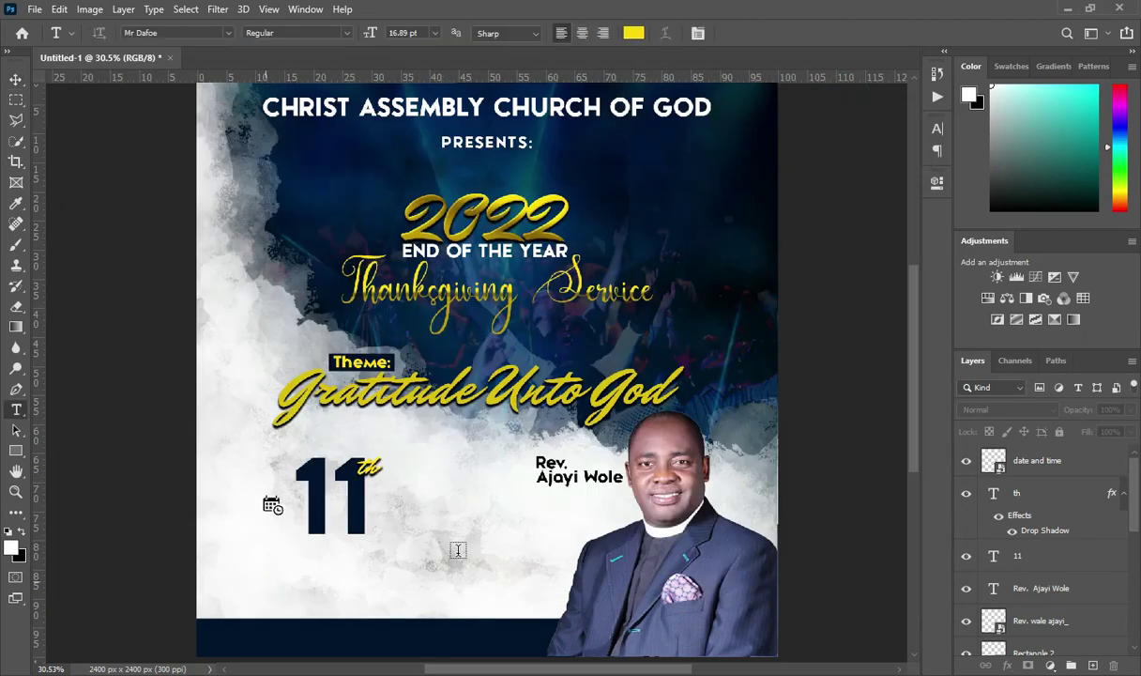
key(ctrl+v)
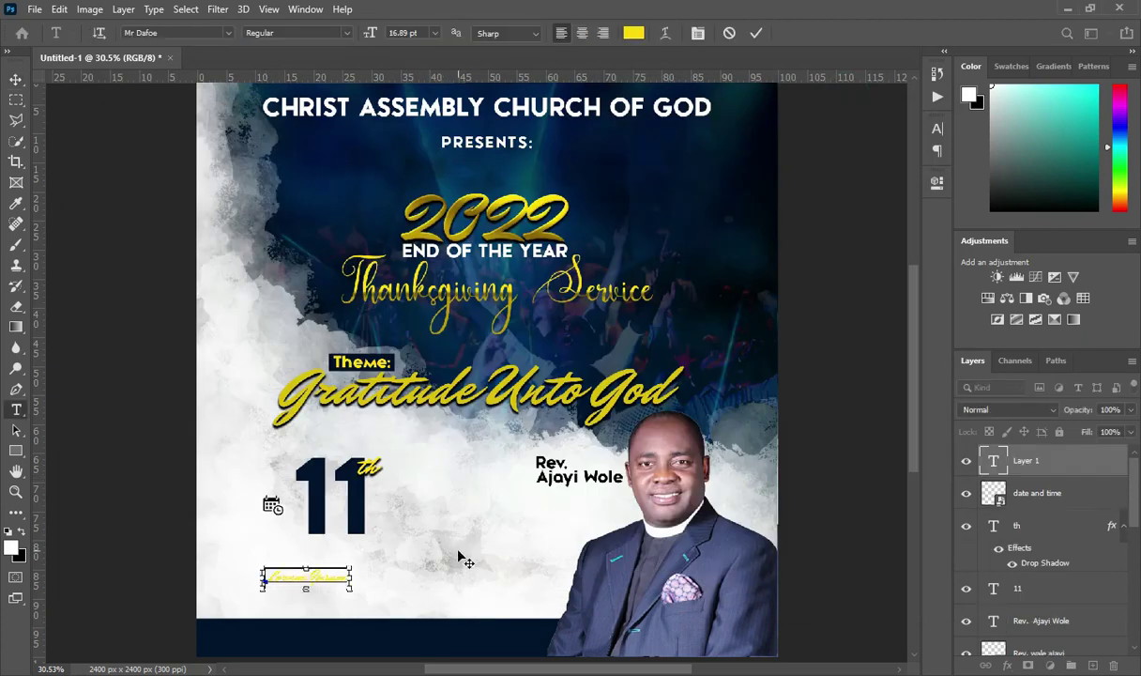
click(756, 35)
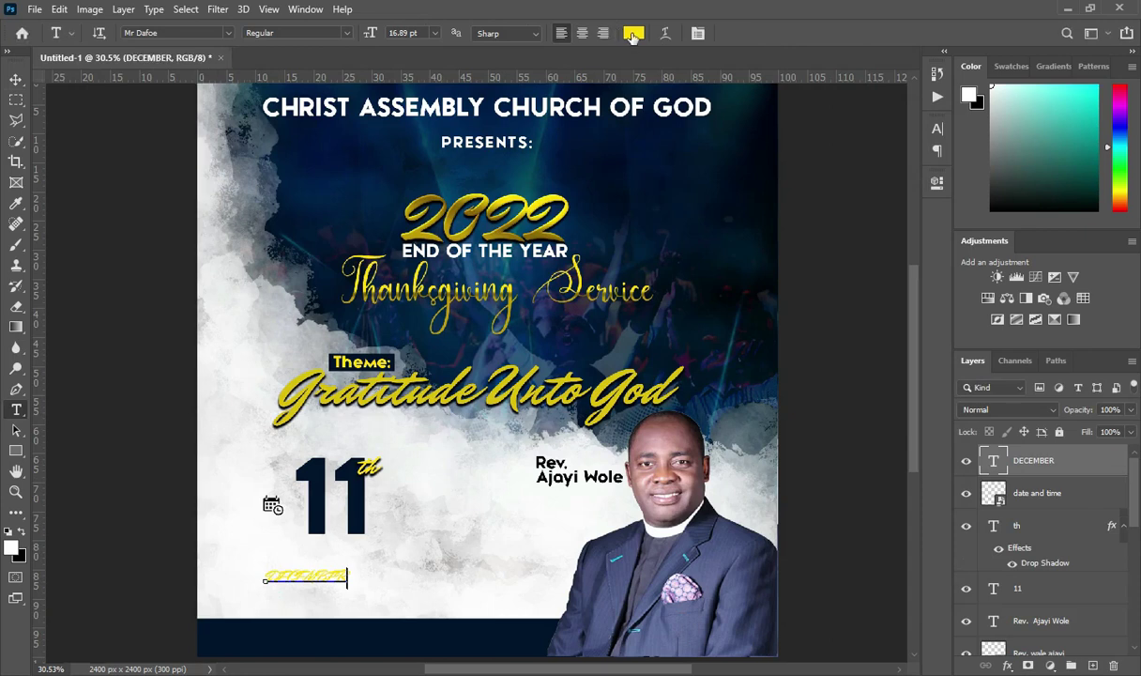
- Colour the "DECEMBER" text dark navy 00112a sampled from the artwork and set its font to Zeronero Black
click(633, 34)
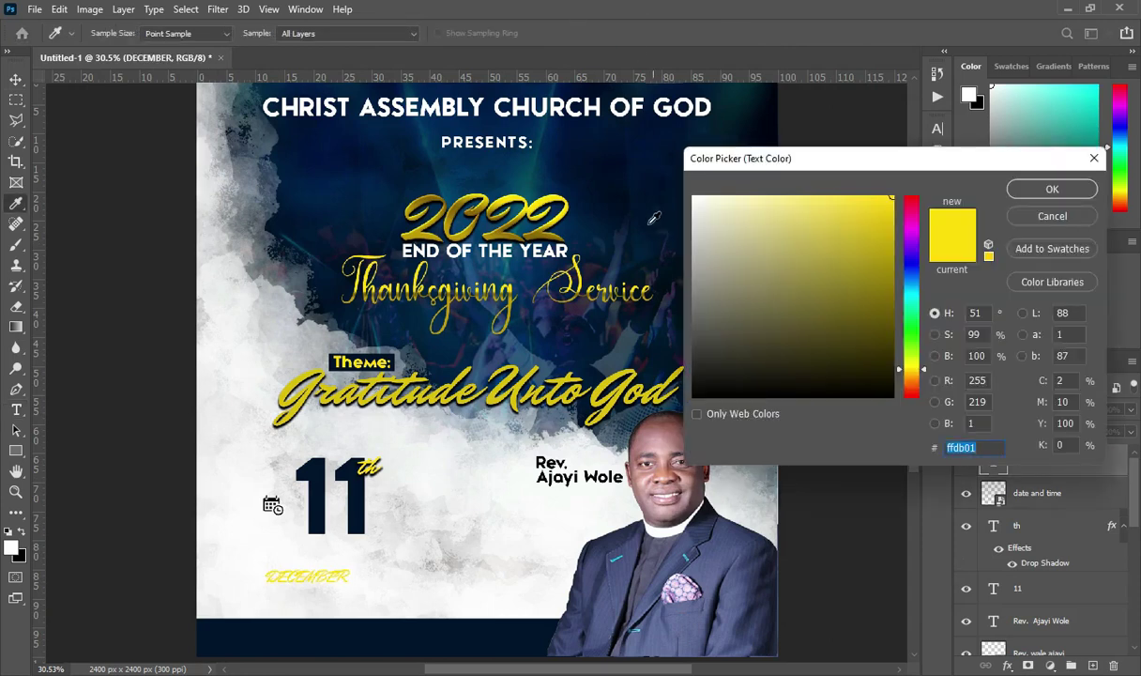
click(610, 193)
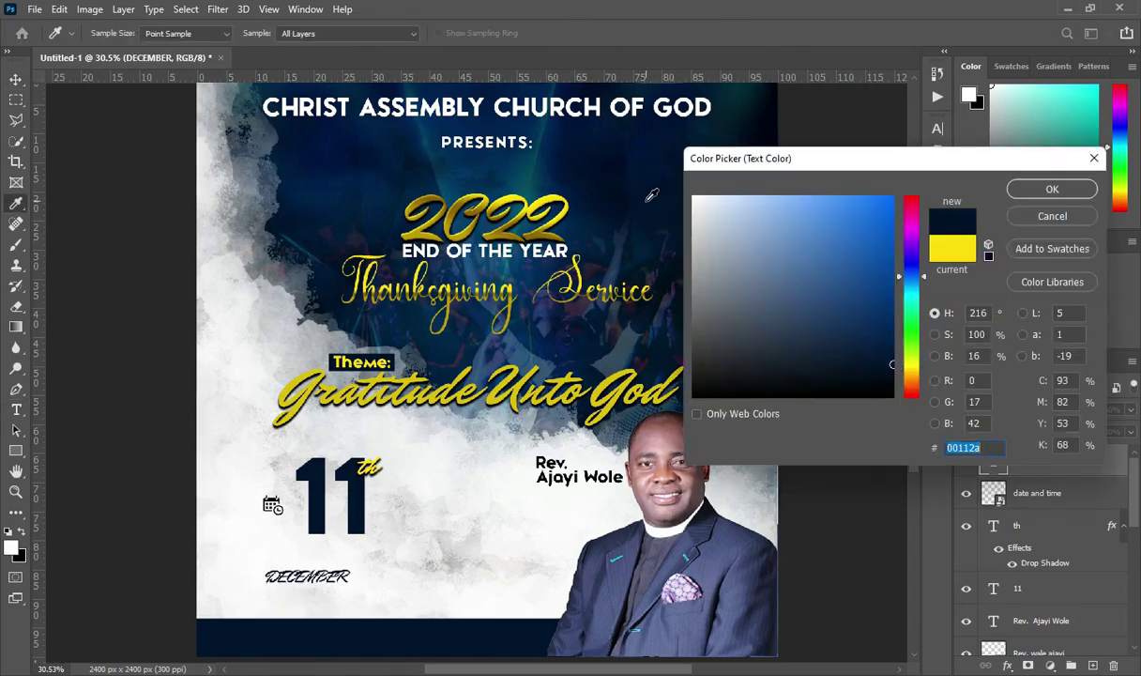
click(1053, 189)
click(228, 34)
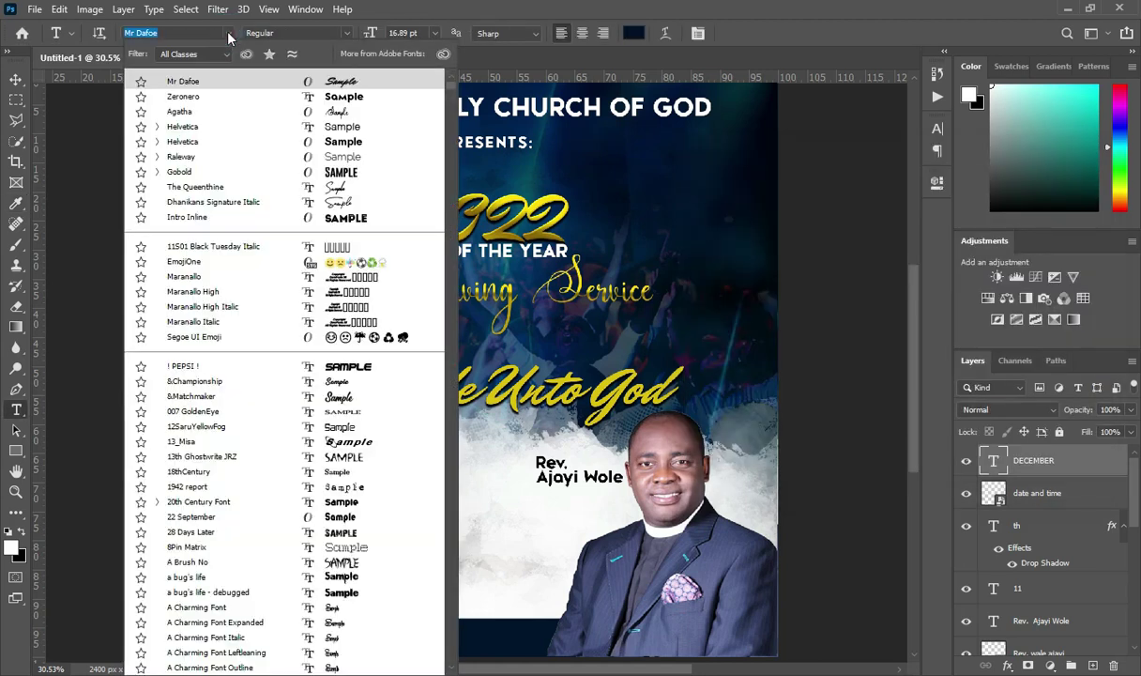
click(183, 97)
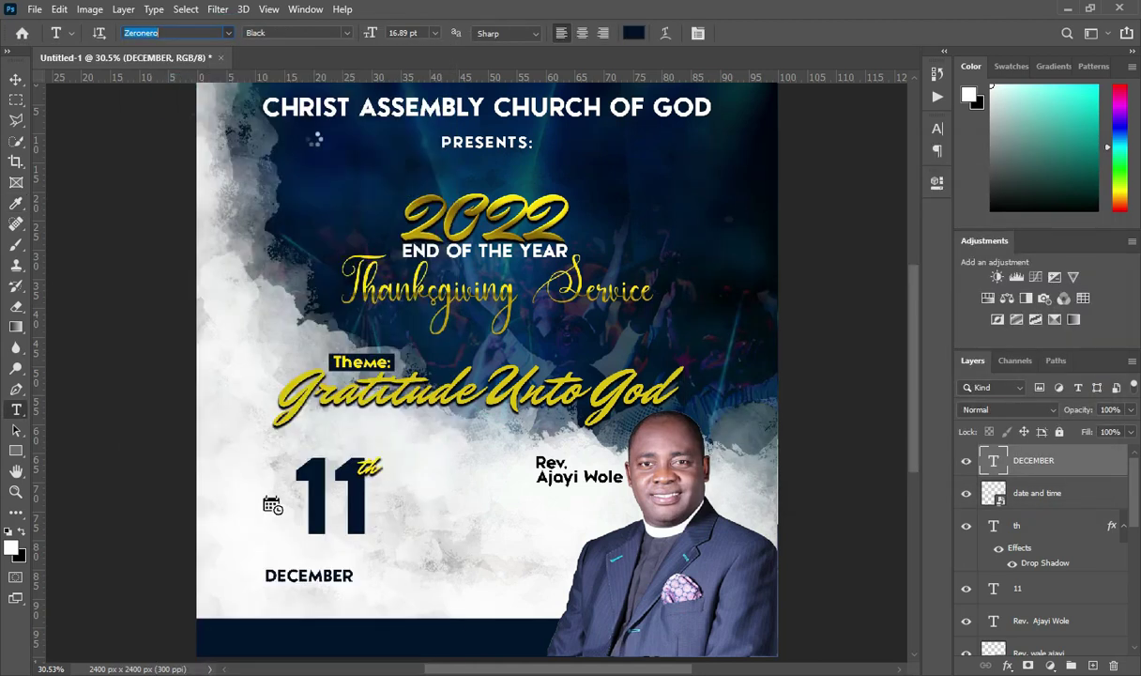
- Scale down the "DECEMBER" text and centre it directly beneath the "11"
click(16, 78)
drag(261, 576, 357, 541)
key(Return)
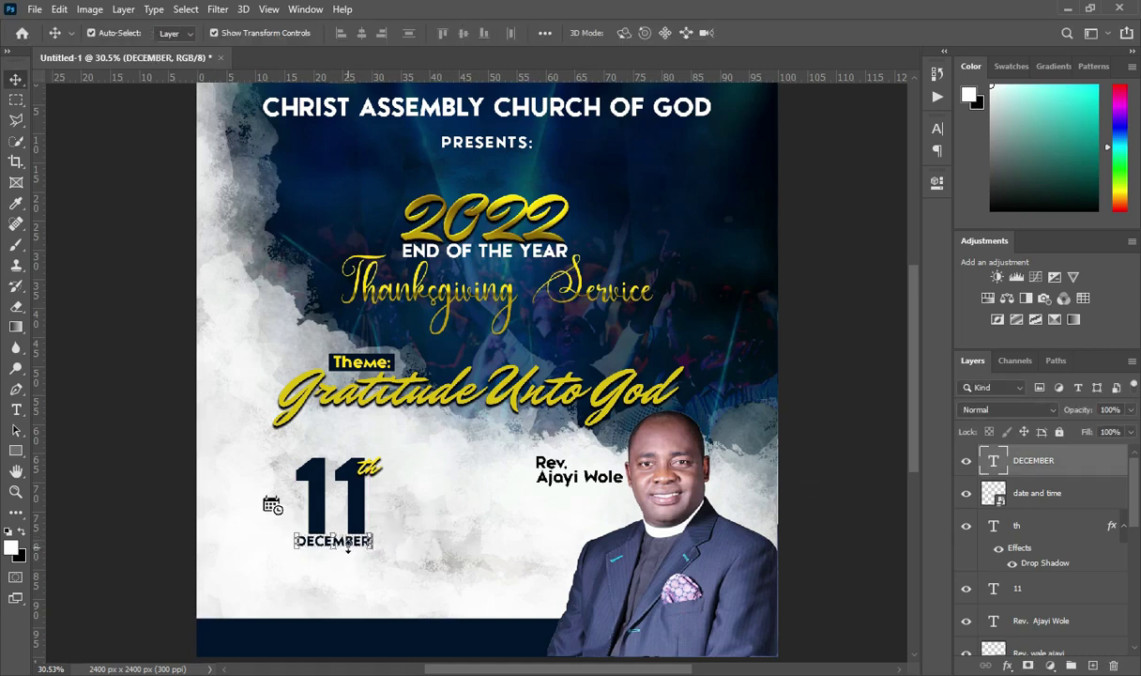
click(815, 553)
scroll(361, 526, down, 1)
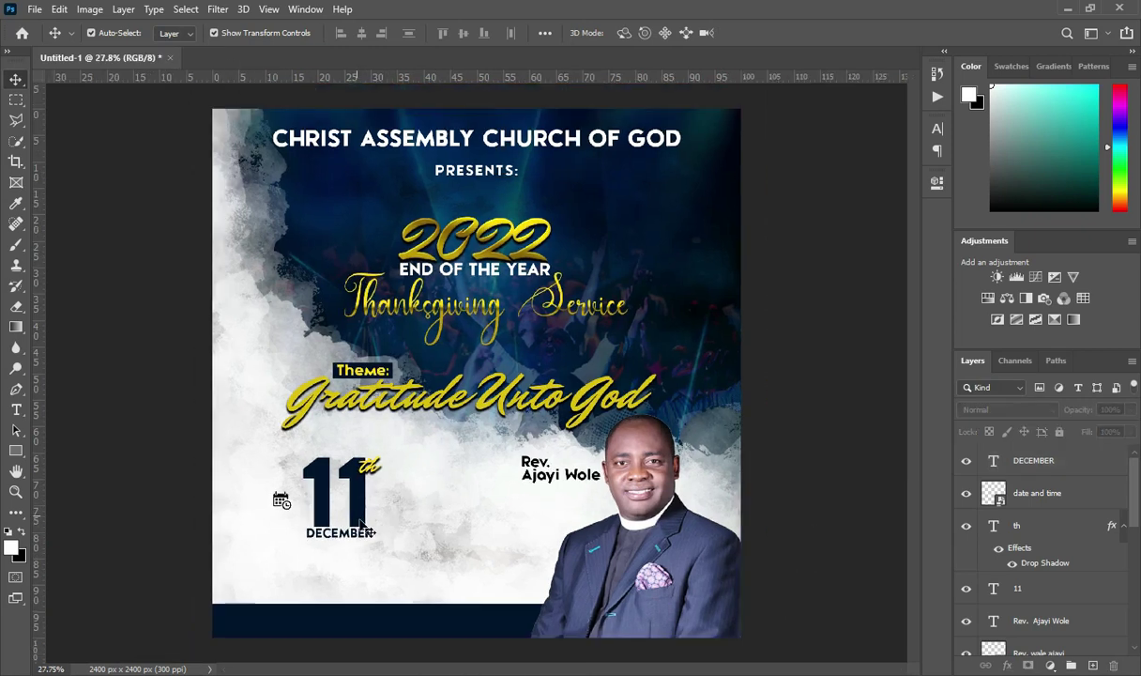
scroll(361, 525, up, 1)
click(340, 546)
click(341, 535)
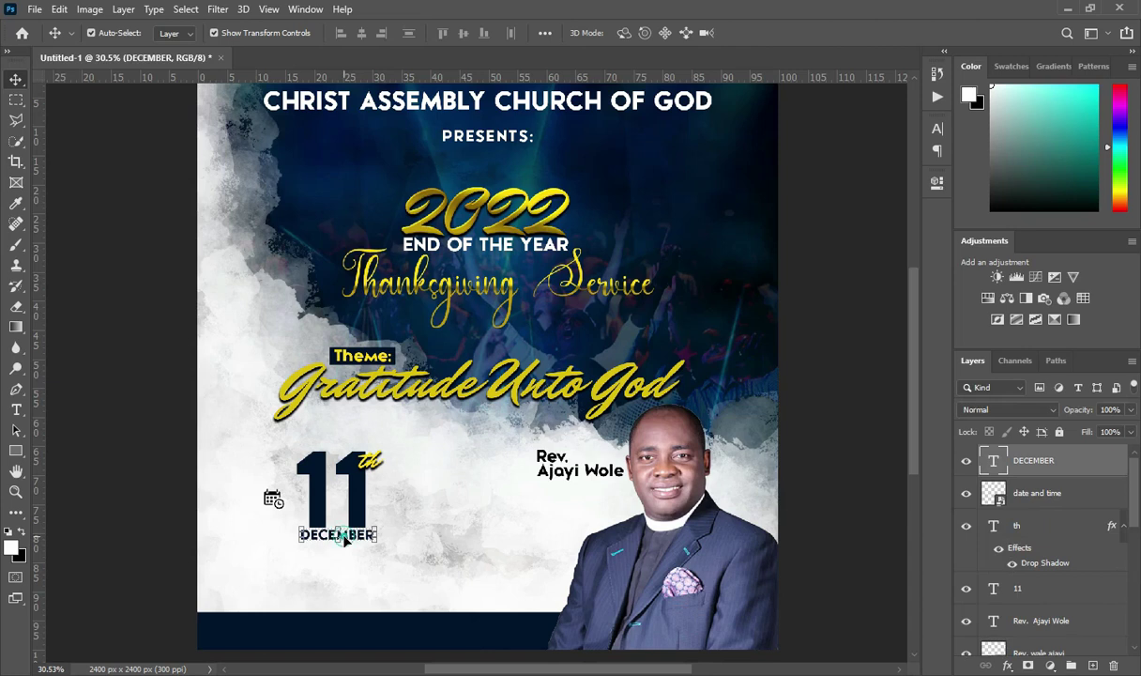
key(ctrl+t)
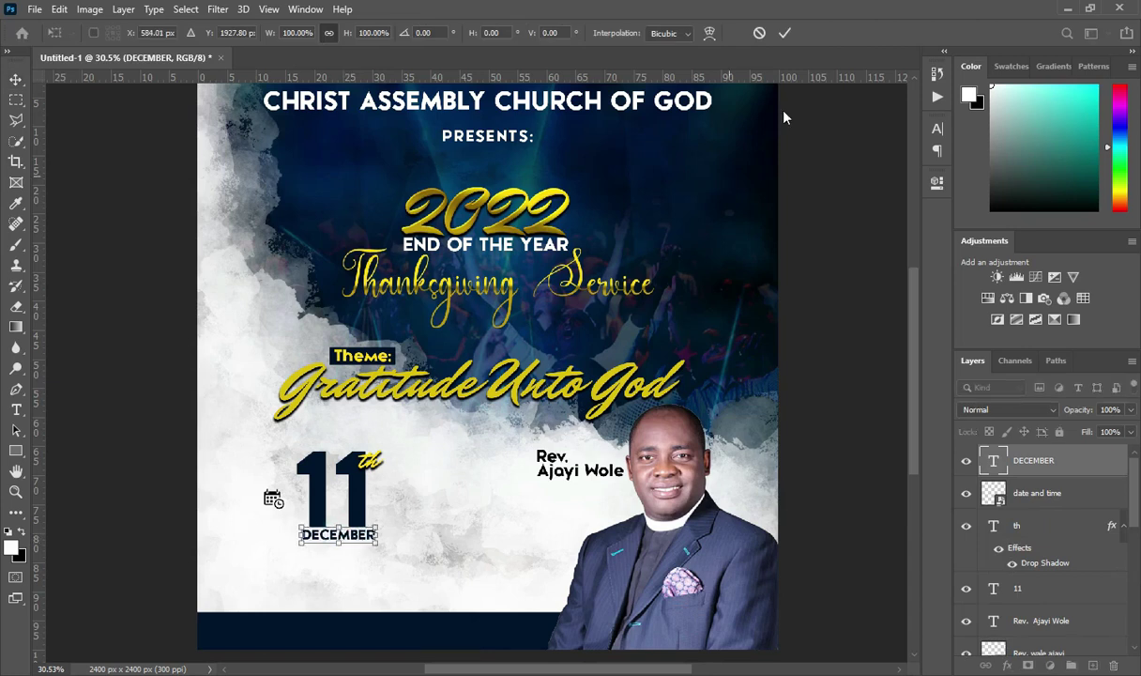
click(785, 32)
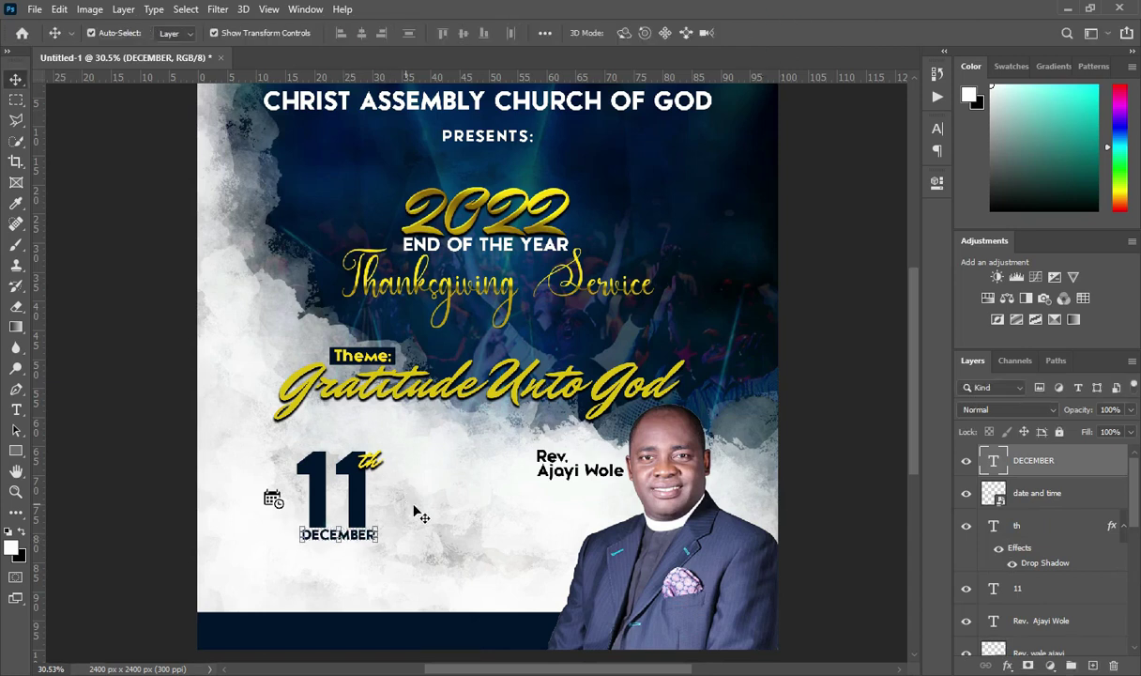
- Draw a thin vertical rectangle about 9 x 301 px beside the date and fill it with dark gold from the recently used colours
click(15, 450)
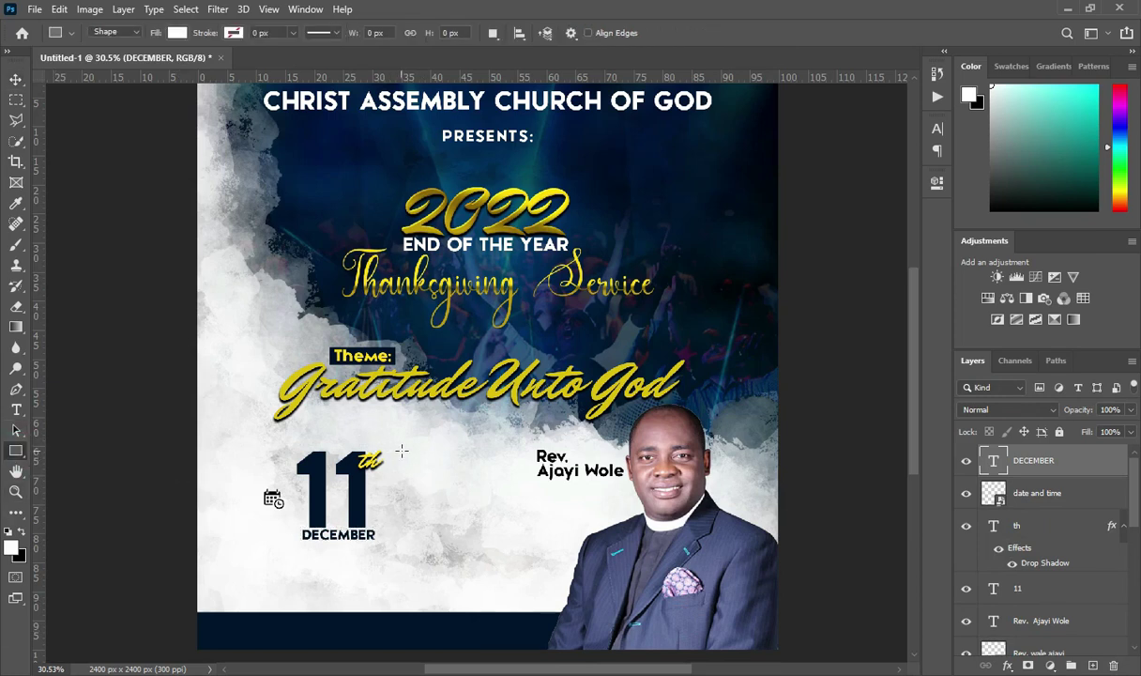
drag(402, 450, 404, 526)
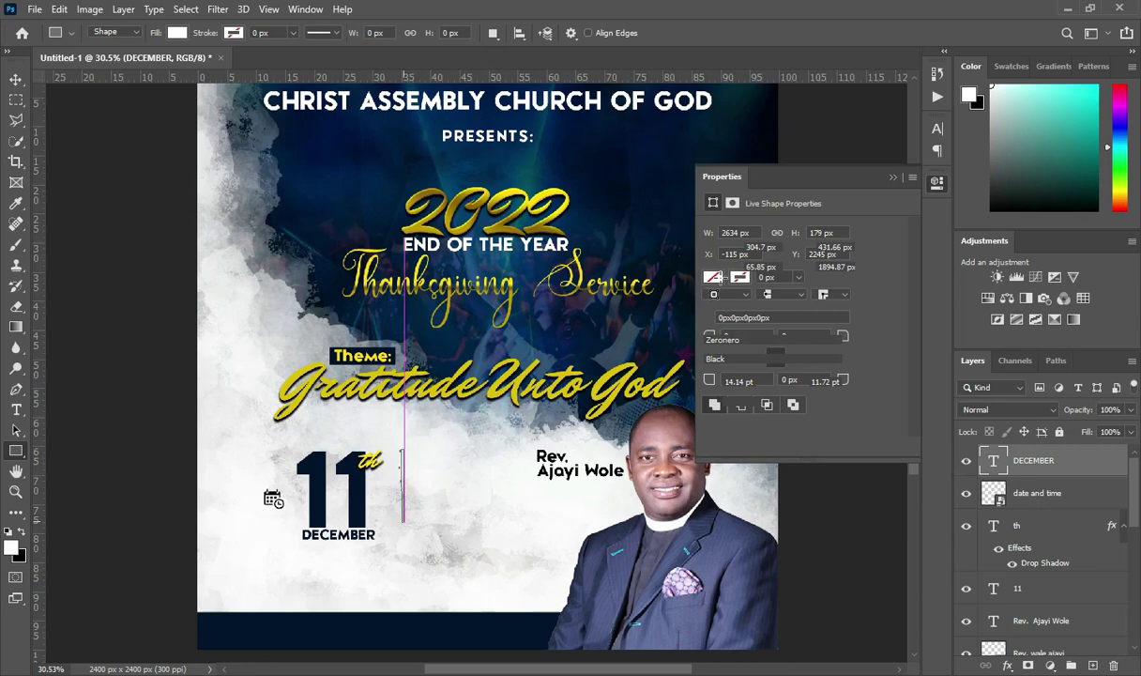
key(v)
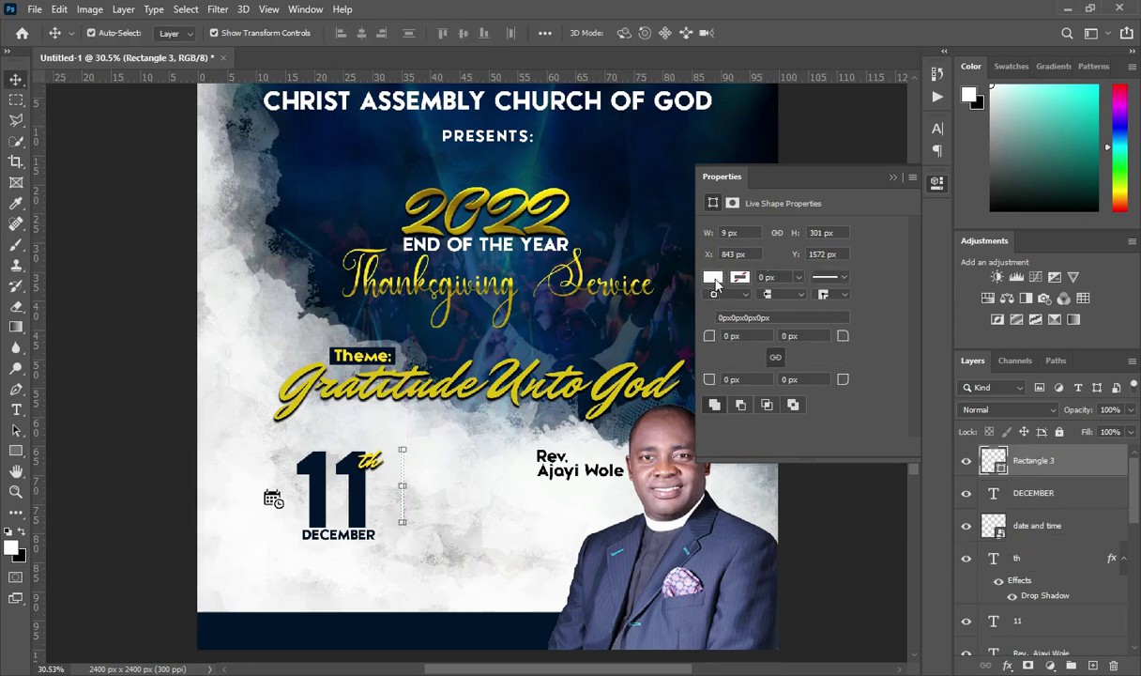
click(713, 278)
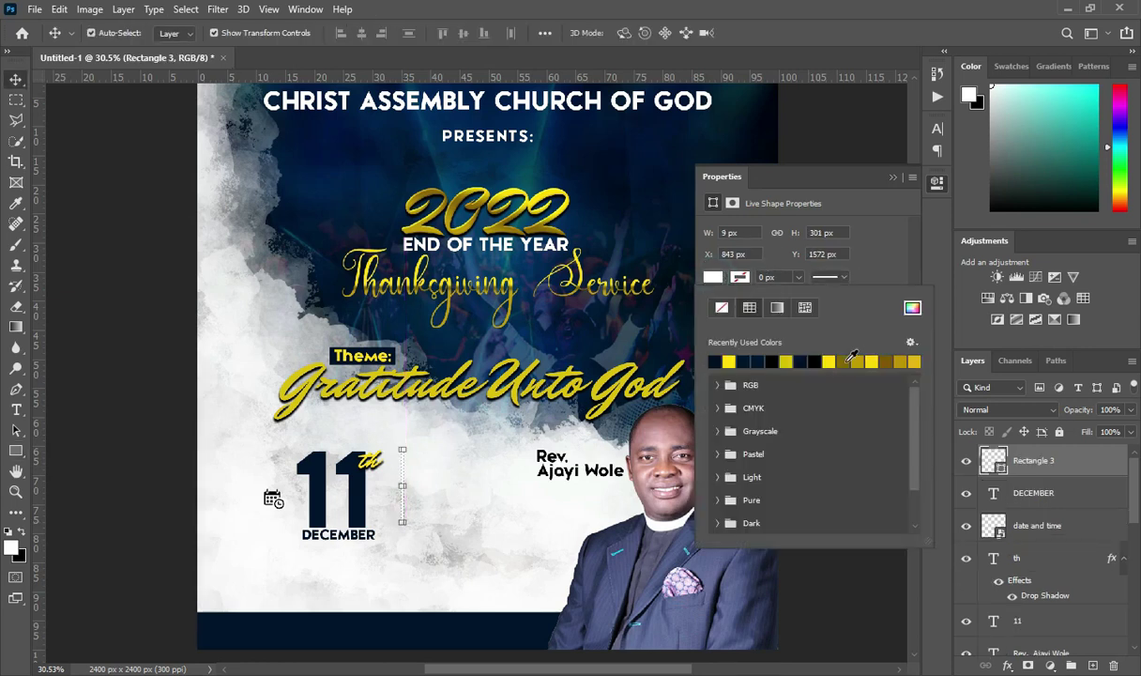
click(845, 361)
click(895, 177)
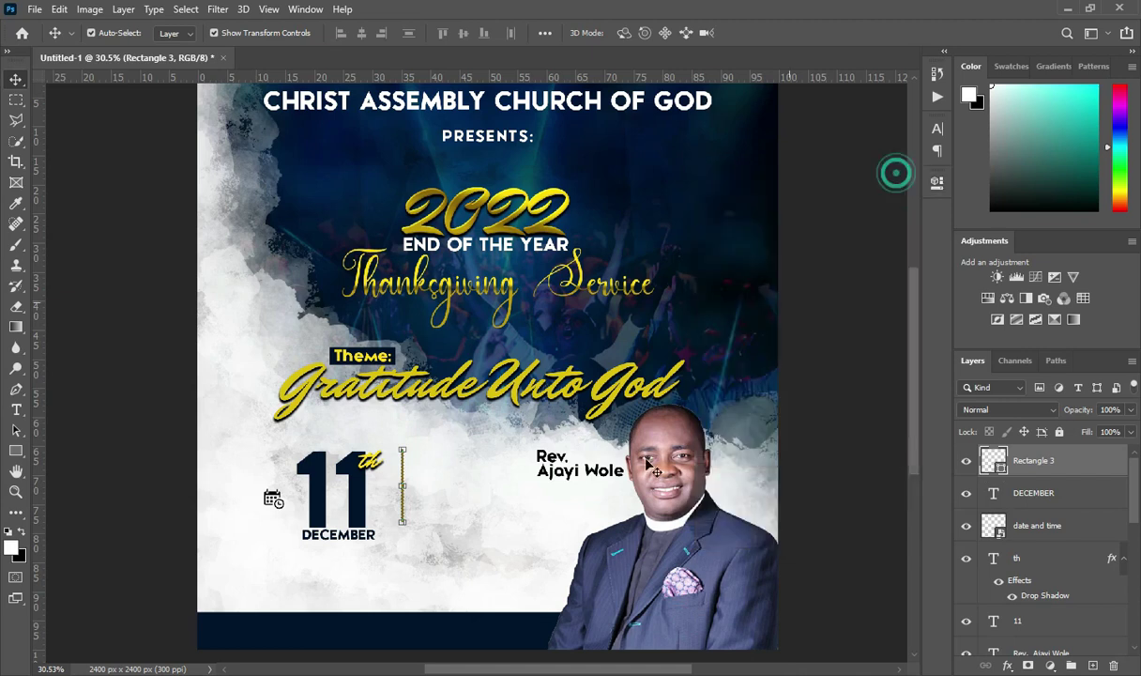
- Duplicate the thin vertical line and offset the copy slightly right and down from the original
drag(418, 488, 409, 490)
key(shift+Right)
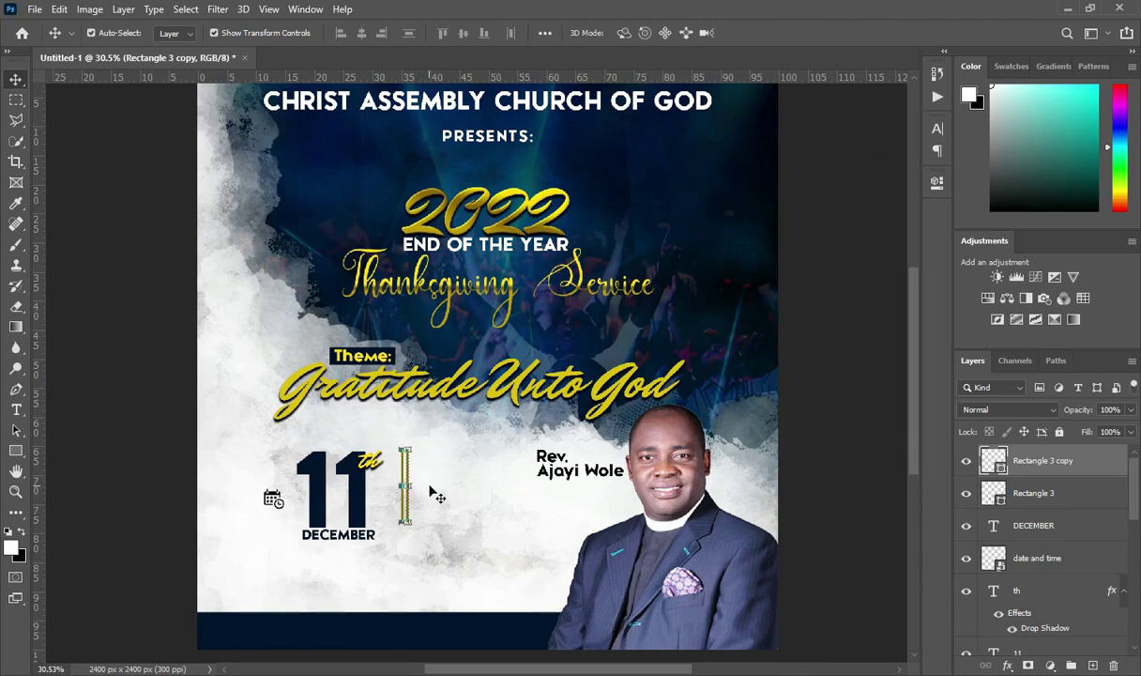
key(shift+Right)
key(shift+Left)
key(Left)
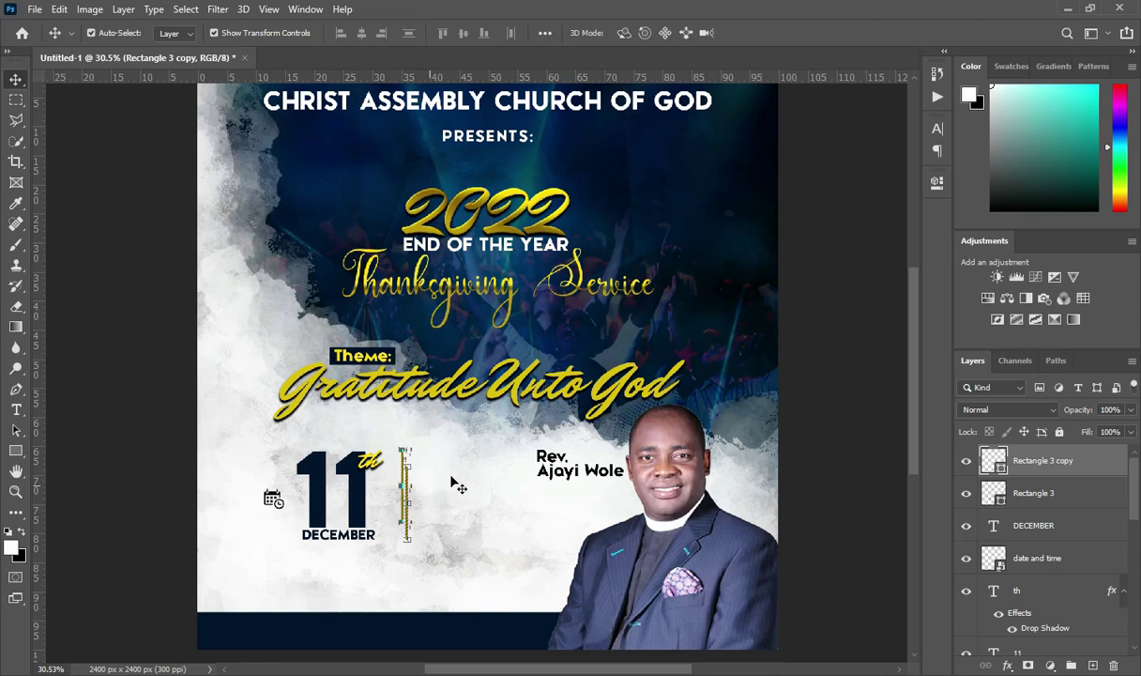
- Recolour the duplicated line bright yellow, sampling the gold theme text and brightening it, and clear the selection
double_click(998, 466)
click(524, 371)
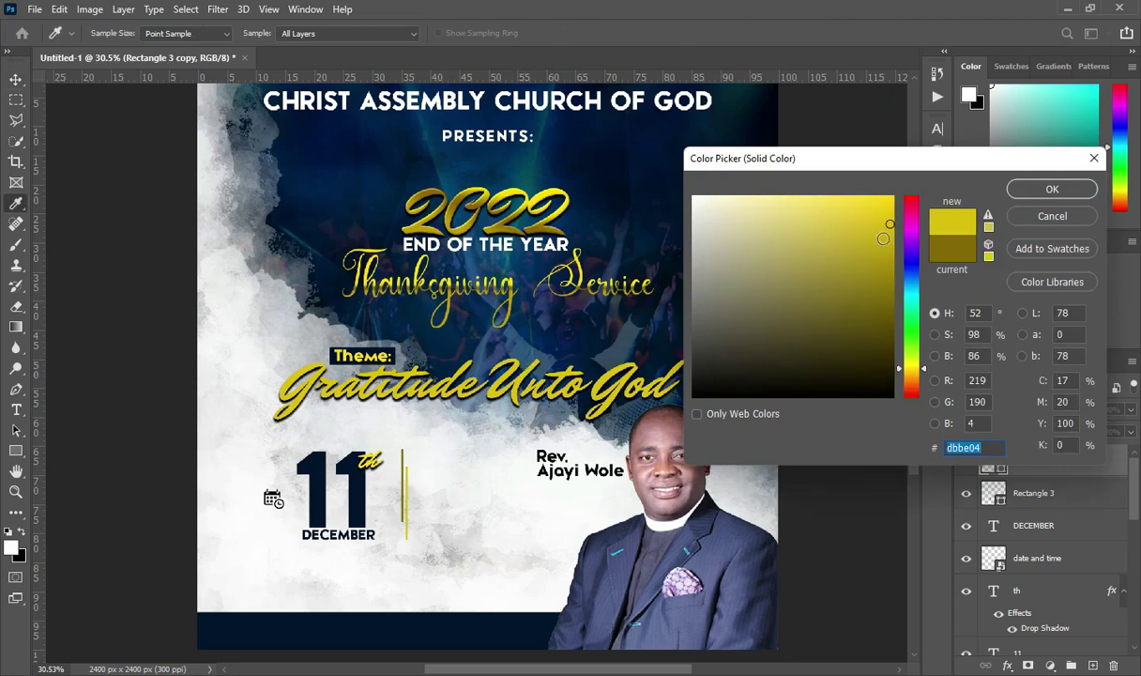
drag(890, 223, 893, 204)
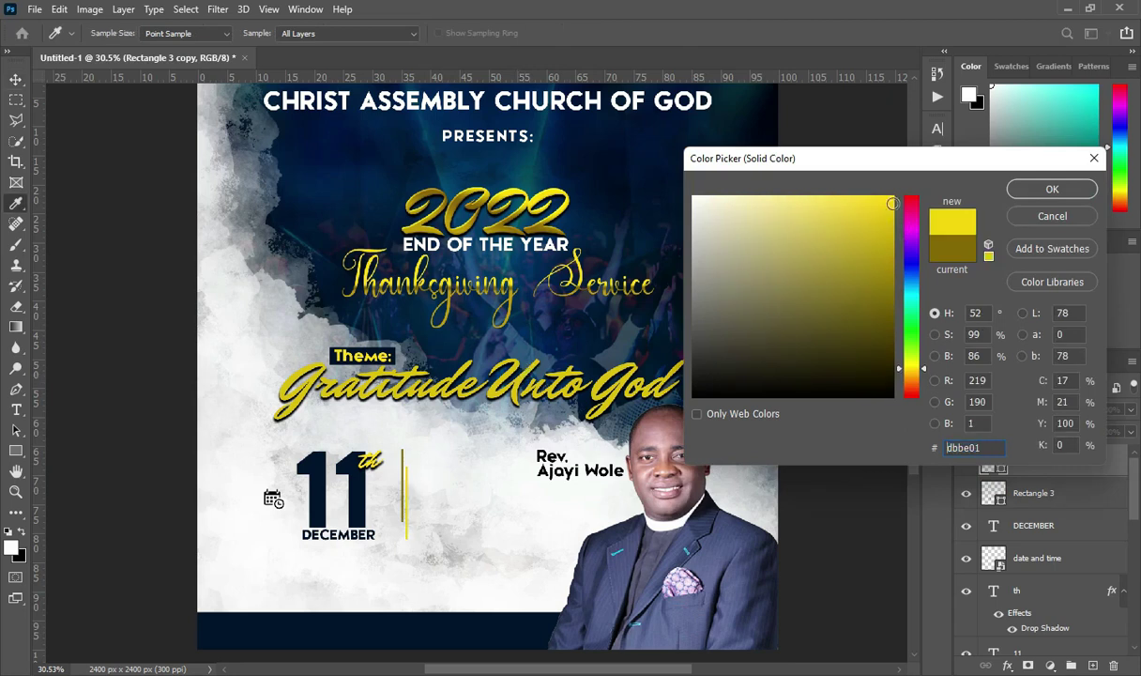
click(1052, 189)
click(844, 493)
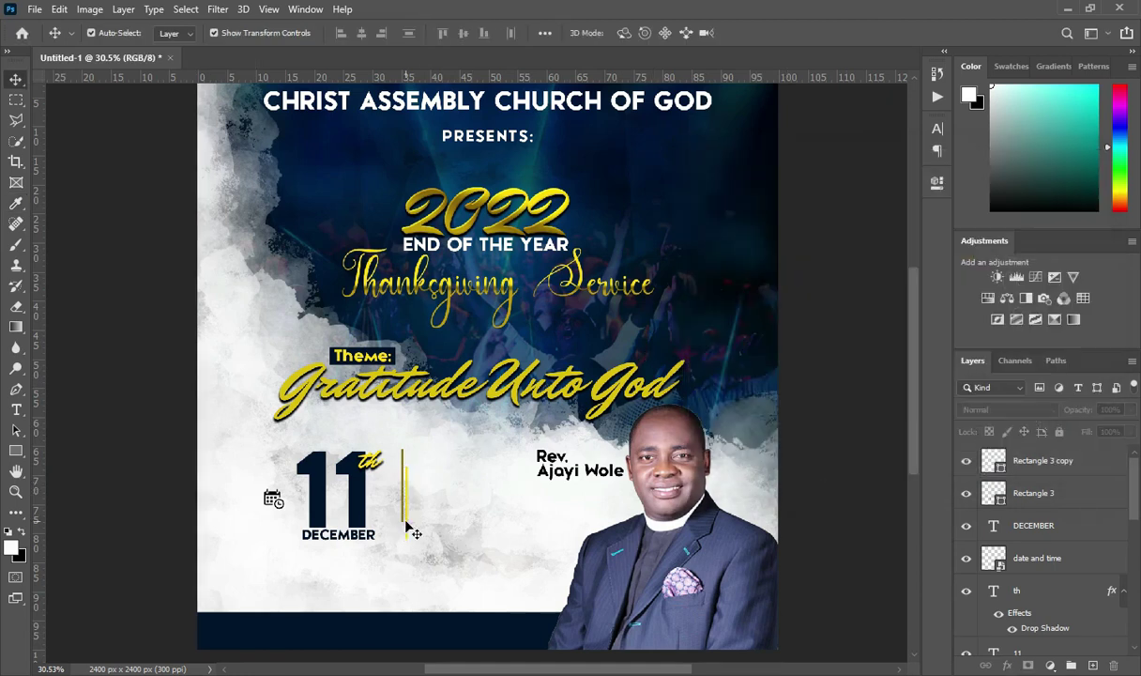
- Duplicate the "11" text, place the copy to the right of the divider lines, and bring its layer to the top of the stack
click(322, 507)
key(ctrl+j)
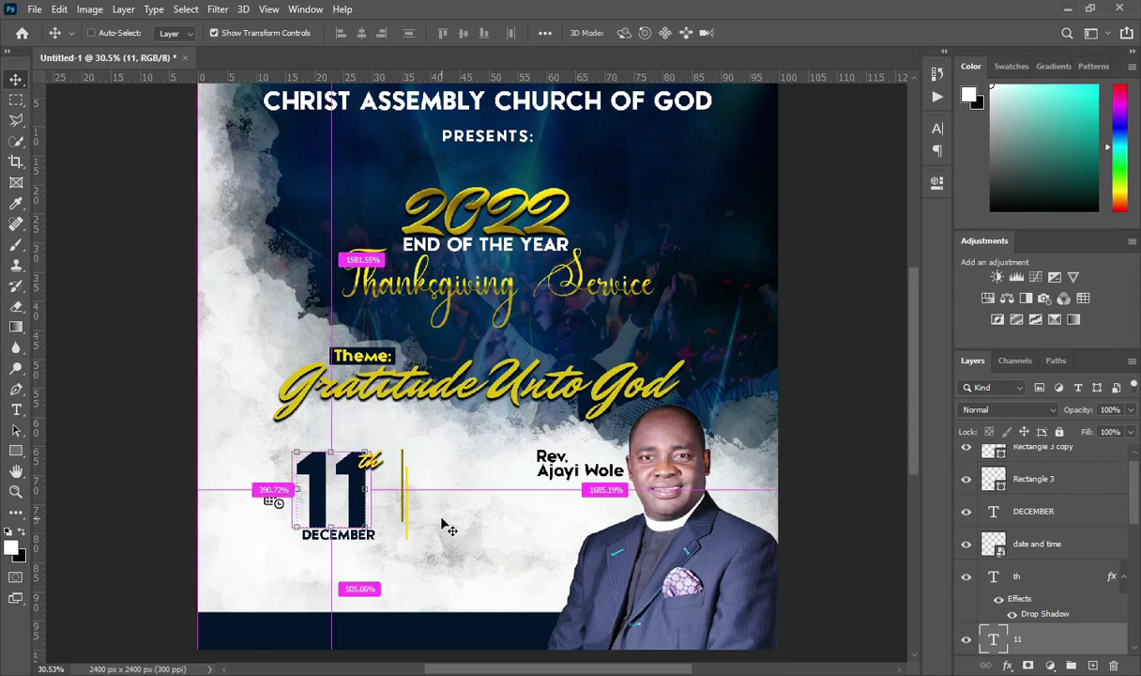
drag(338, 502, 476, 499)
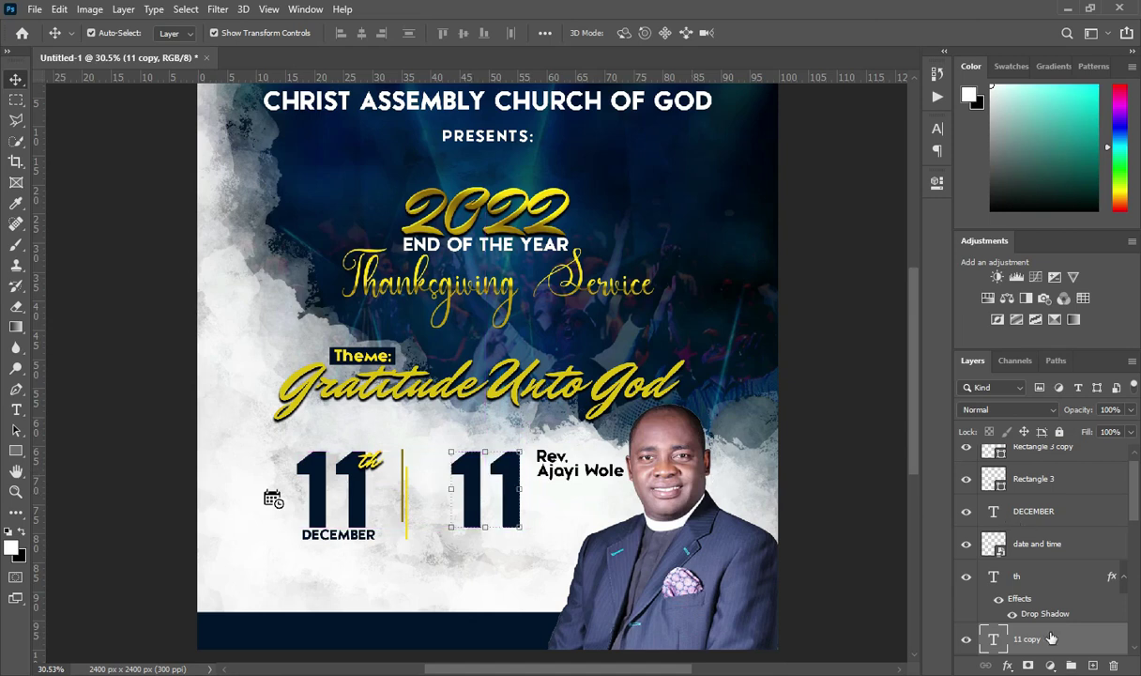
click(1123, 582)
click(1123, 582)
drag(1036, 628, 1023, 460)
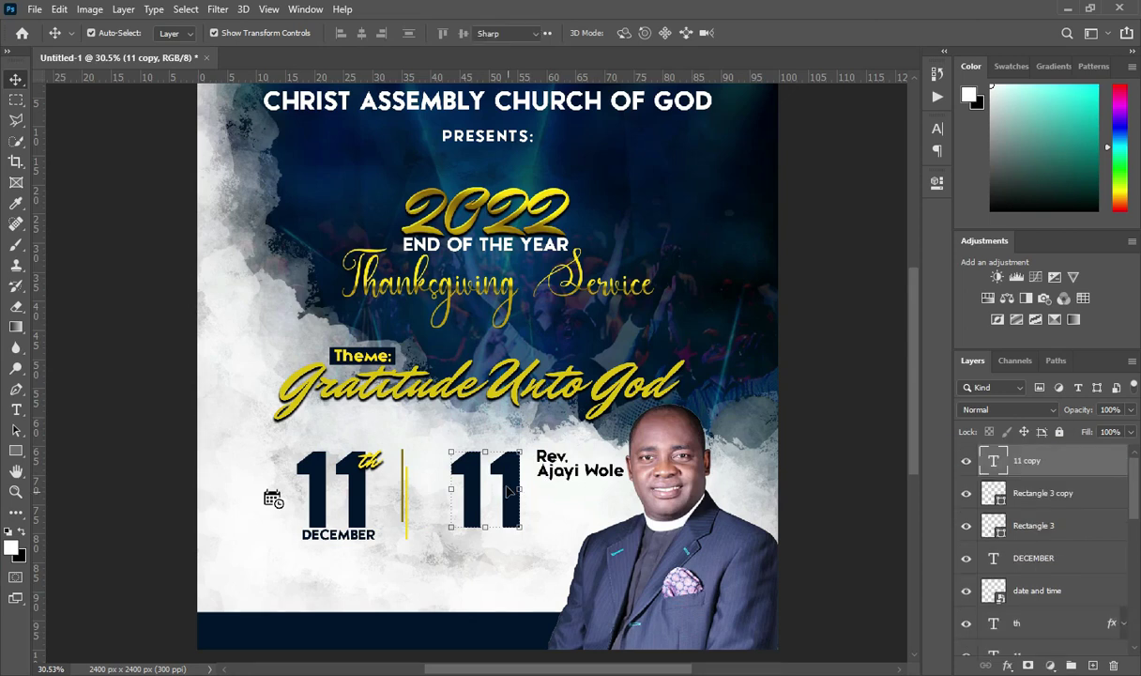
- Replace the text of the duplicated "11" with "8AM" copied from the Notepad notes
double_click(455, 483)
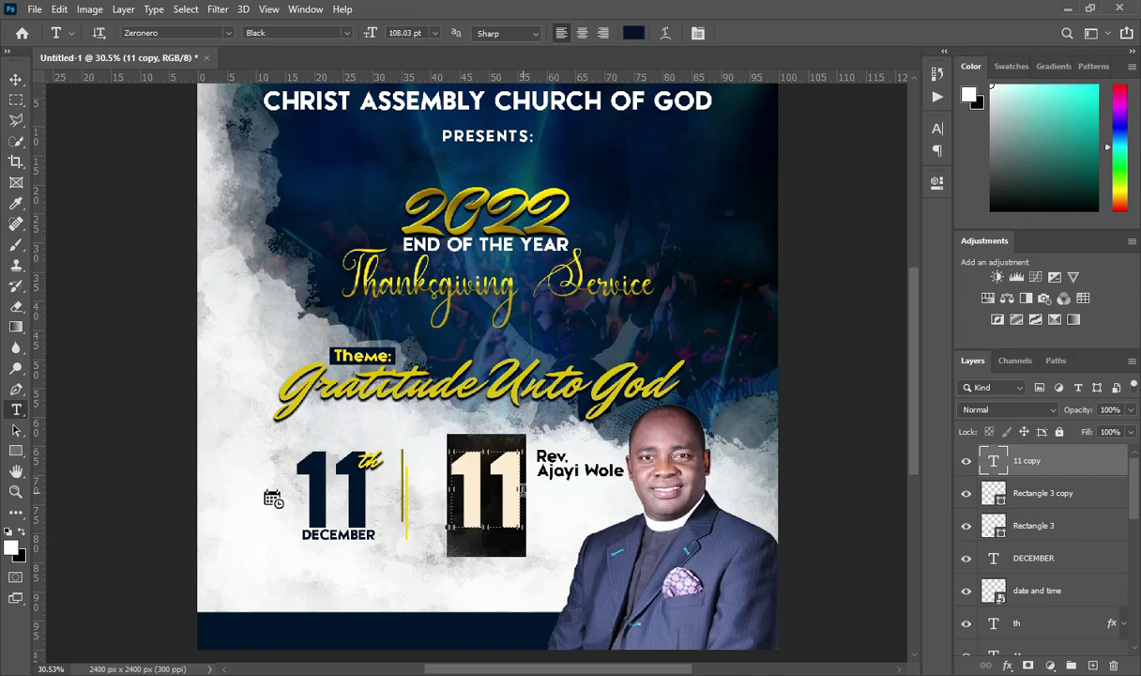
click(522, 488)
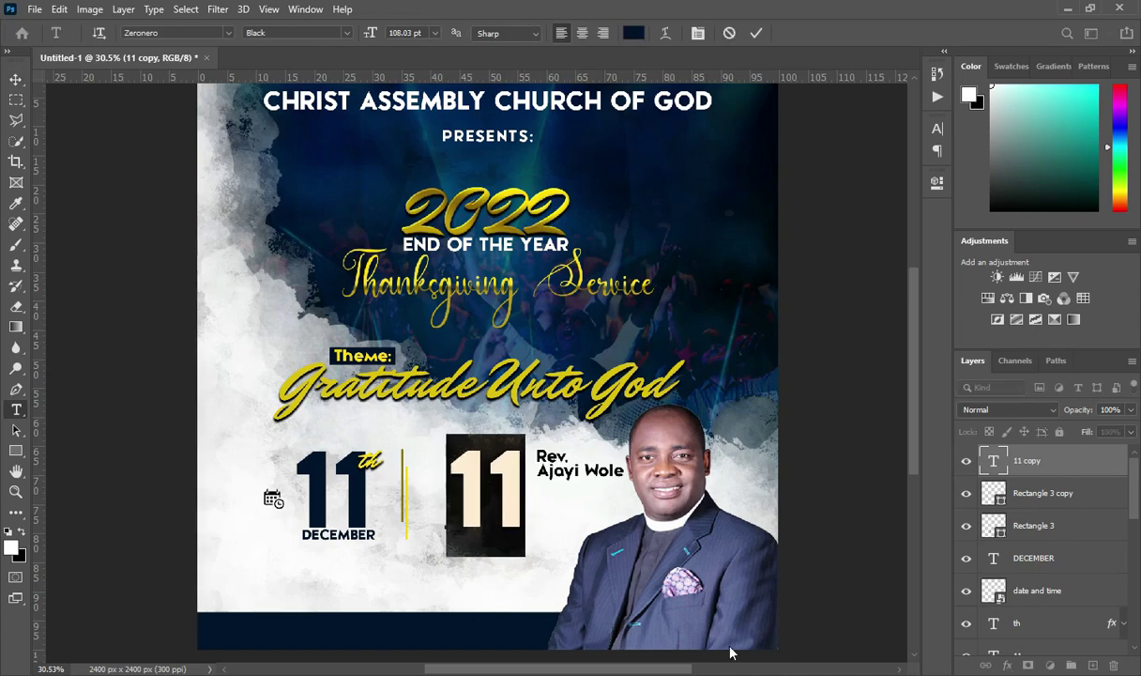
key(alt+Tab)
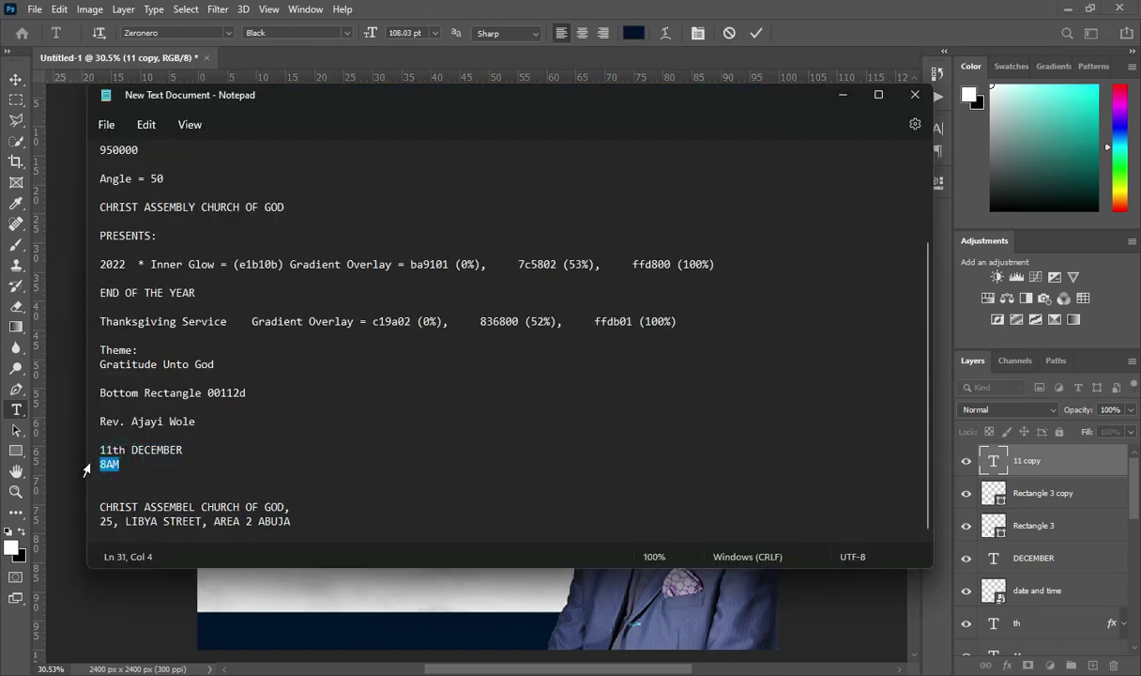
click(838, 94)
click(489, 472)
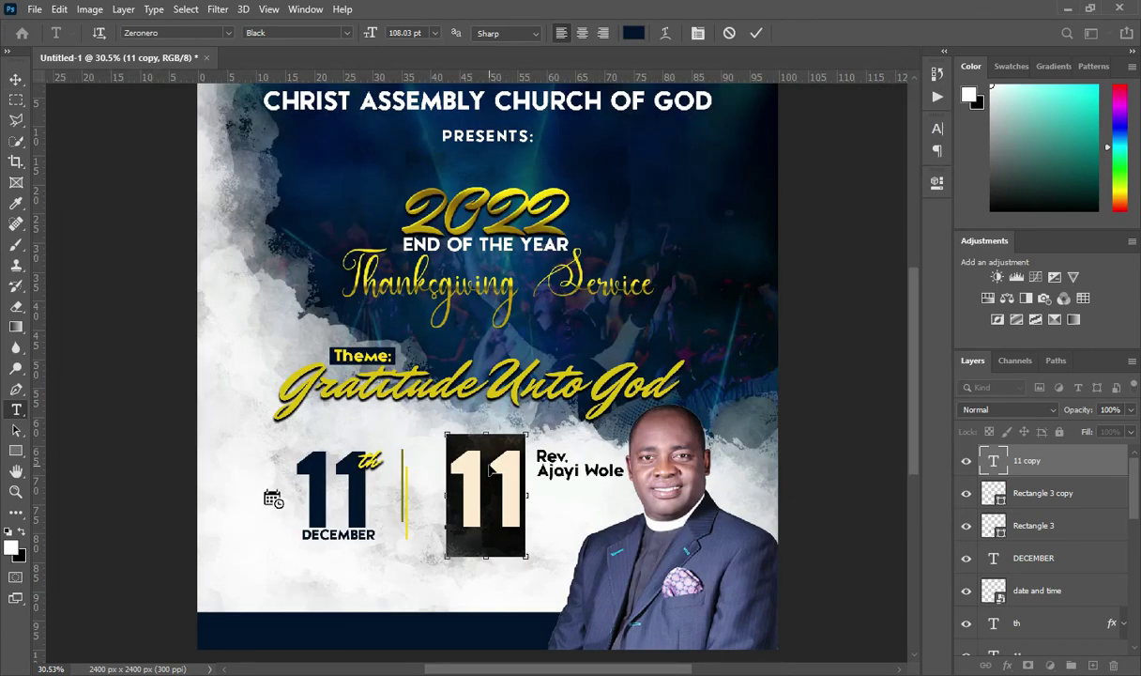
text(8AM)
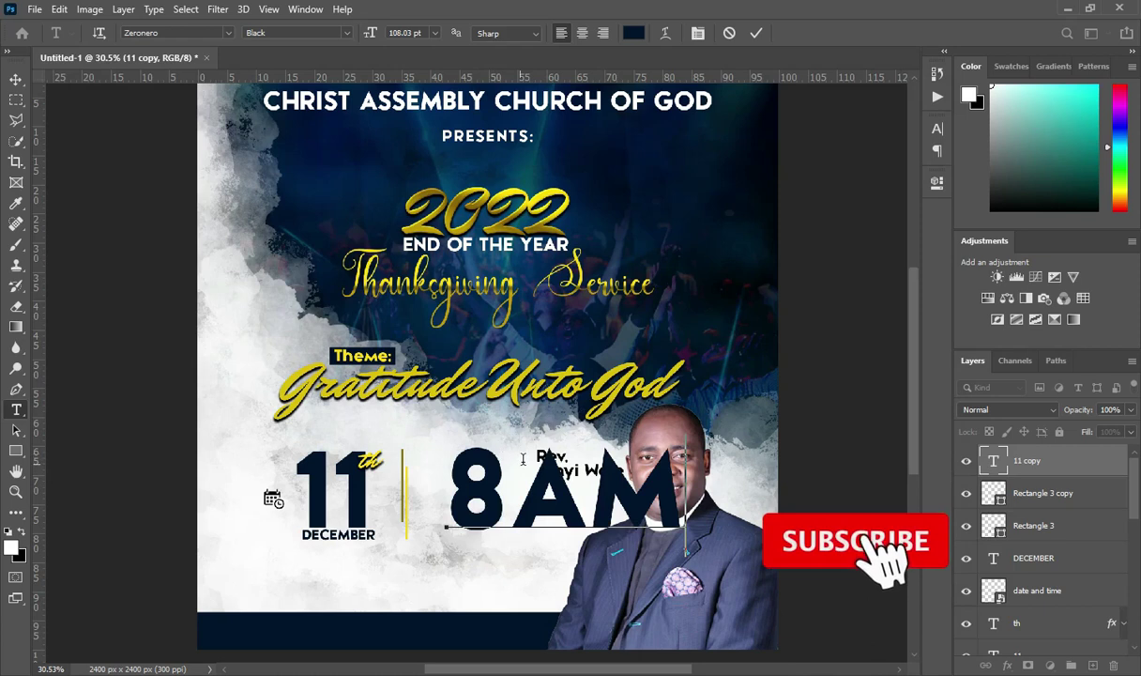
- Reduce the font size of only the "AM" letters in the "8AM" text and commit the edit
key(shift+Left)
key(shift+Left)
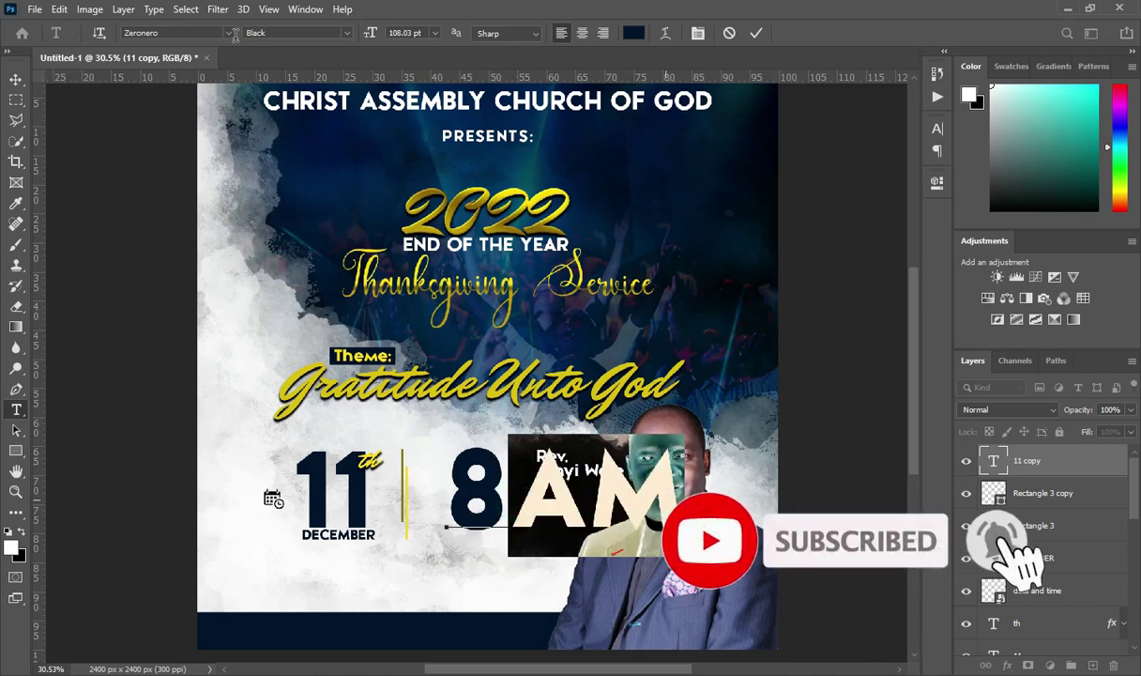
drag(370, 33, 321, 48)
click(755, 33)
click(16, 80)
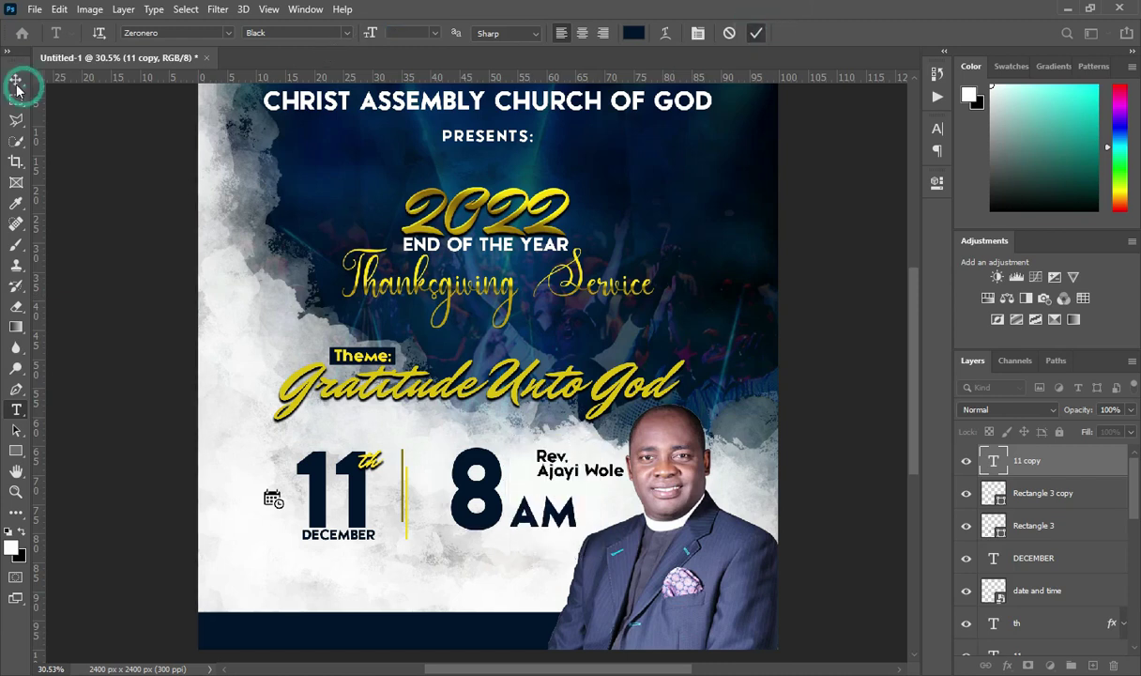
- Scale the "8AM" text to about 65.3% so that it clears the clergyman's name
key(ctrl+t)
drag(582, 498, 533, 504)
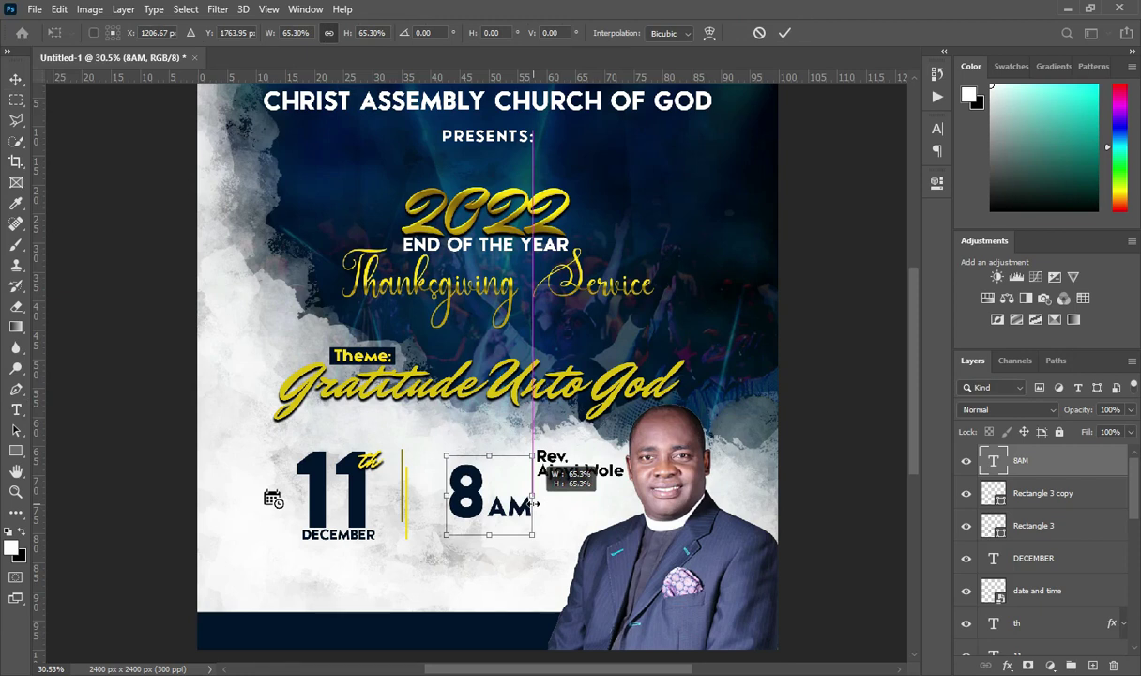
drag(533, 504, 533, 504)
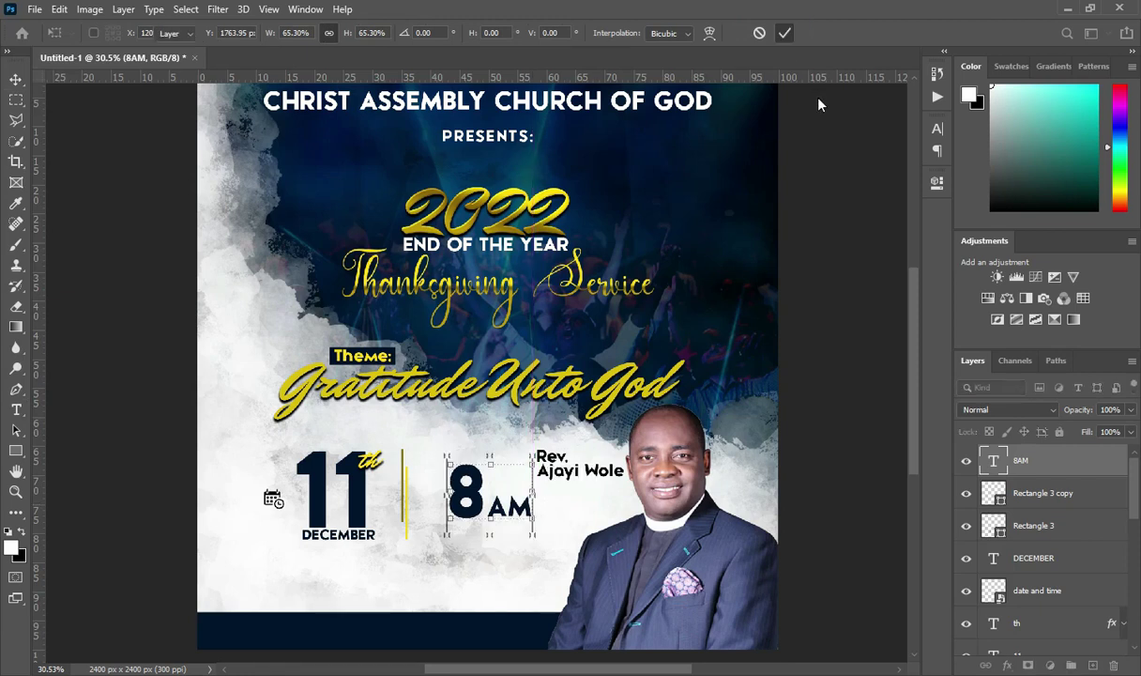
key(Return)
- Nudge the "8AM" text left until it sits close to the divider lines, and clear the selection
key(Left)
key(Left)
key(Left)
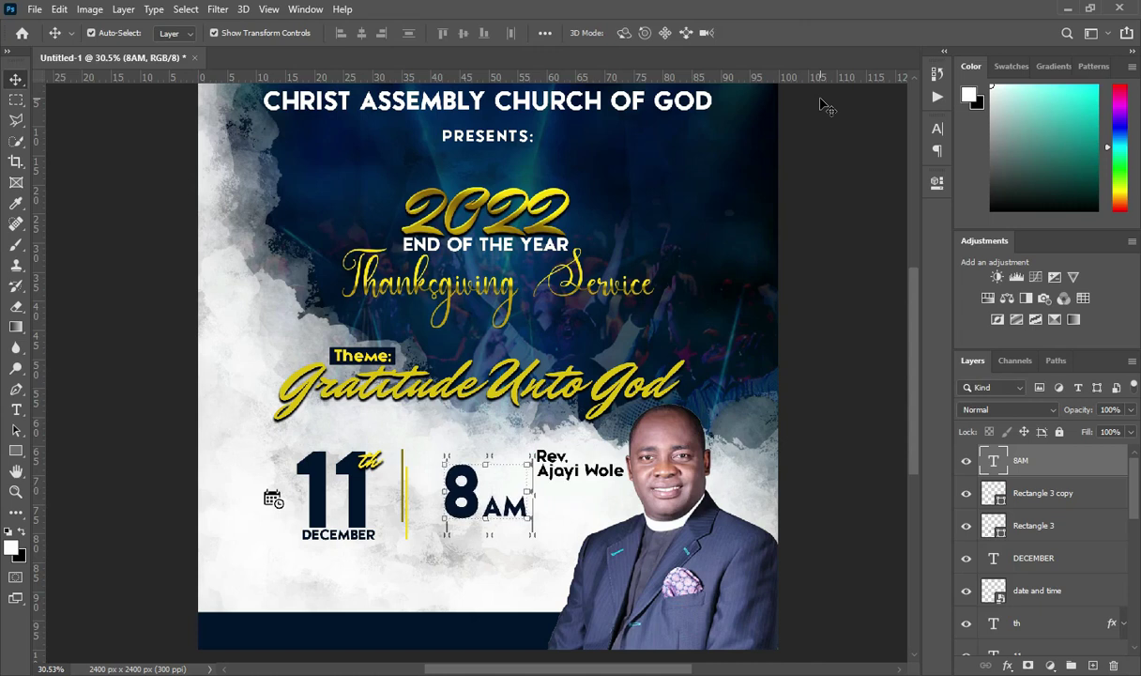
key(Left)
key(Left)
key(Left)
key(Left)
key(Left)
key(Left)
key(Left)
key(Left)
key(Left)
key(Left)
key(Left)
key(Left)
key(Left)
key(Left)
key(Left)
key(Left)
key(Left)
key(Left)
key(Left)
key(Left)
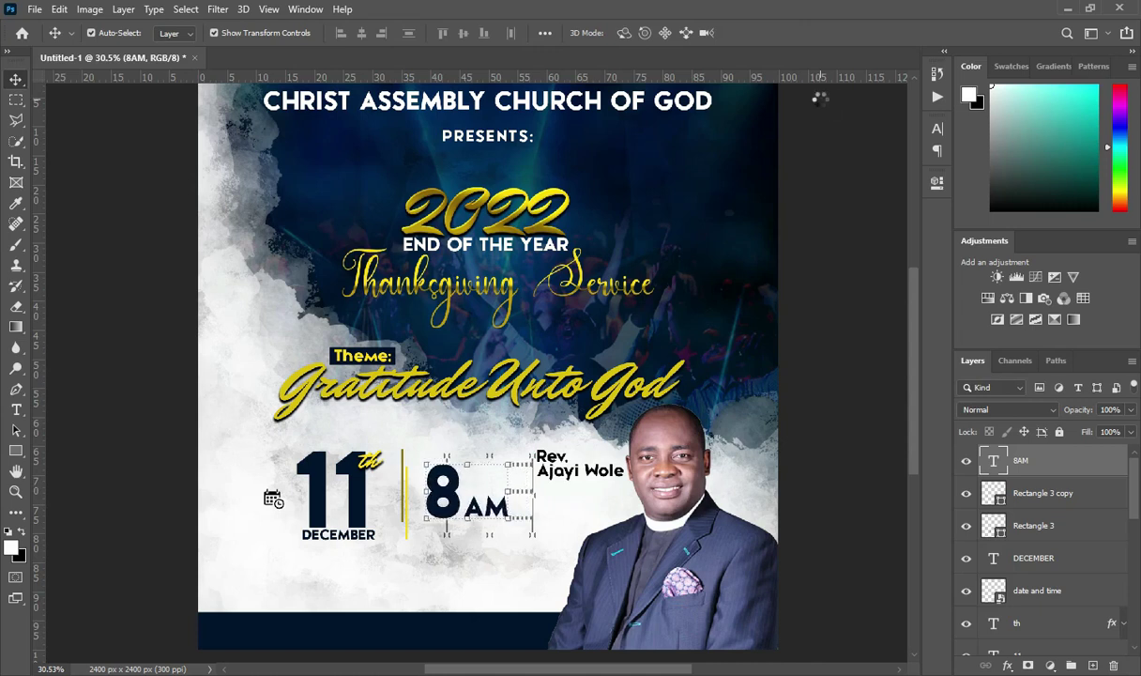
key(Left)
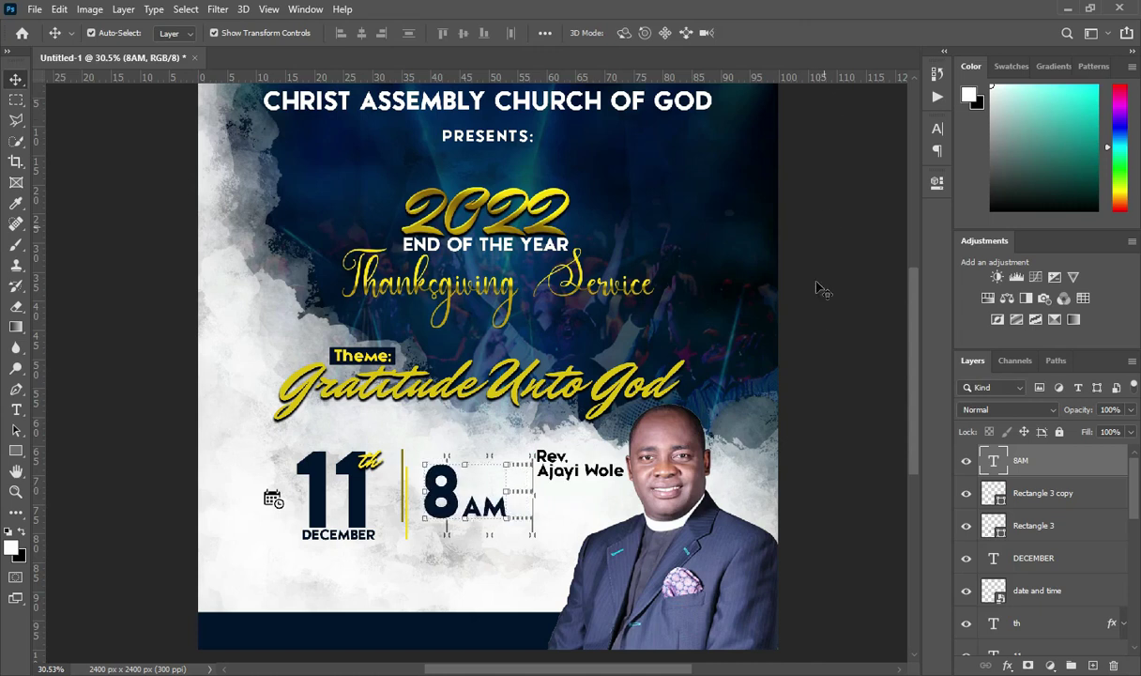
click(806, 335)
scroll(806, 335, down, 2)
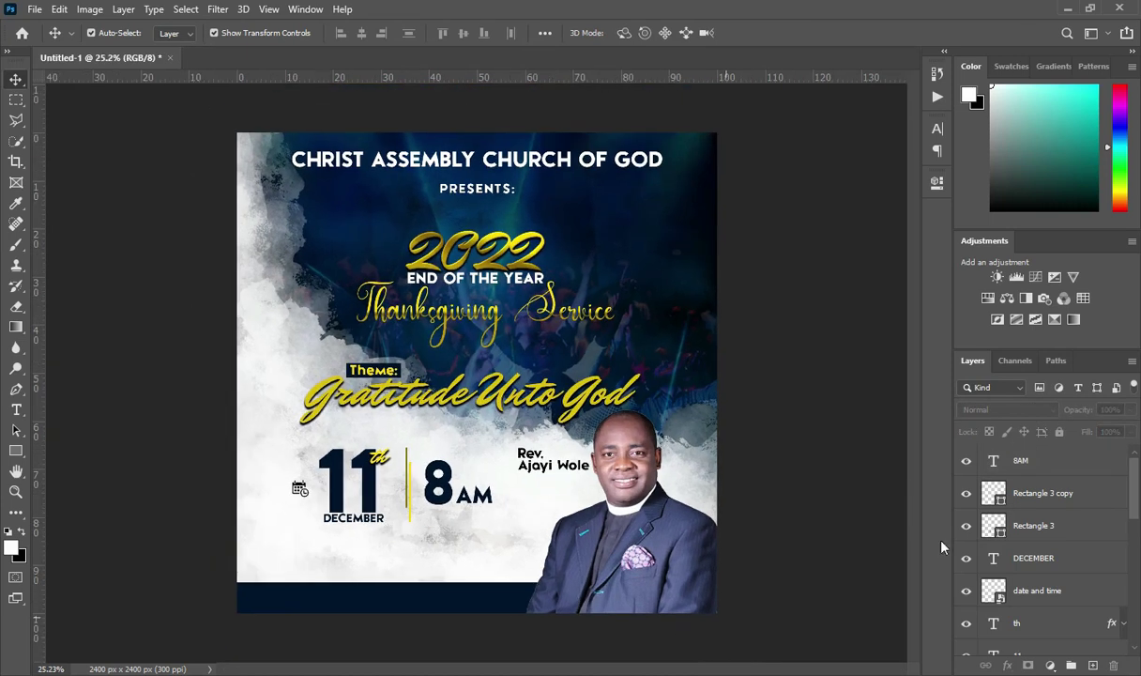
- Group the layers from "8AM" down to "11", name the group "DAte and time", and shift it slightly upward
click(1039, 464)
scroll(1039, 602, down, 2)
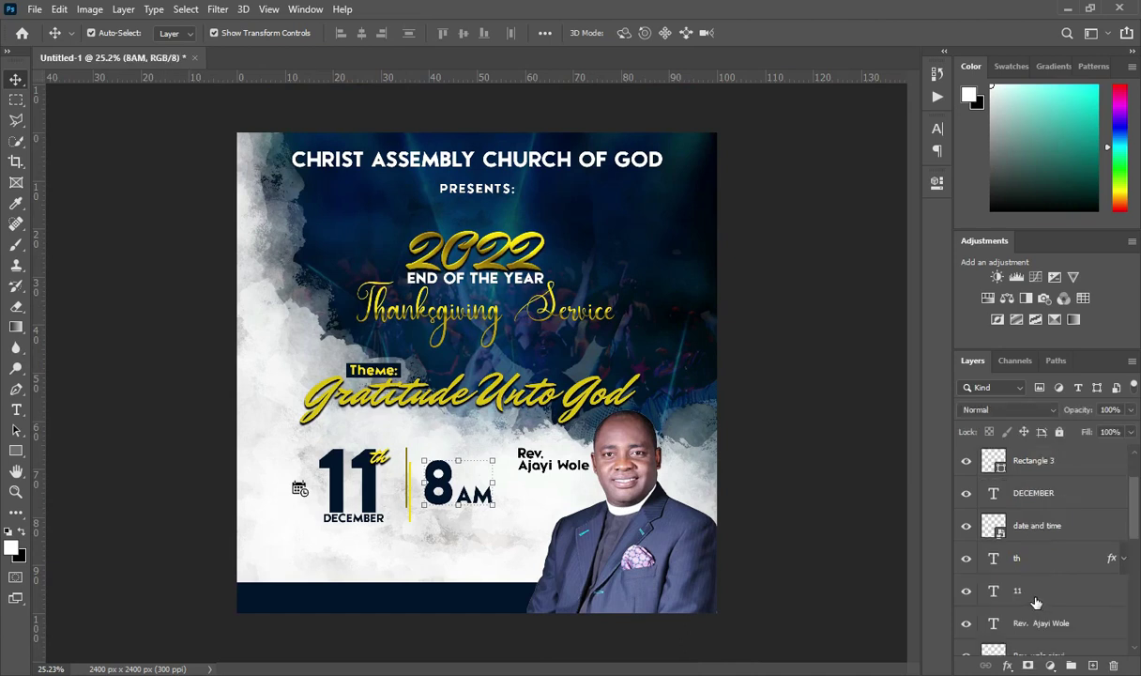
shift+click(1031, 594)
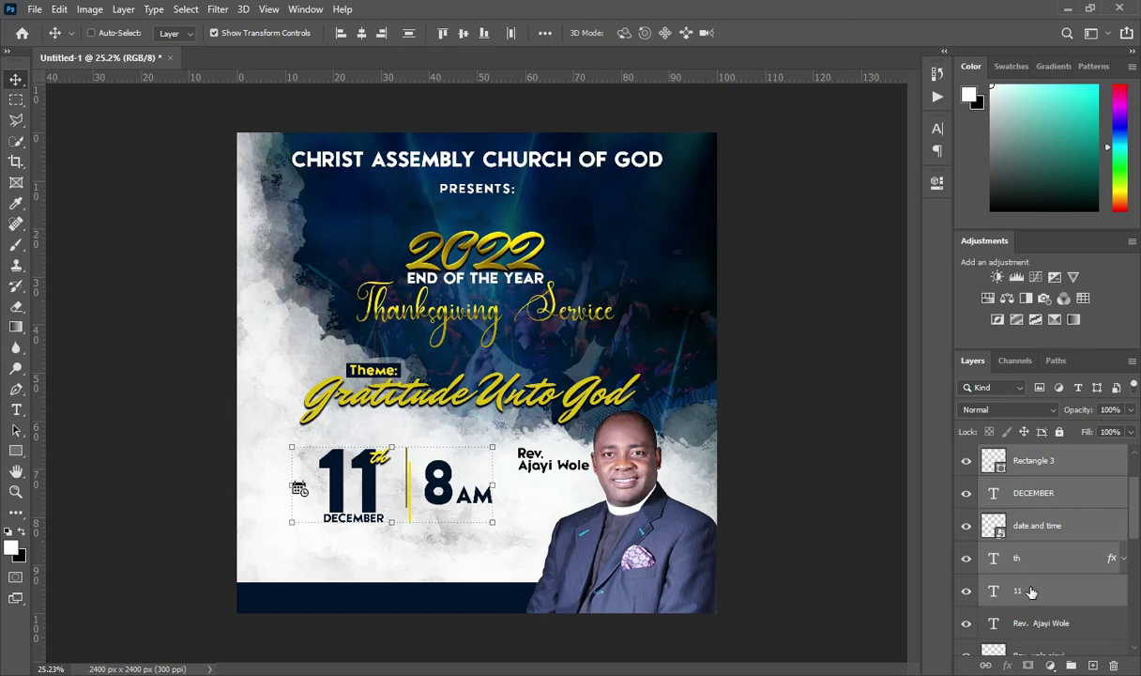
key(ctrl+g)
double_click(1023, 453)
text(DAte and time)
key(Return)
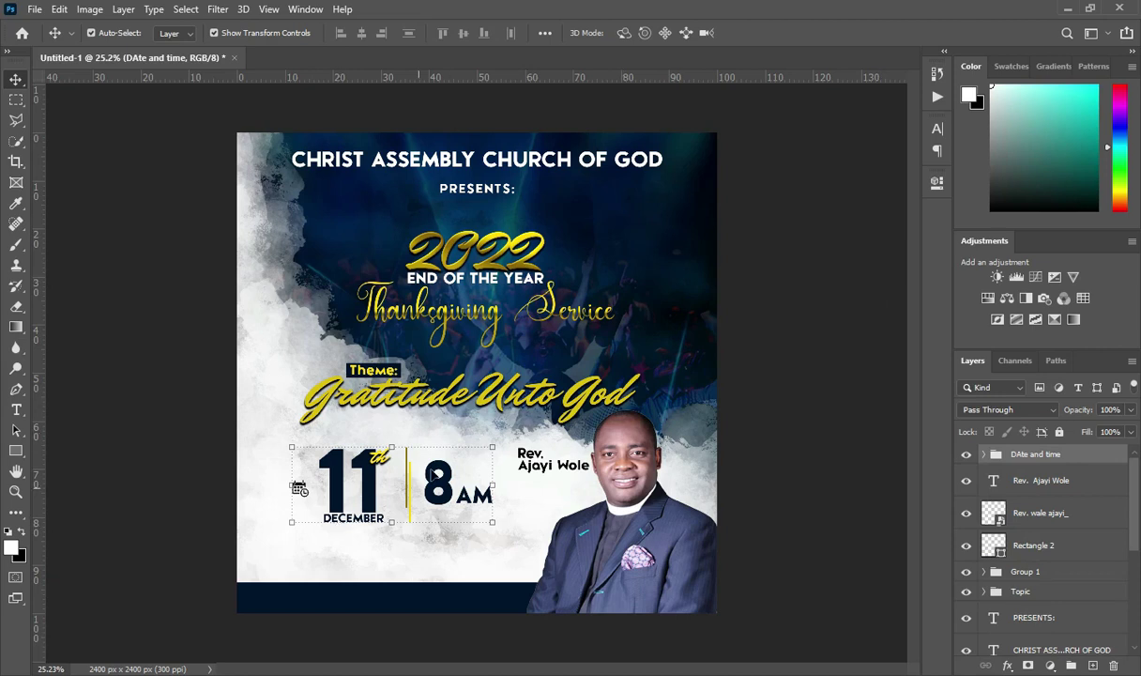
click(794, 461)
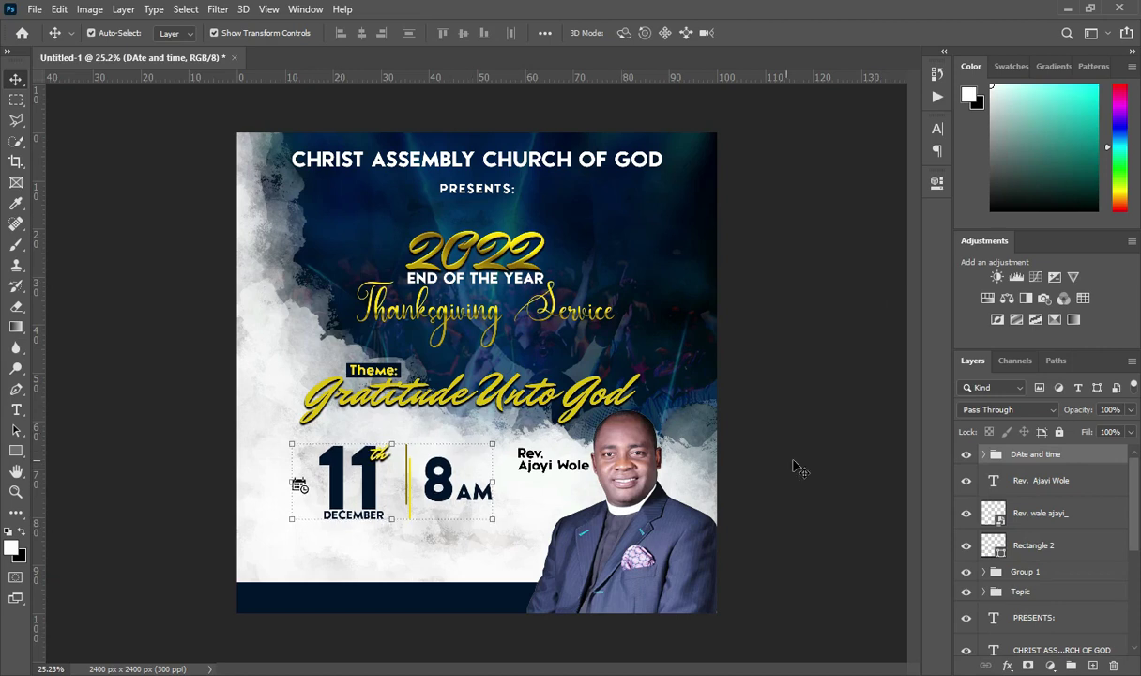
- Place the download-removebg-preview location pin image from the file folder, scaled to 7.45% and positioned directly below the calendar icon
click(502, 669)
click(709, 268)
drag(709, 268, 108, 436)
drag(570, 462, 404, 298)
drag(394, 291, 217, 599)
scroll(478, 424, up, 2)
scroll(203, 593, up, 1)
scroll(406, 261, down, 1)
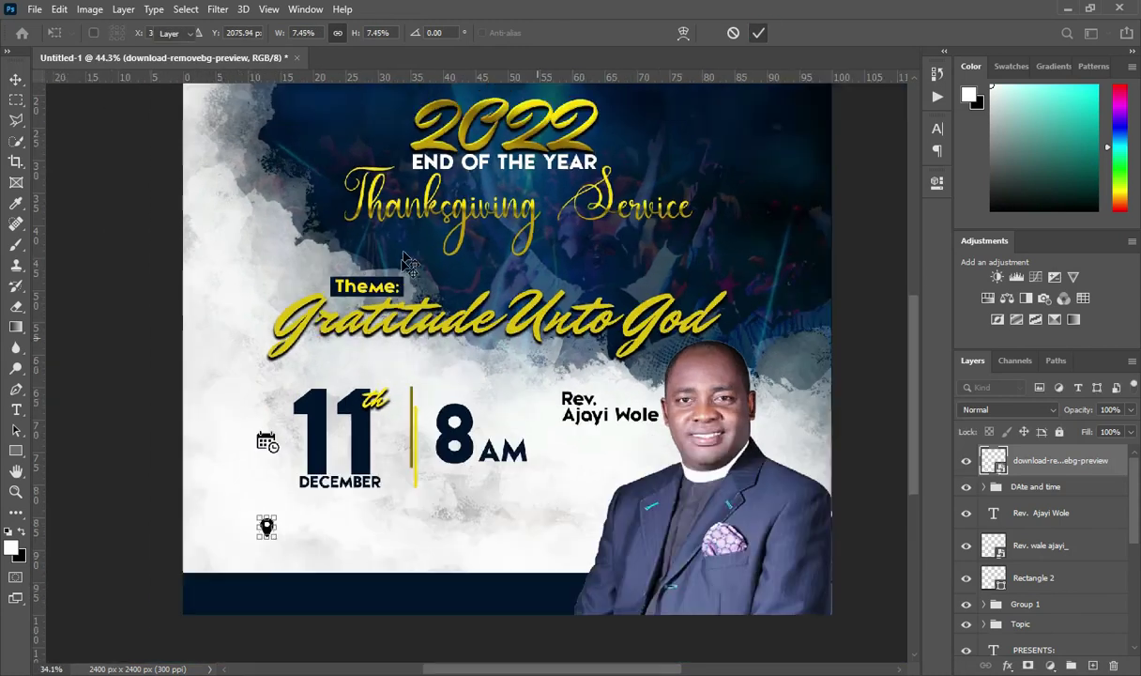
key(Return)
- Copy the church's venue name and address from the Notepad notes and add them as new text beside the location pin
key(alt+Tab)
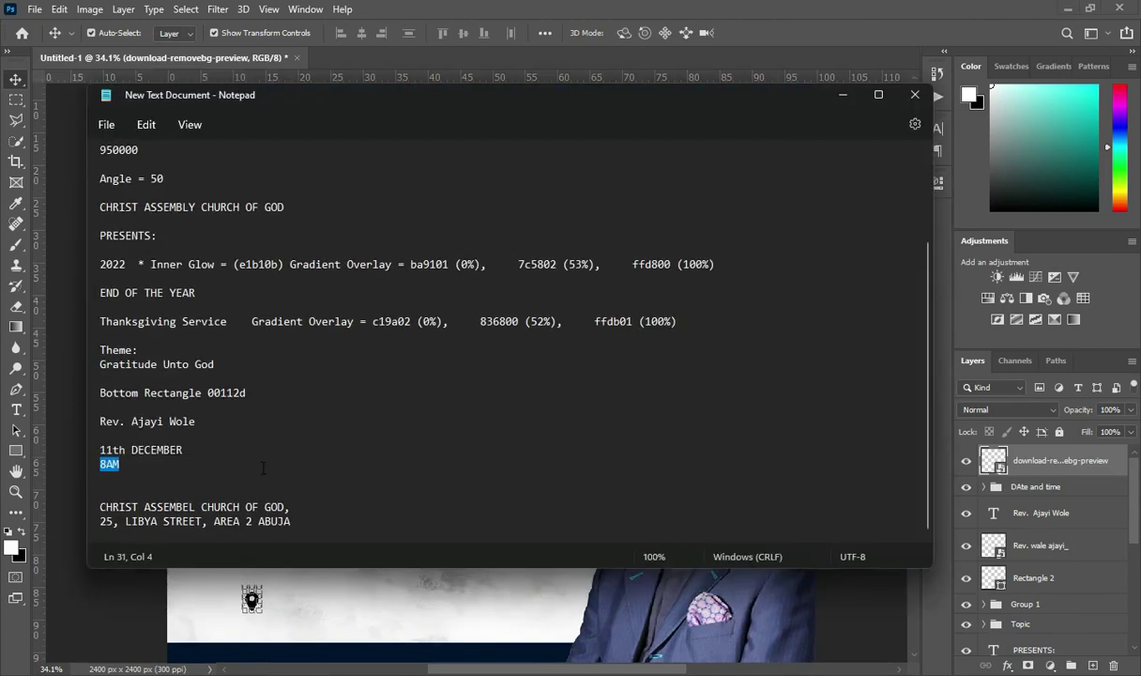
drag(101, 507, 303, 528)
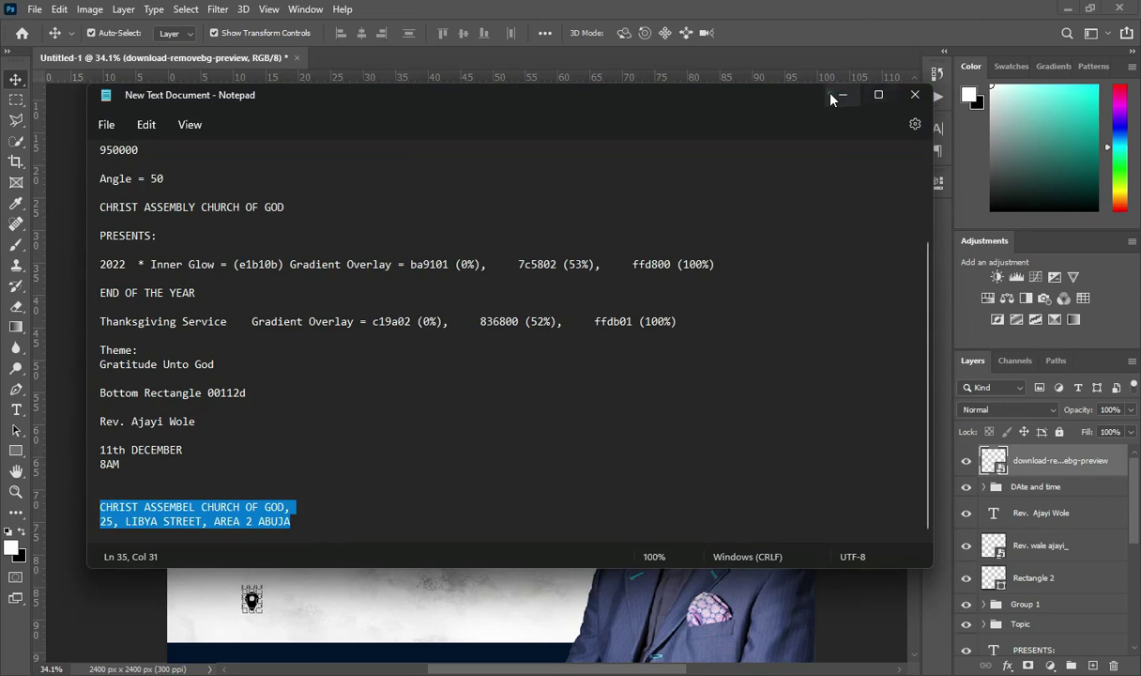
click(789, 83)
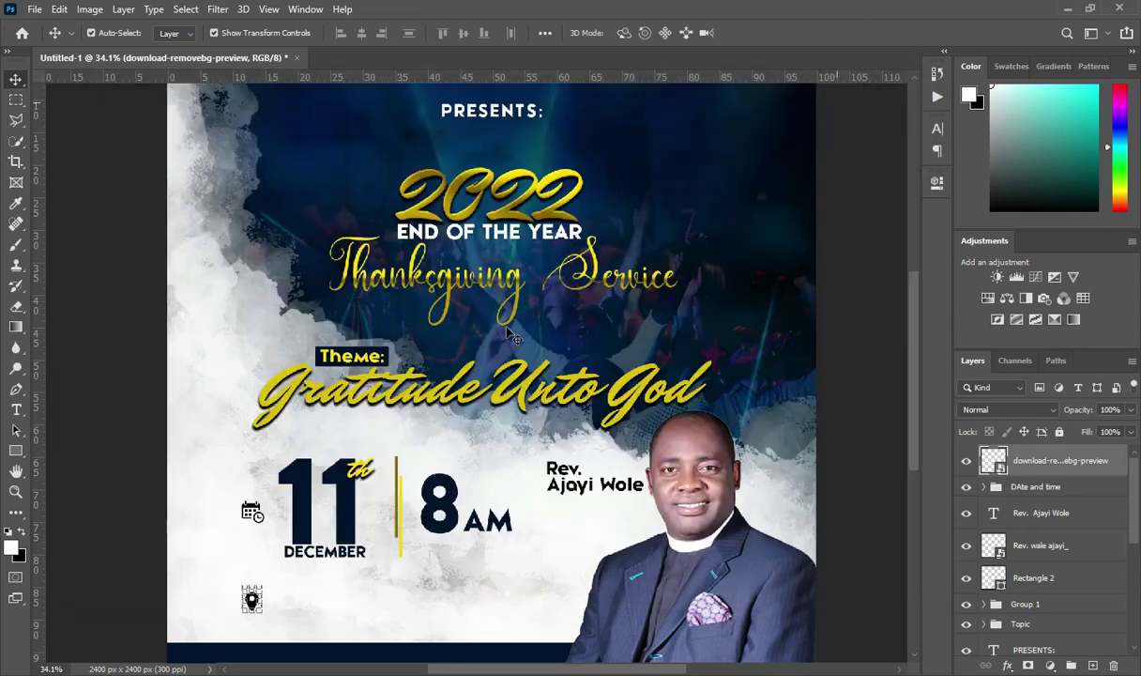
key(t)
click(408, 597)
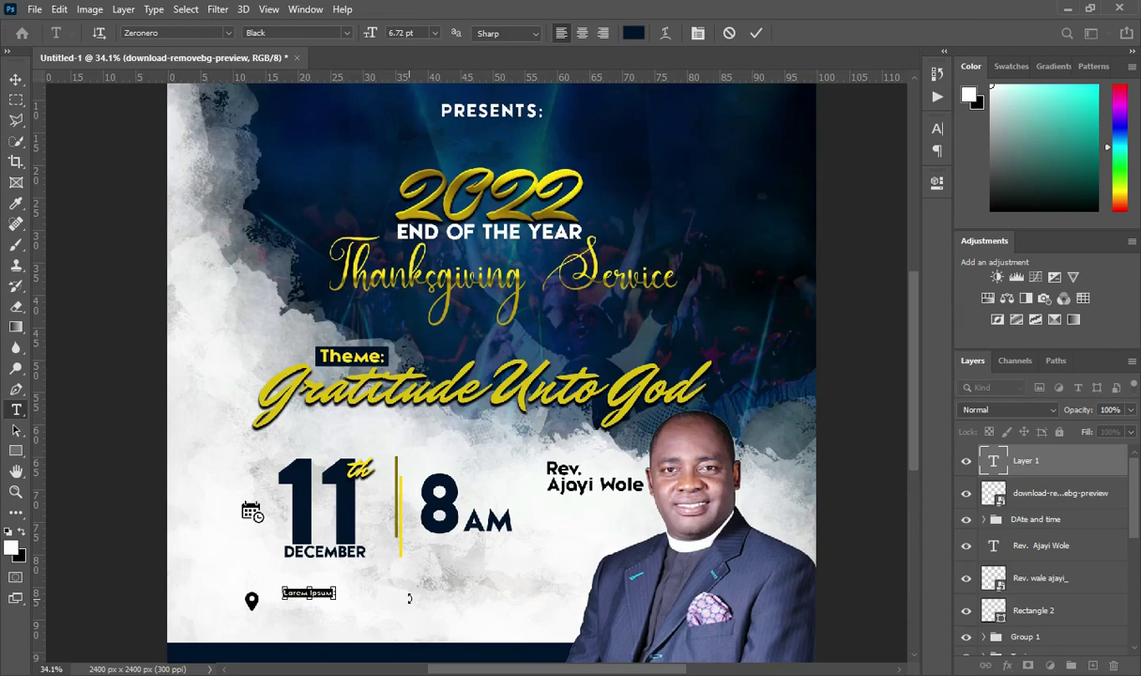
text(CHRIST ASSEMBEL CHURCH OF GOD 25, LIBYA STREET, AREA 2 ABUJA)
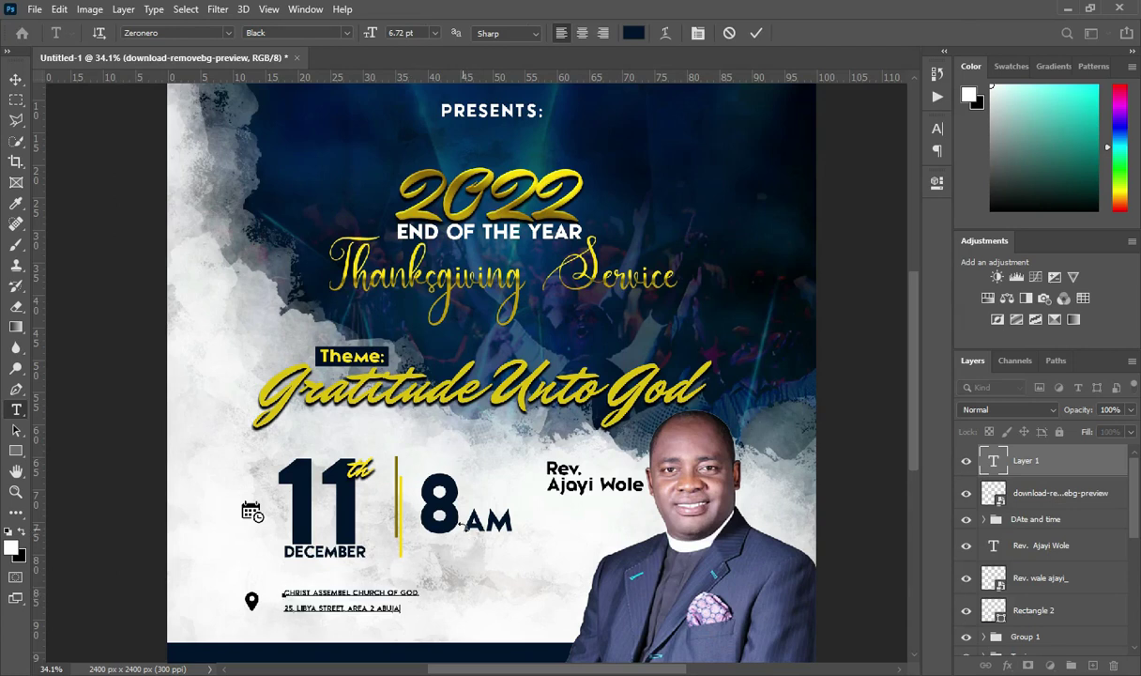
- Set the whole venue text to 14 pt, commit the edit and clear the selection
key(ctrl+a)
drag(369, 33, 374, 36)
click(756, 33)
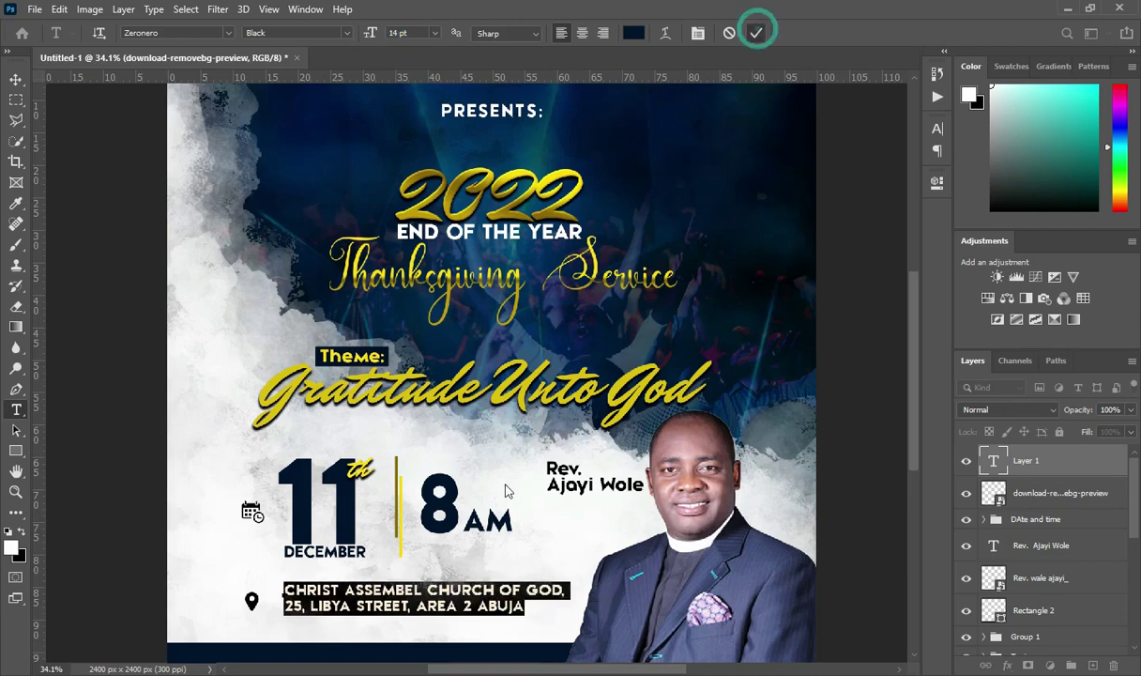
scroll(347, 253, down, 1)
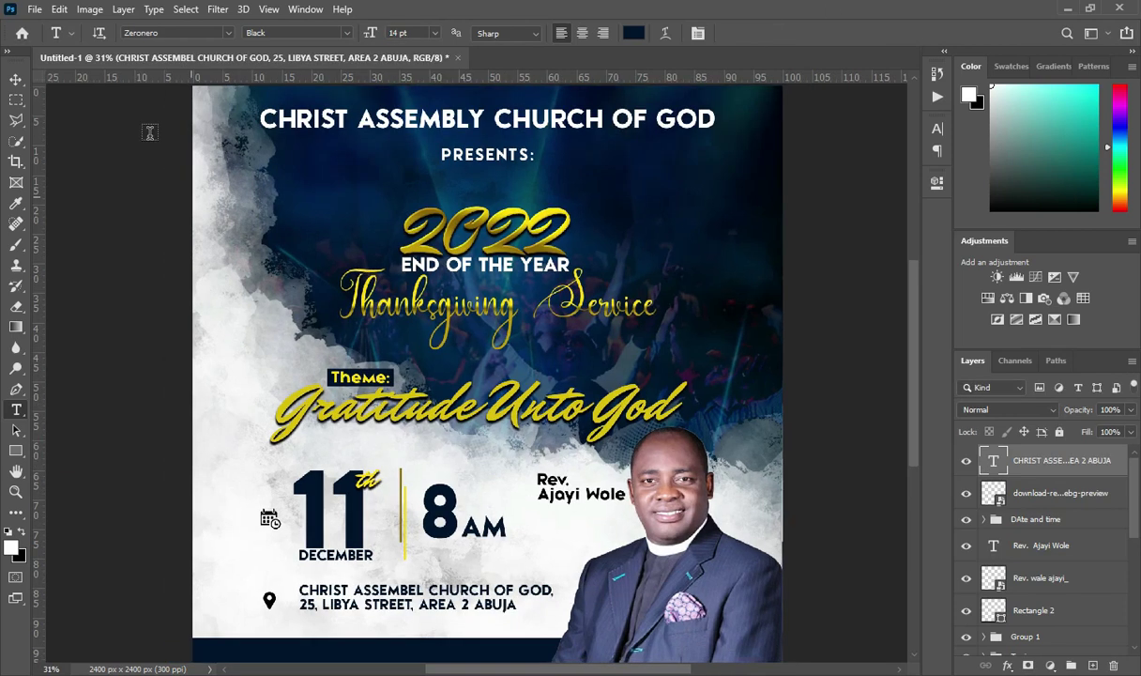
click(16, 79)
scroll(413, 390, down, 3)
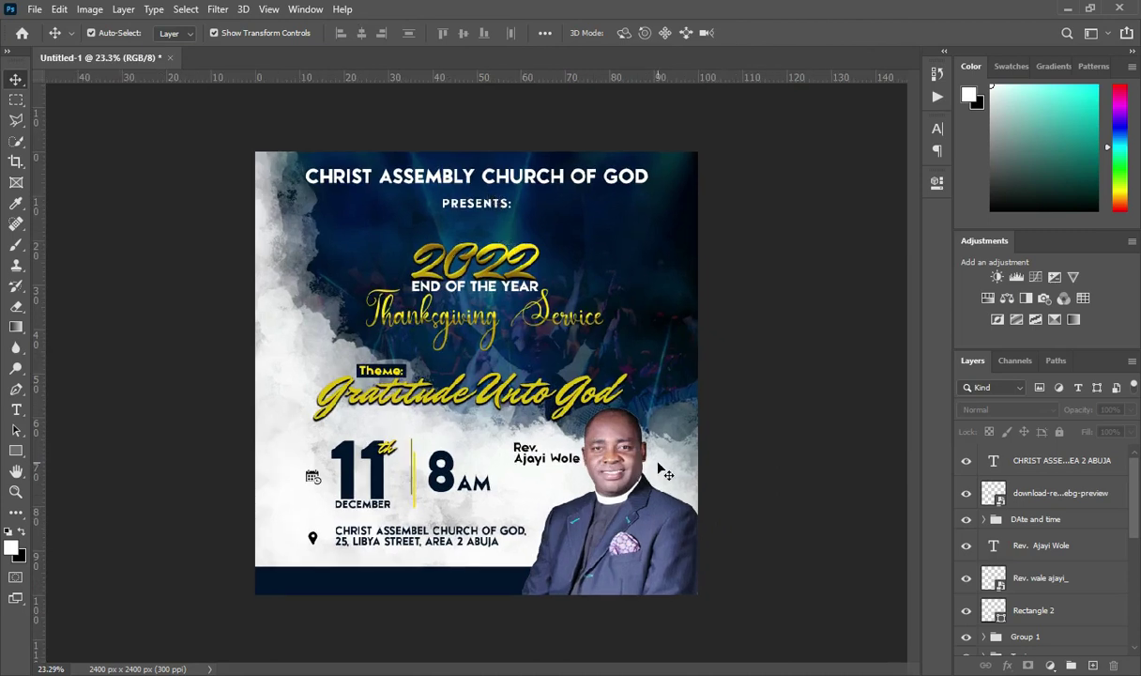
scroll(648, 467, down, 1)
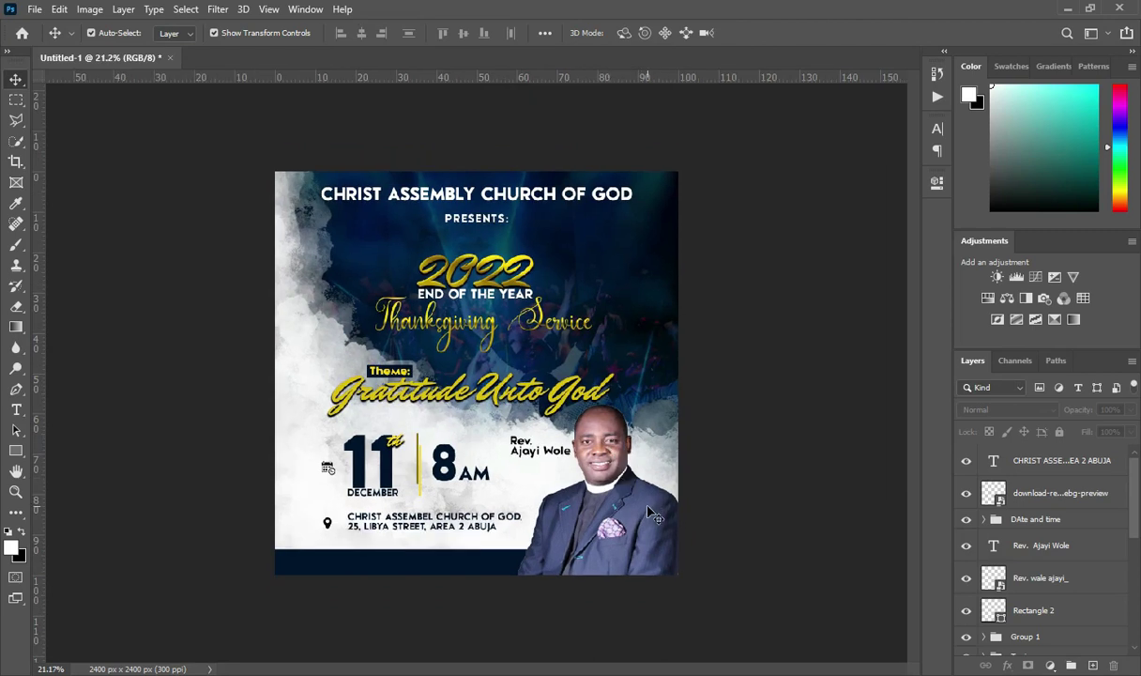
scroll(582, 433, up, 3)
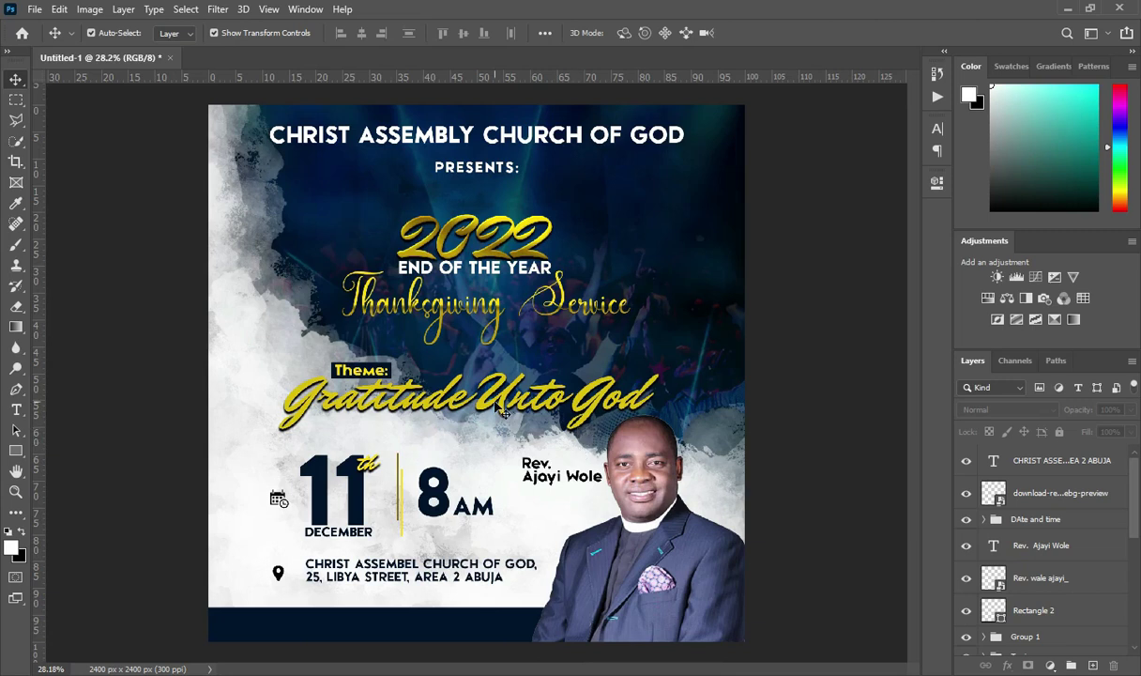
scroll(582, 431, down, 1)
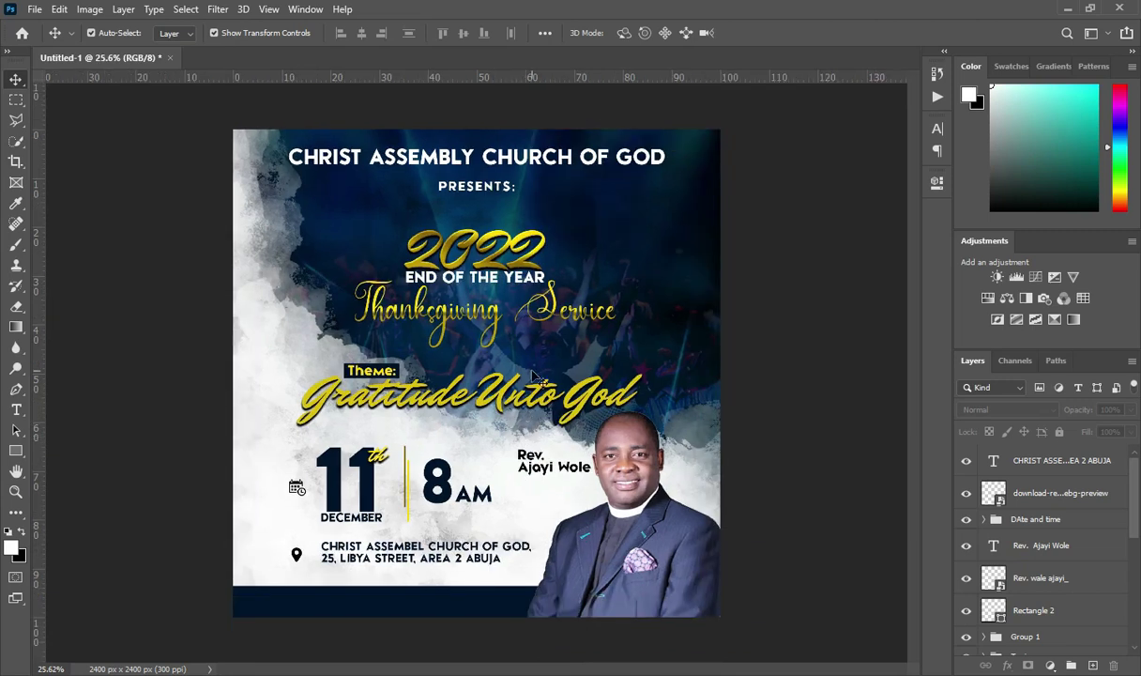
scroll(535, 376, down, 1)
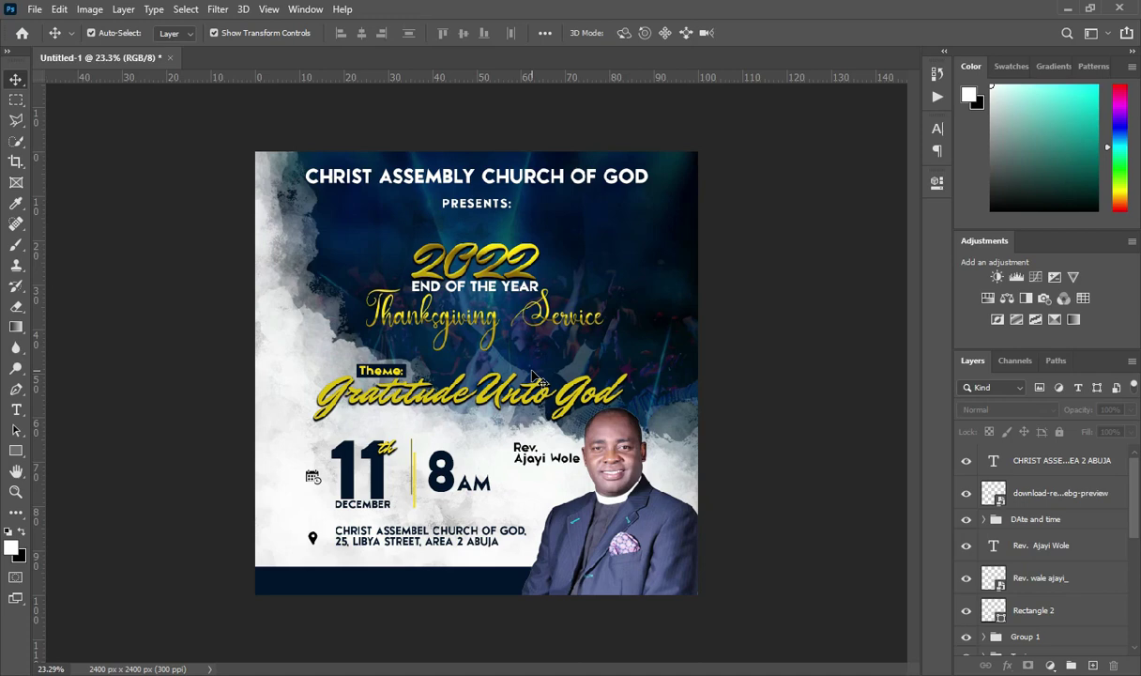